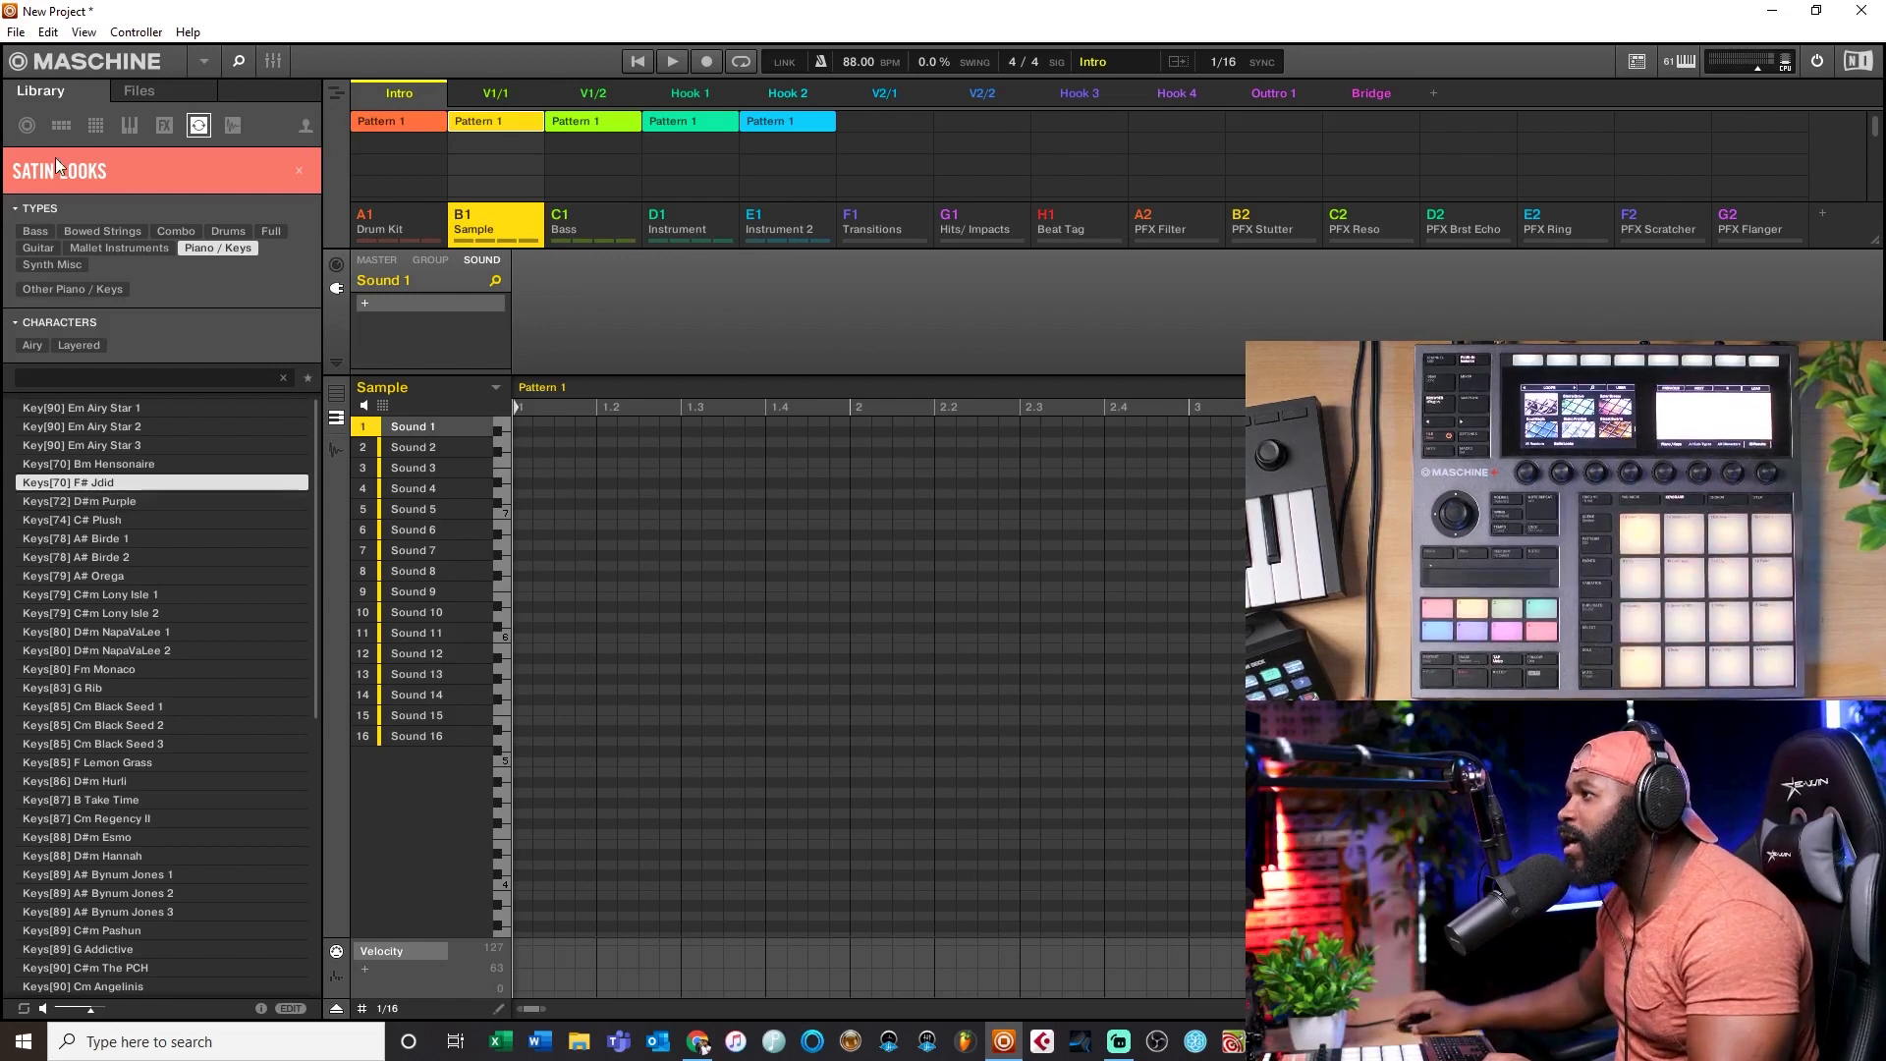
Step: Load the Keys[70] F# Jdid loop into Sound 1 of the Sample group and replace its Audio plug-in with Sampler
drag(96, 486, 412, 427)
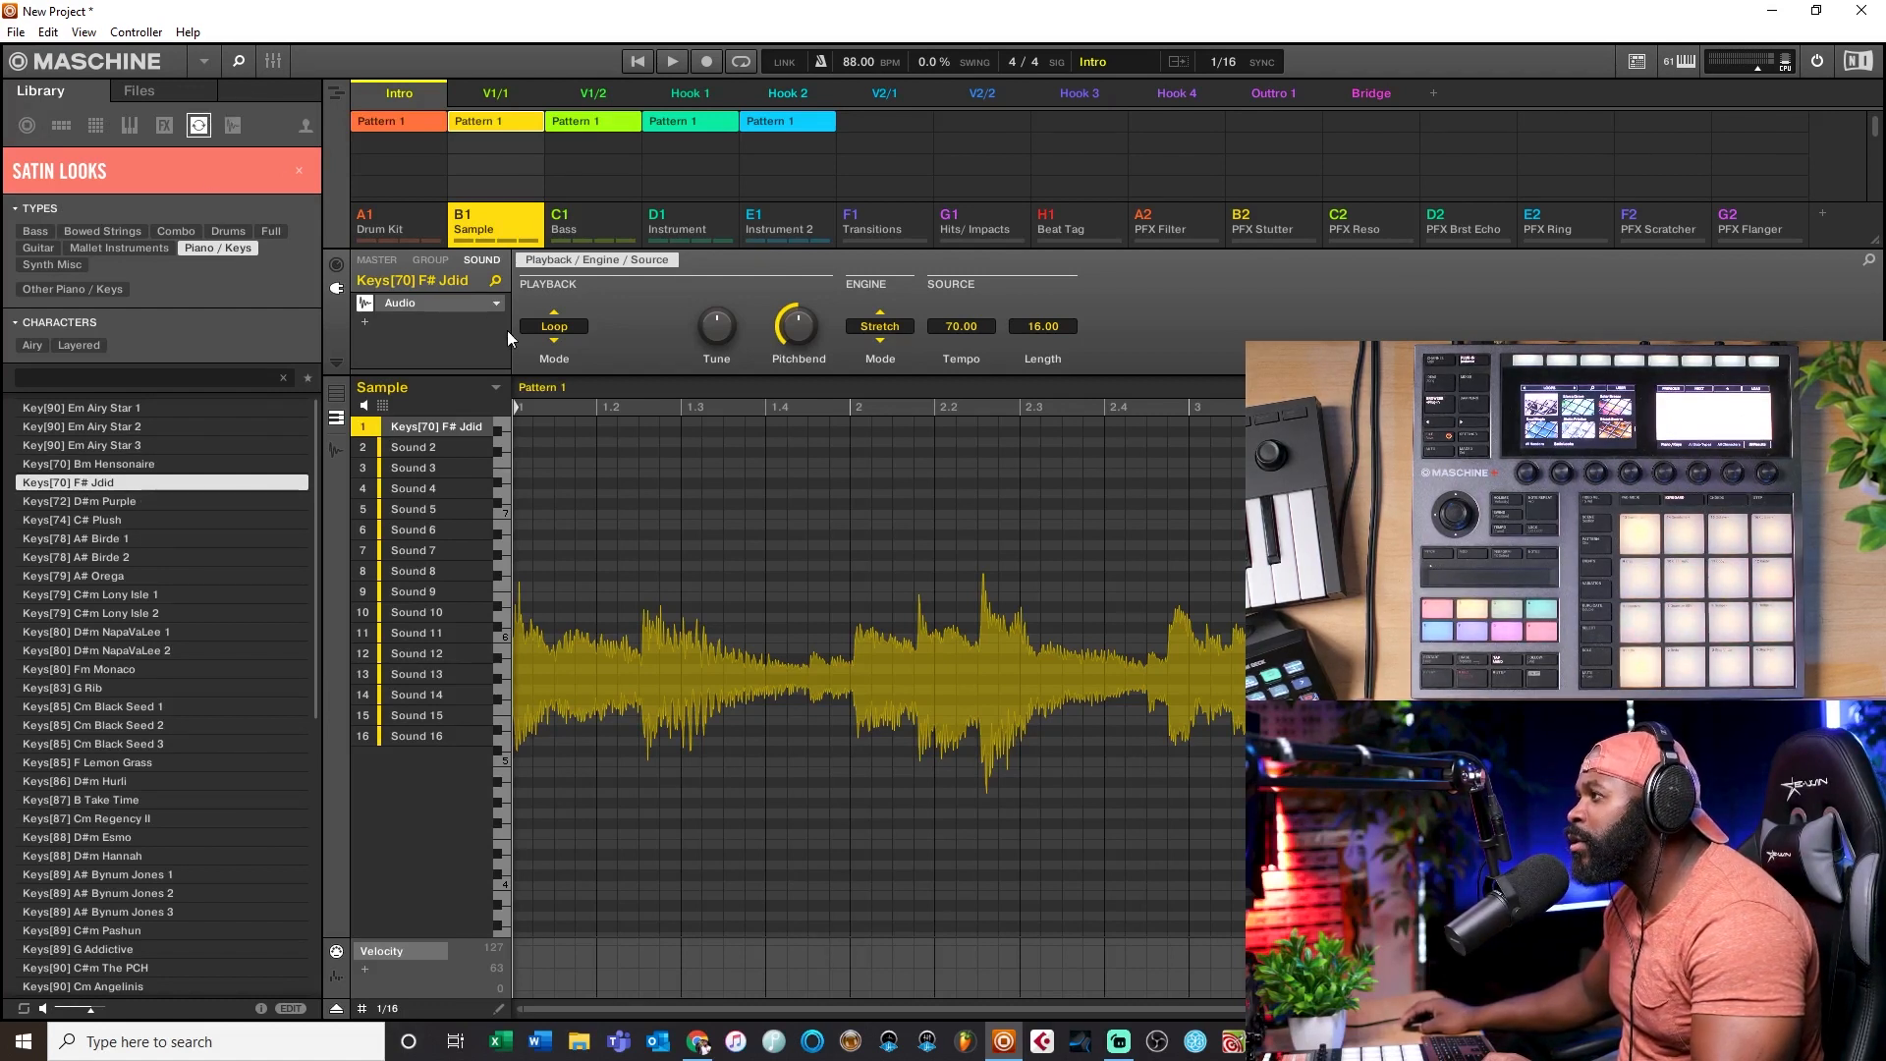
click(495, 304)
mouse_move(576, 86)
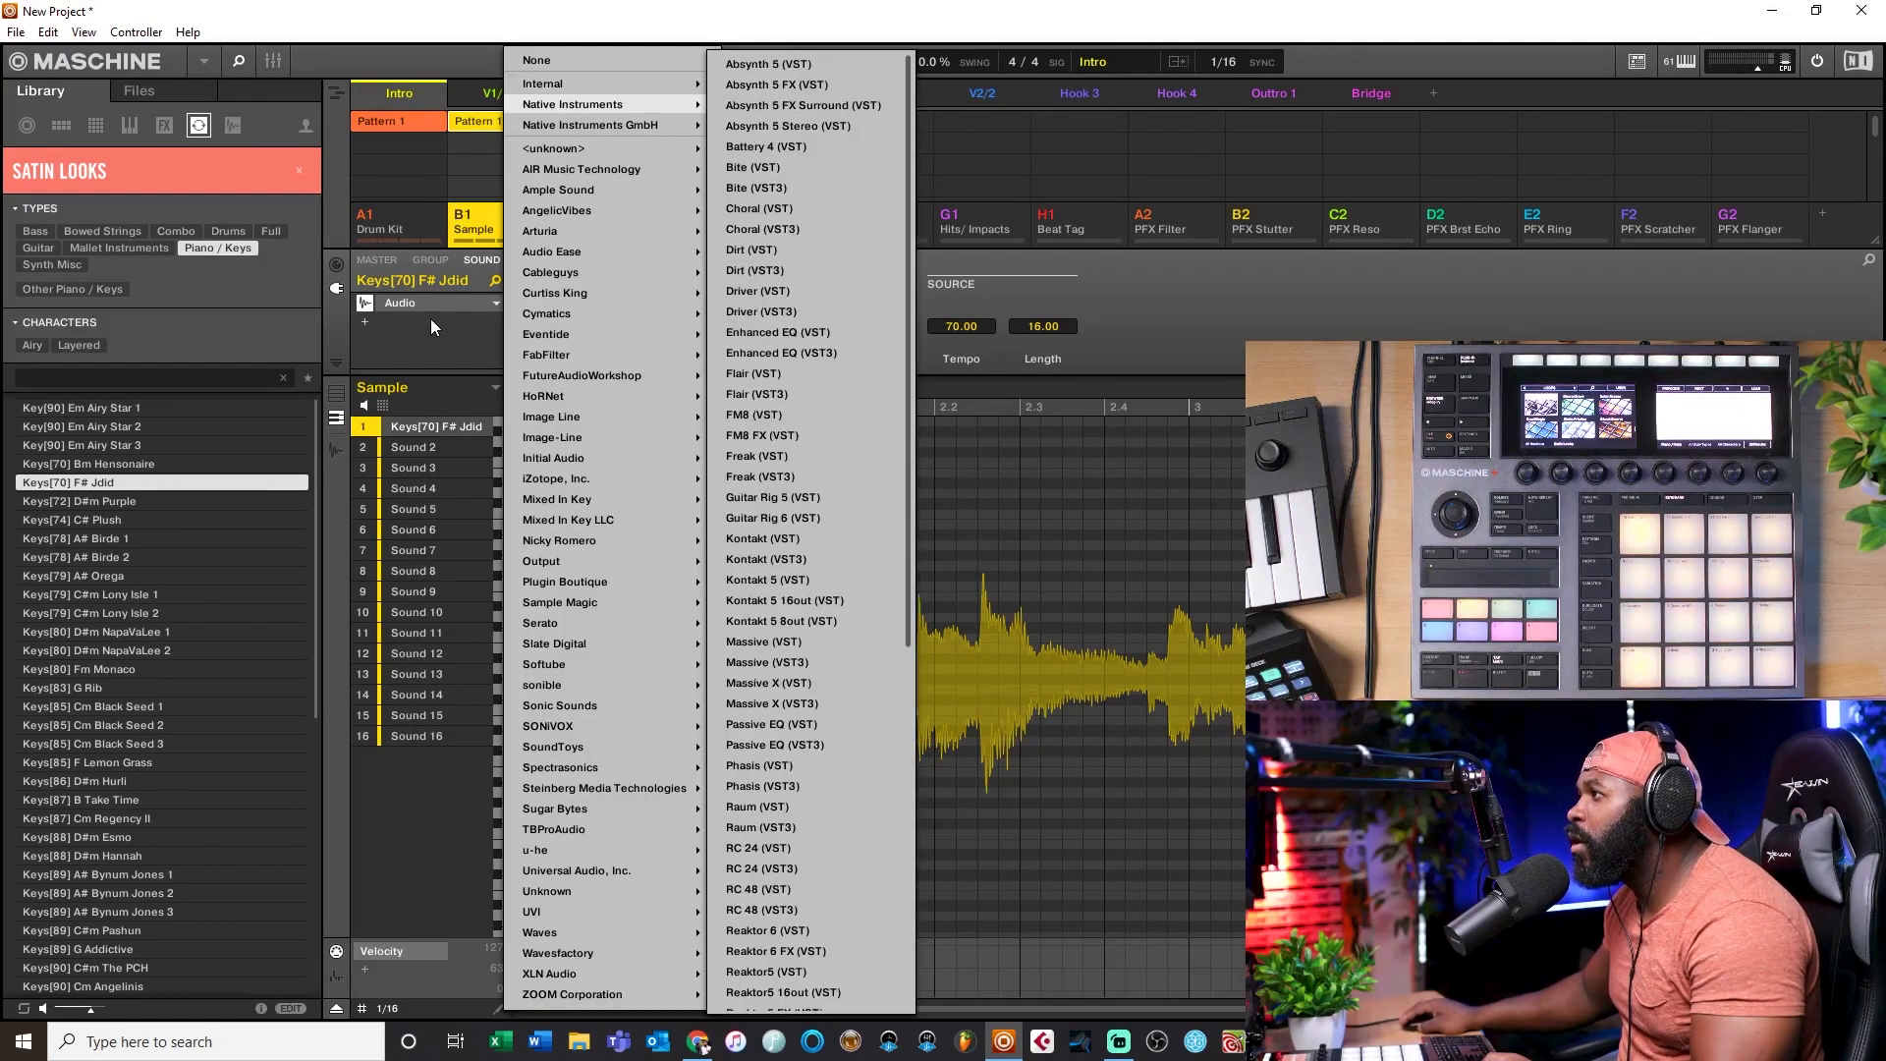
click(501, 304)
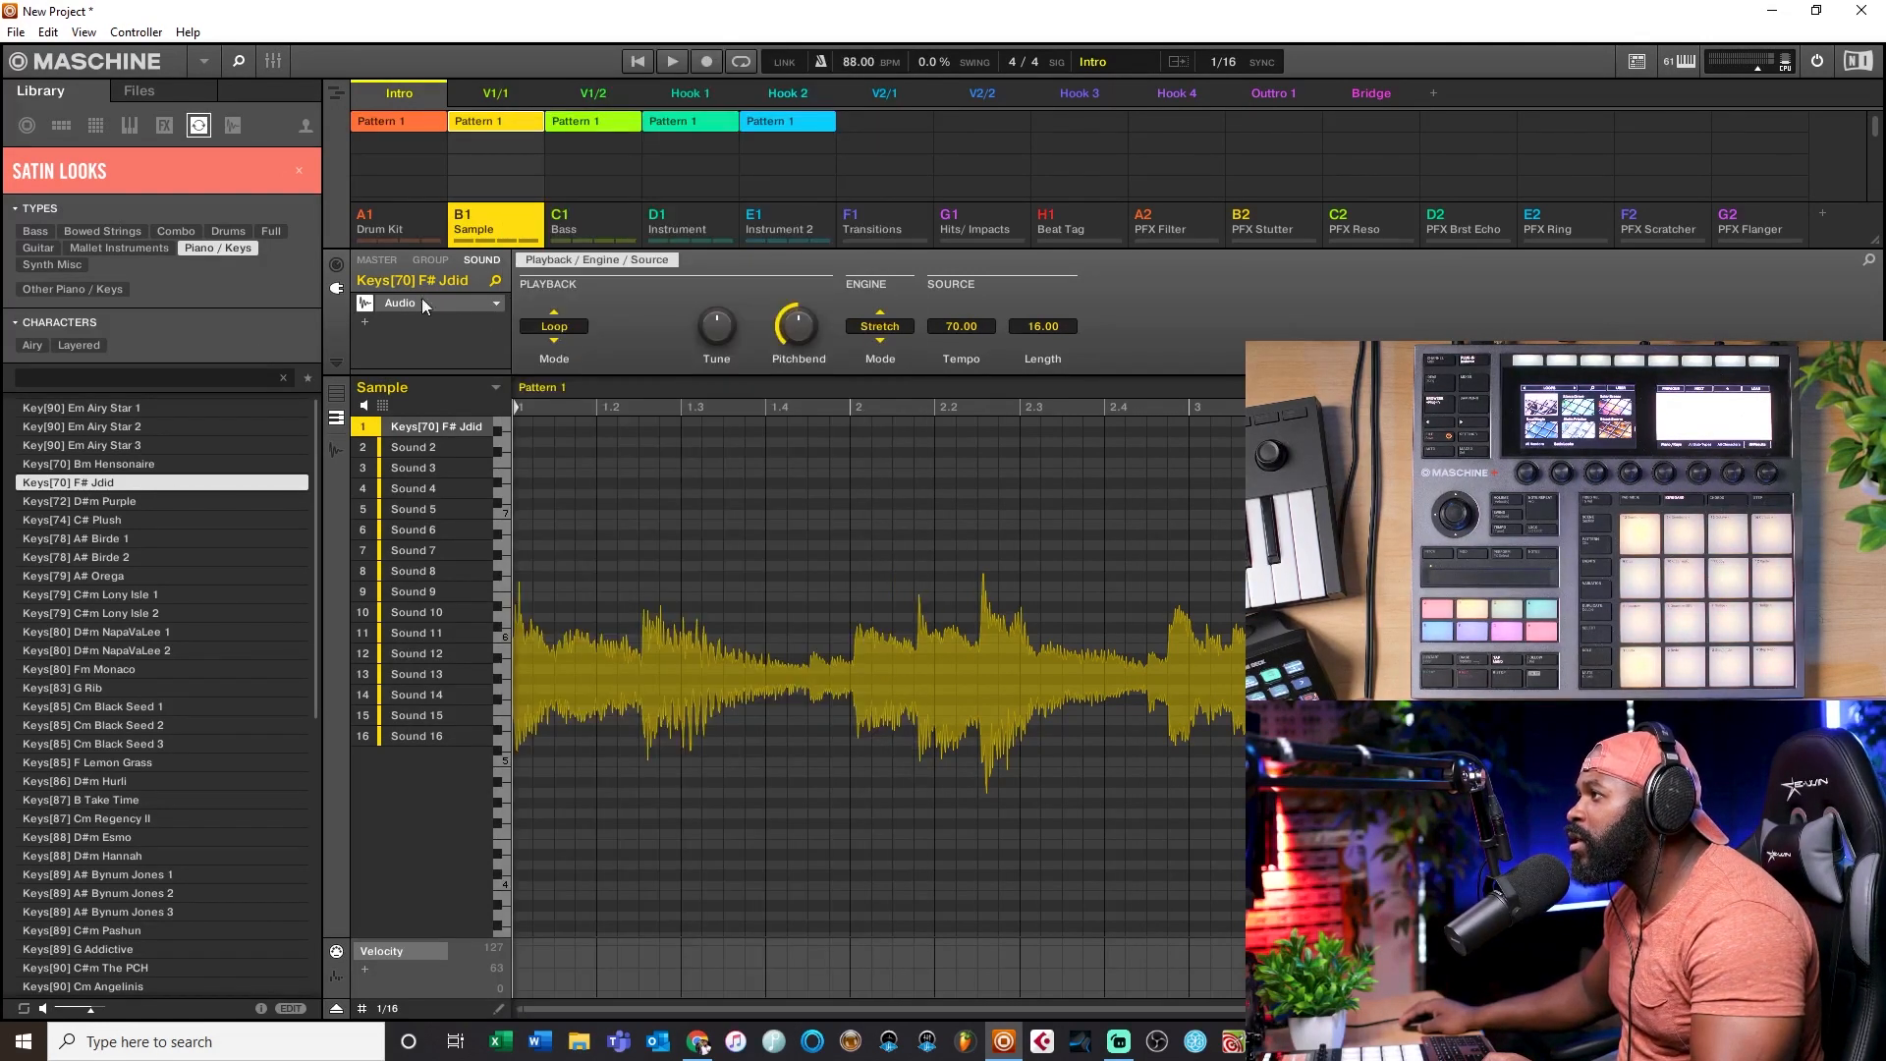
click(495, 306)
mouse_move(562, 152)
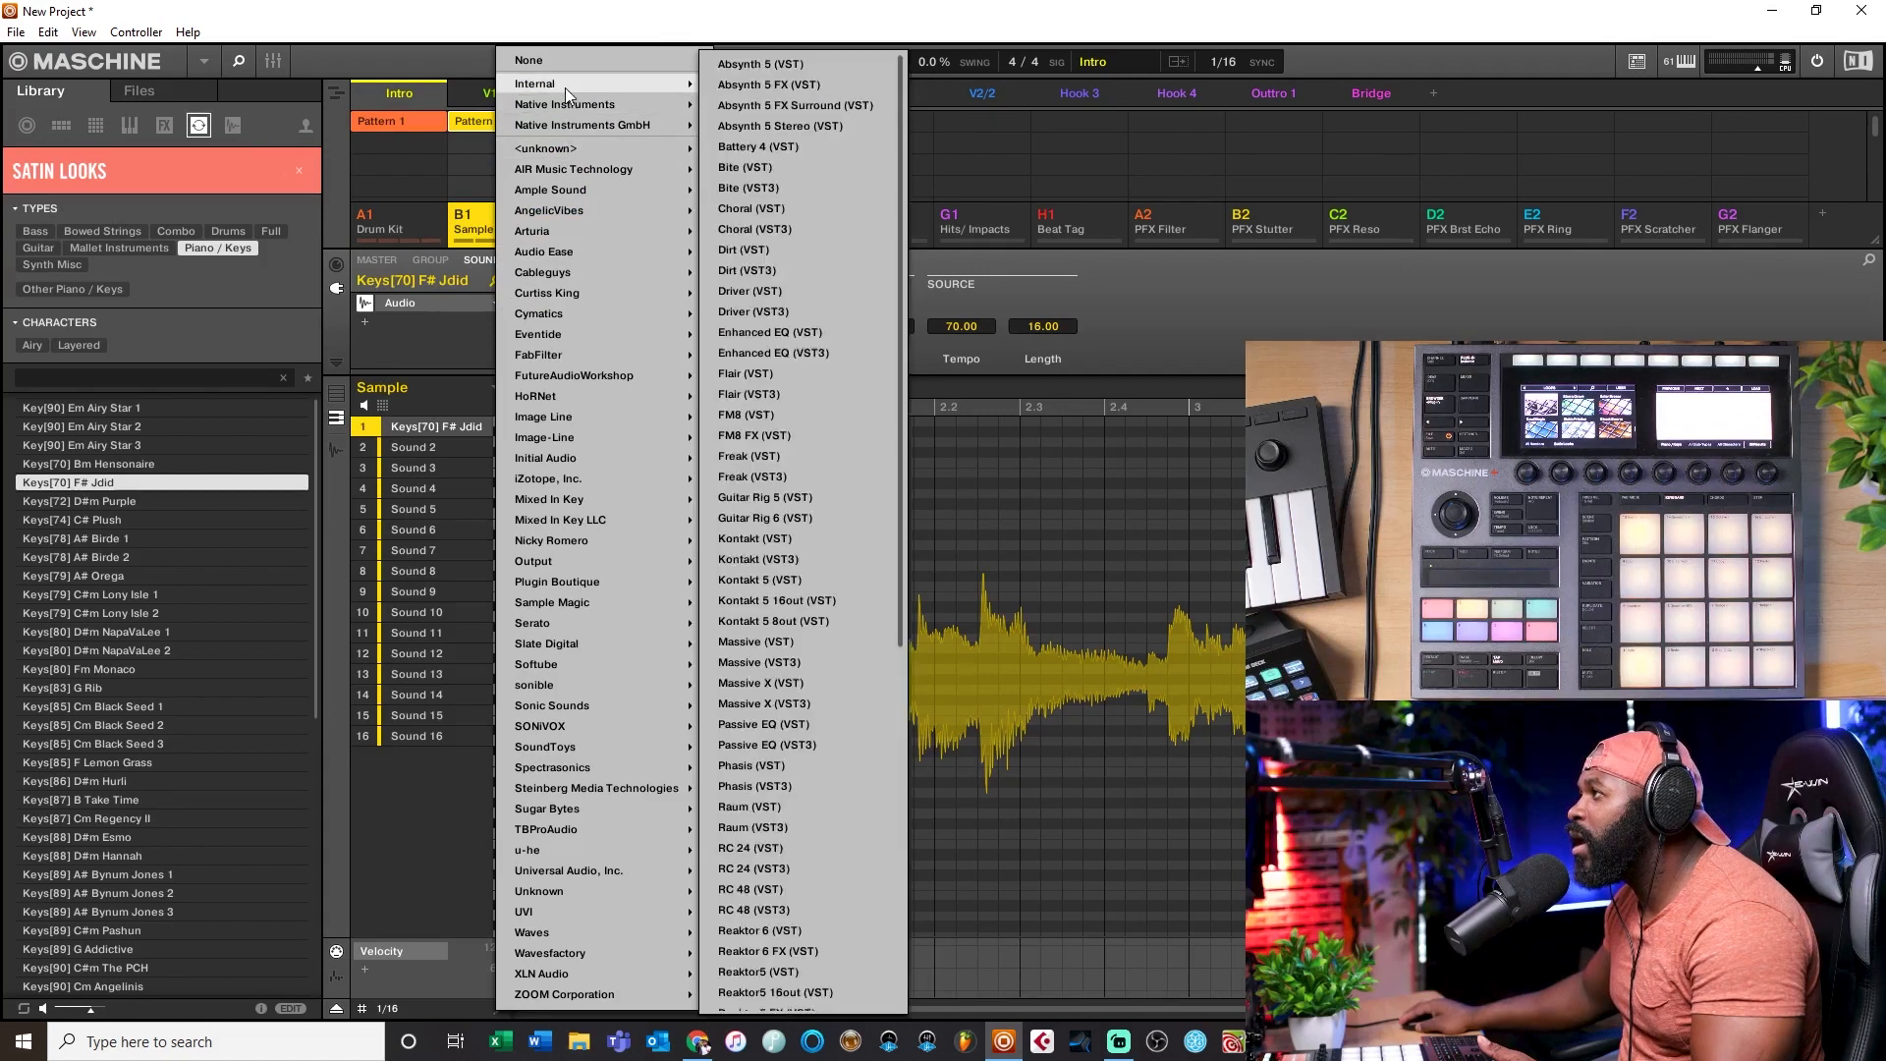
mouse_move(674, 87)
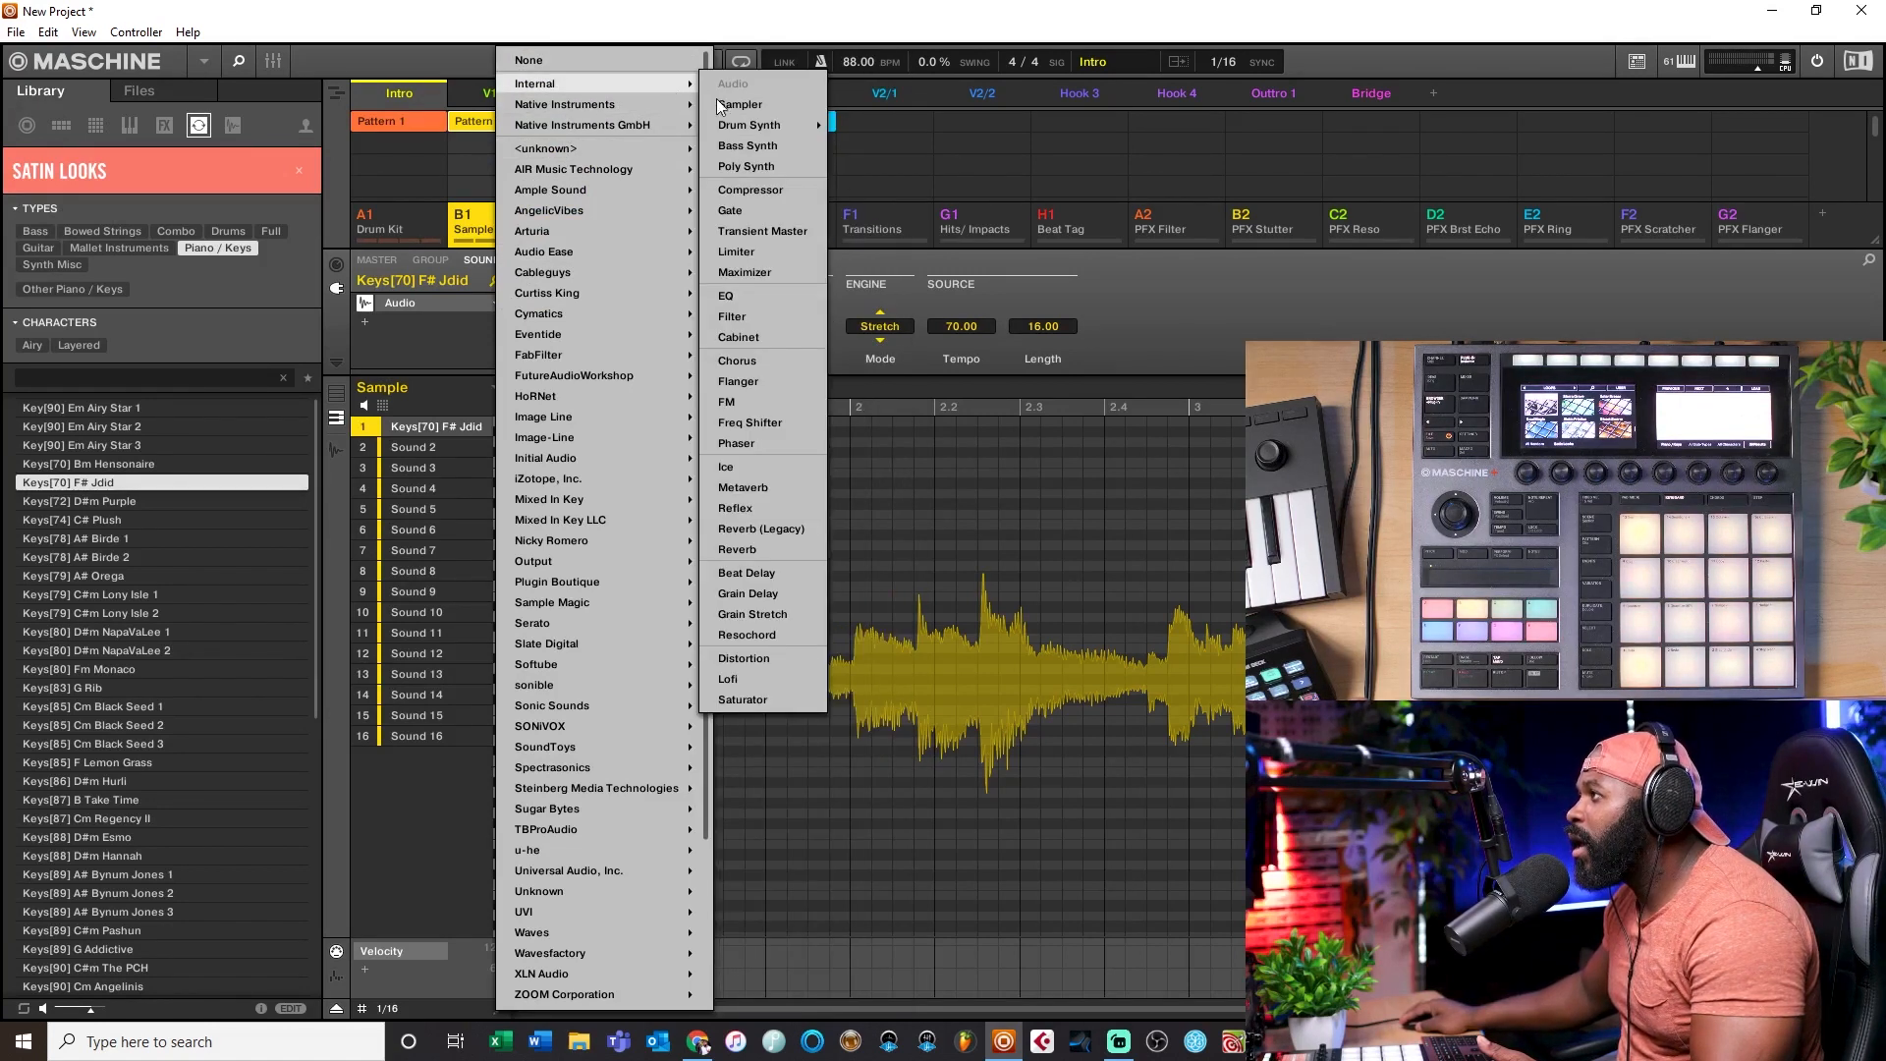
click(727, 104)
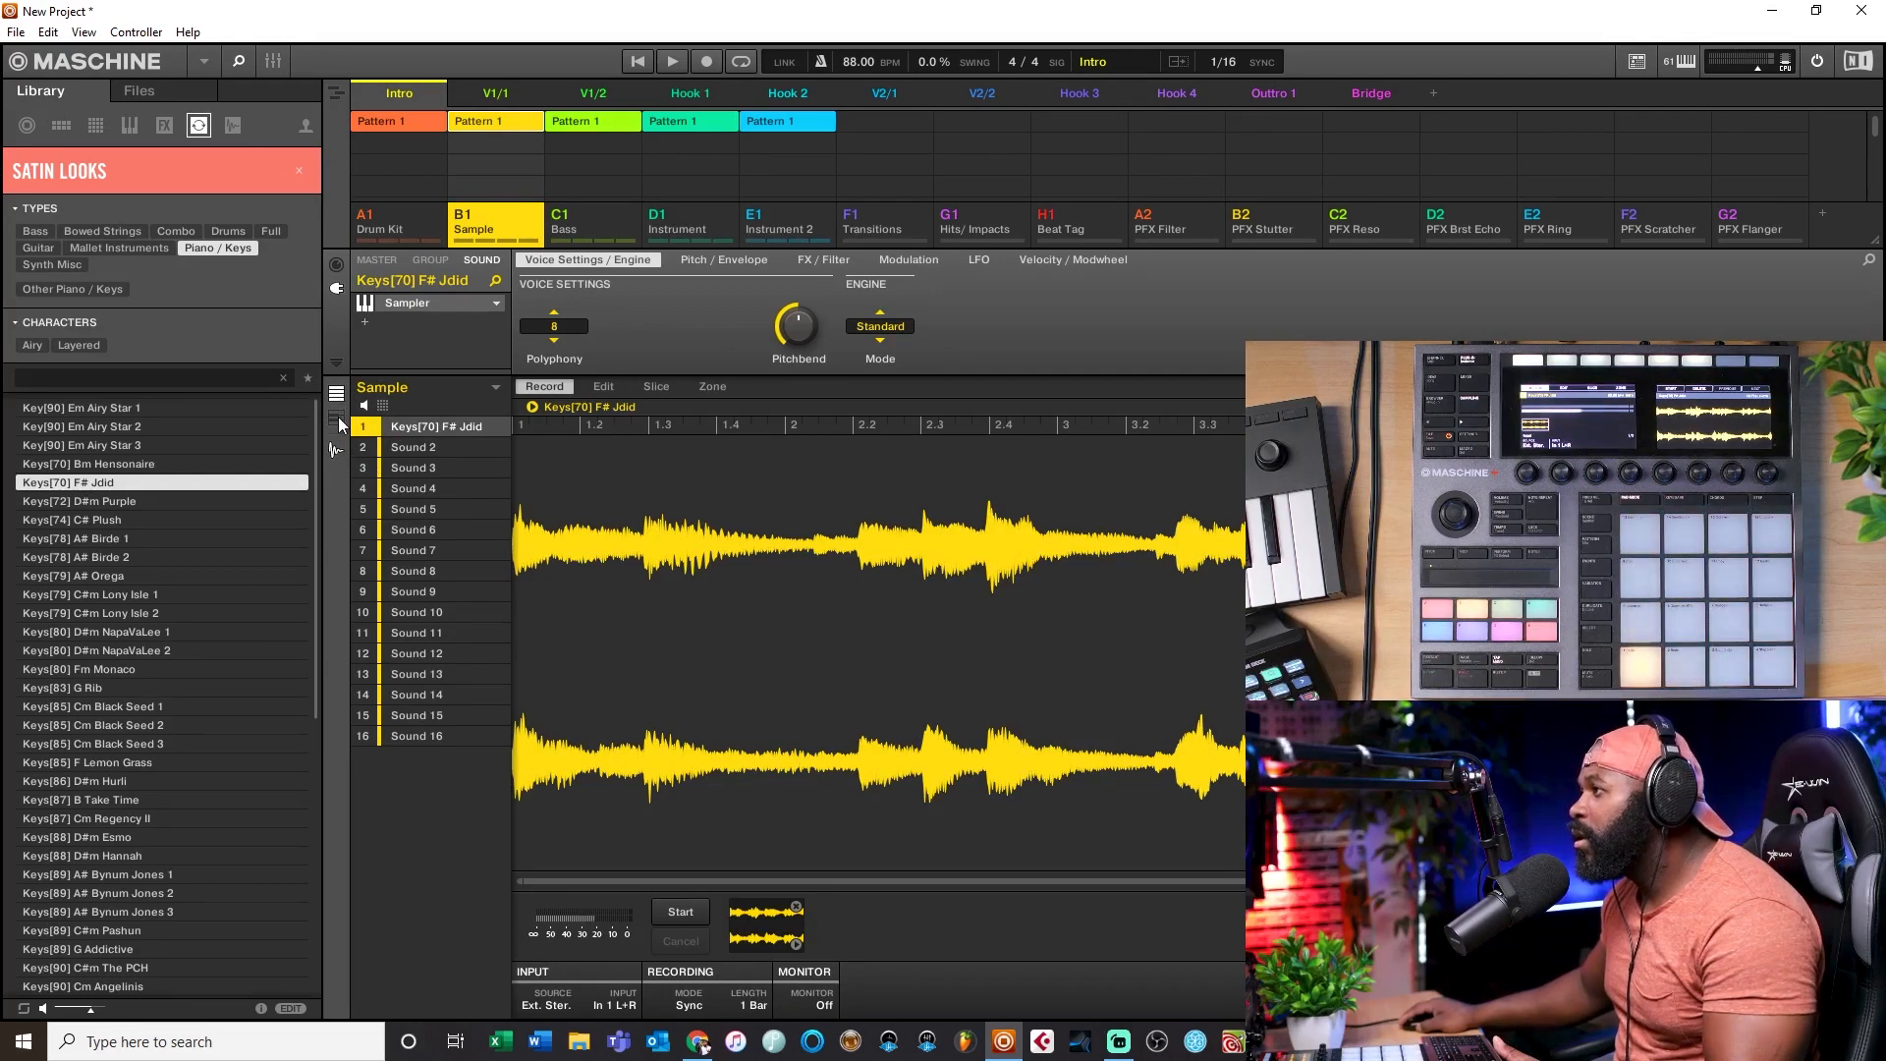
Step: Open the sample editor for the Keys[70] F# Jdid sound and look through its Record, Edit and Zone pages
click(343, 450)
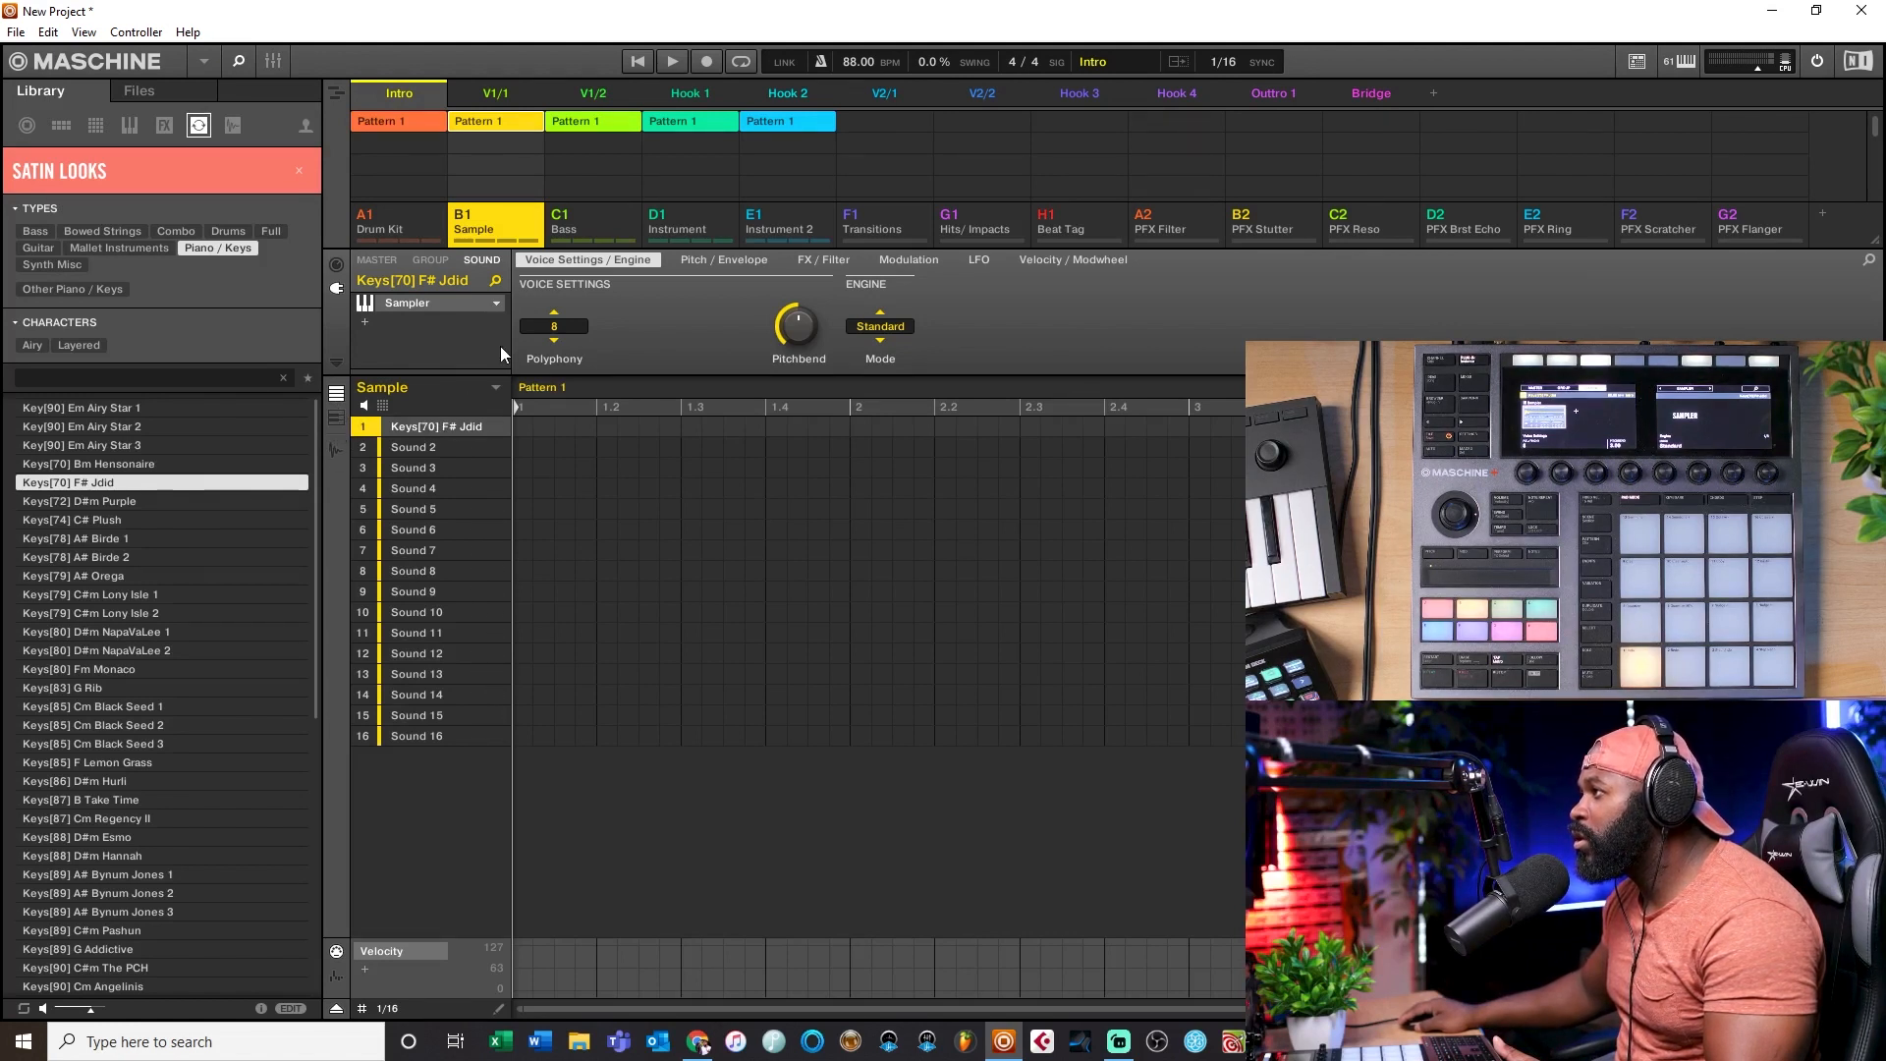
click(336, 451)
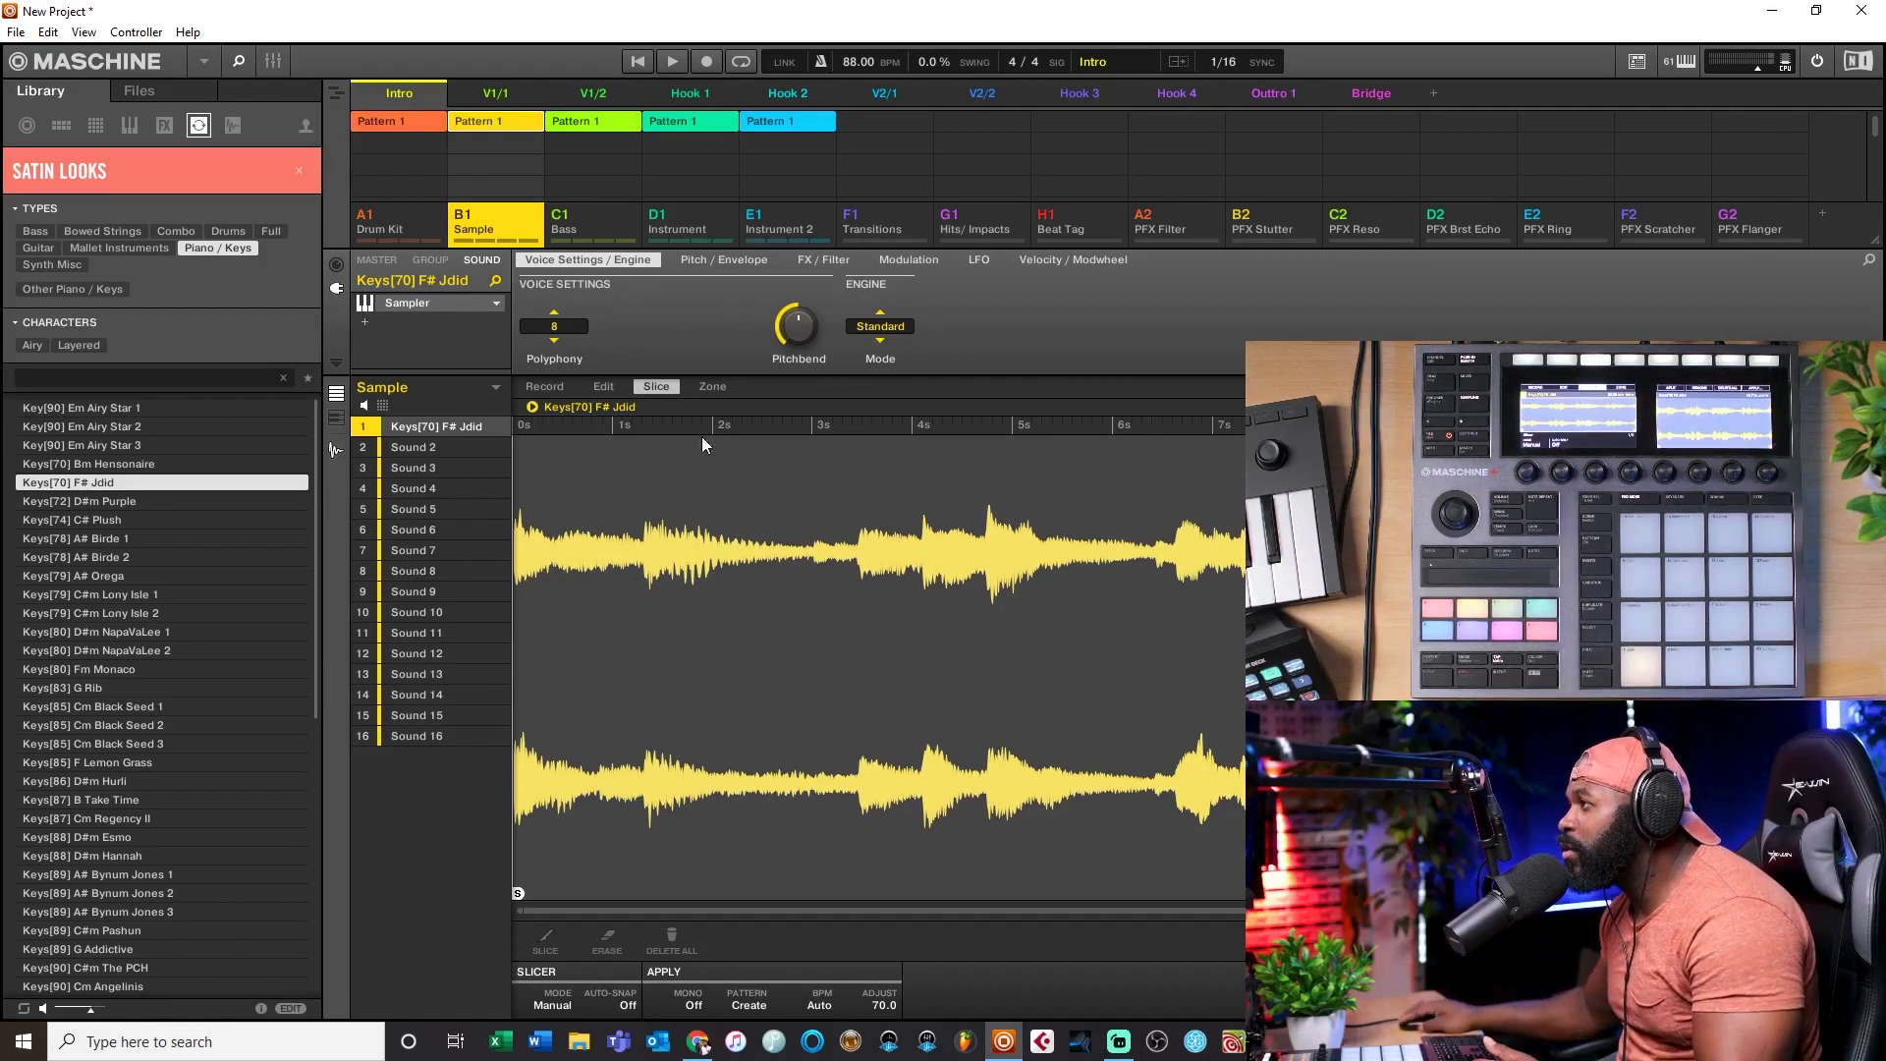
click(548, 388)
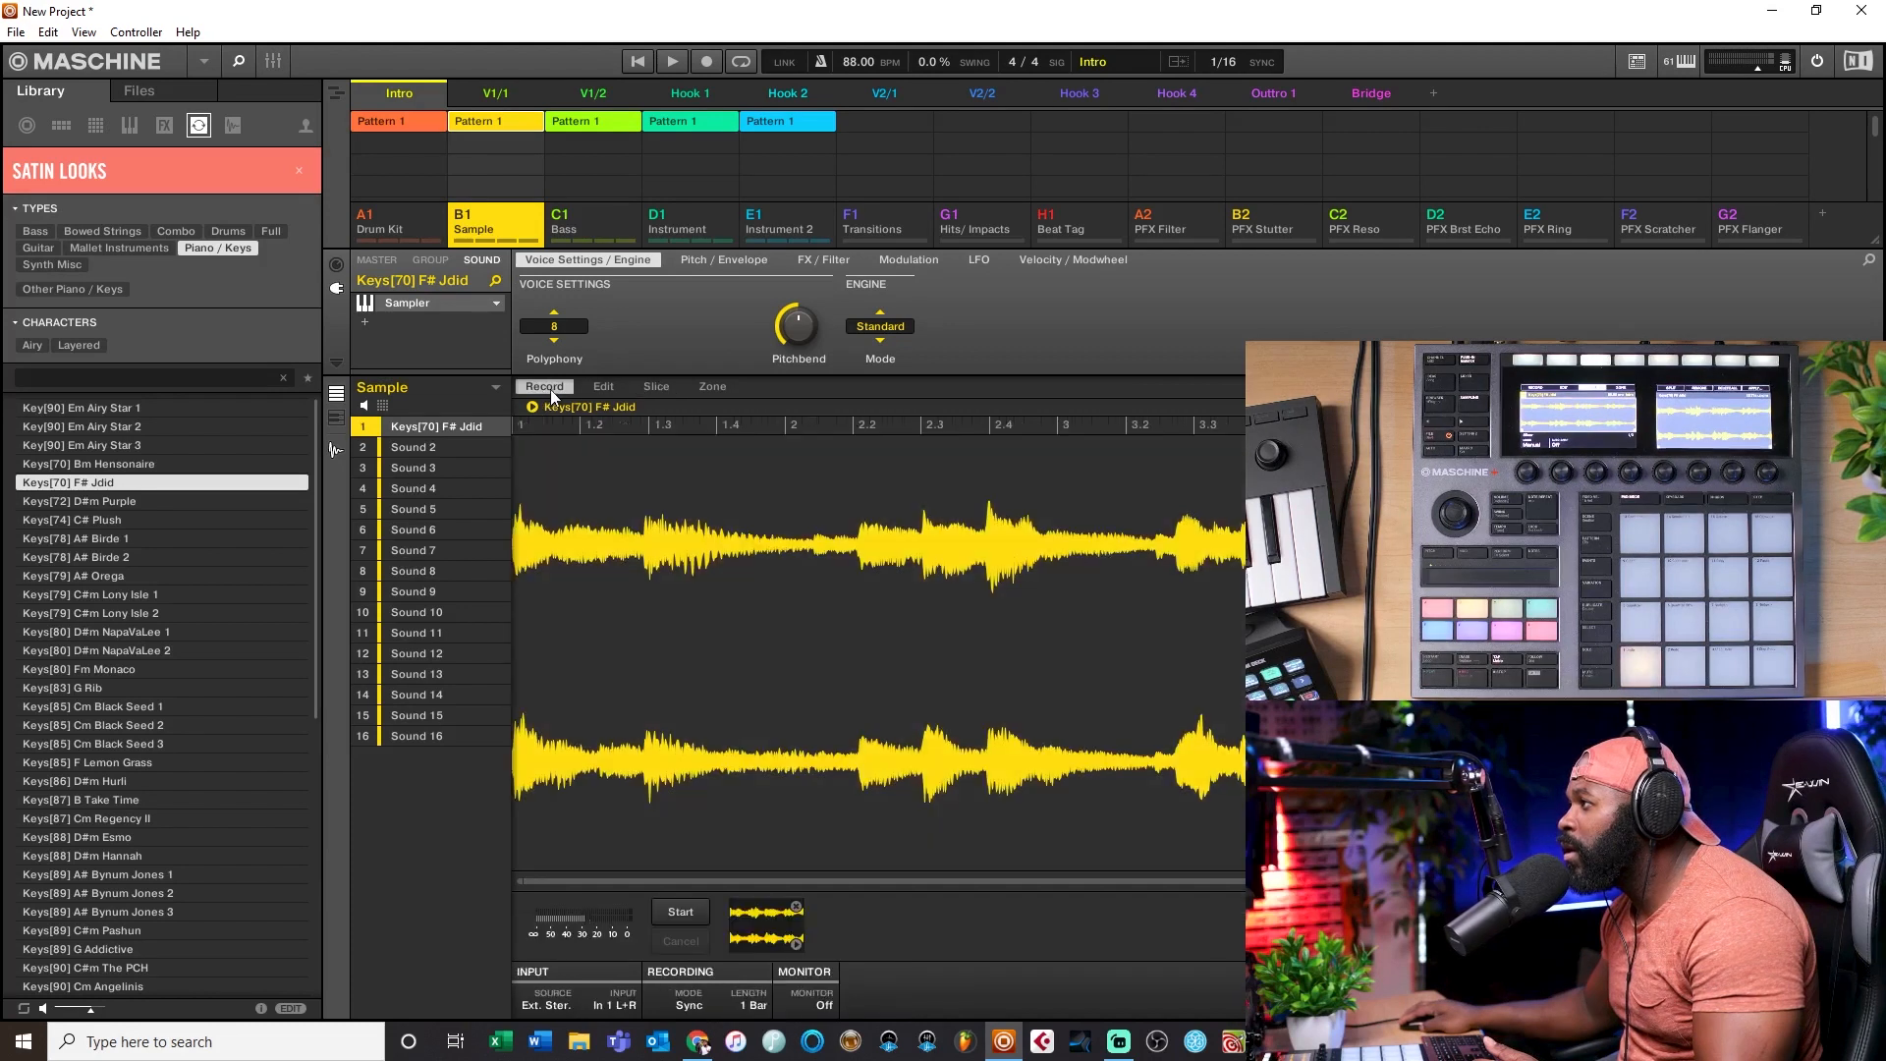
click(603, 386)
click(721, 389)
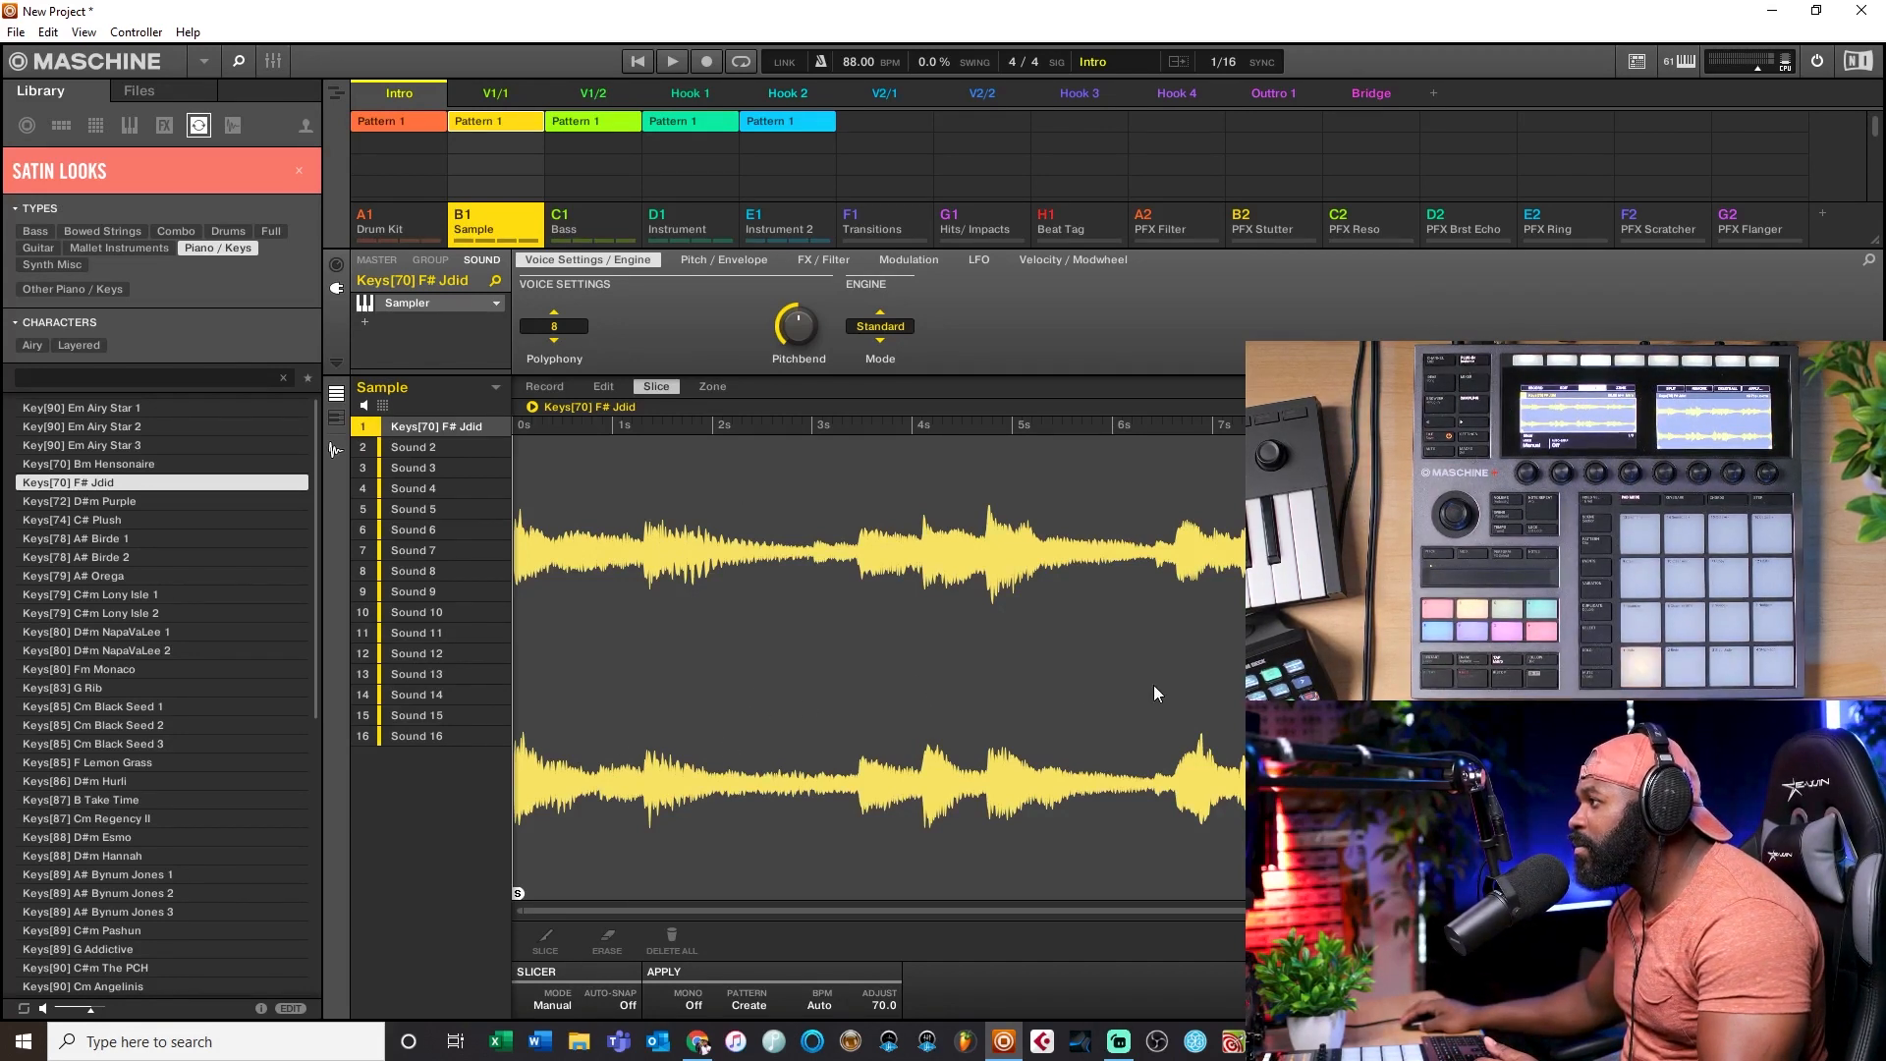
Step: Slice the Keys[70] F# Jdid sample with the slicer in Grid mode
click(564, 1008)
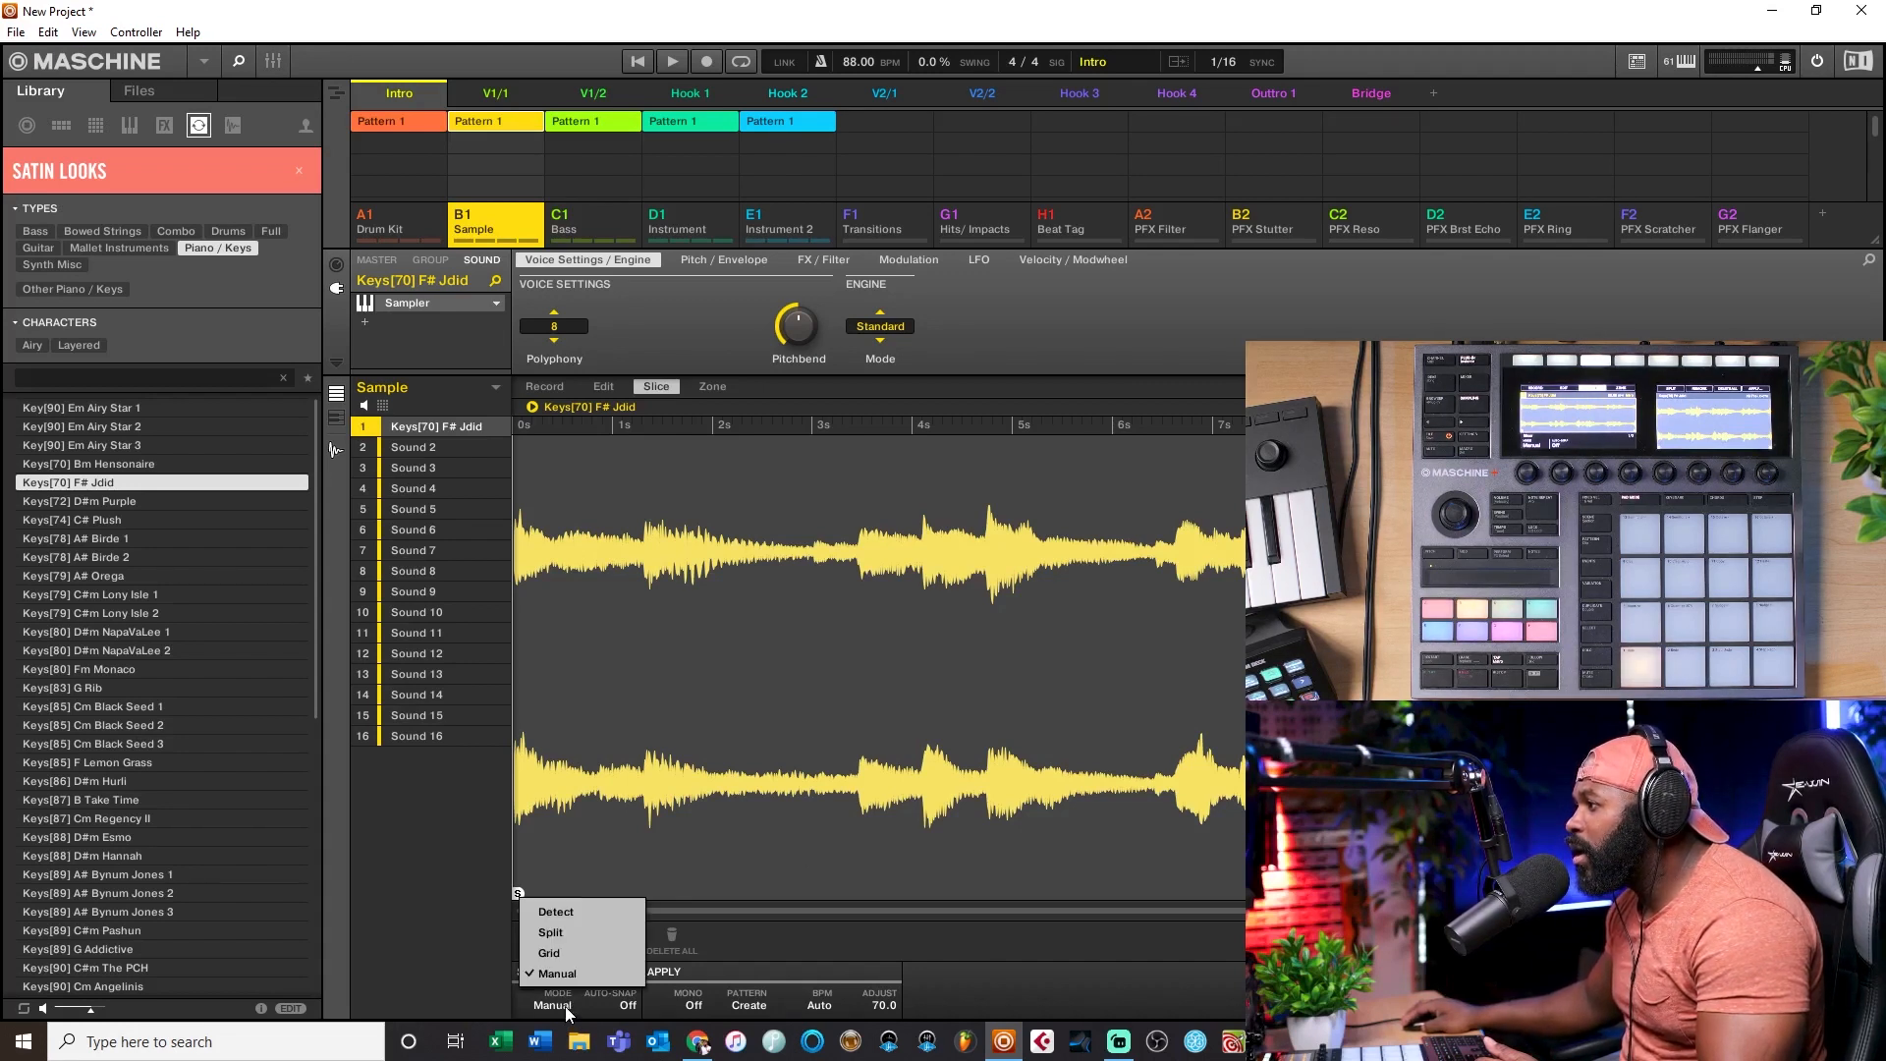
click(564, 953)
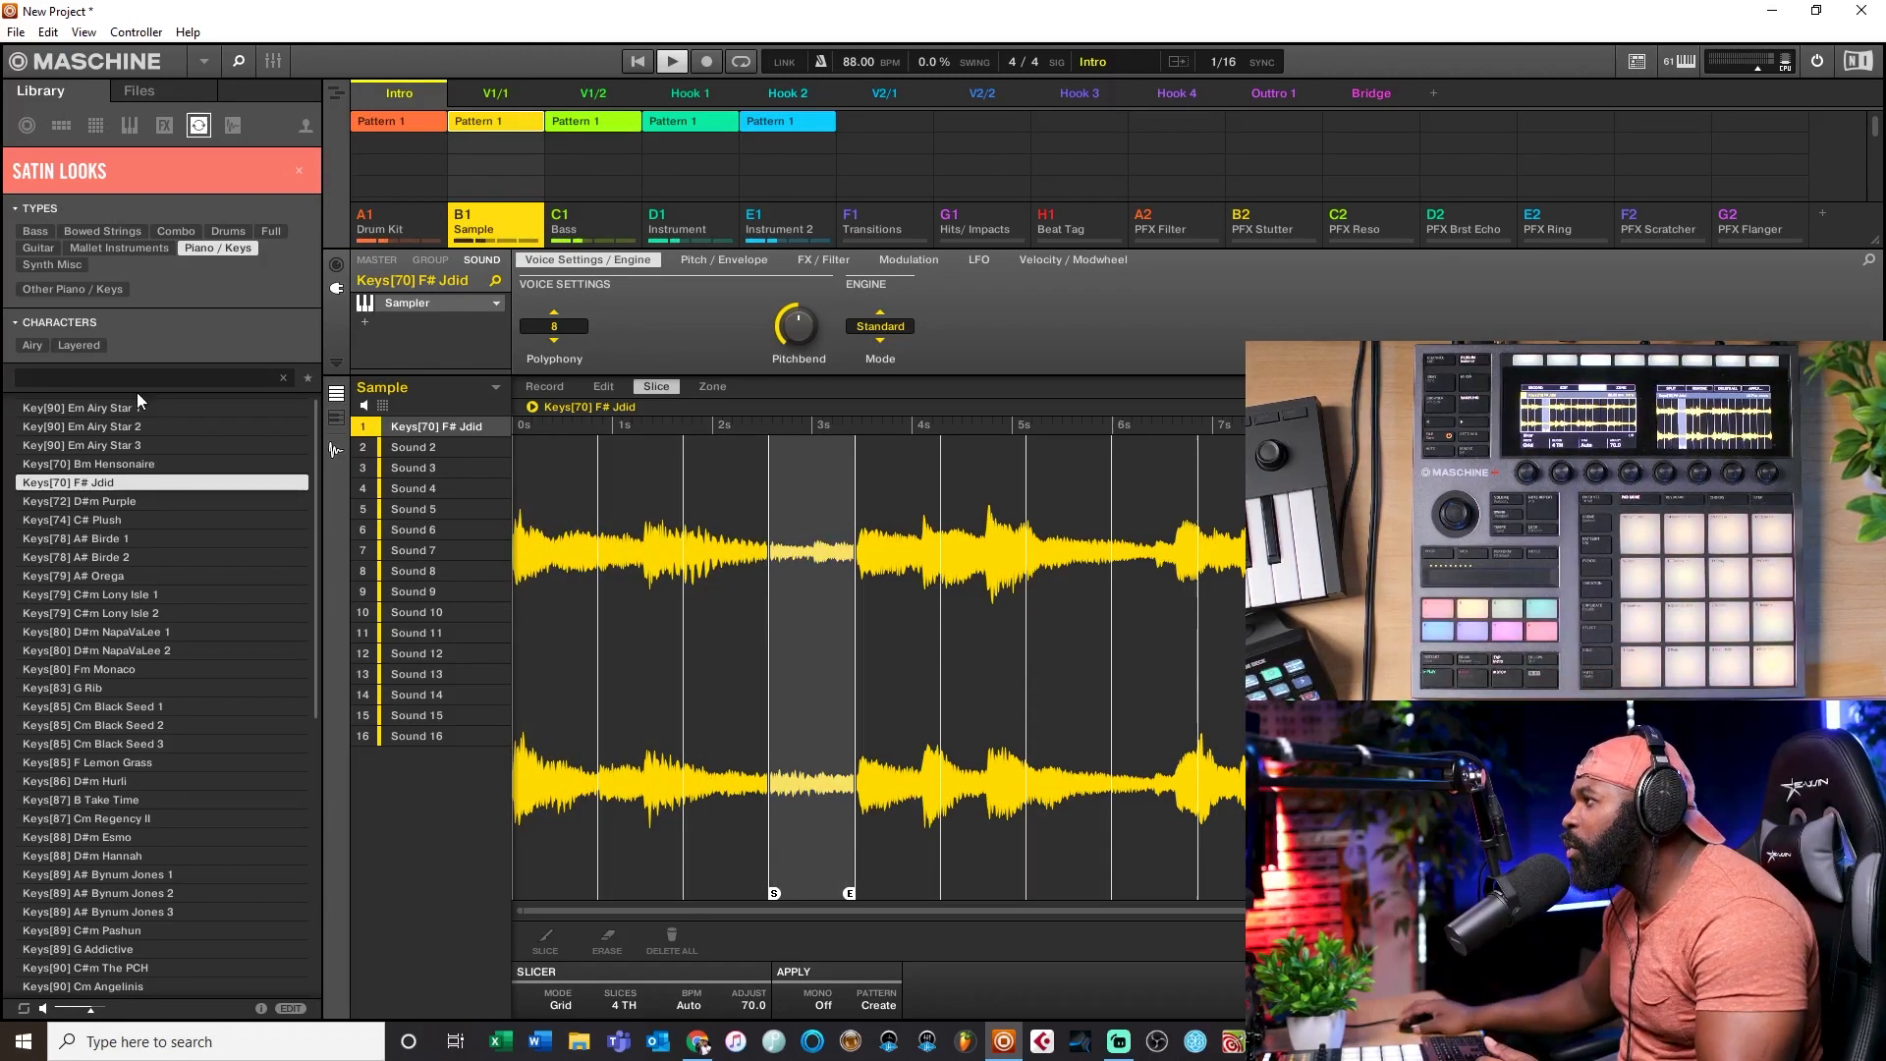
Step: Slice the Keys[70] F# Jdid sample in Detect mode with the sensitivity lowered to 29%
click(560, 1002)
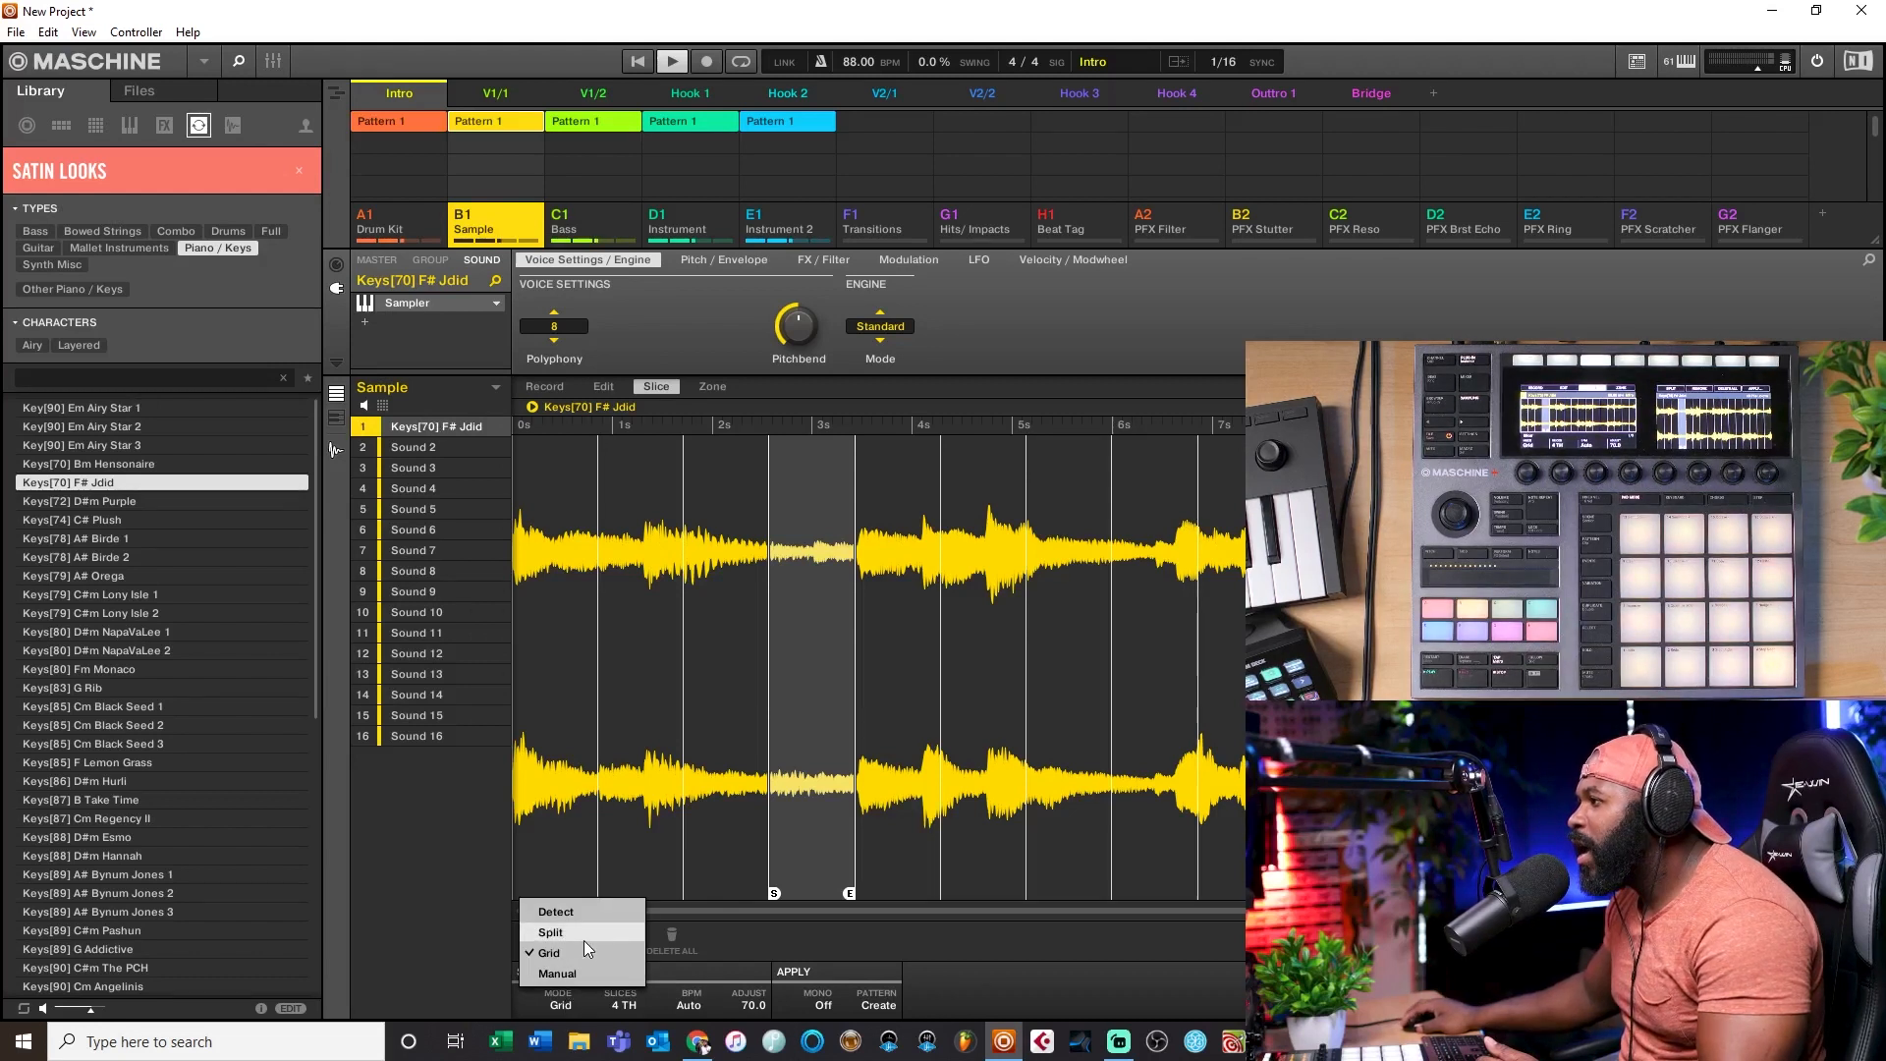
click(584, 912)
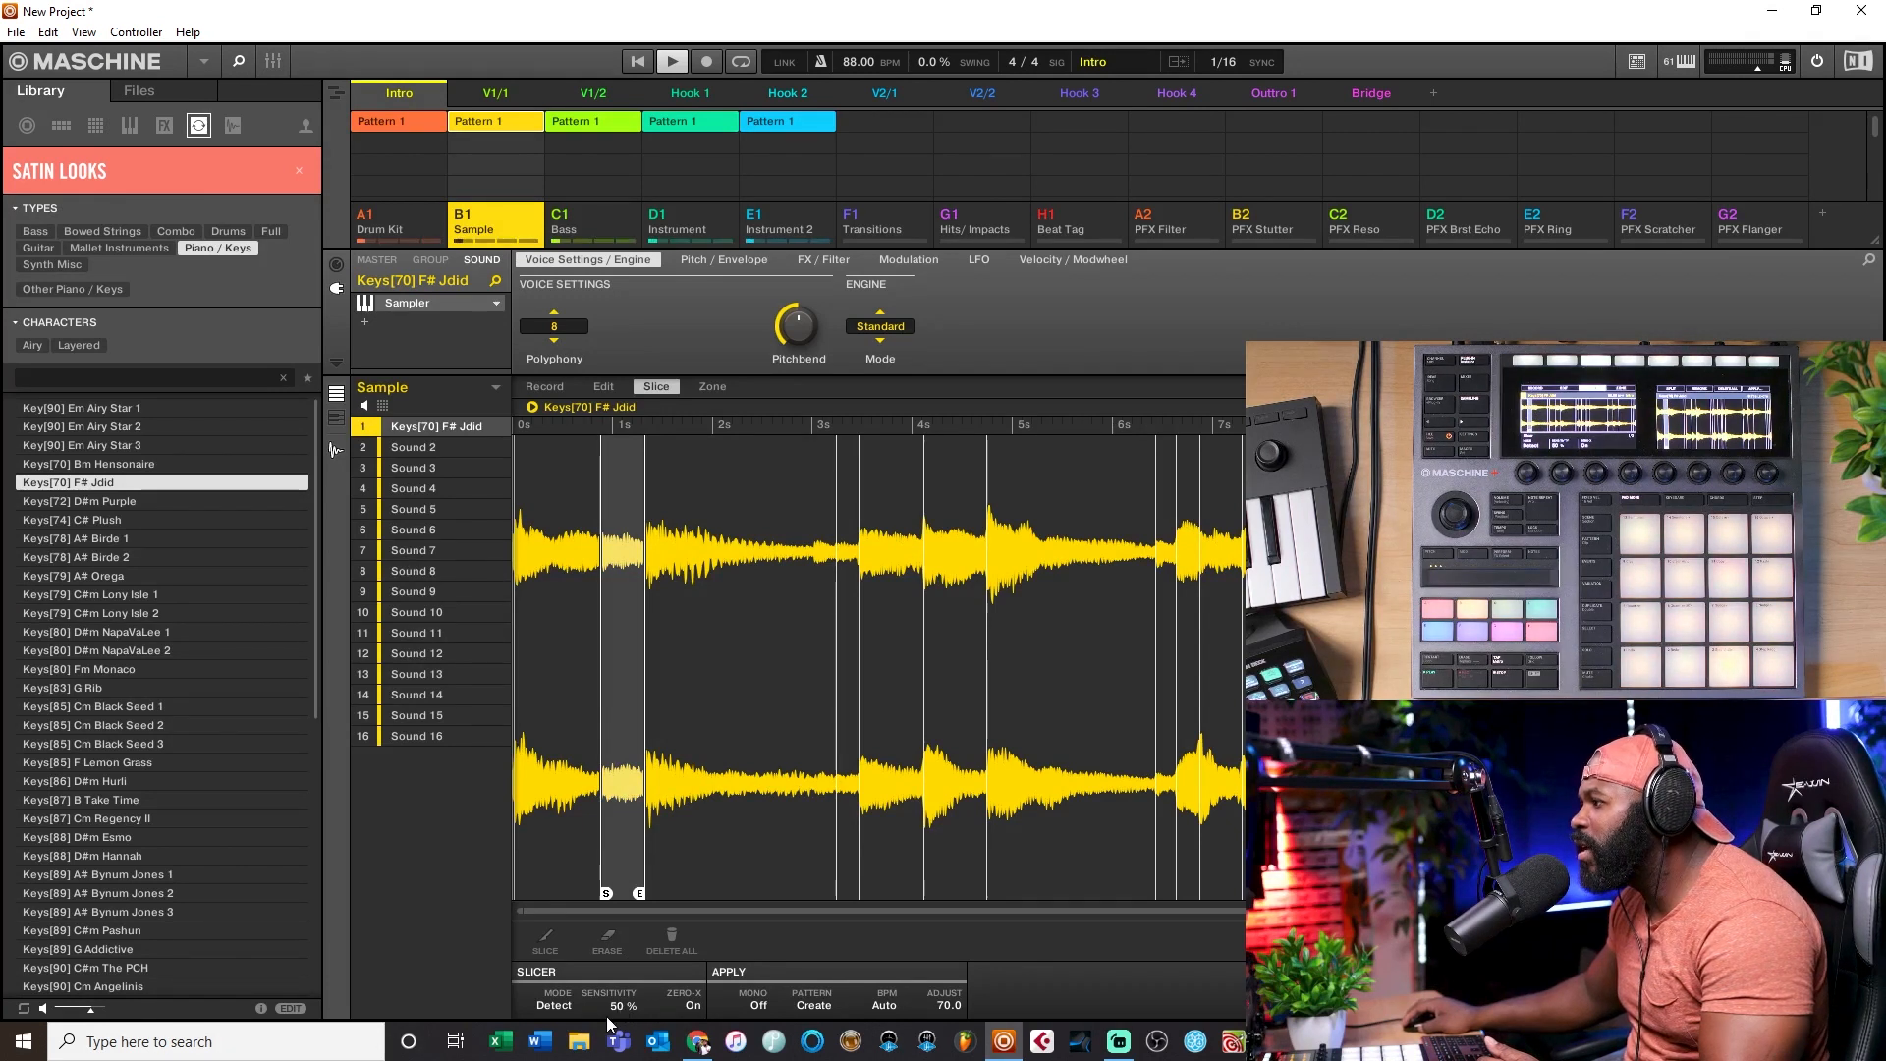
scroll(617, 1012, down, 4)
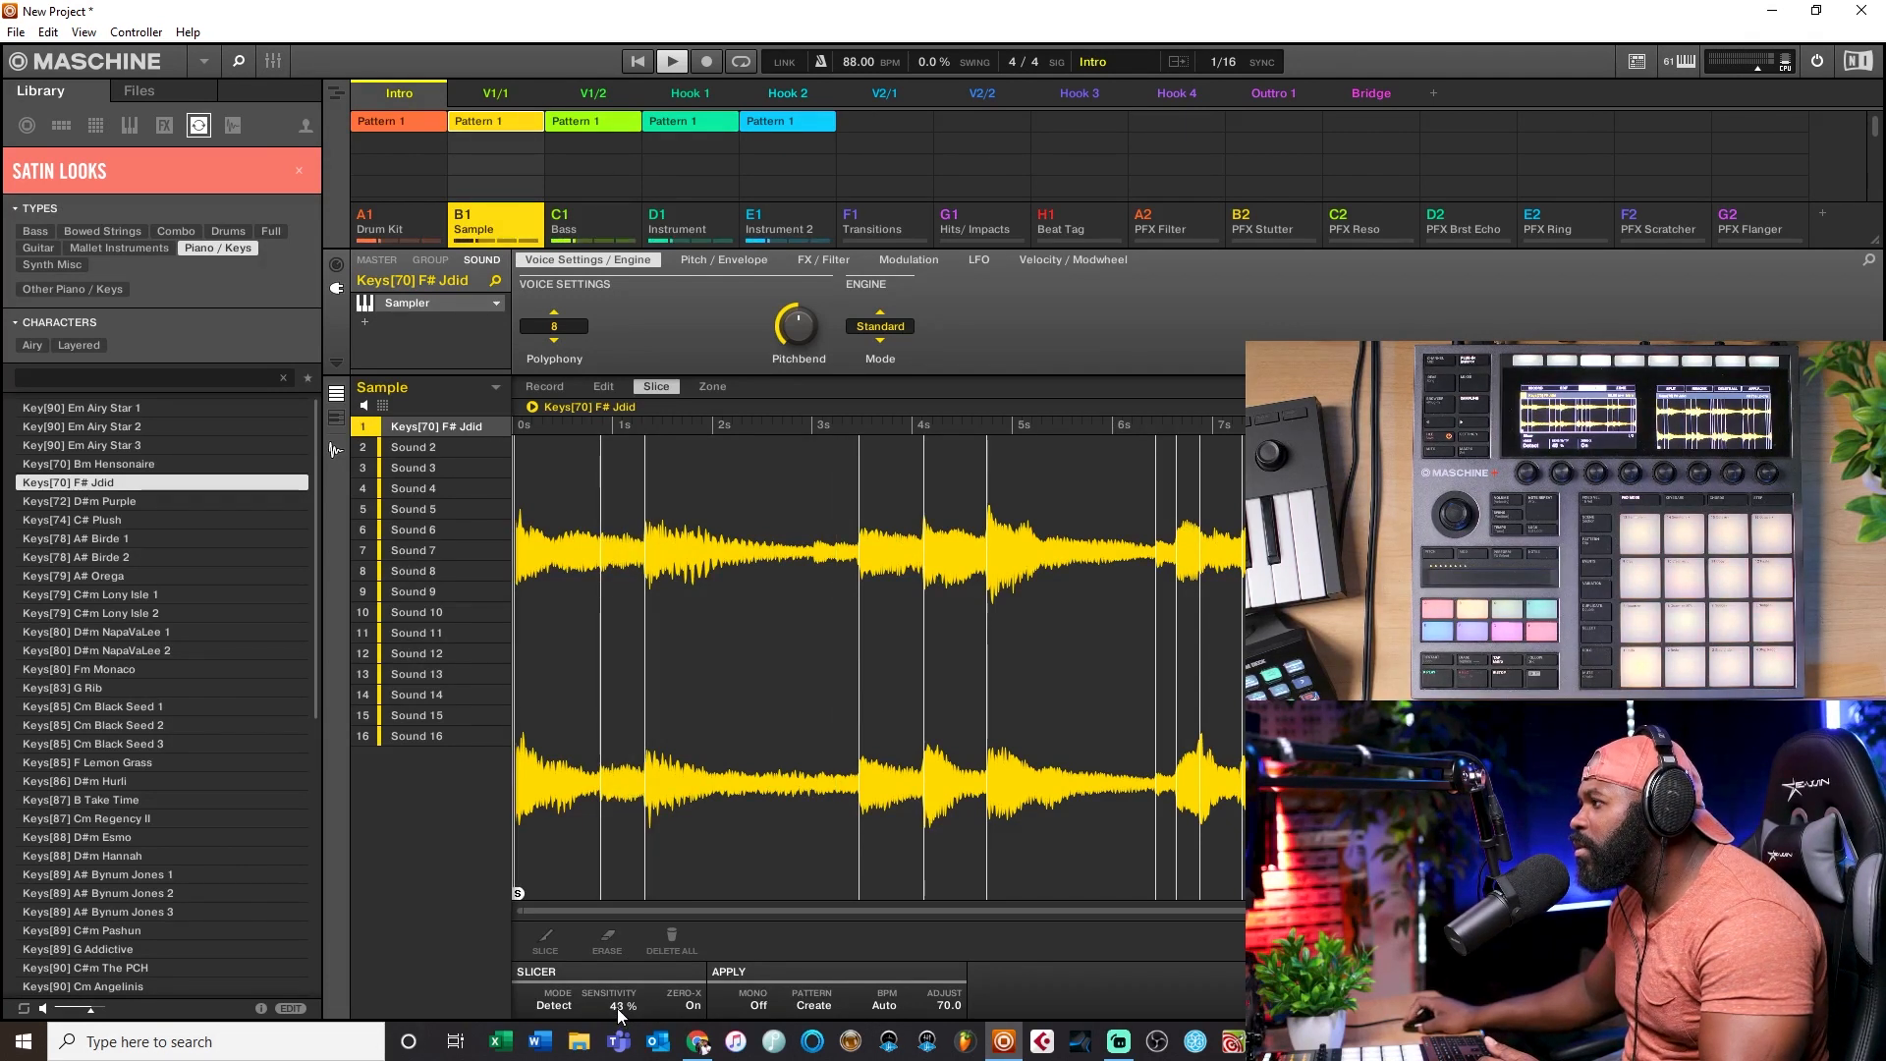
scroll(619, 1012, down, 3)
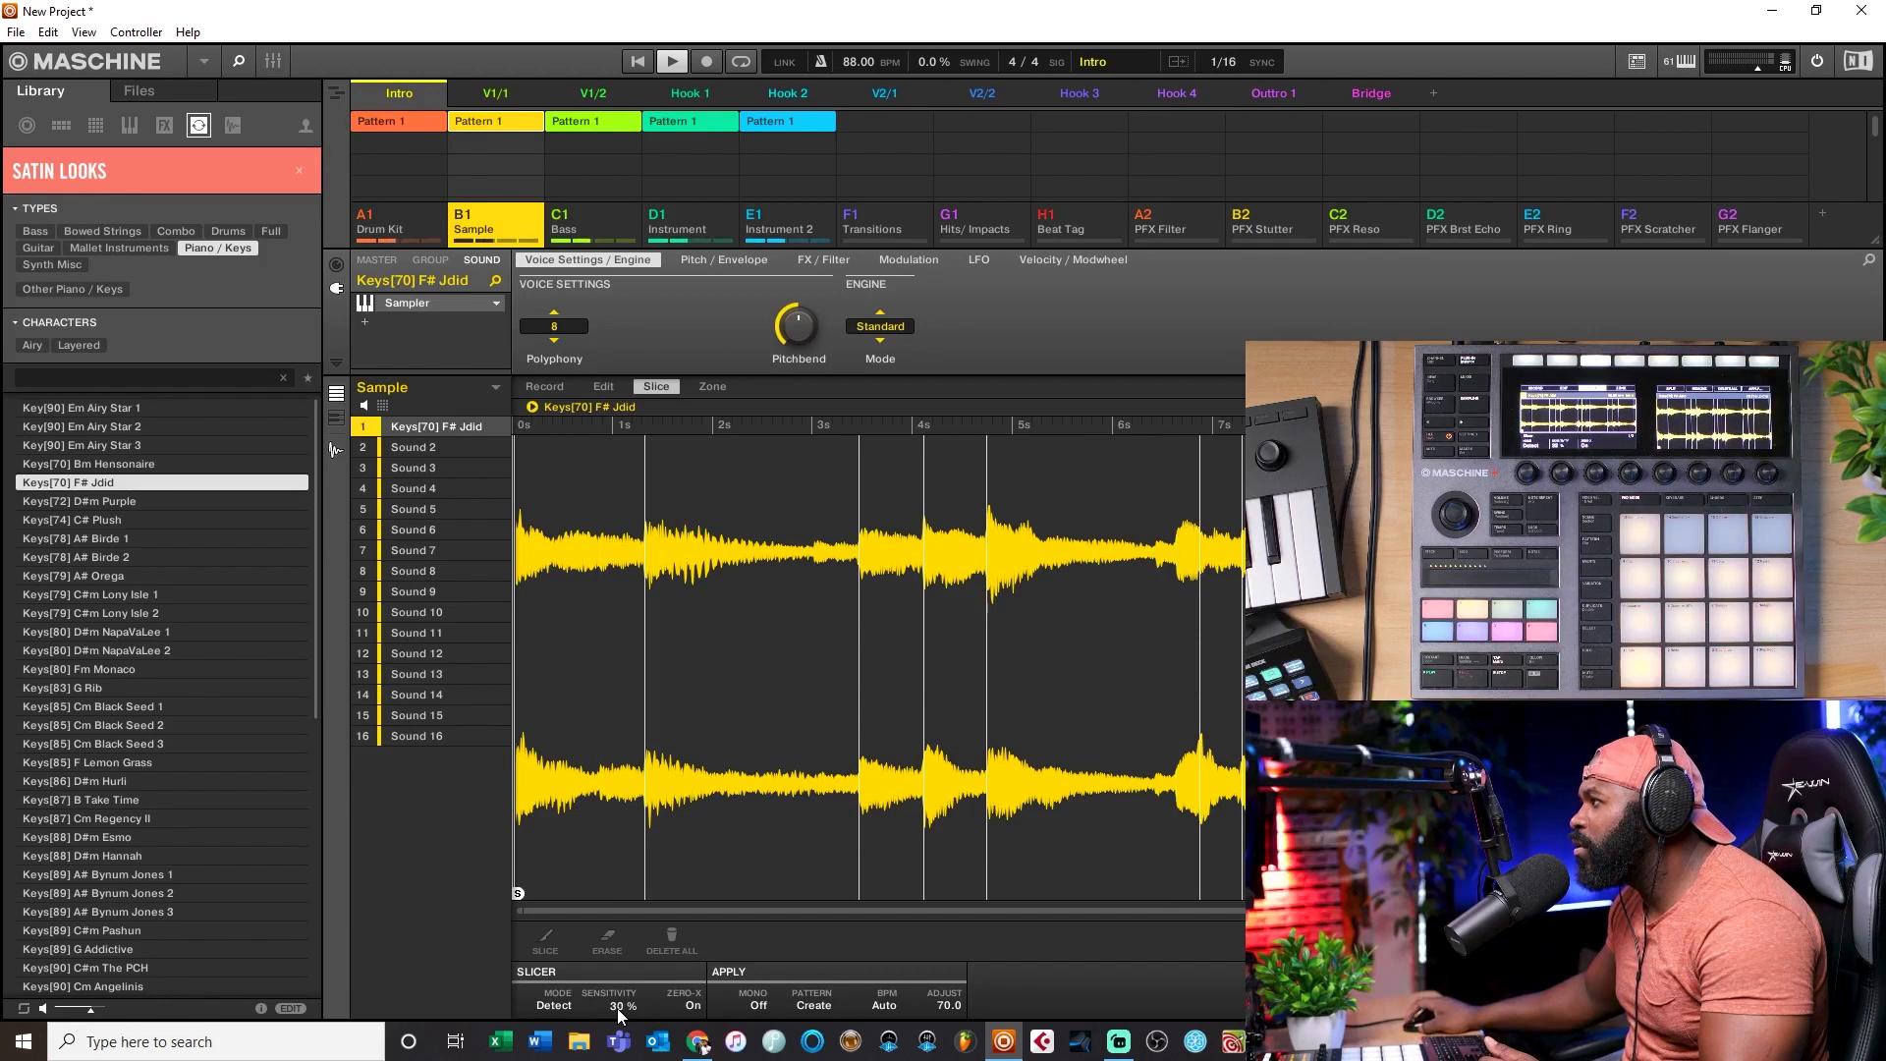
scroll(619, 1012, down, 2)
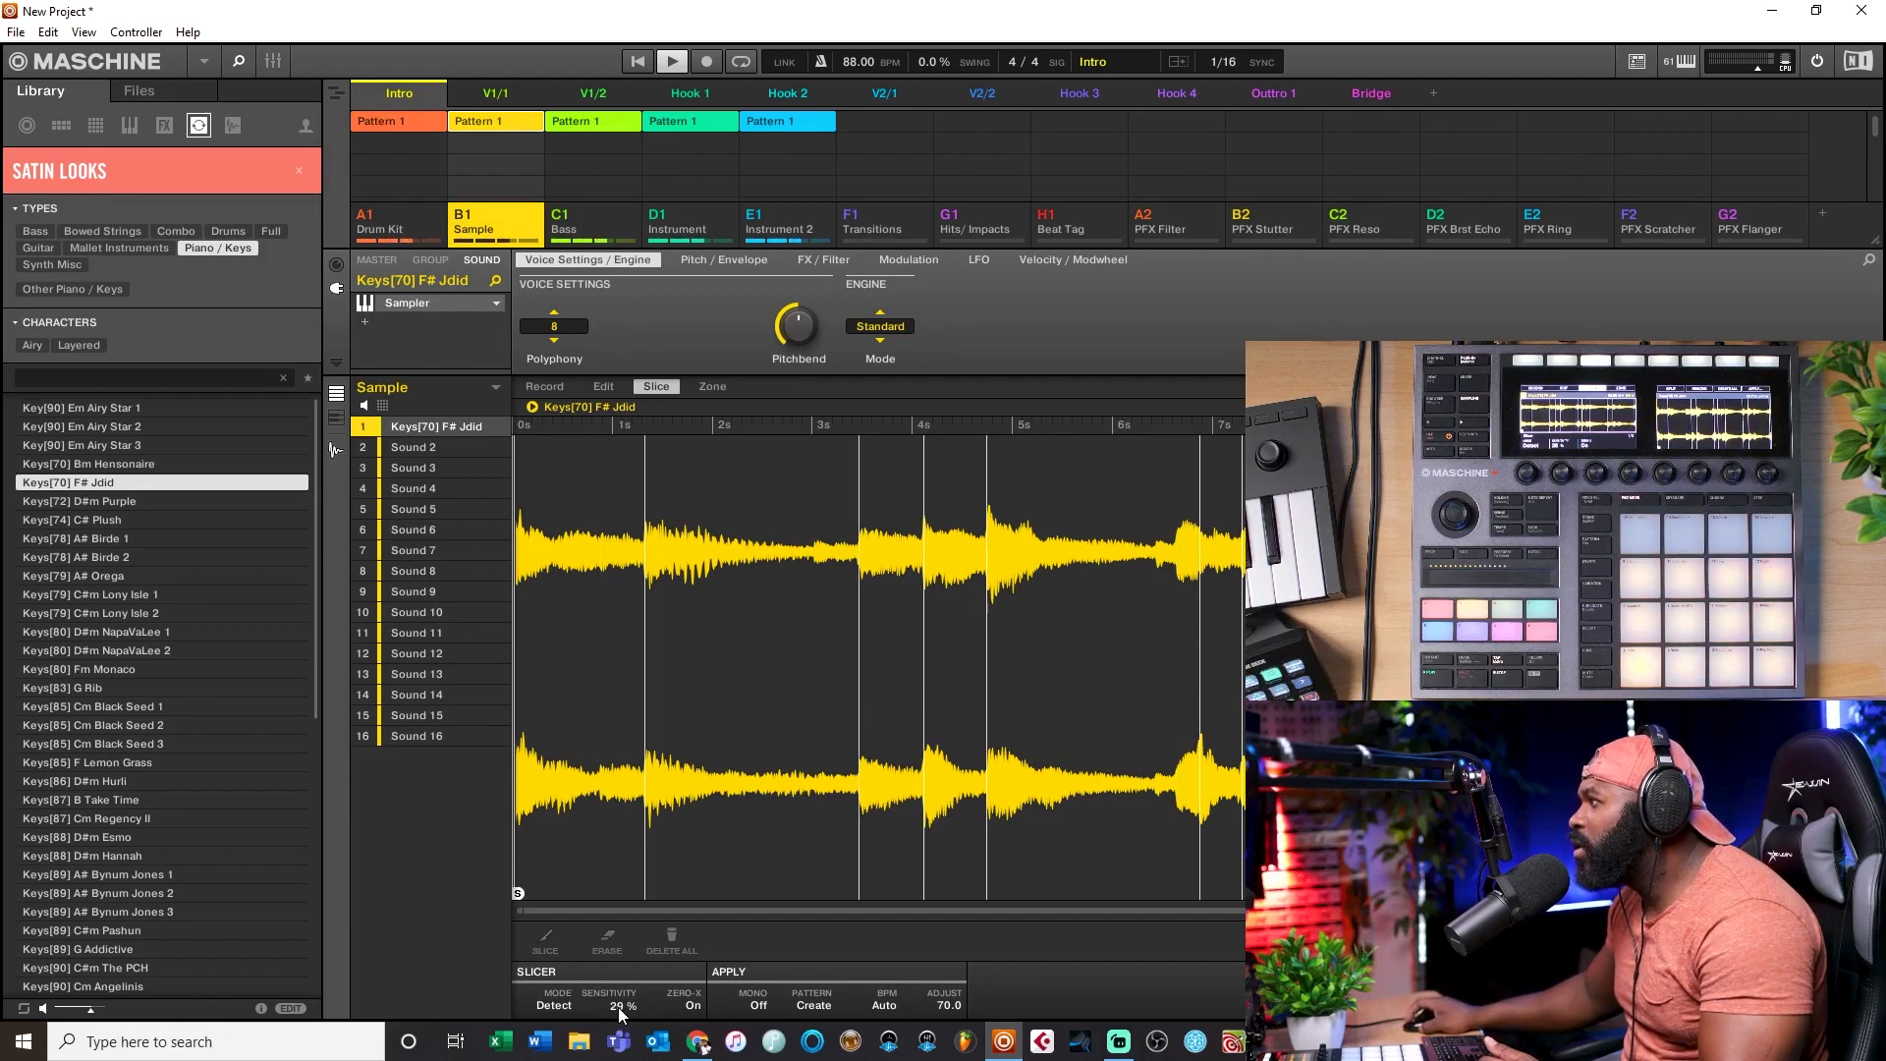
Step: Audition the detected slices near the beginning of the sample waveform
click(557, 650)
click(515, 515)
click(603, 552)
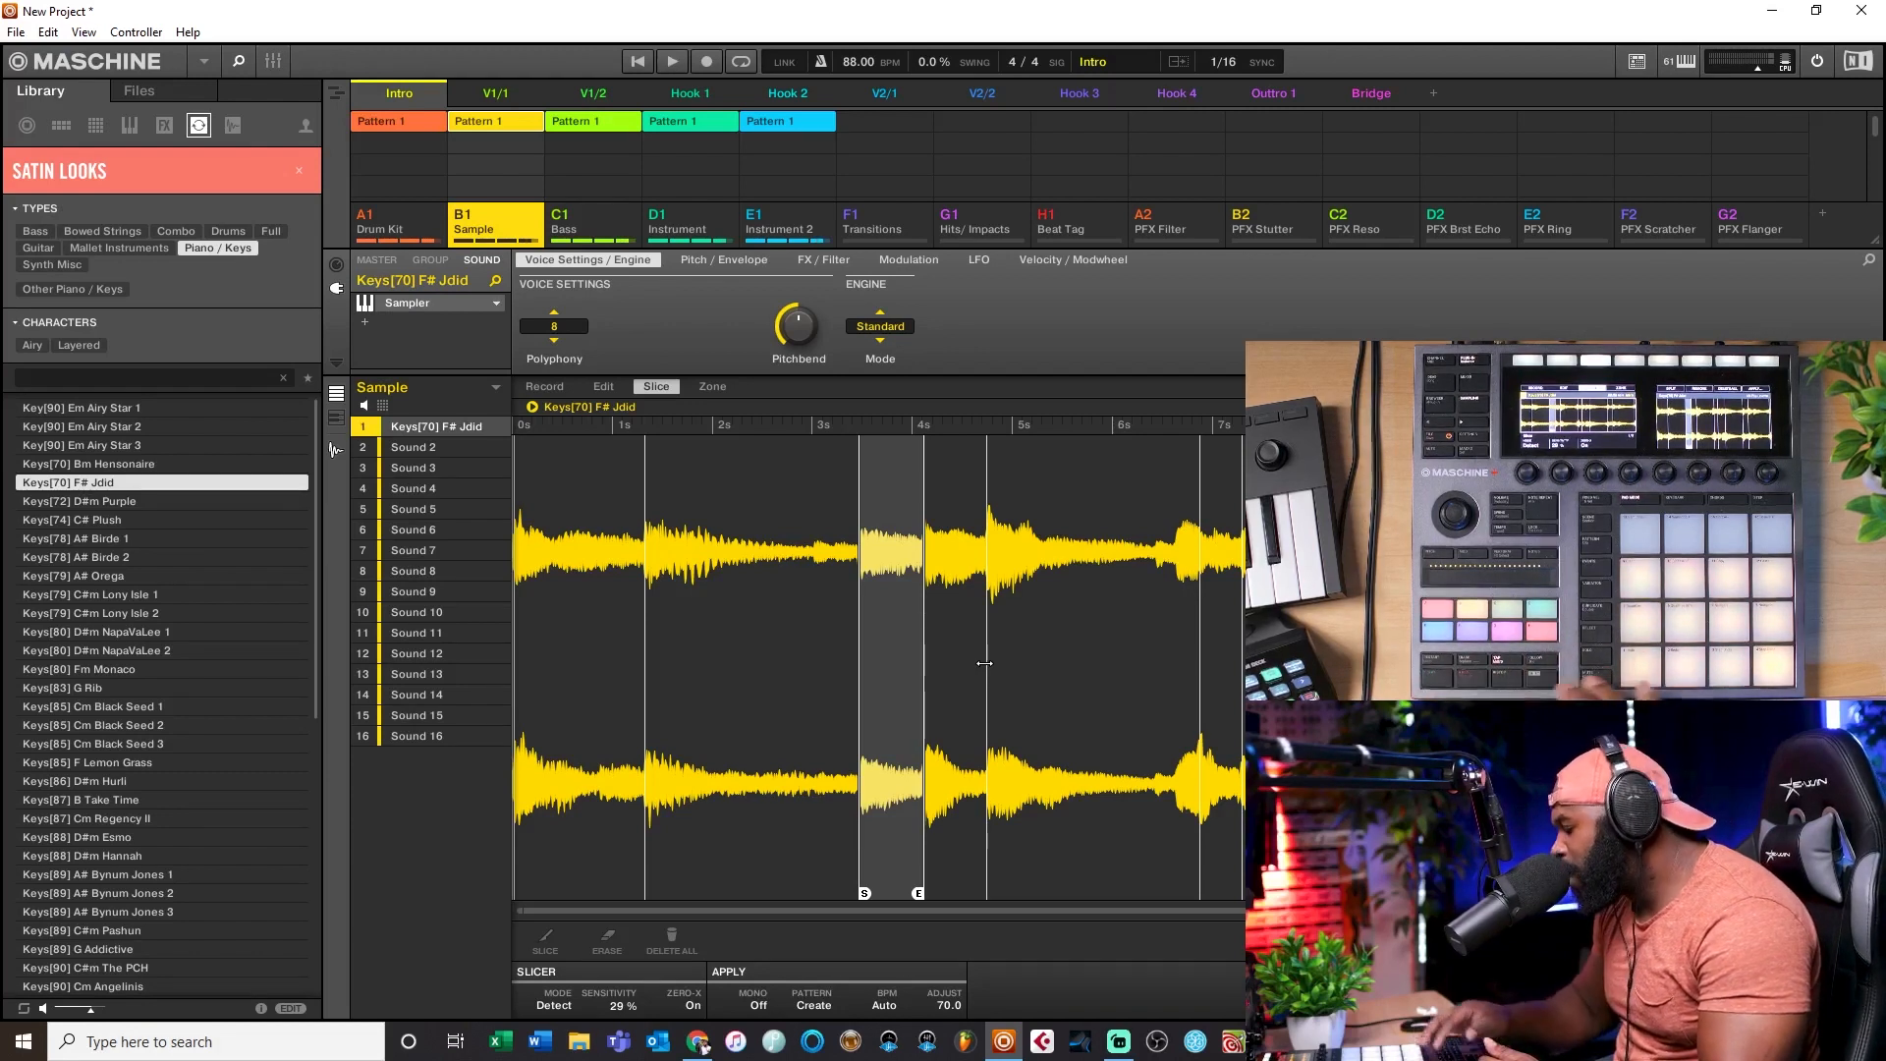
click(719, 612)
Step: Set the slicer mode to Manual, leaving Auto-Snap off
click(559, 1000)
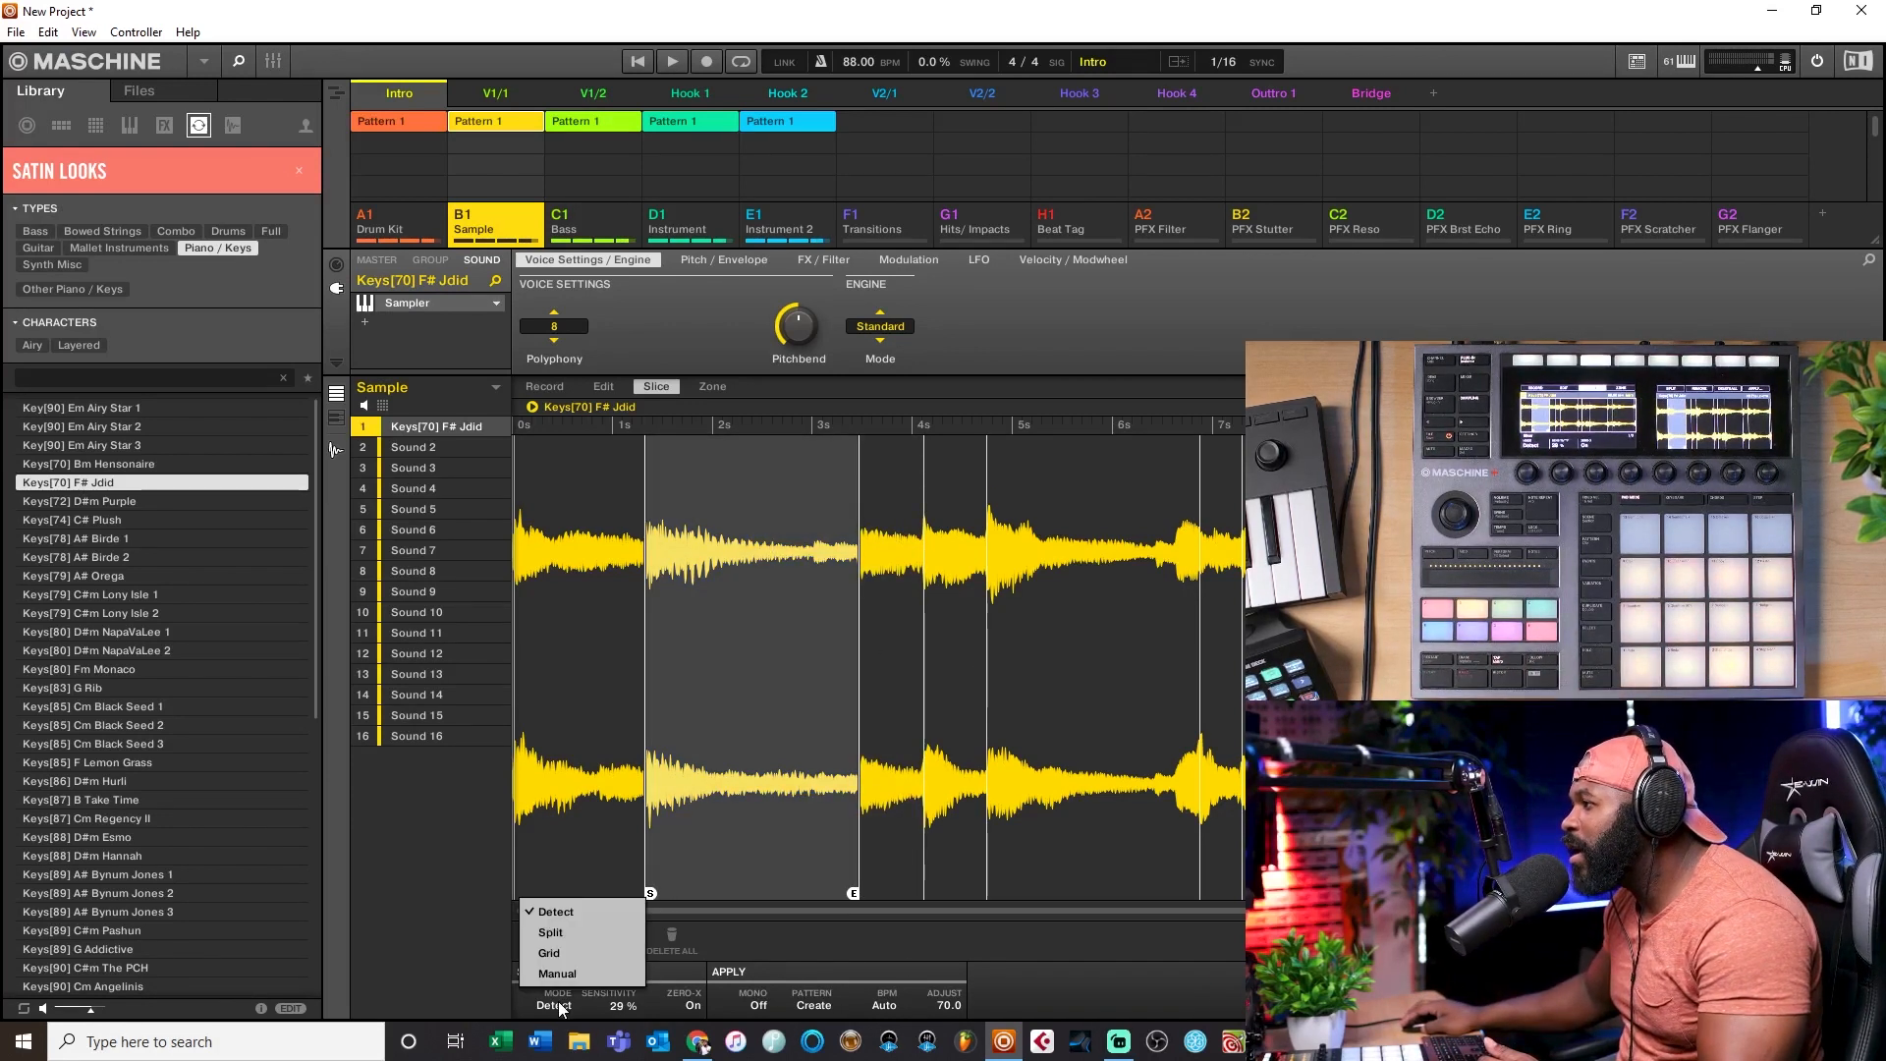
click(639, 971)
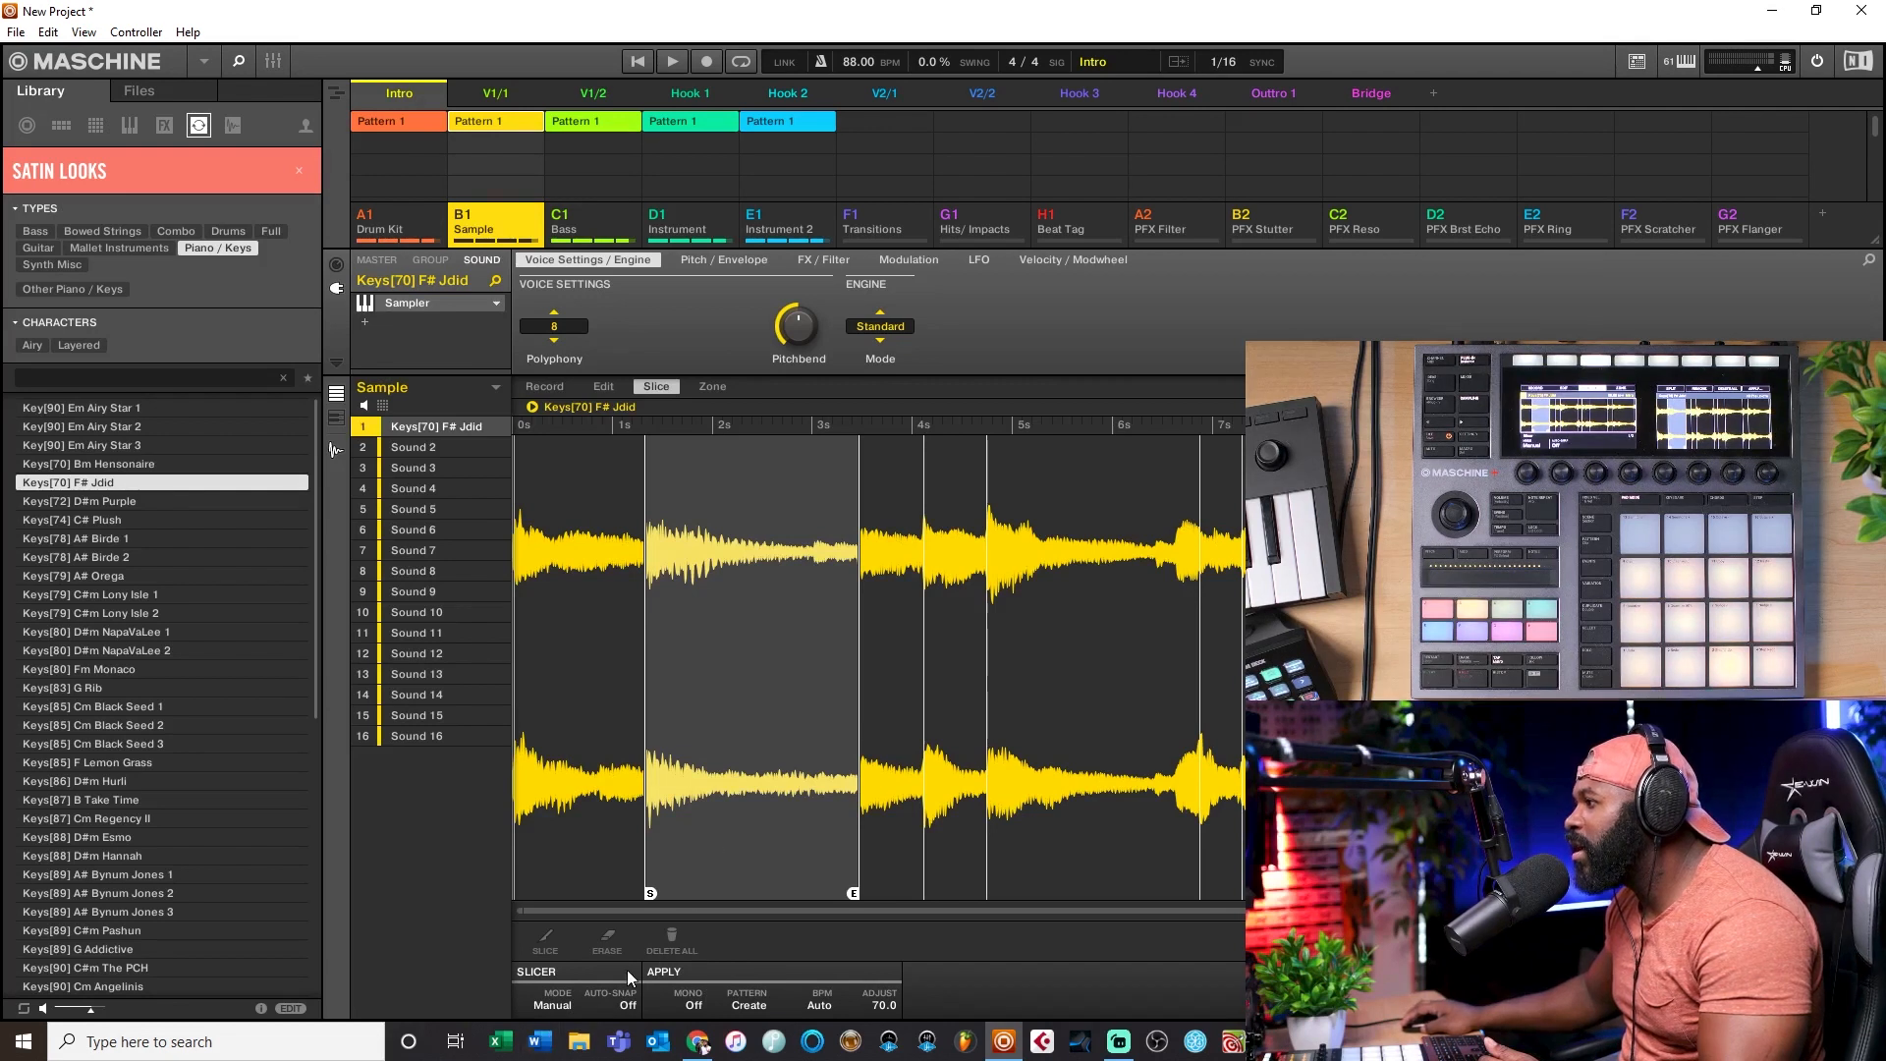
click(547, 1002)
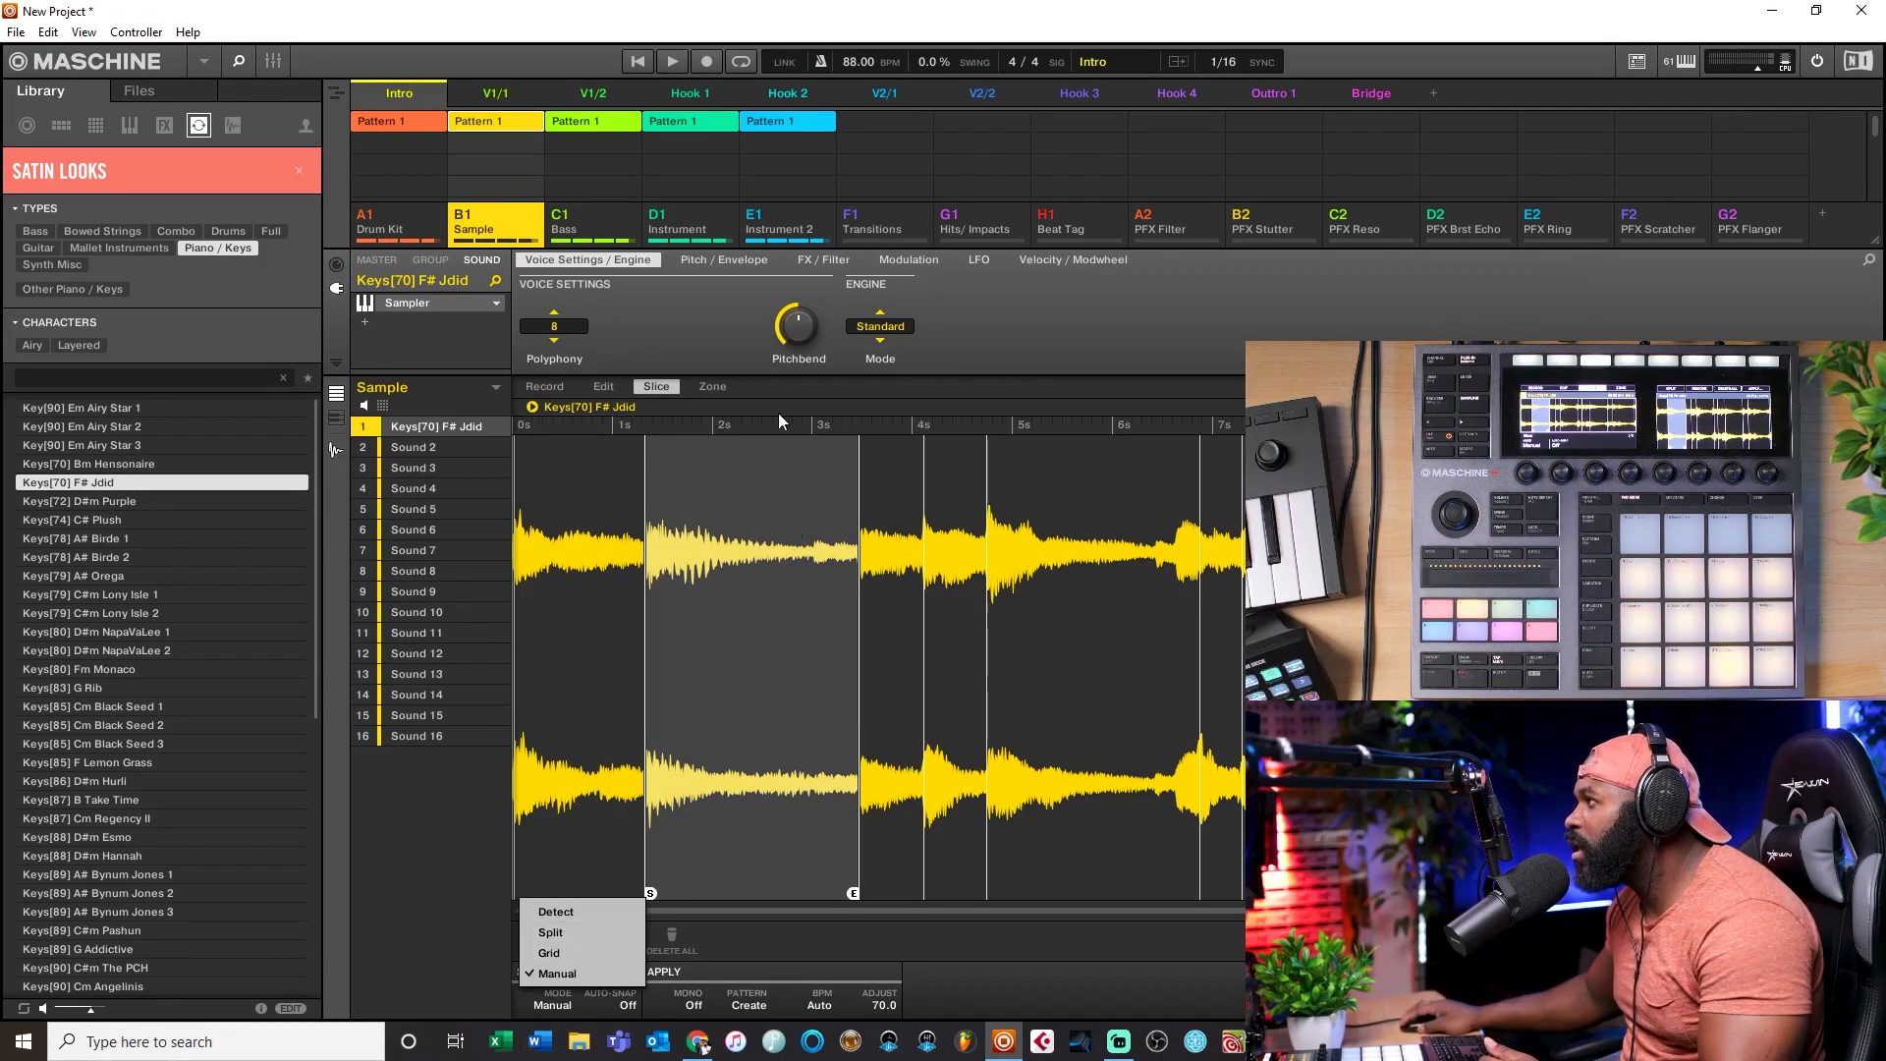
click(809, 390)
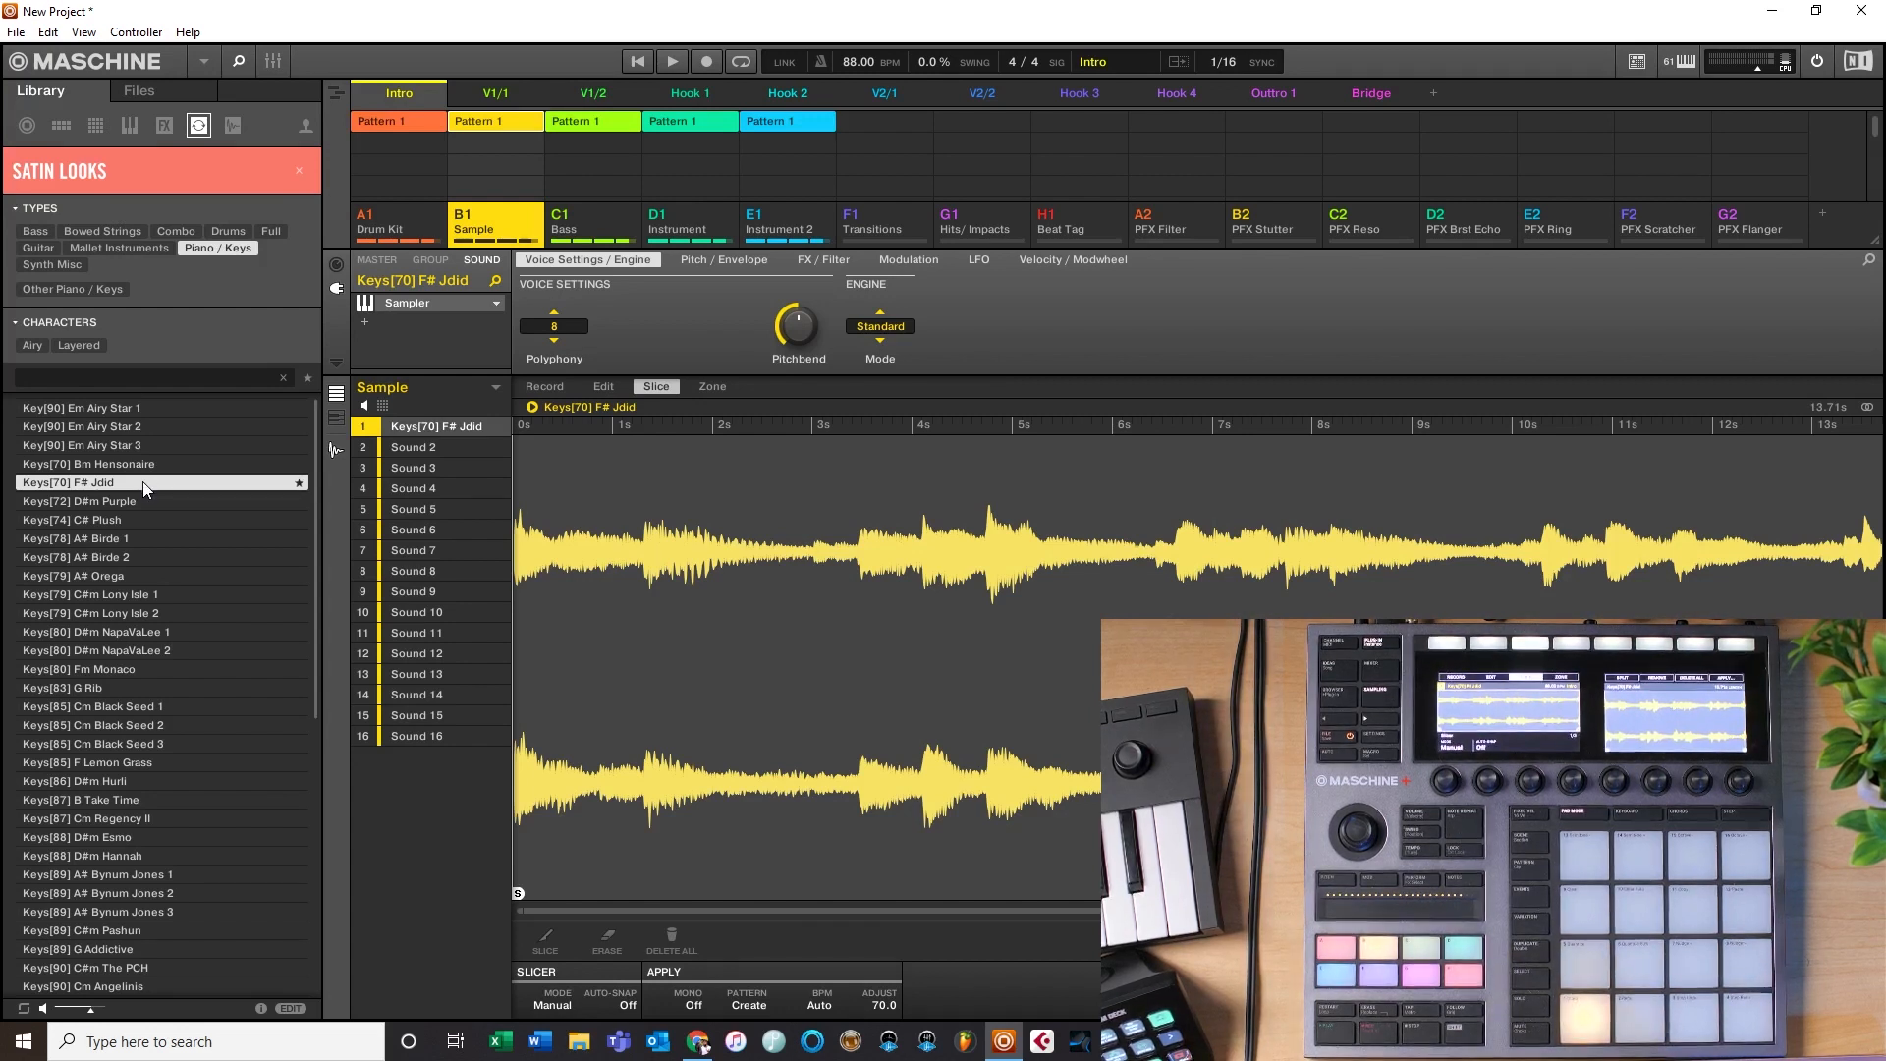
Step: Set the project tempo to 70 BPM to match the sample
double_click(855, 62)
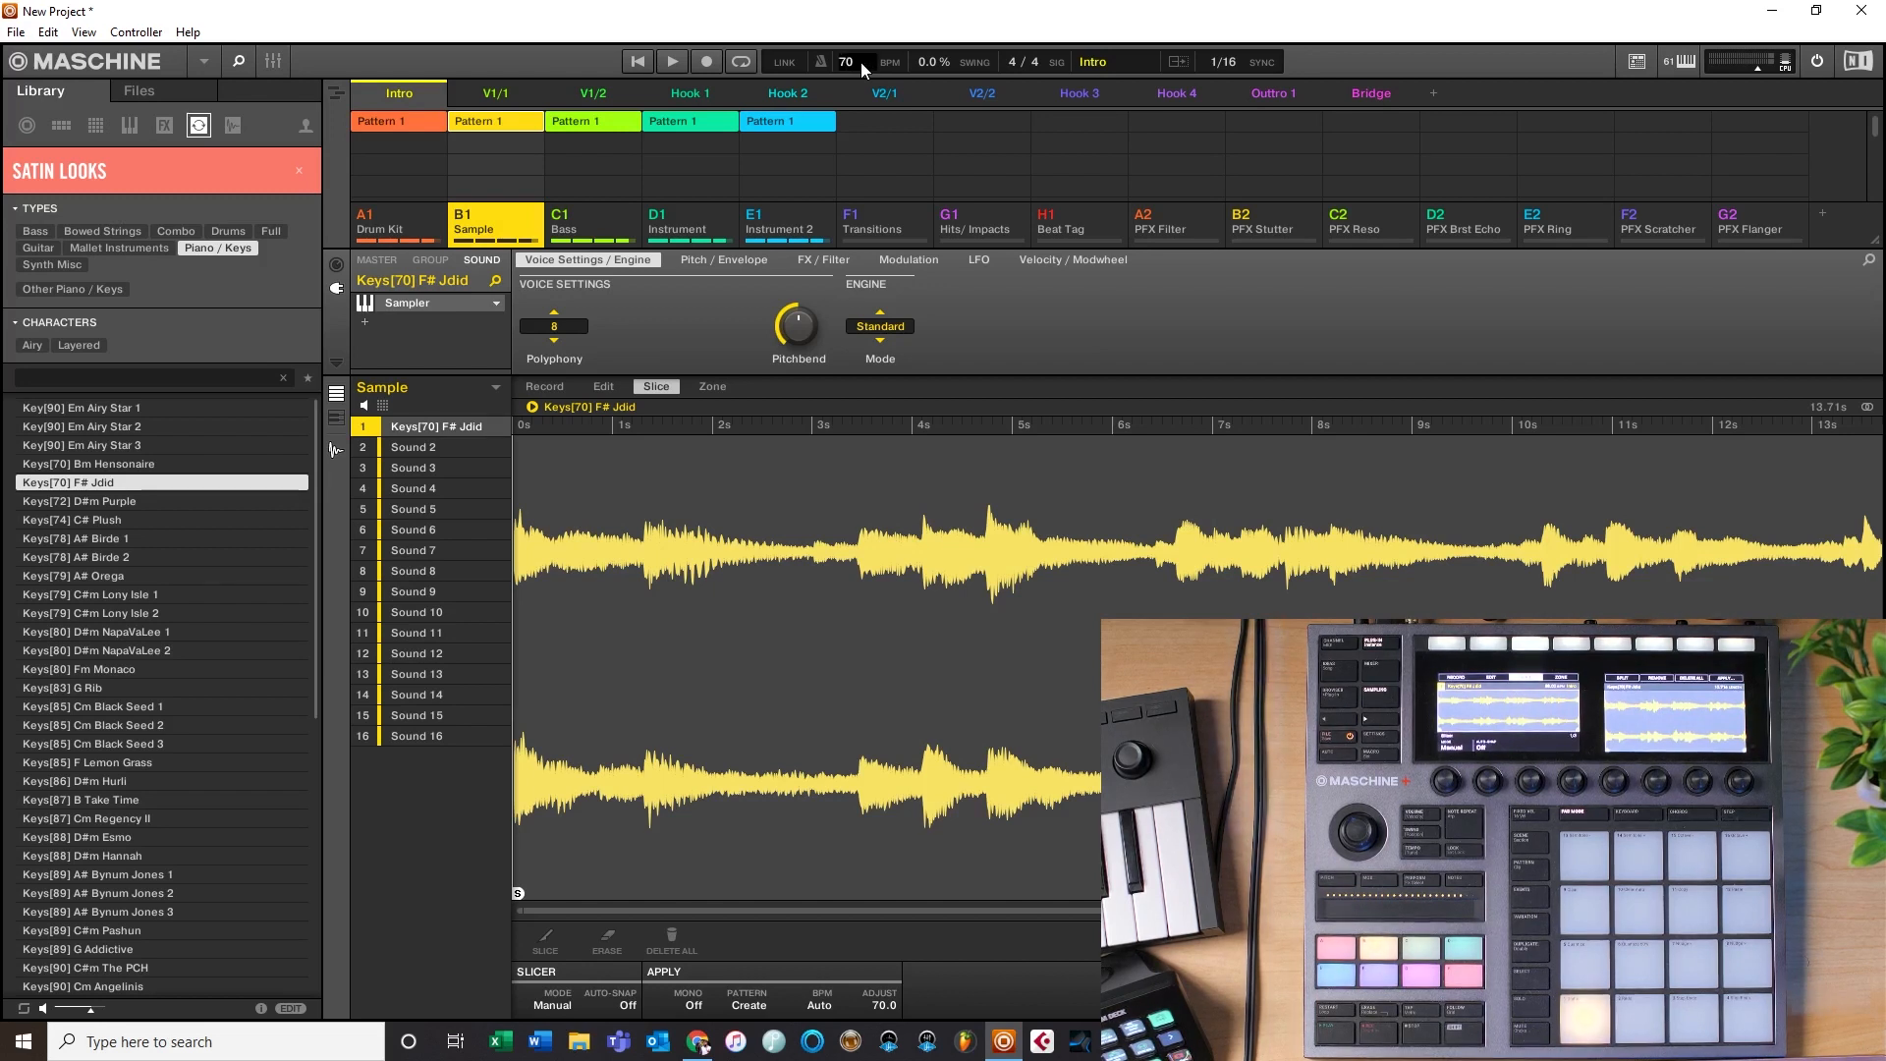
text(70)
key(Return)
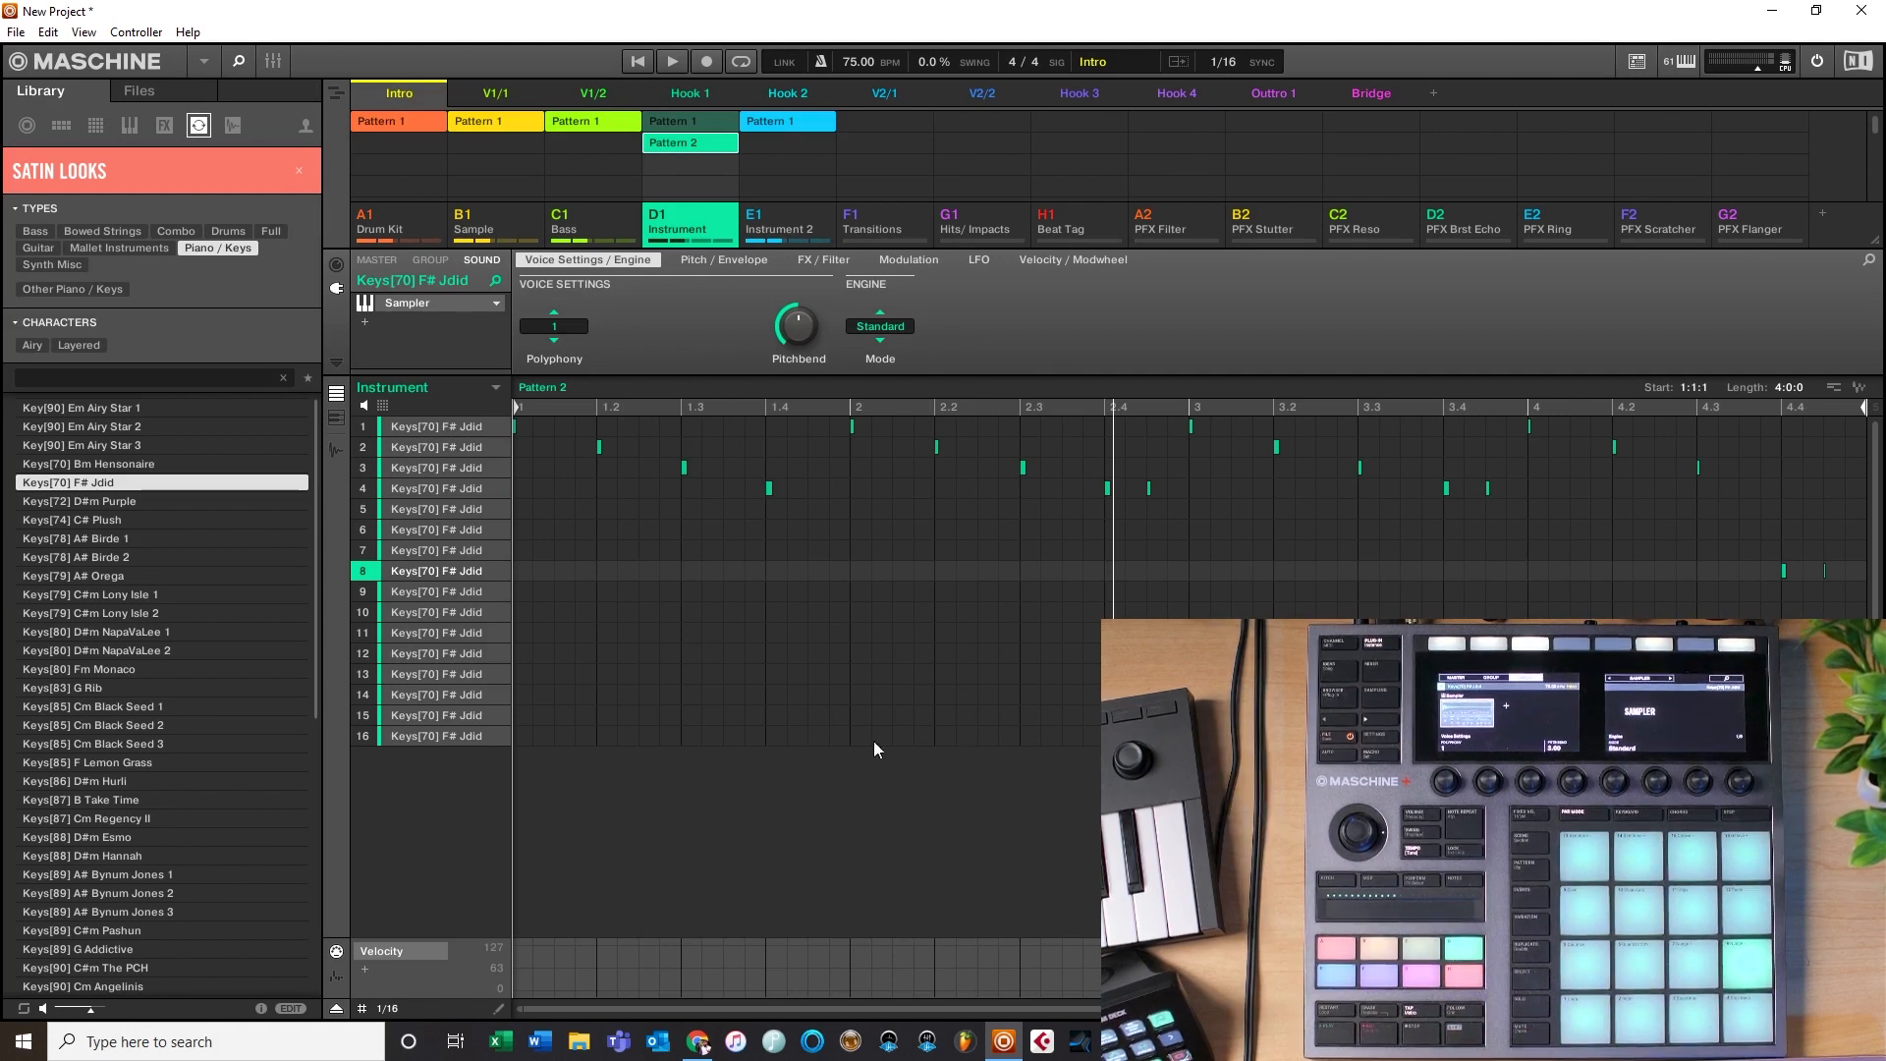
Step: Select all the notes in Pattern 2 of the Instrument group
drag(1854, 455, 517, 749)
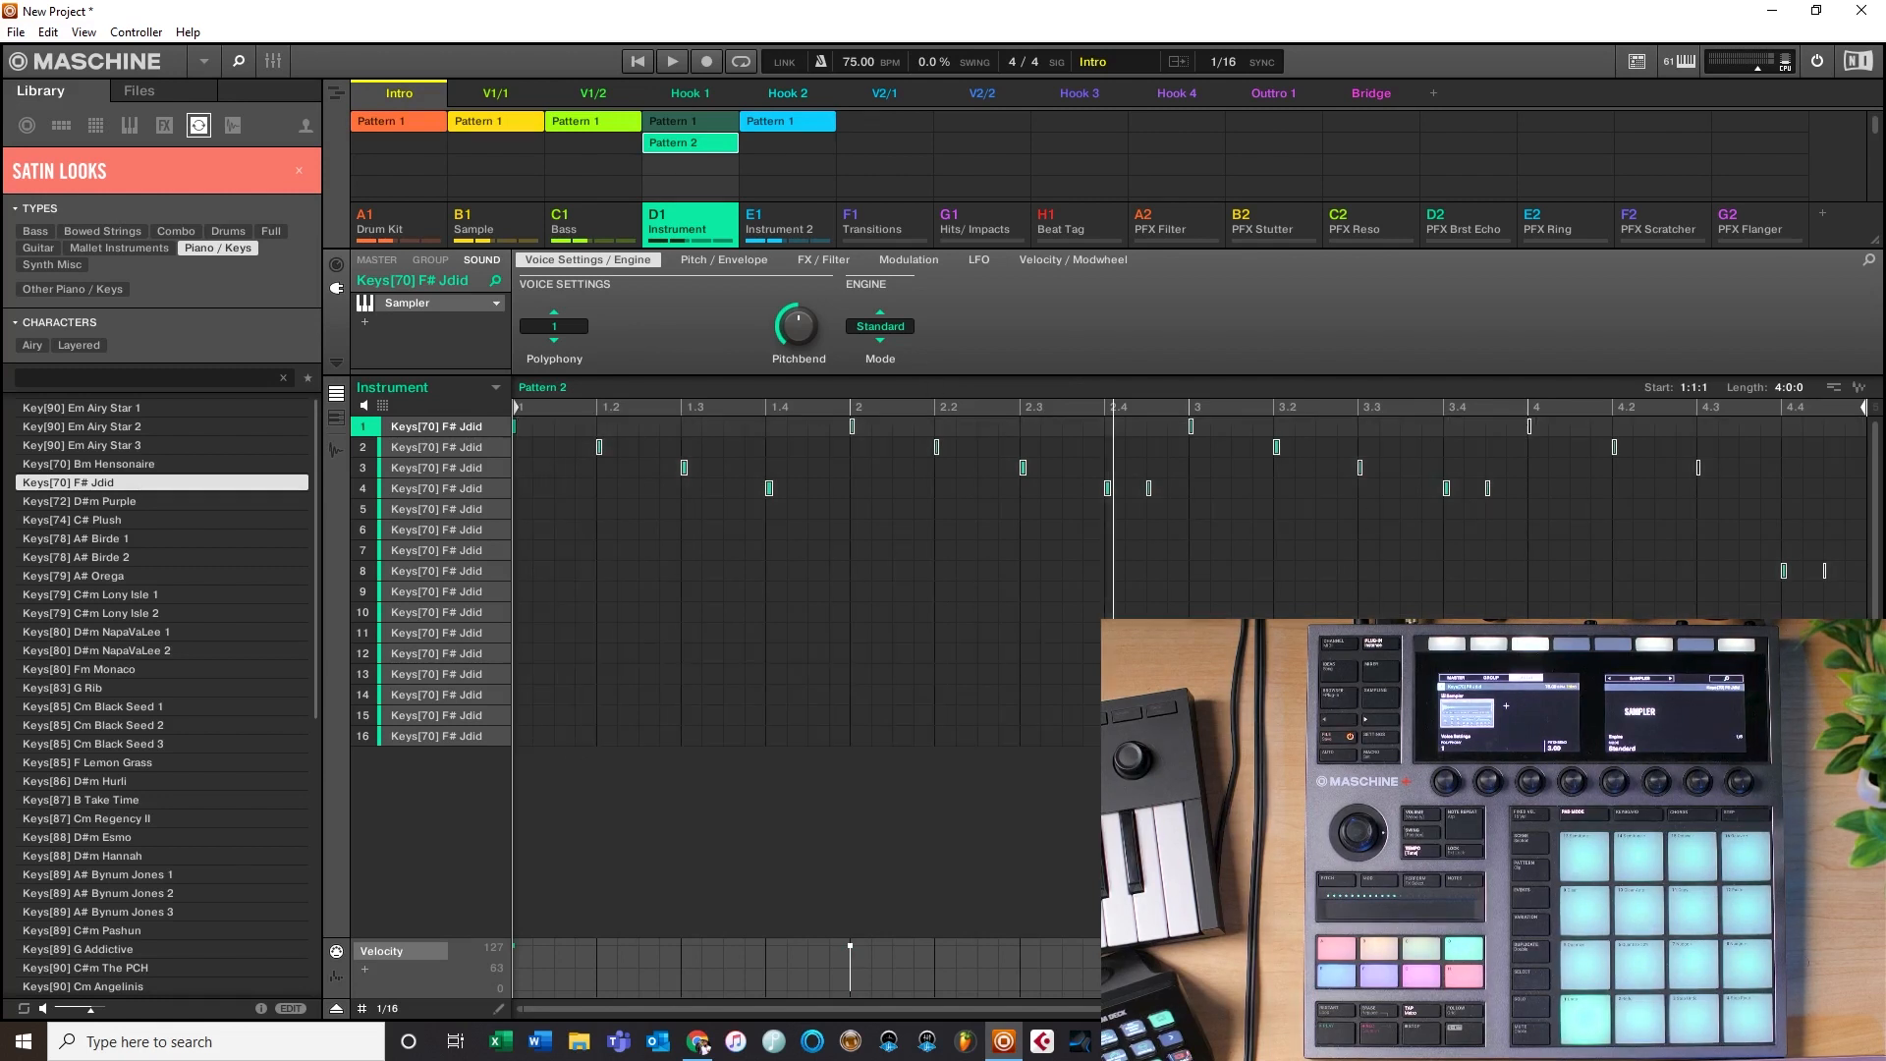
Step: Open the general preferences and set the input Quantize option to None
click(16, 32)
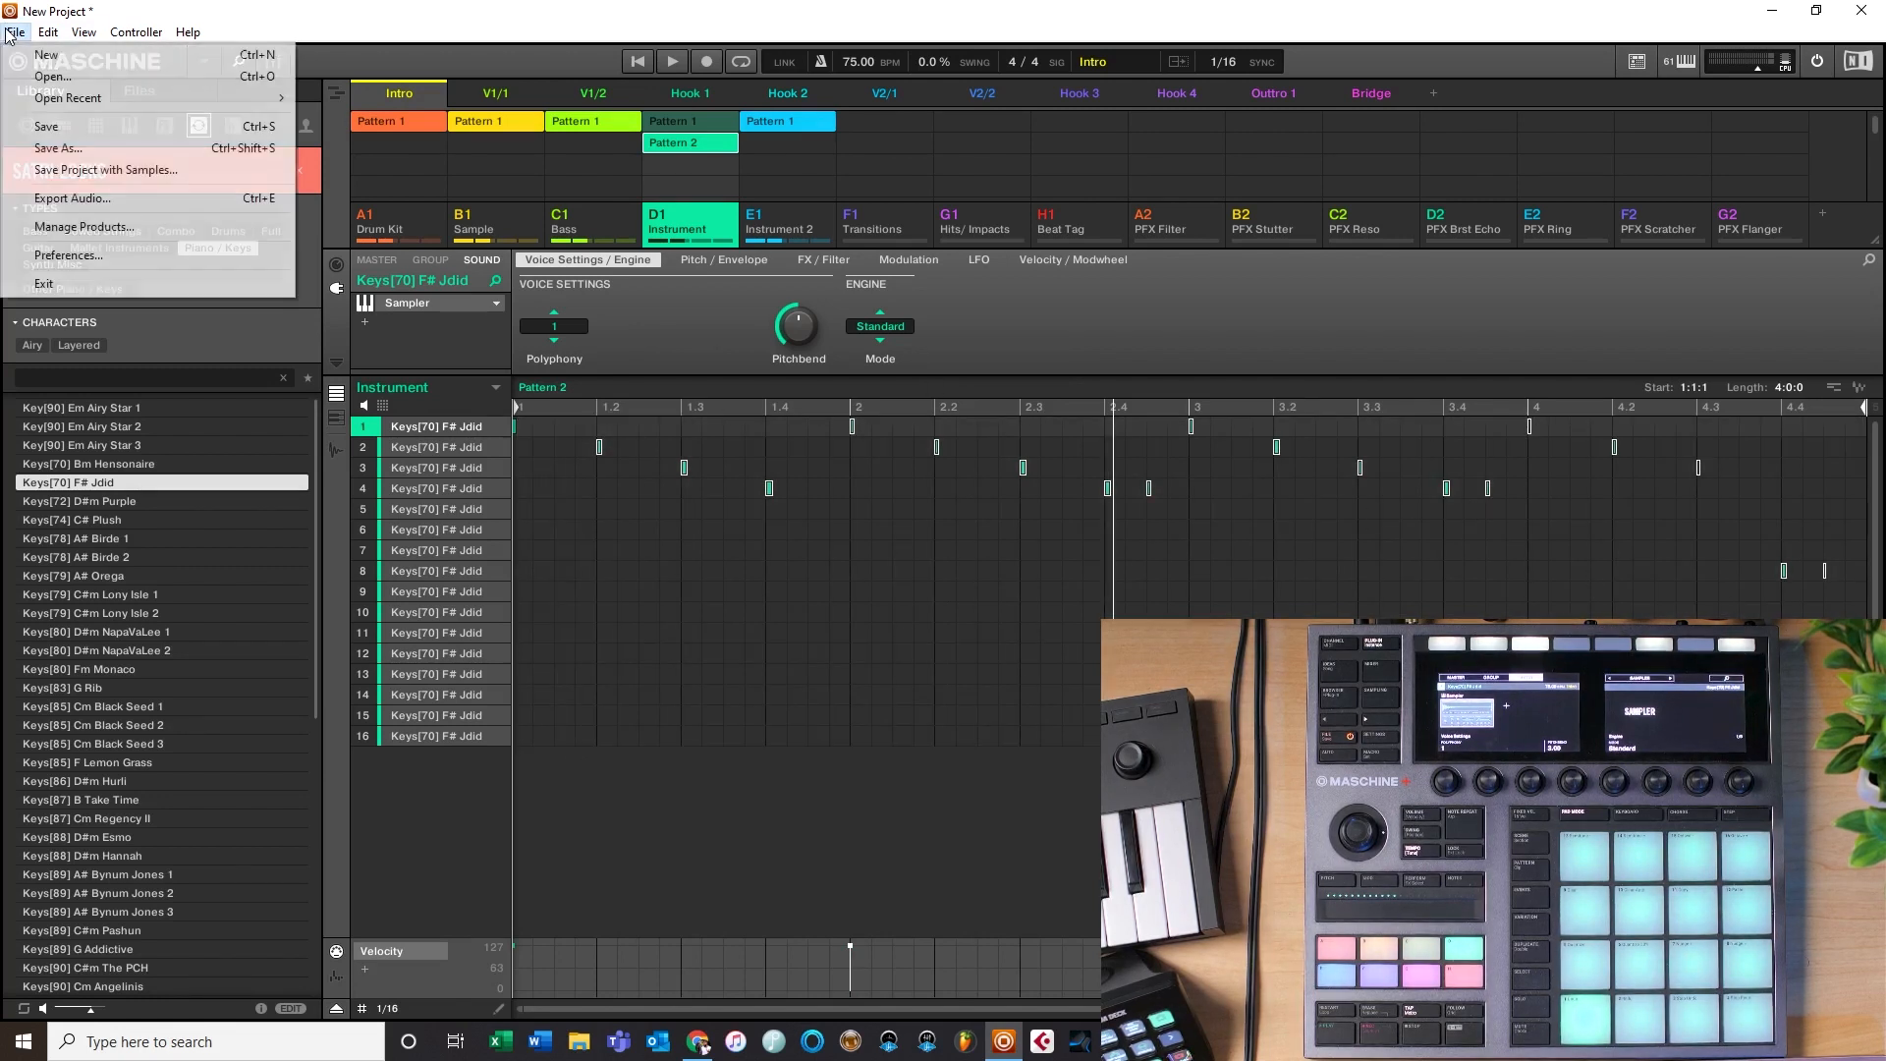
click(47, 257)
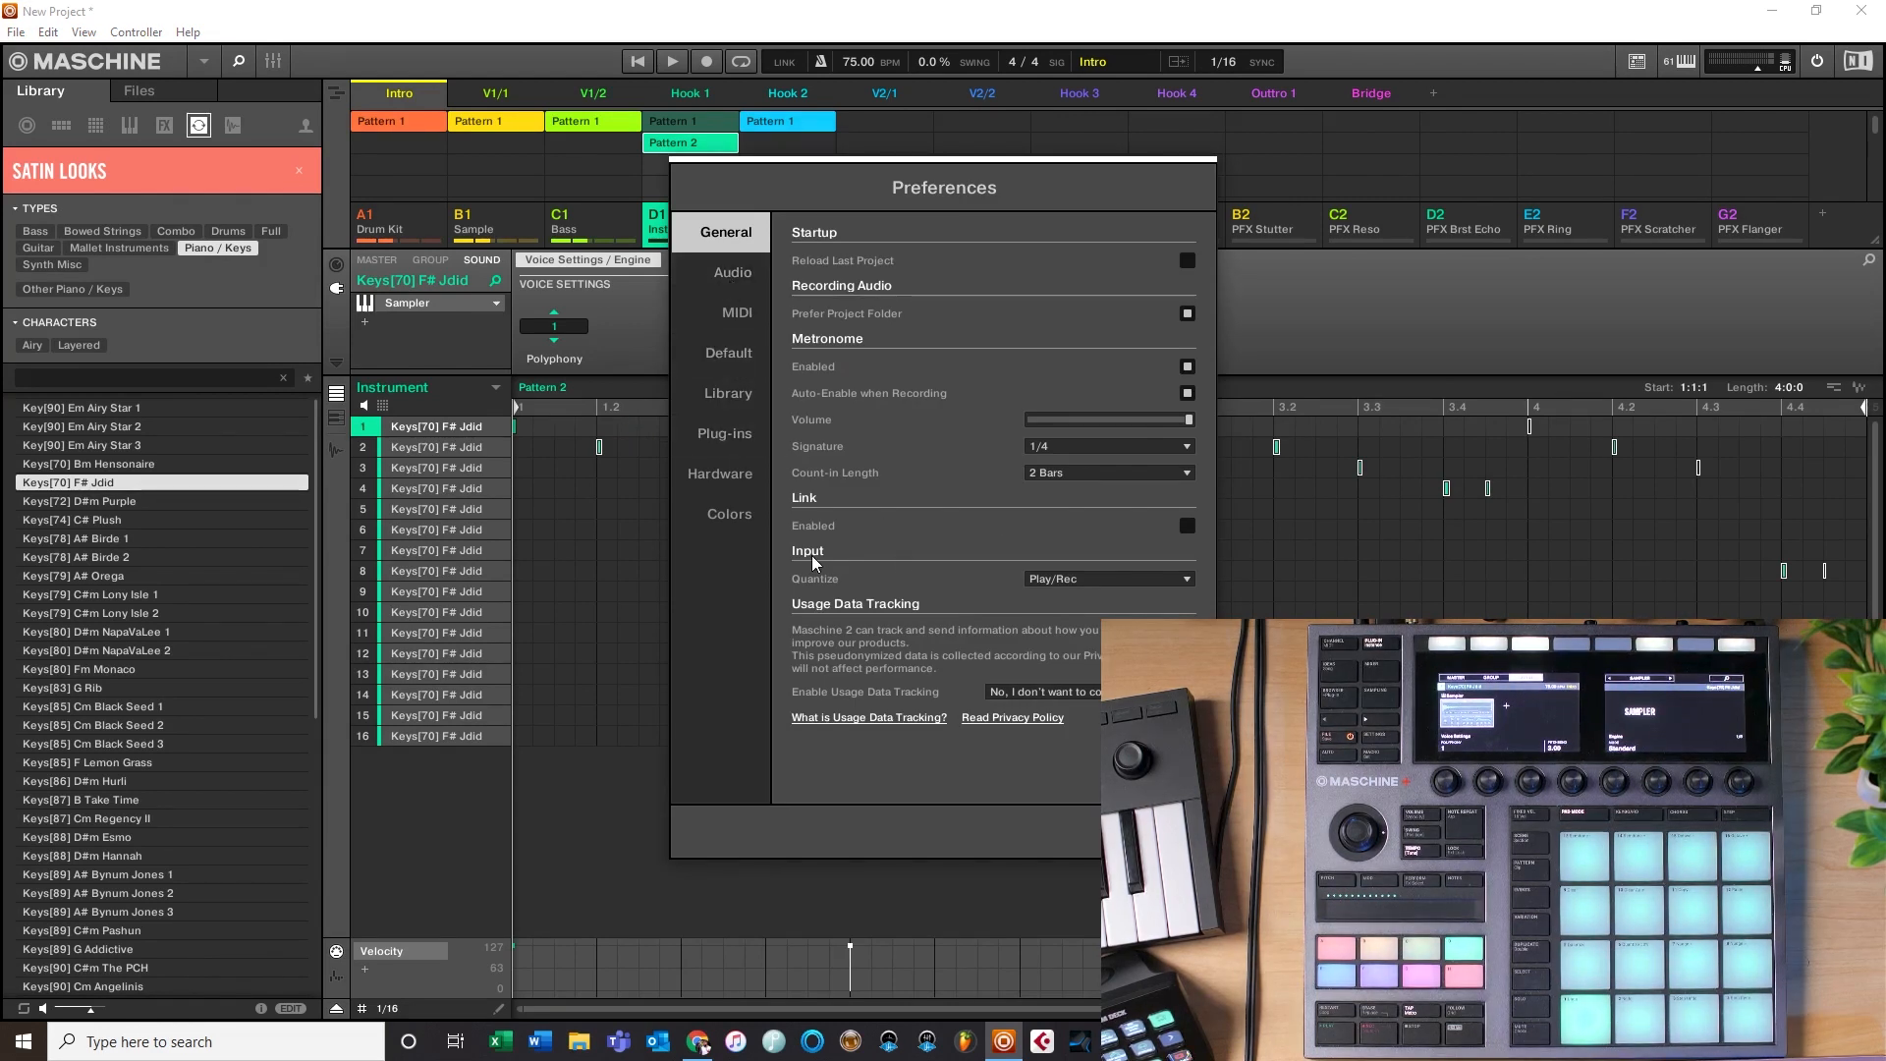
click(1065, 584)
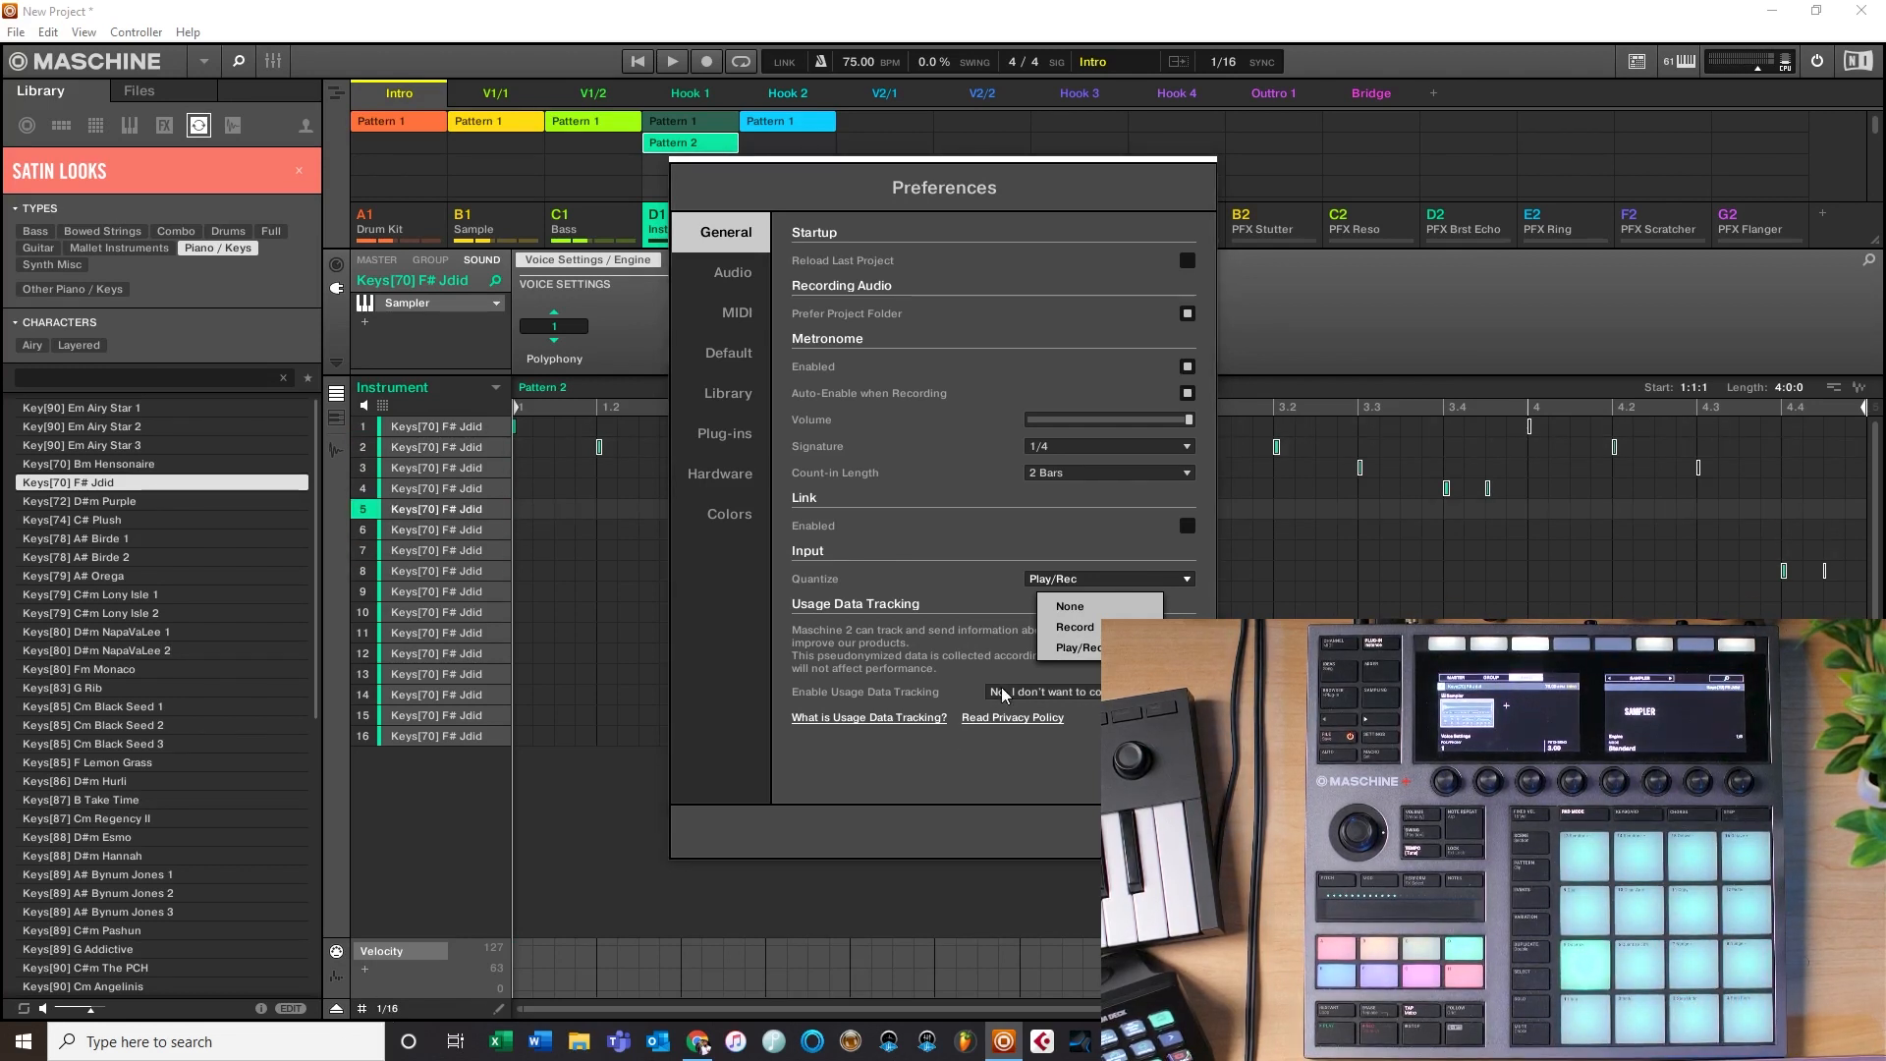
click(1097, 613)
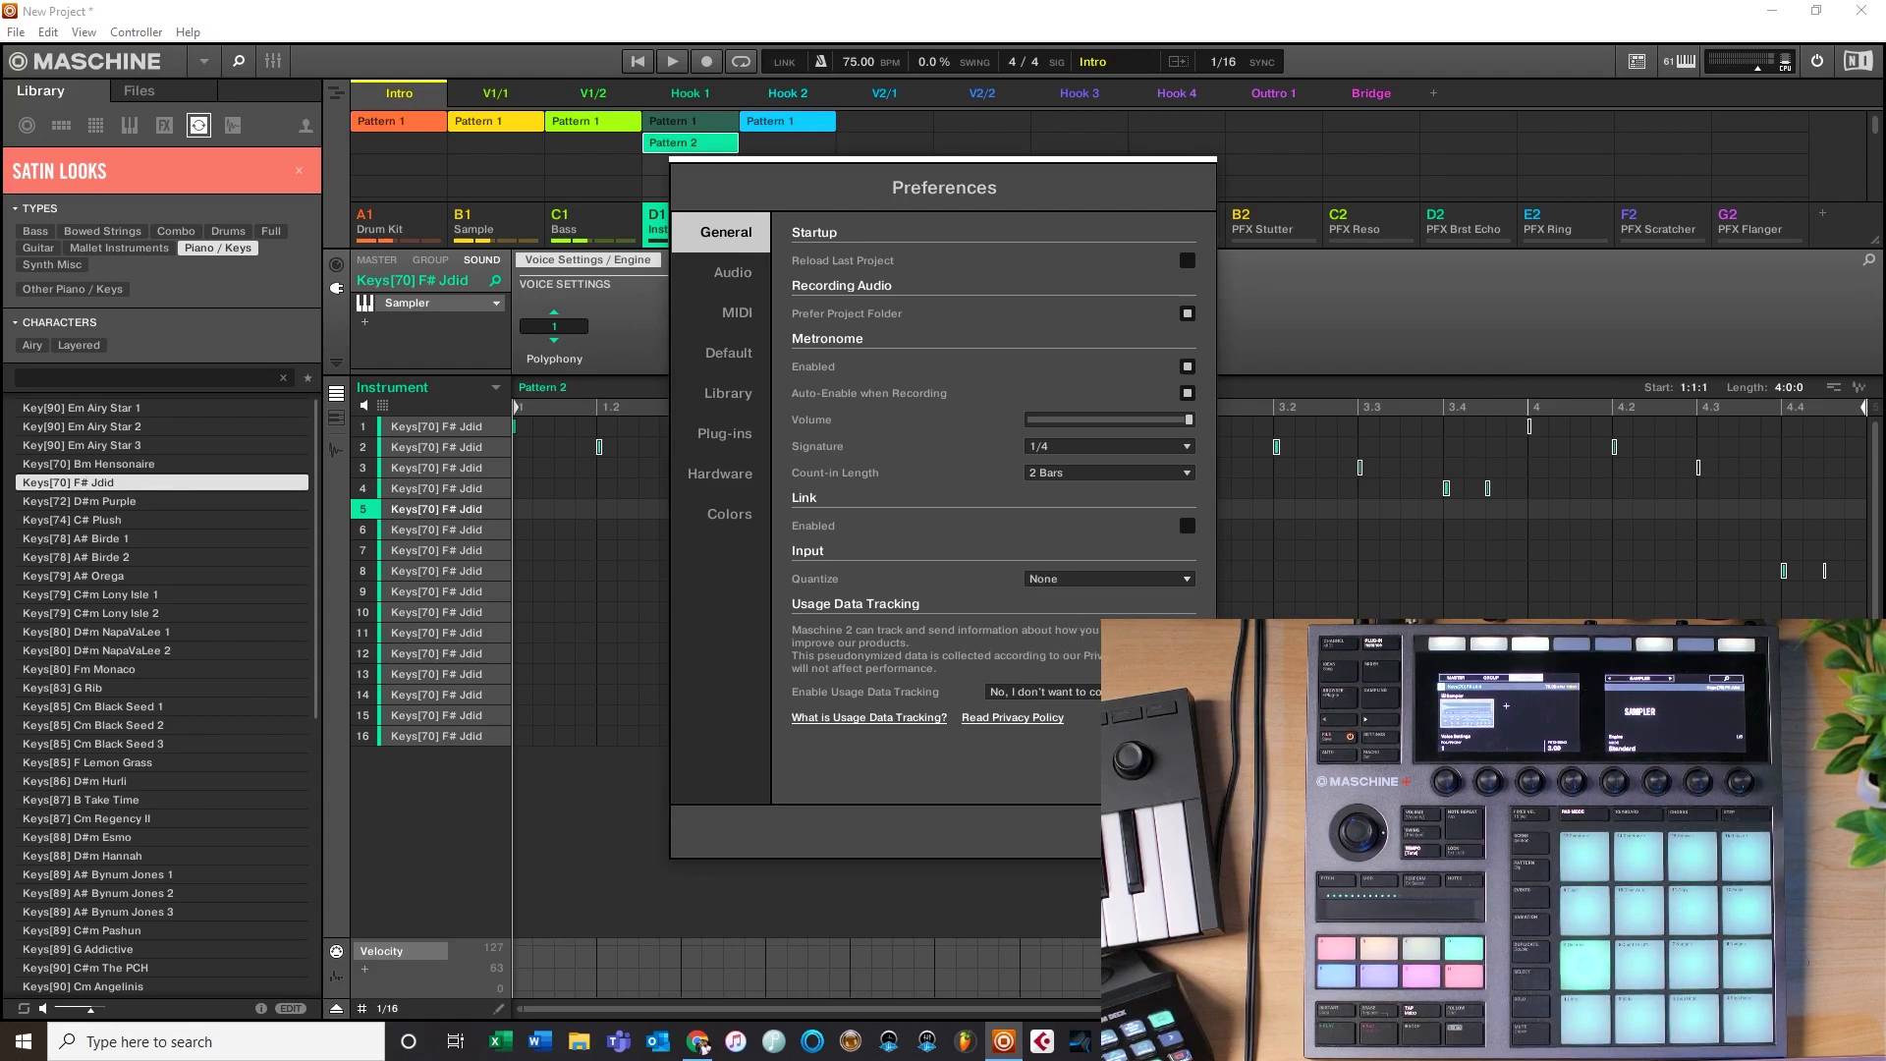
click(1155, 582)
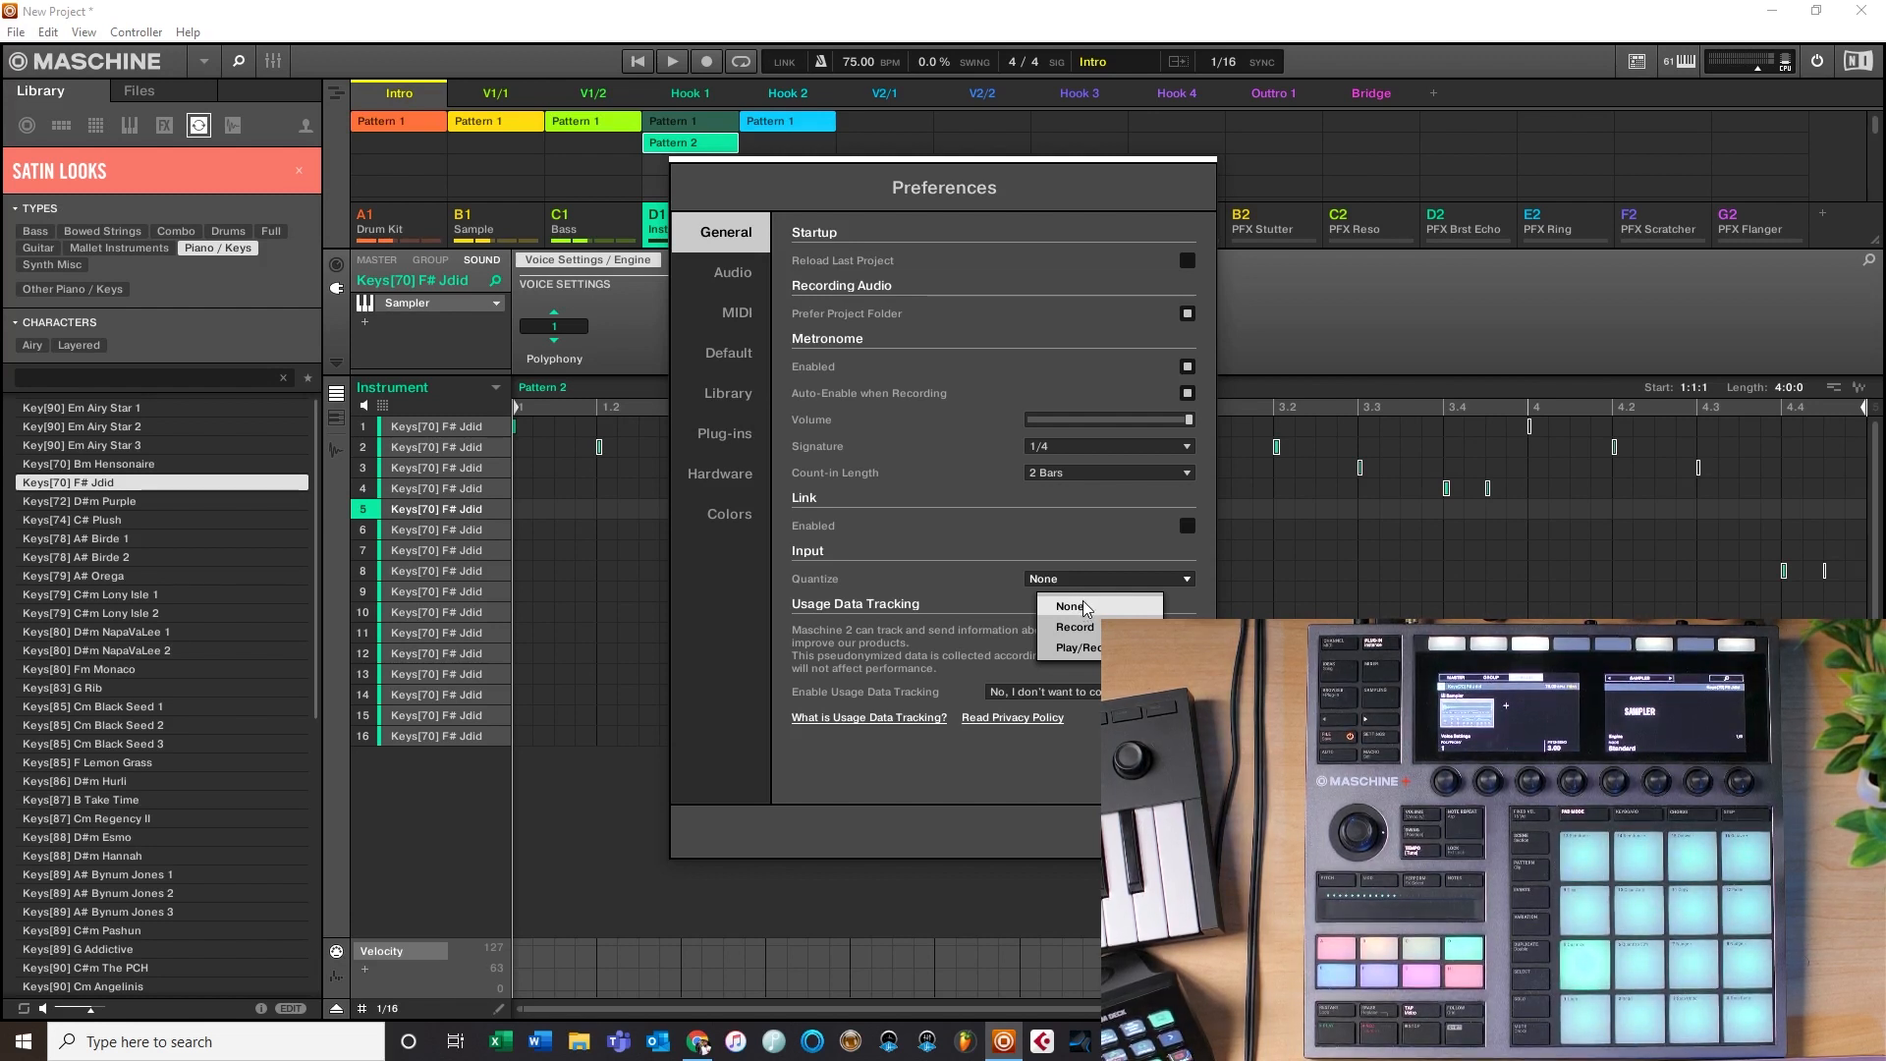
click(1081, 612)
Step: Set the input Quantize option to Play/Rec and close the preferences
click(1085, 583)
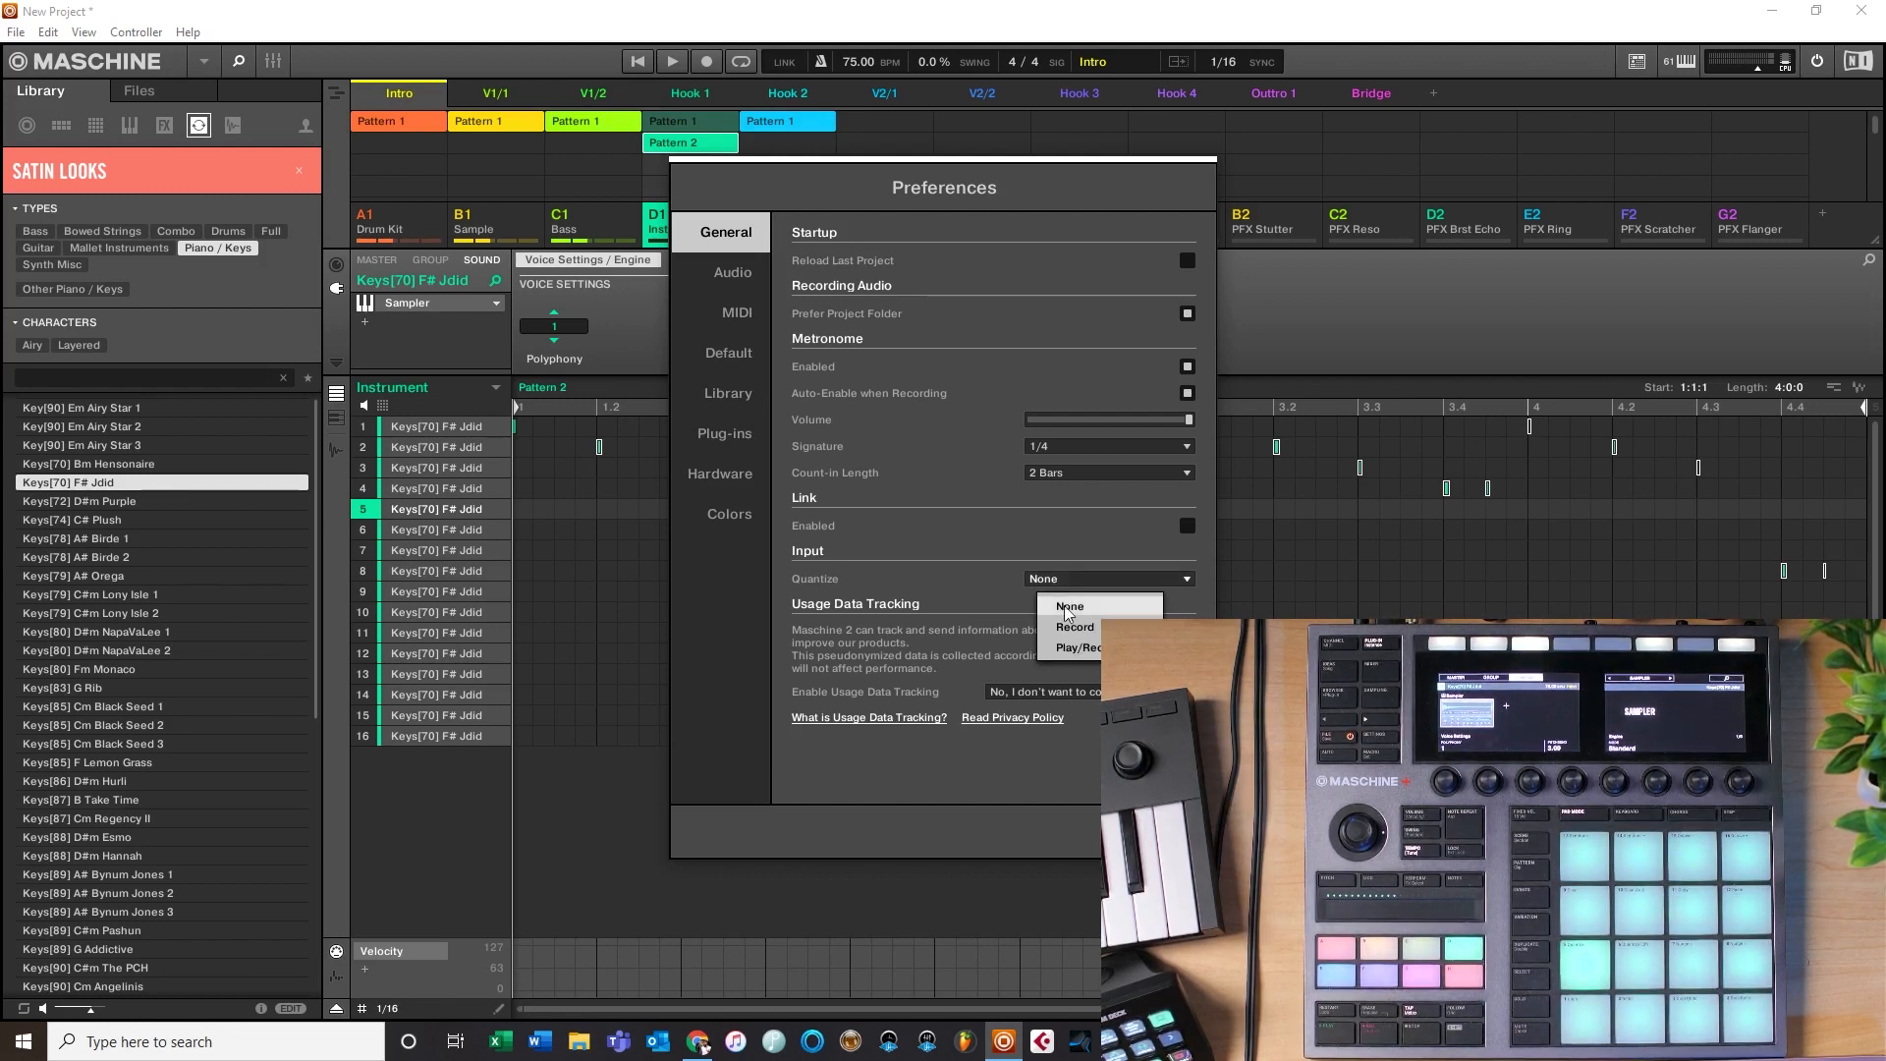
click(1069, 645)
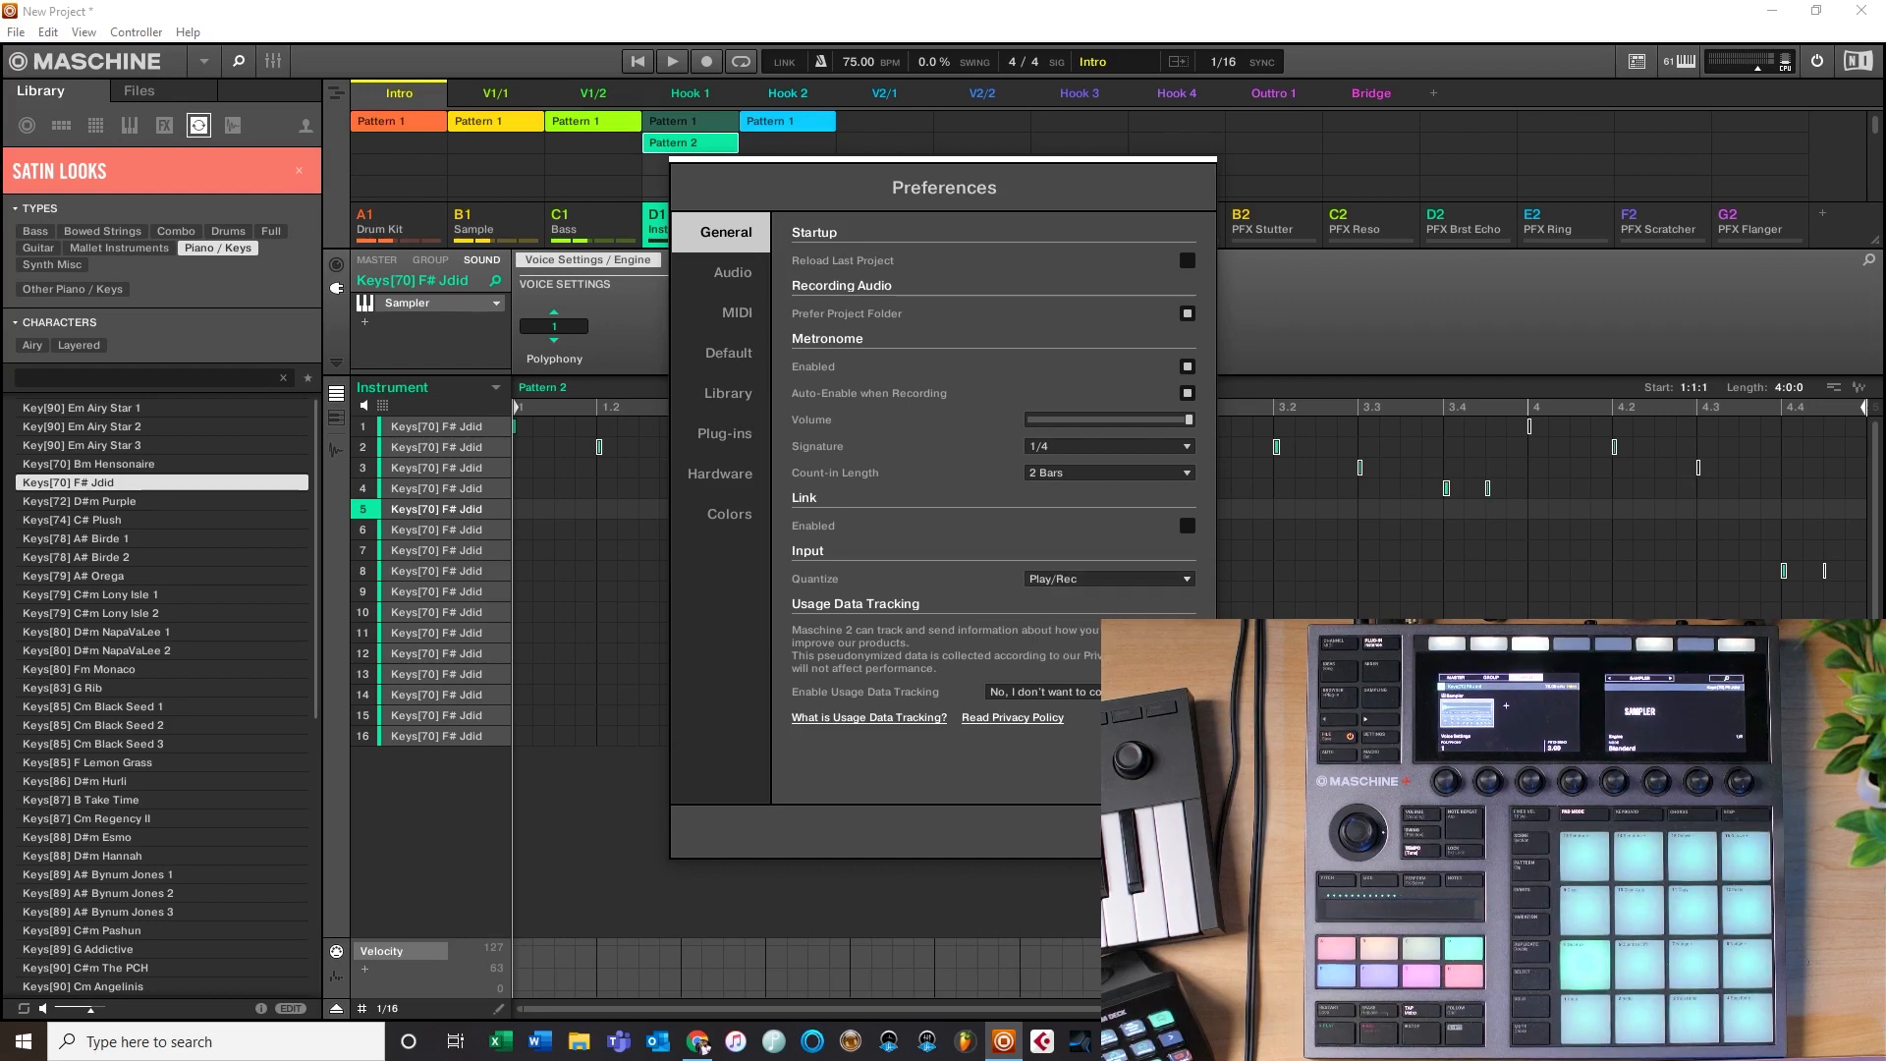
click(1169, 832)
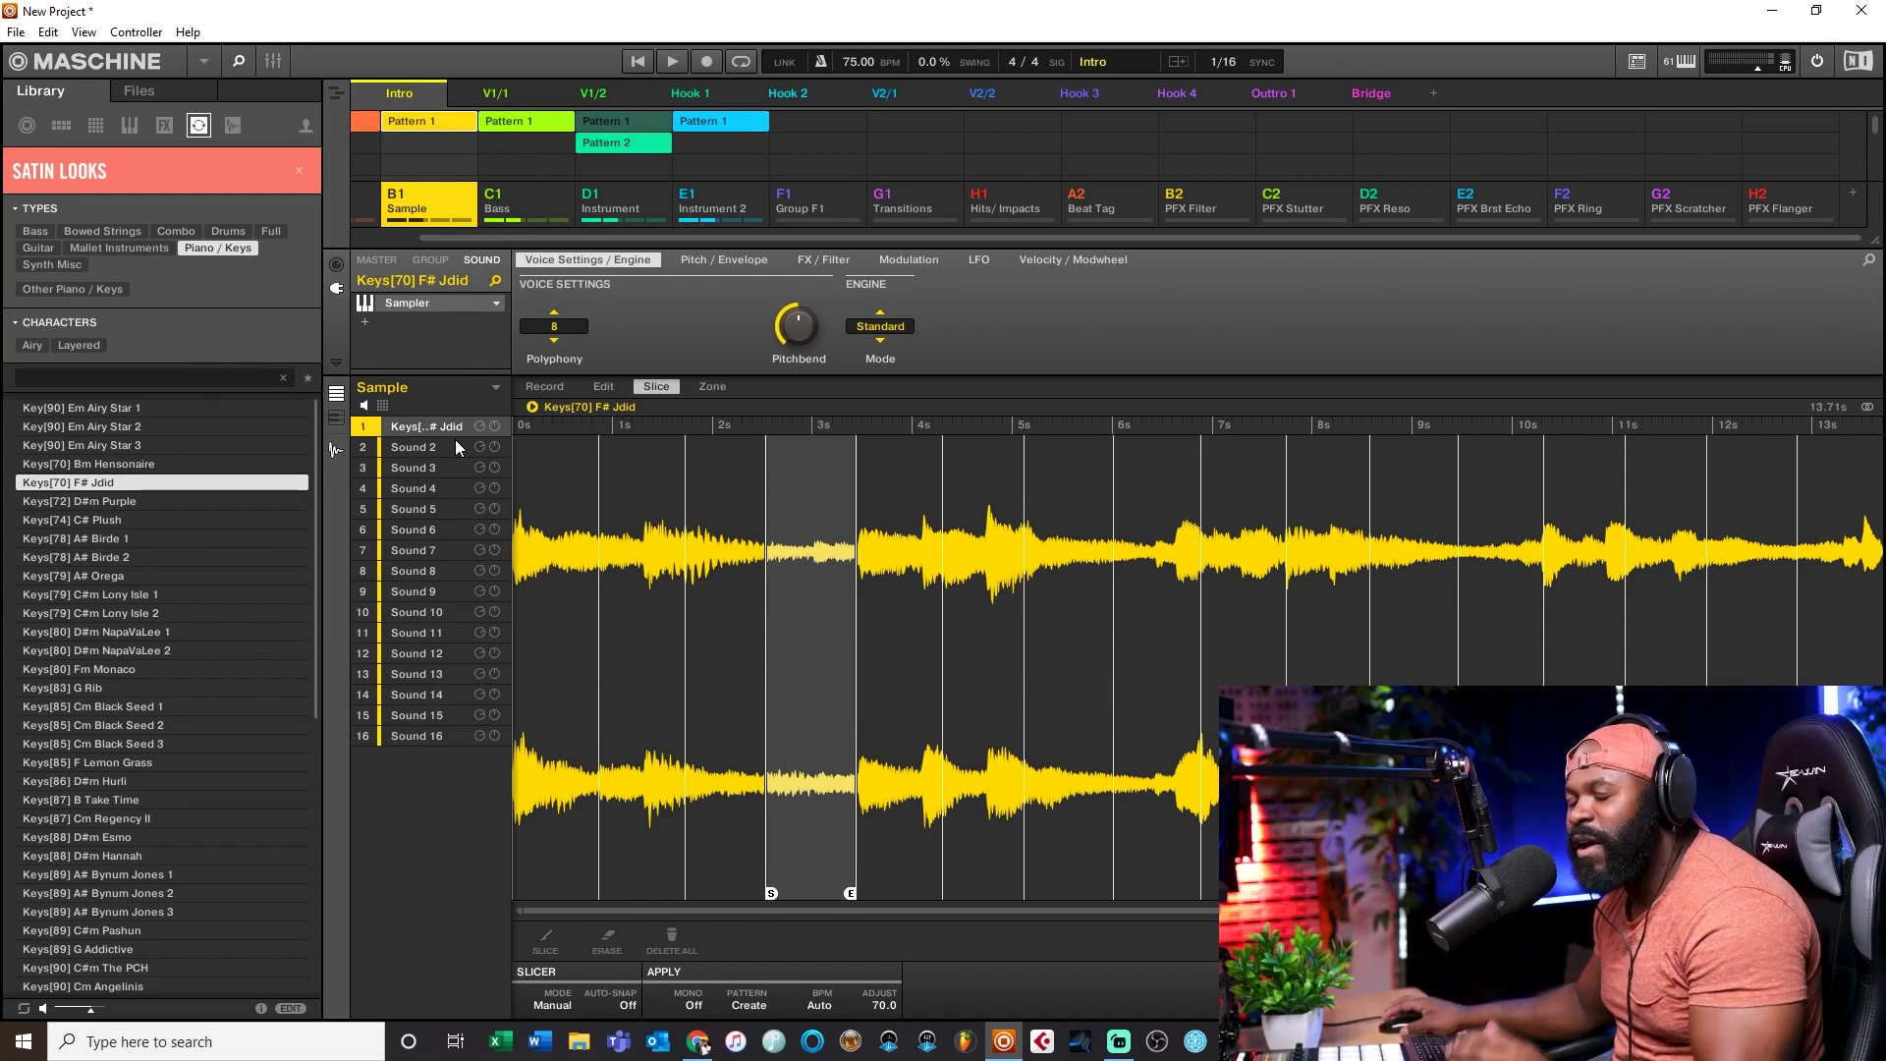
Step: Audition various slices of the Keys[70] F# Jdid sample in the Sample group's slice view
click(643, 534)
click(1071, 653)
click(1236, 668)
click(990, 612)
click(1089, 623)
click(1012, 611)
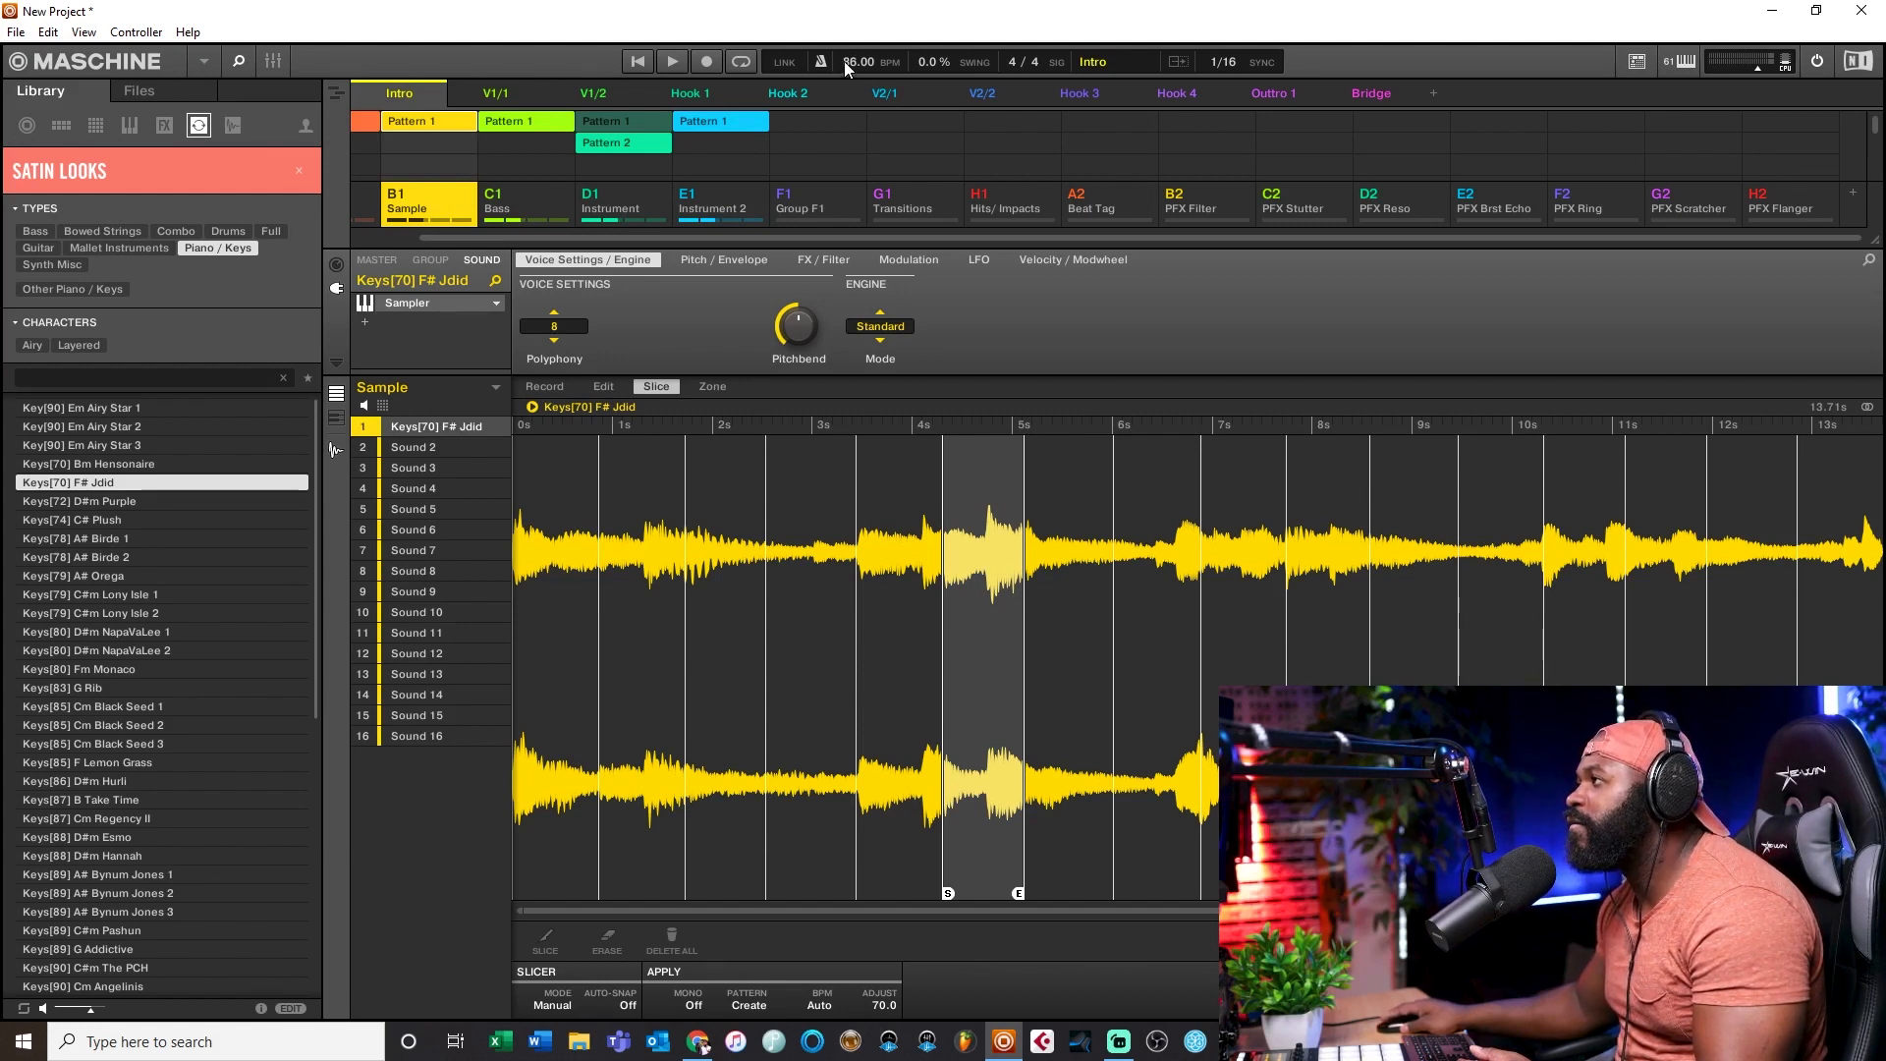
click(680, 621)
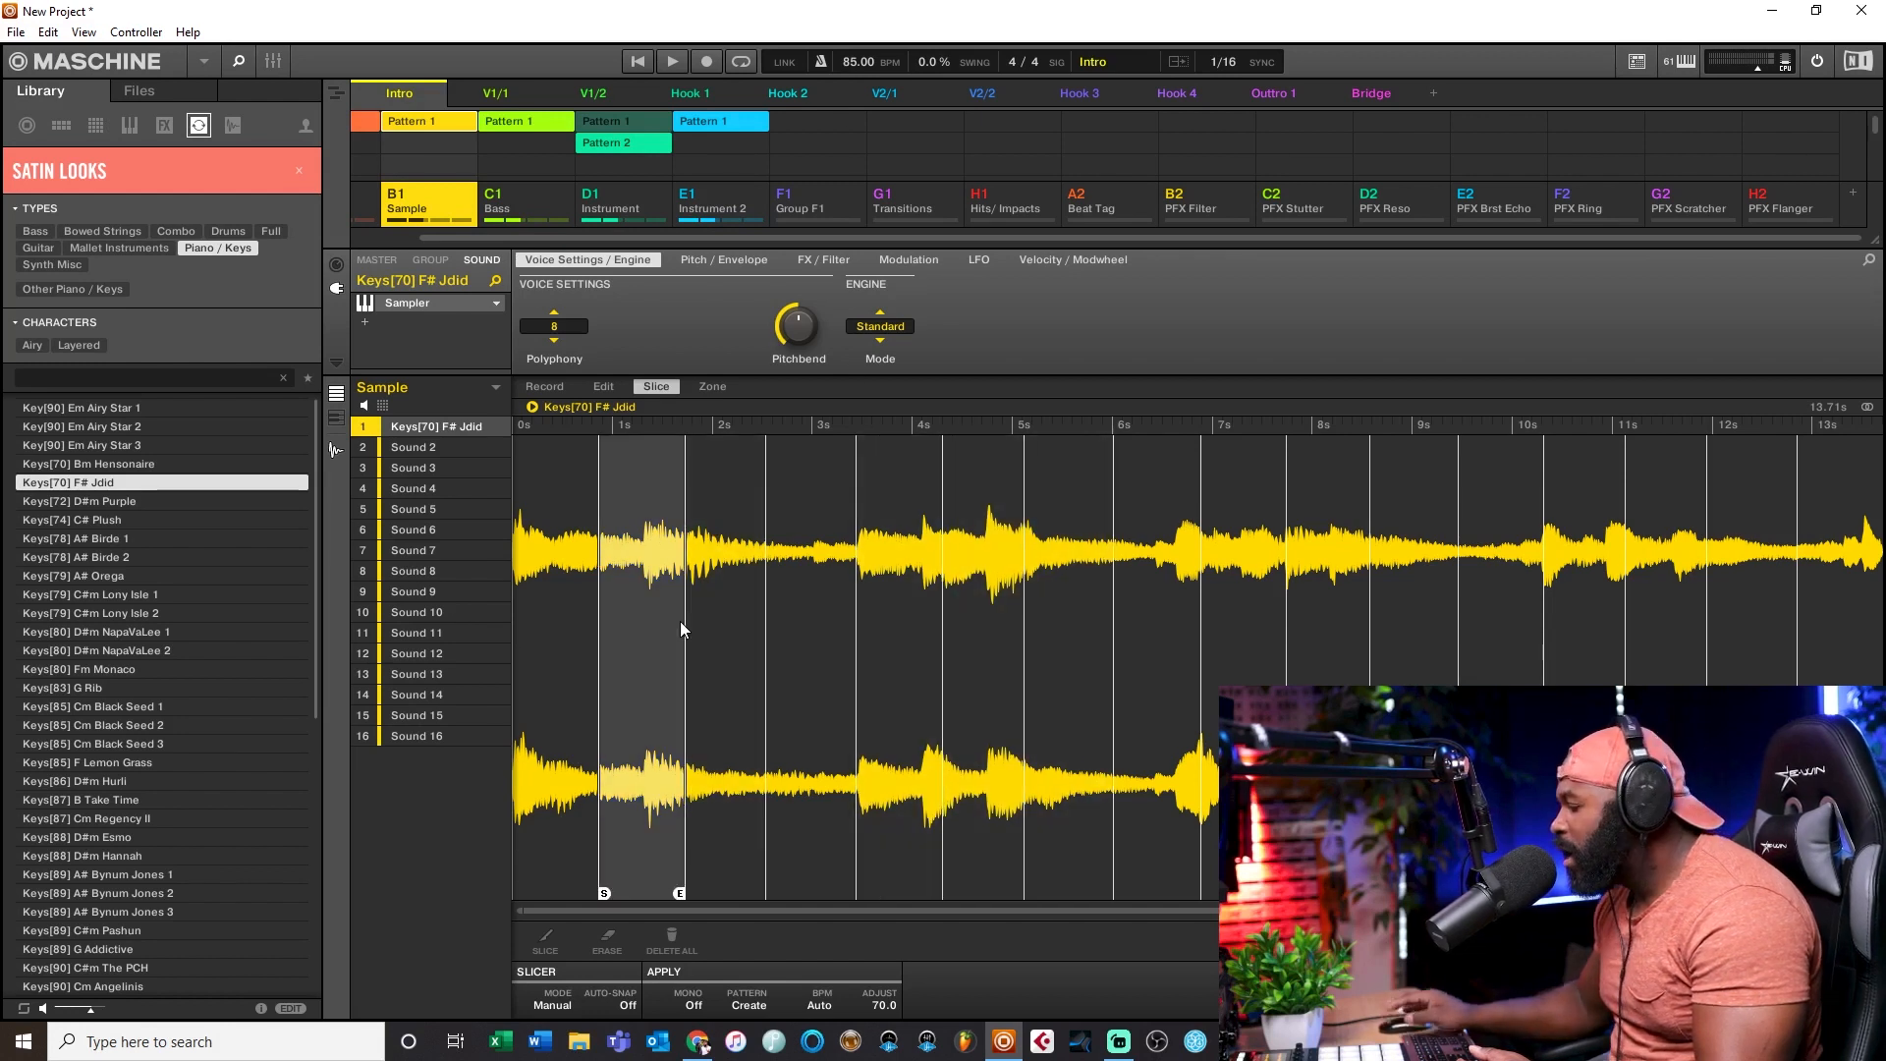
Step: Undo the slices of the Keys[70] F# Jdid sample, replace its Sampler with the internal Audio plug-in, and show its pattern
key(ctrl+z)
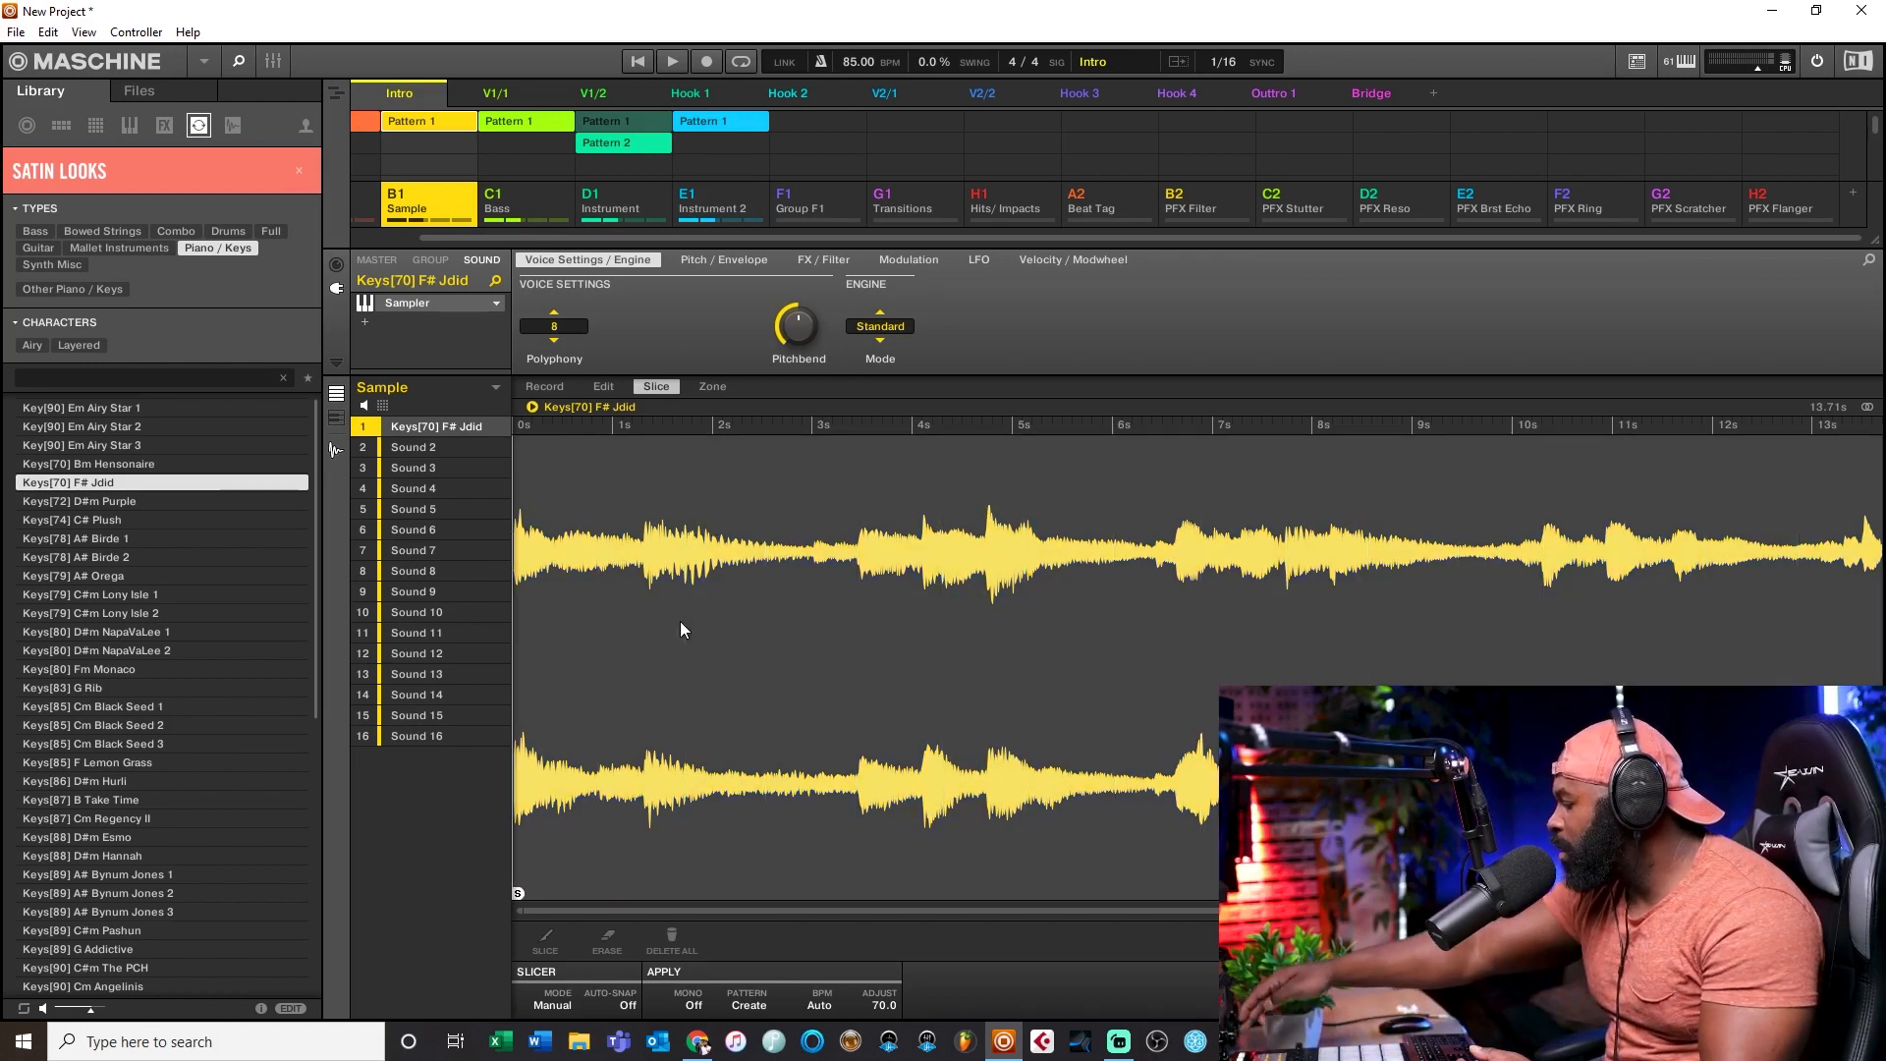
click(496, 310)
mouse_move(532, 85)
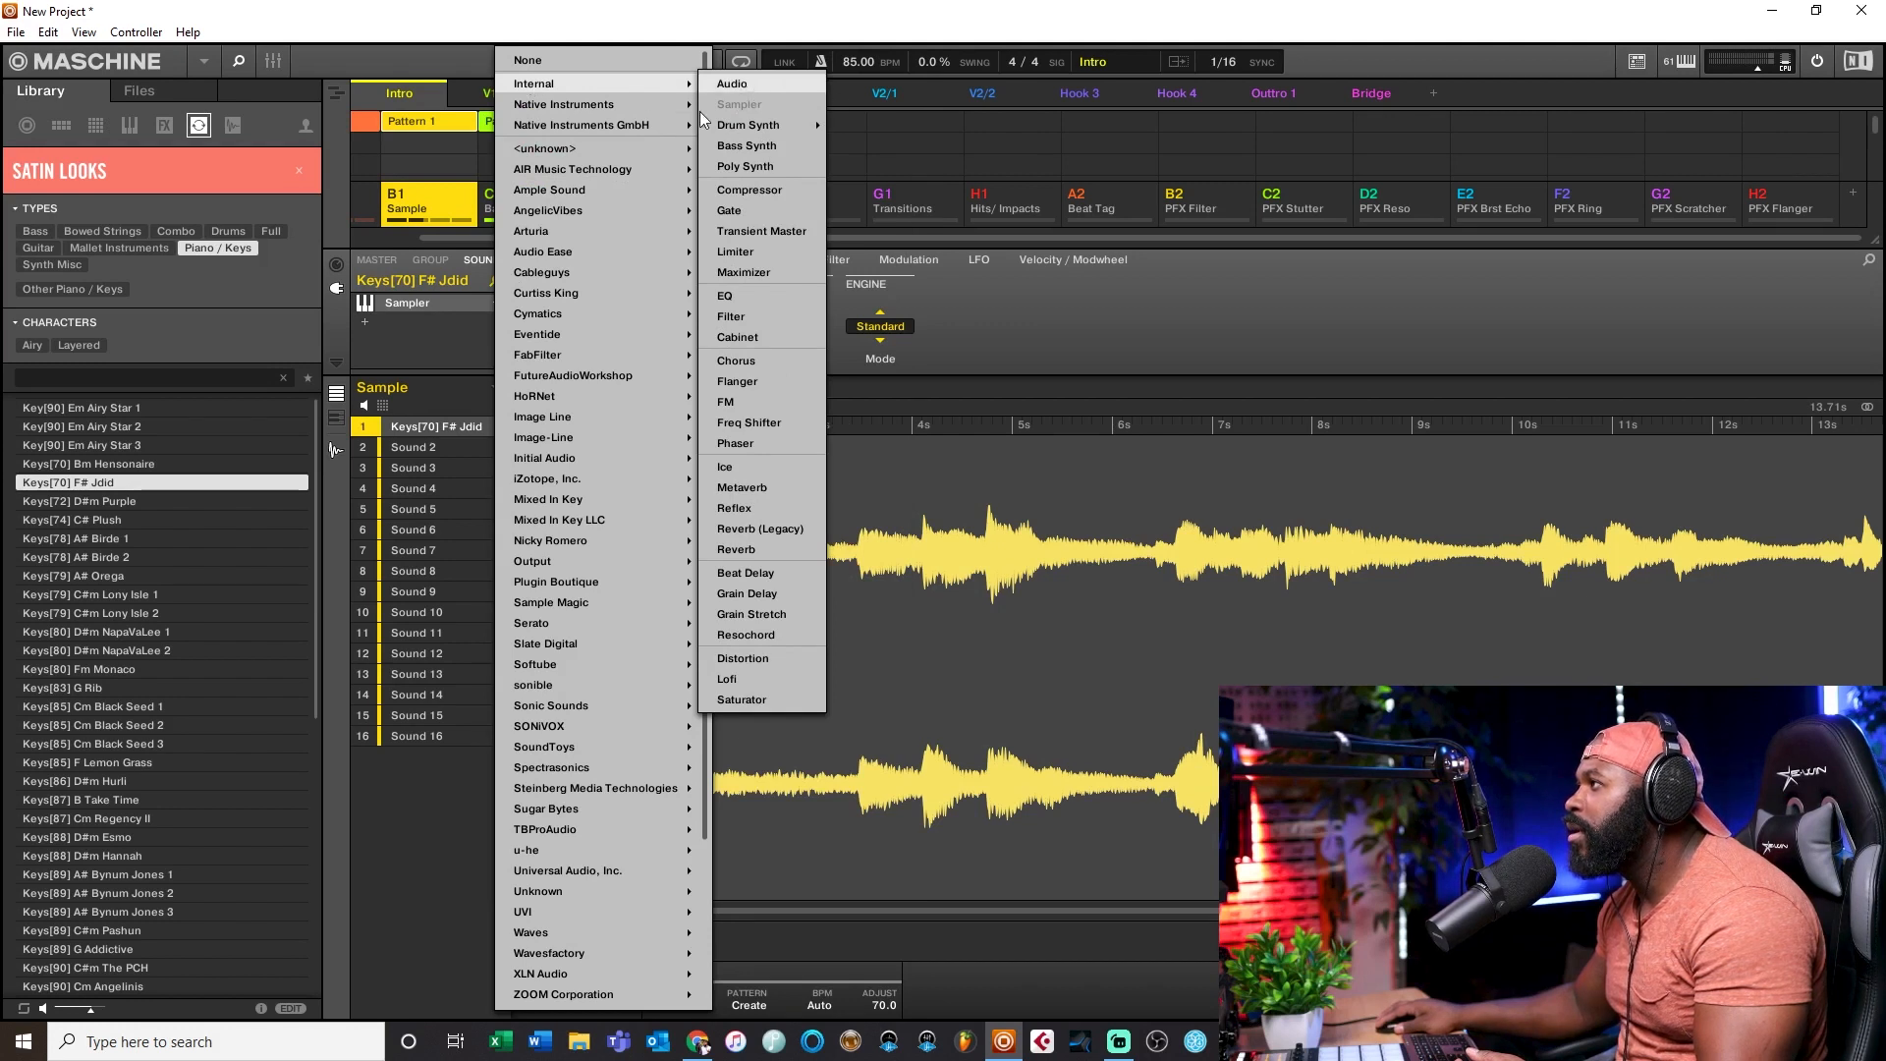
click(735, 84)
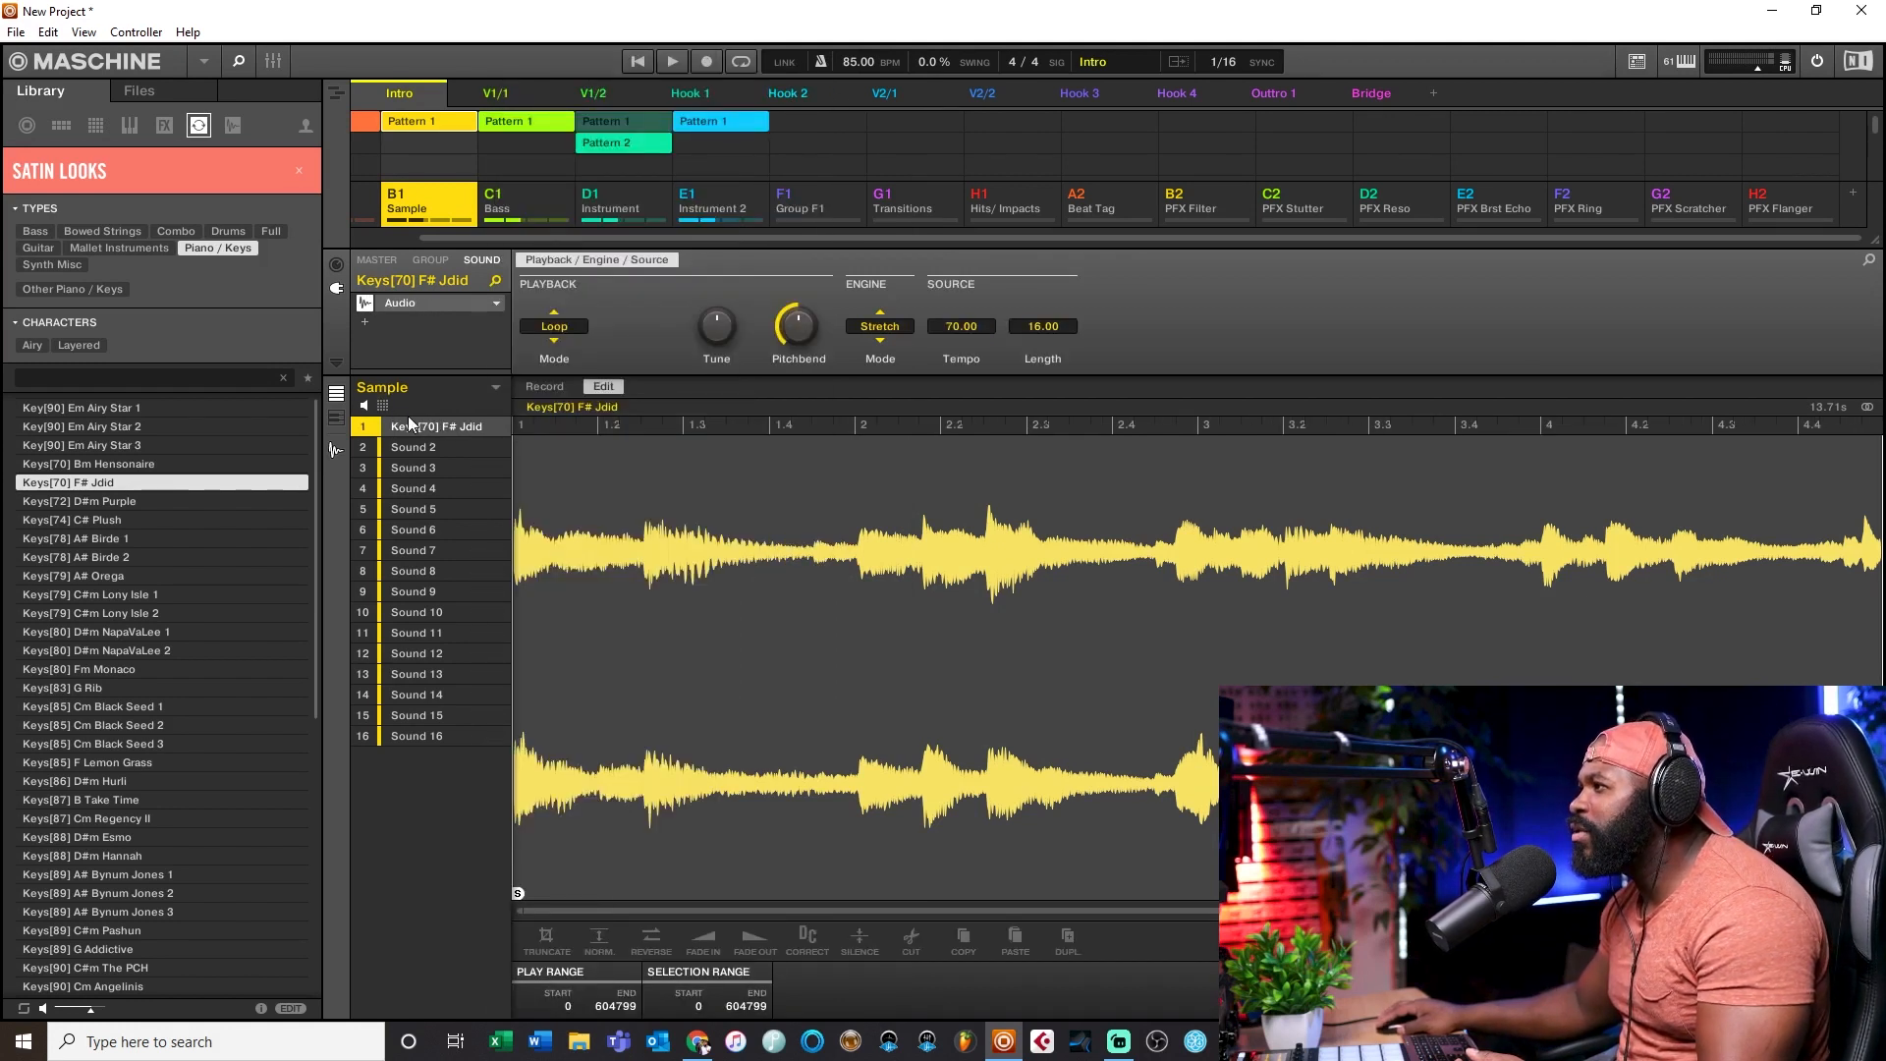
click(338, 452)
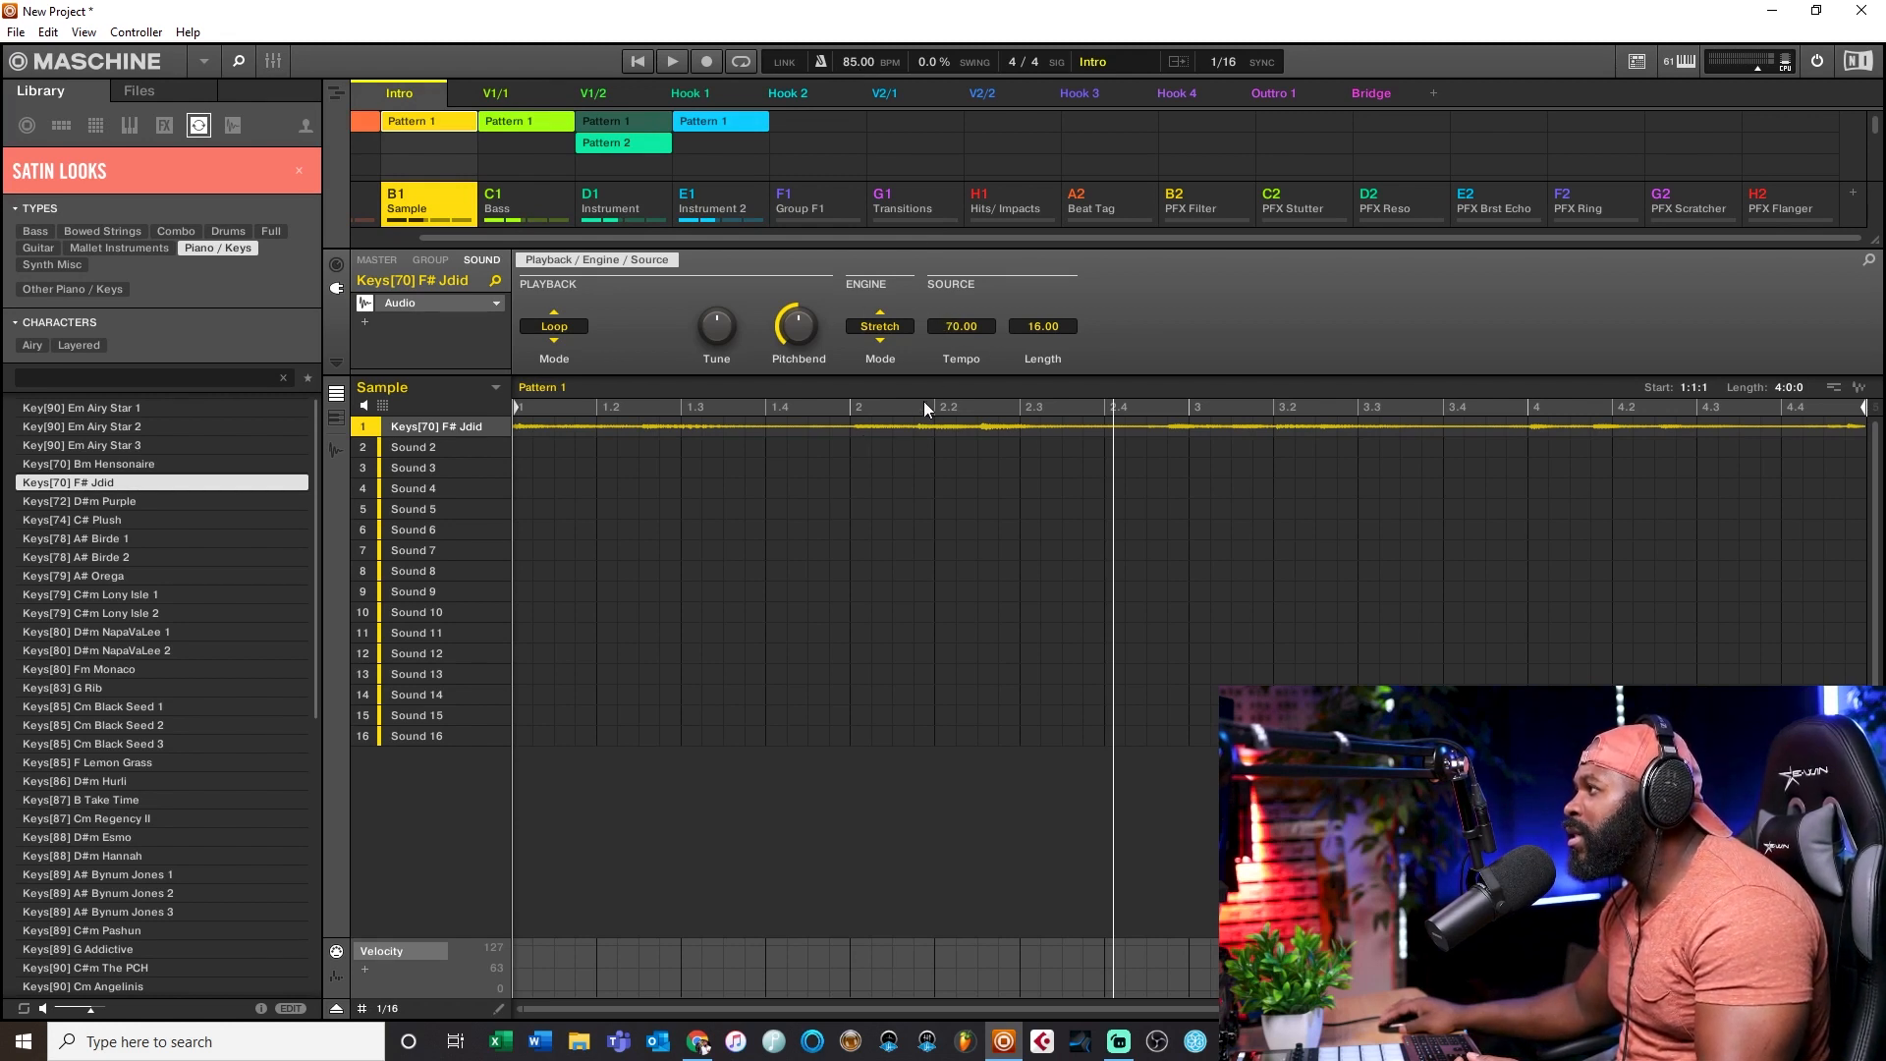
click(869, 324)
click(892, 379)
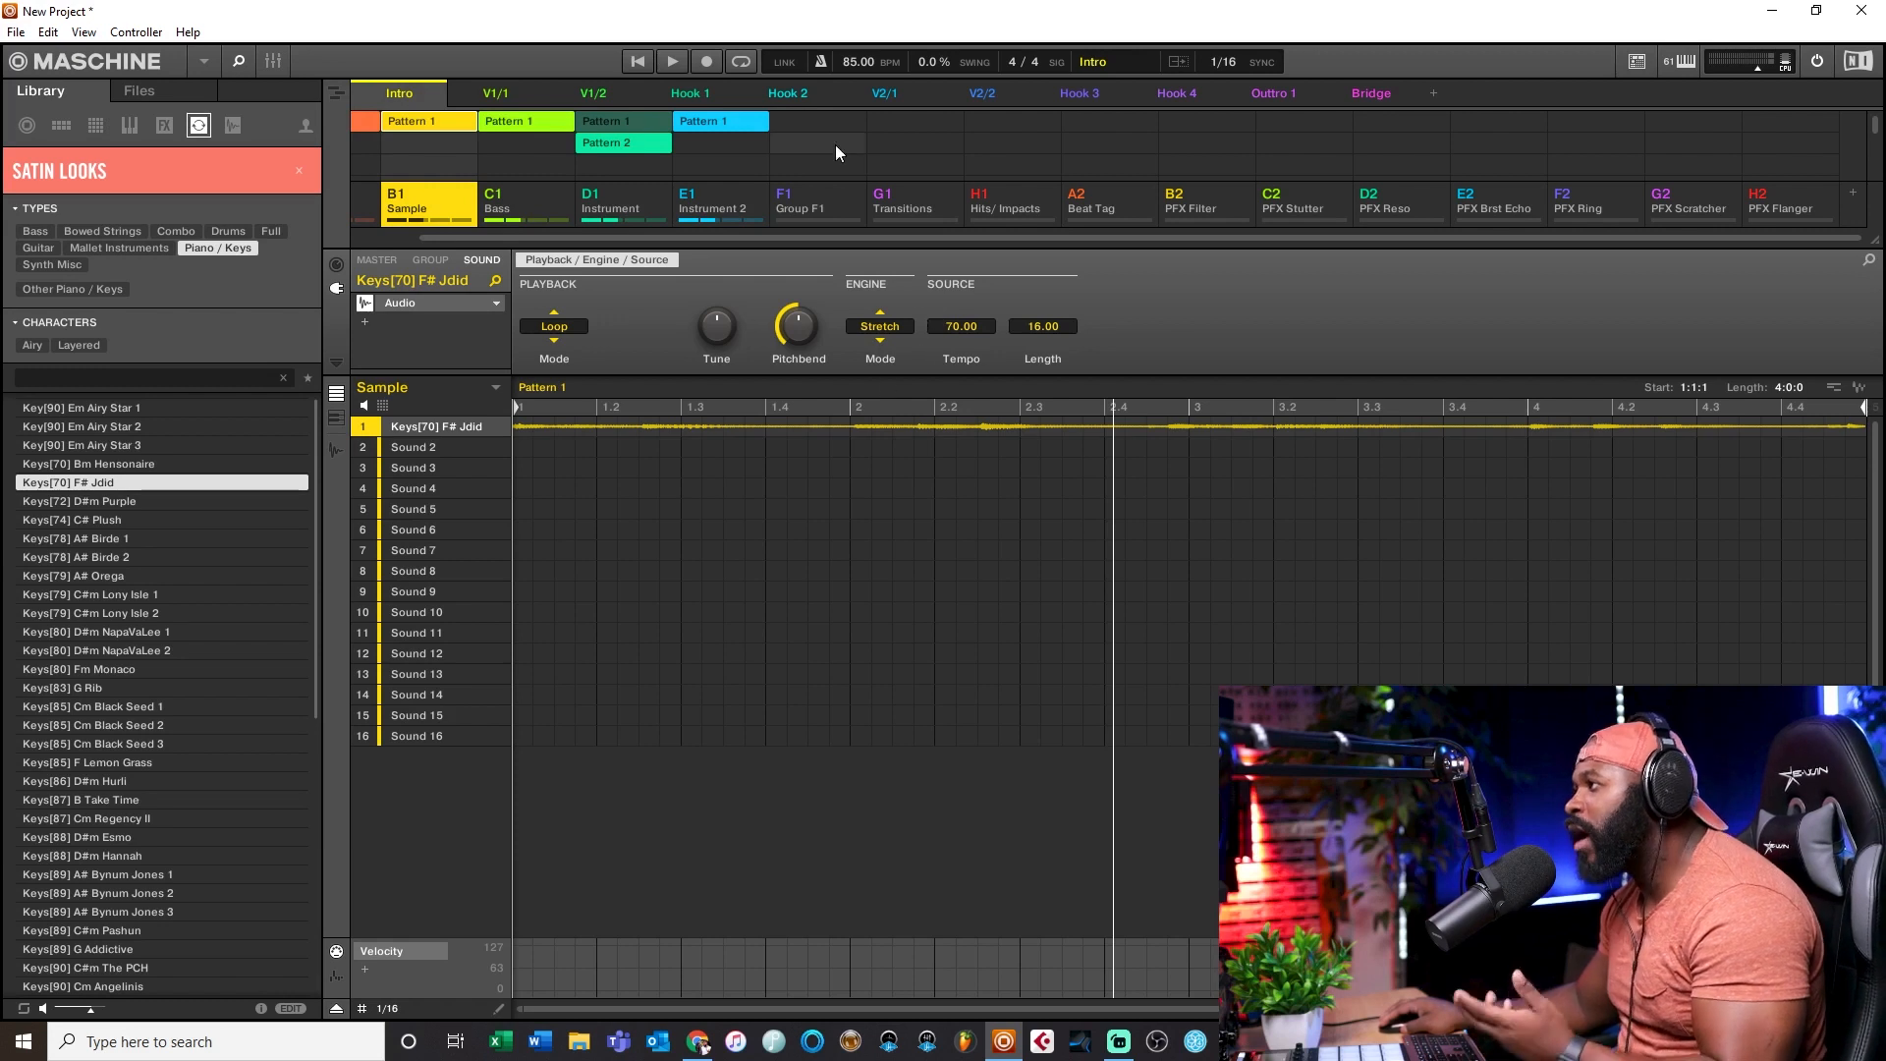
Step: Mute the Instrument group and play the Intro scene from the beginning
click(636, 65)
click(672, 64)
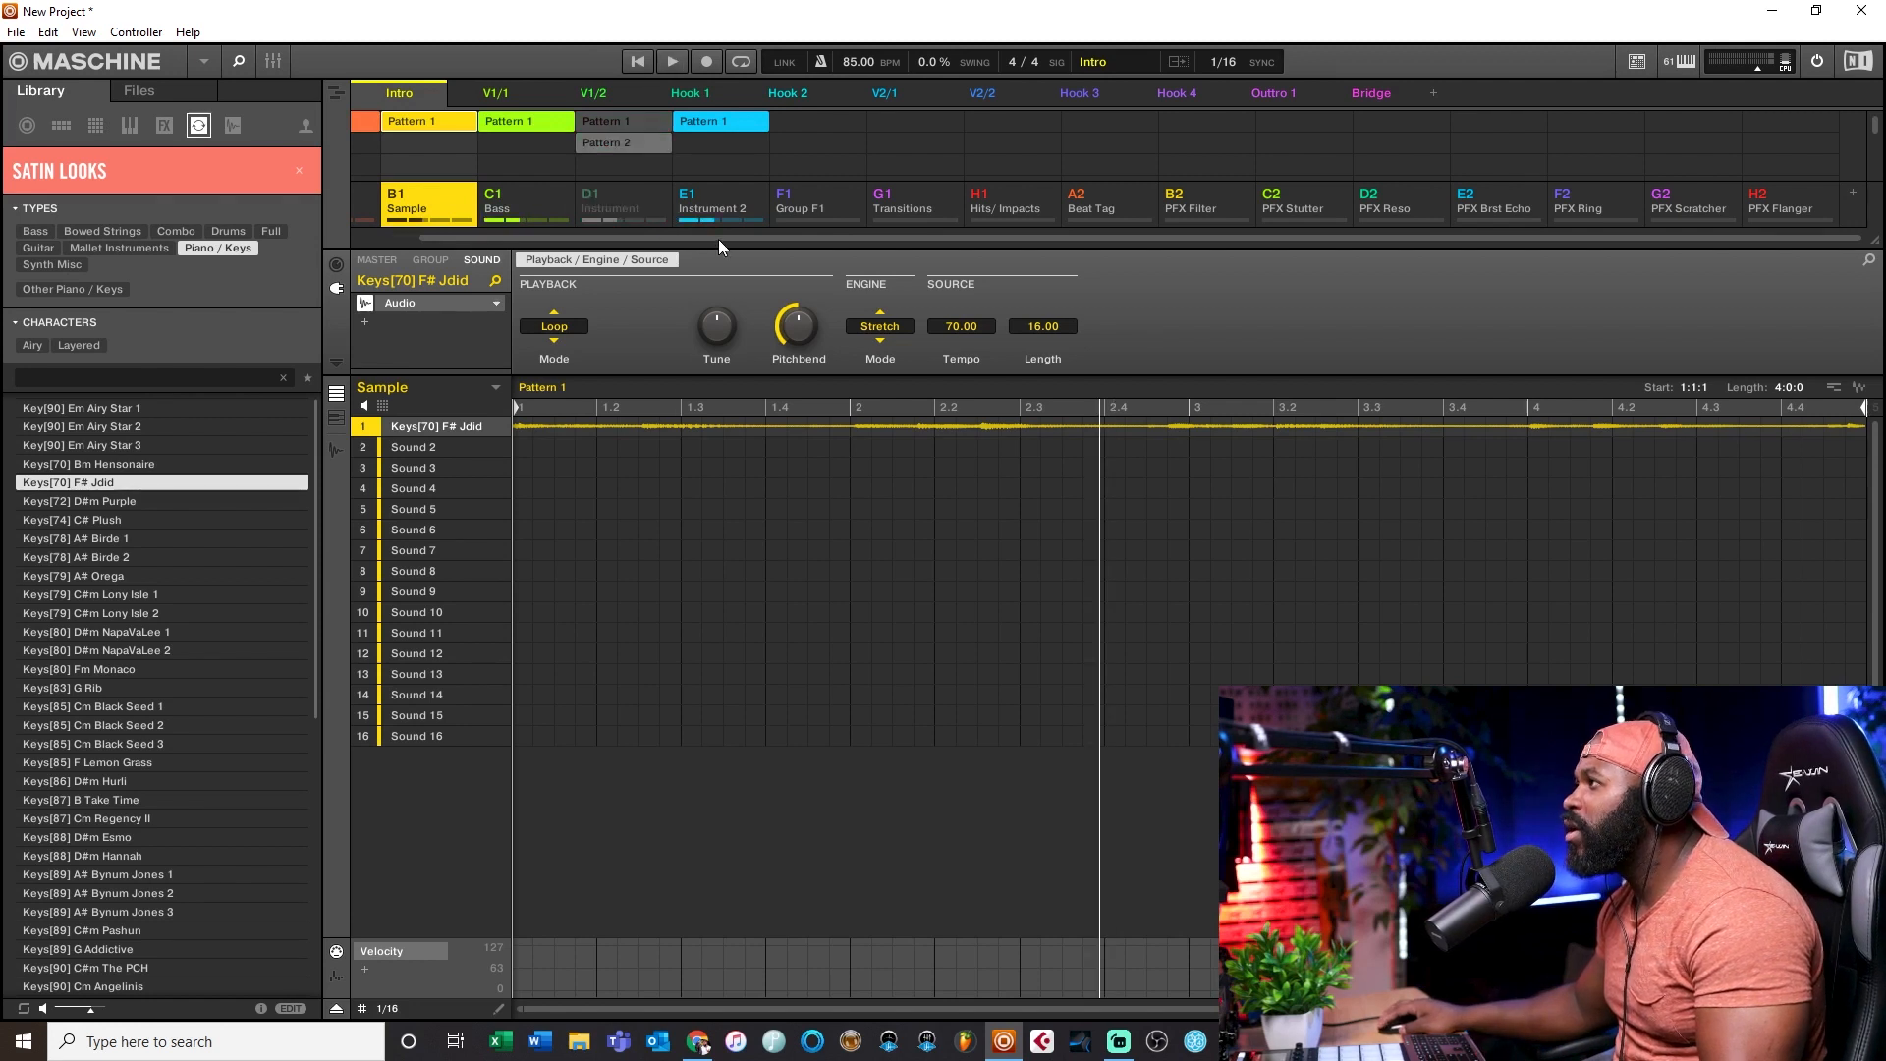
drag(774, 239, 146, 177)
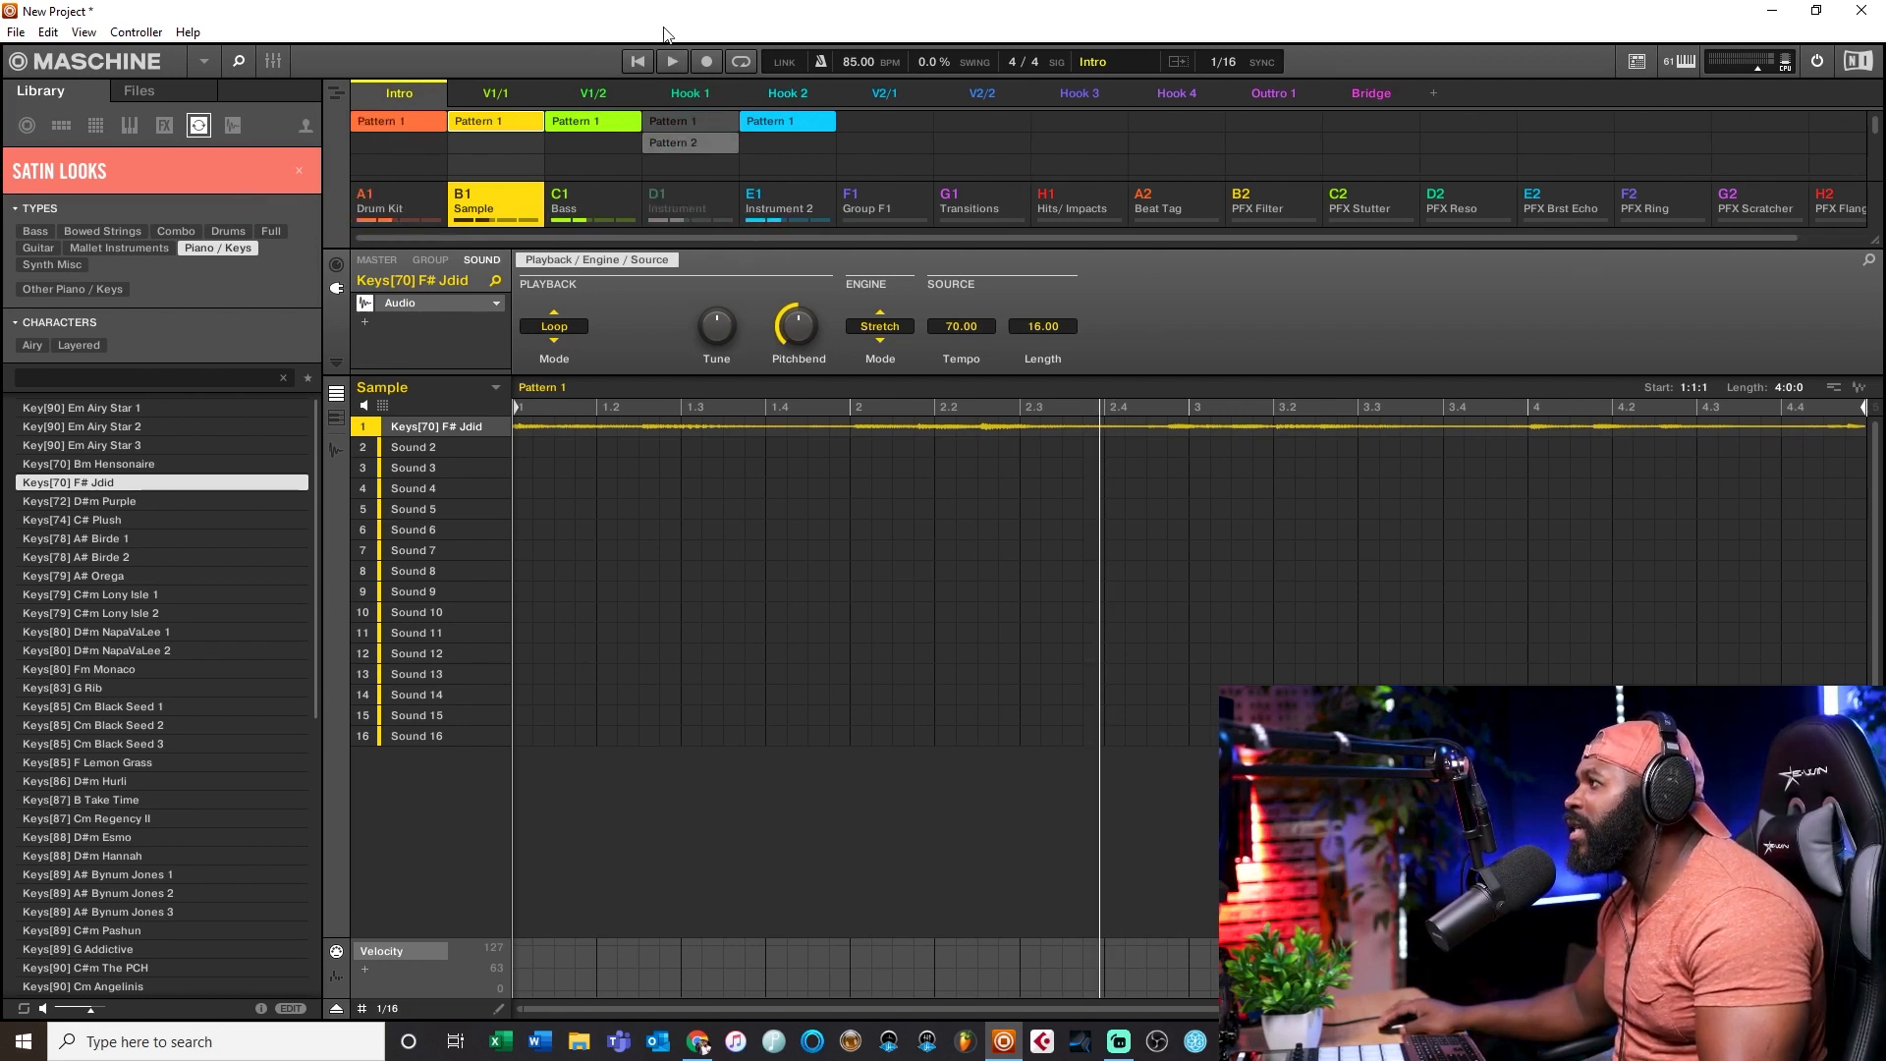
click(630, 61)
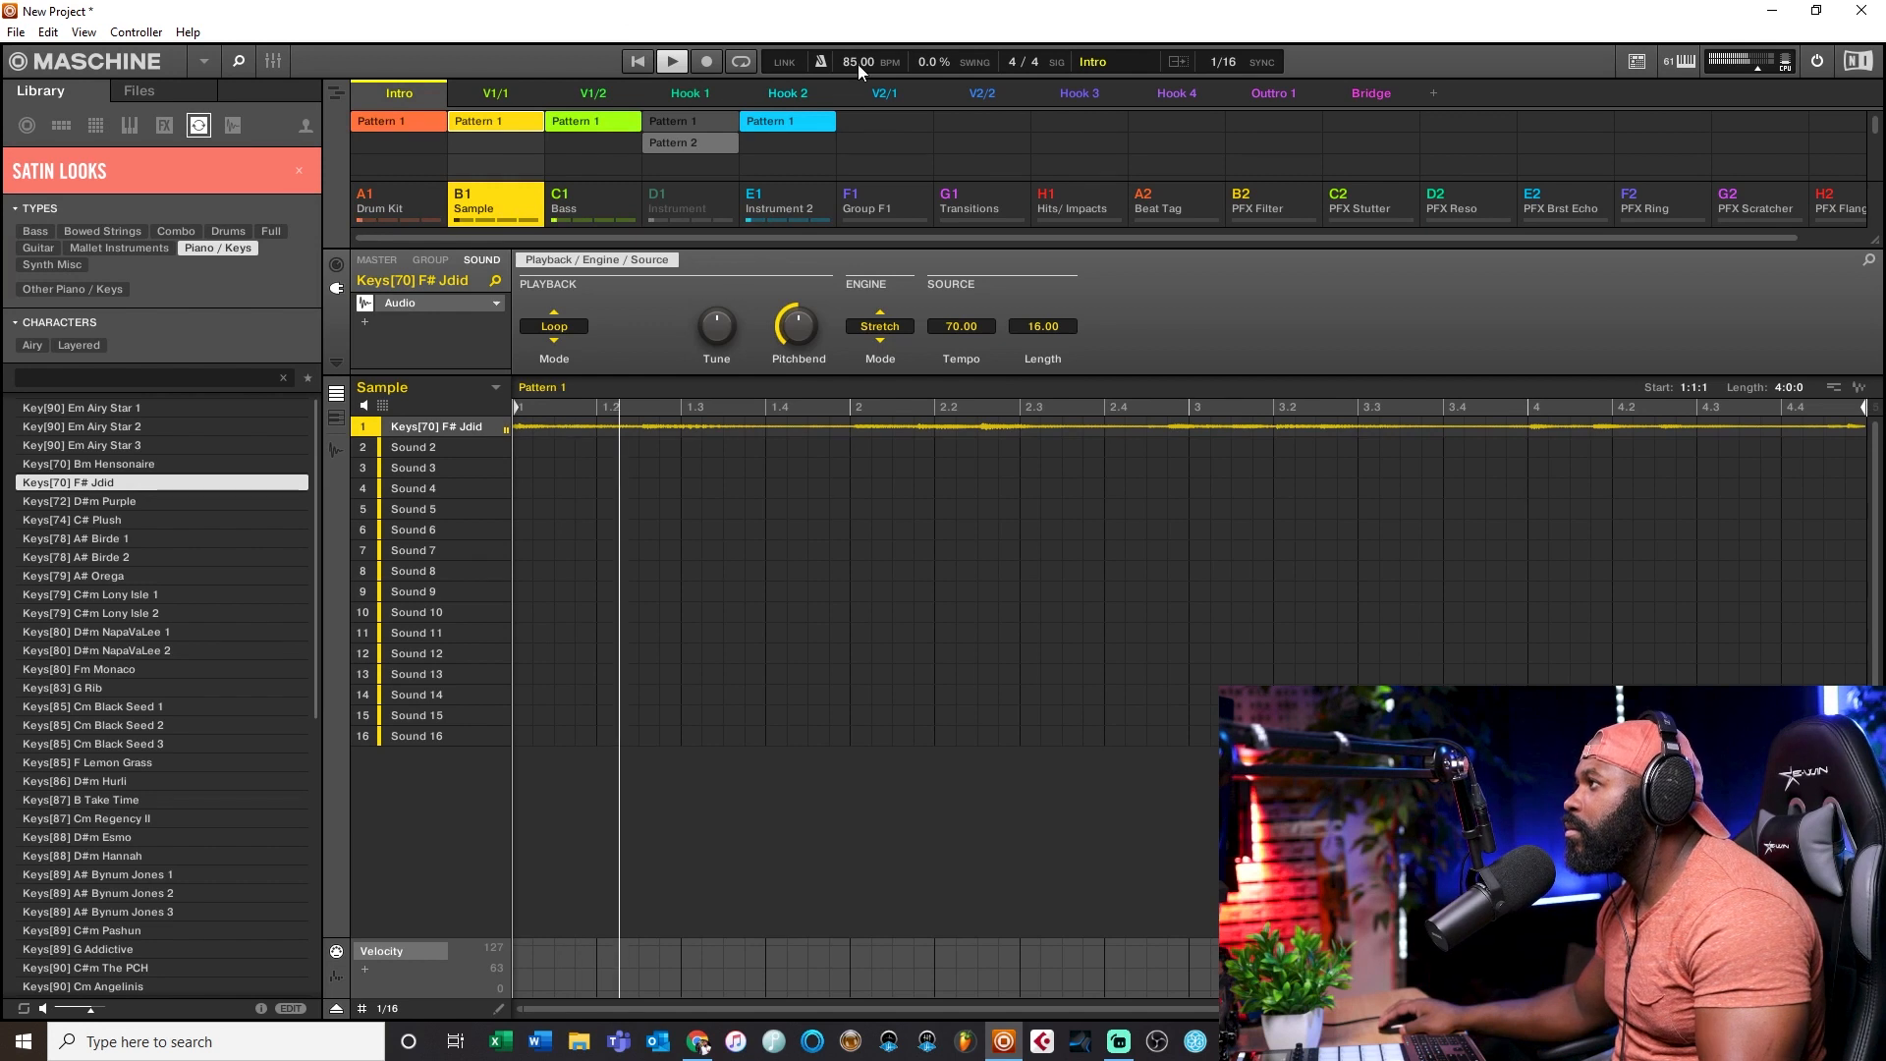
Step: Raise the project tempo to about 109 BPM during playback, bring it back to 85 BPM, and stop playback
scroll(858, 63, up, 9)
scroll(859, 63, up, 17)
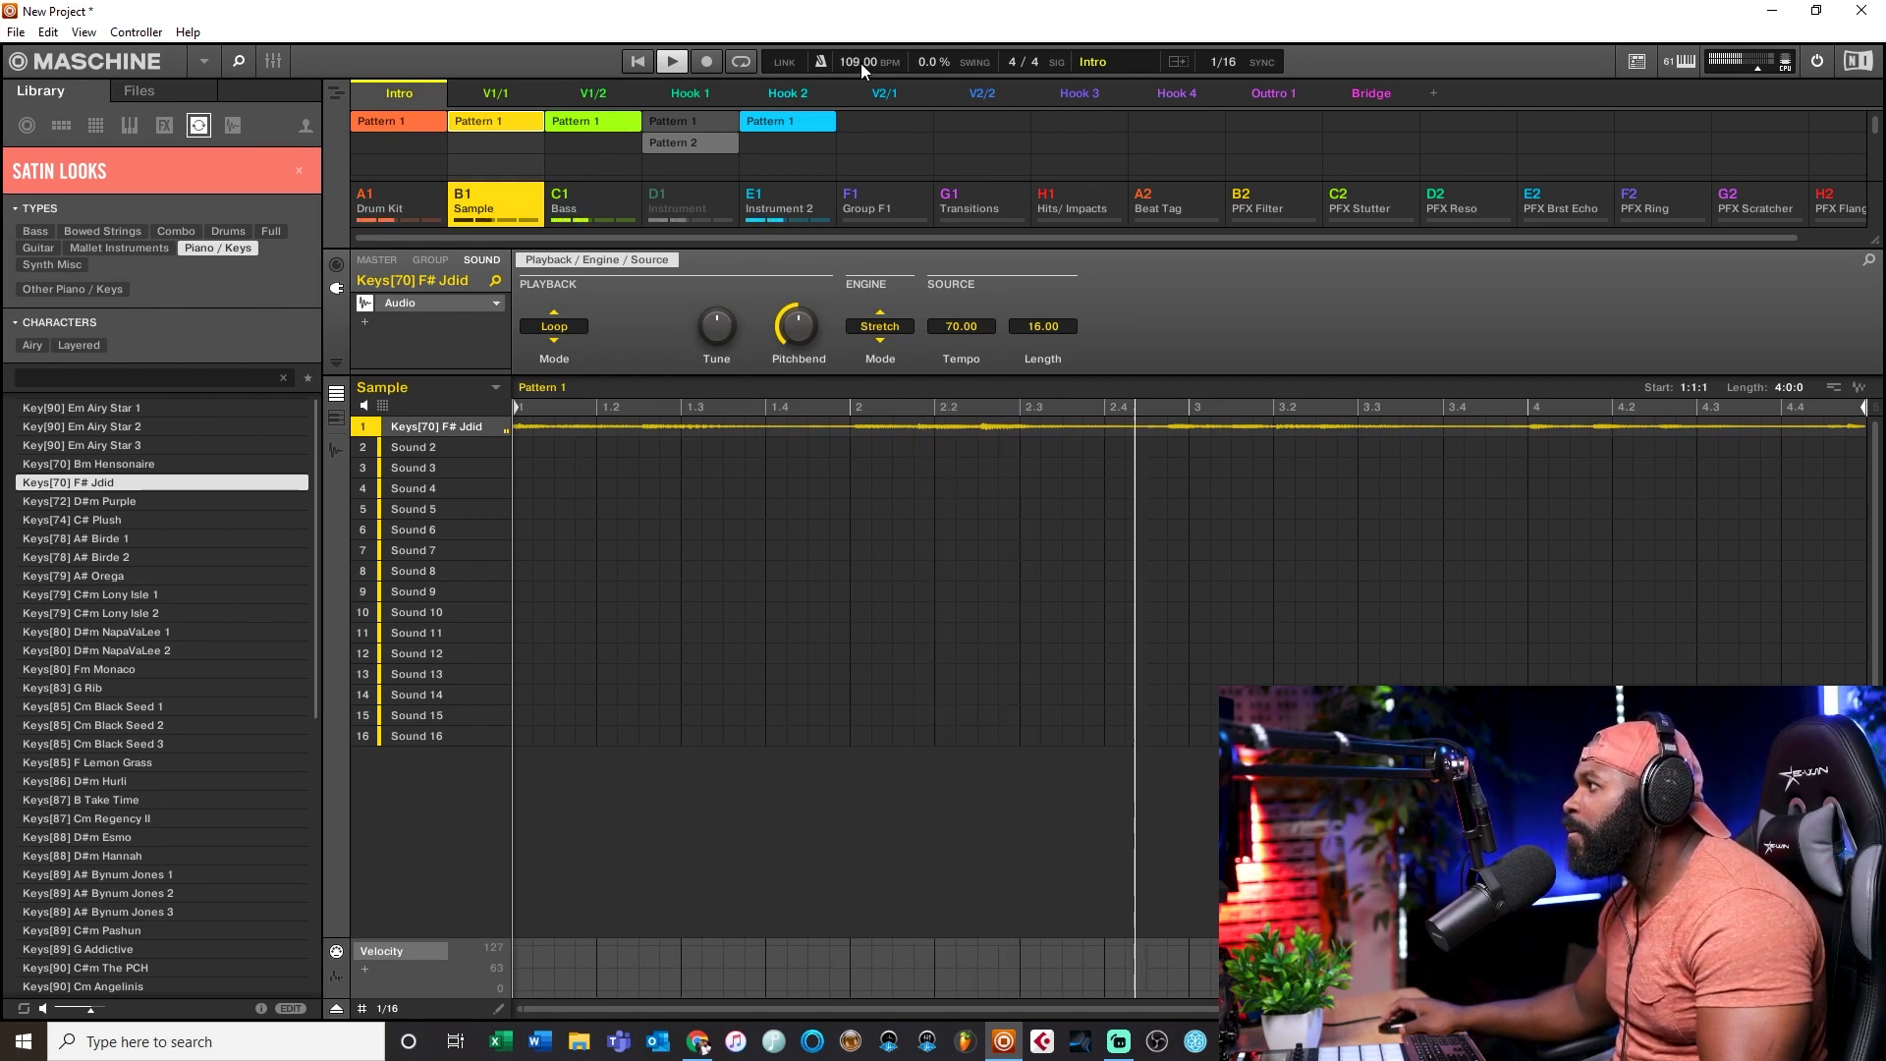
scroll(861, 63, down, 9)
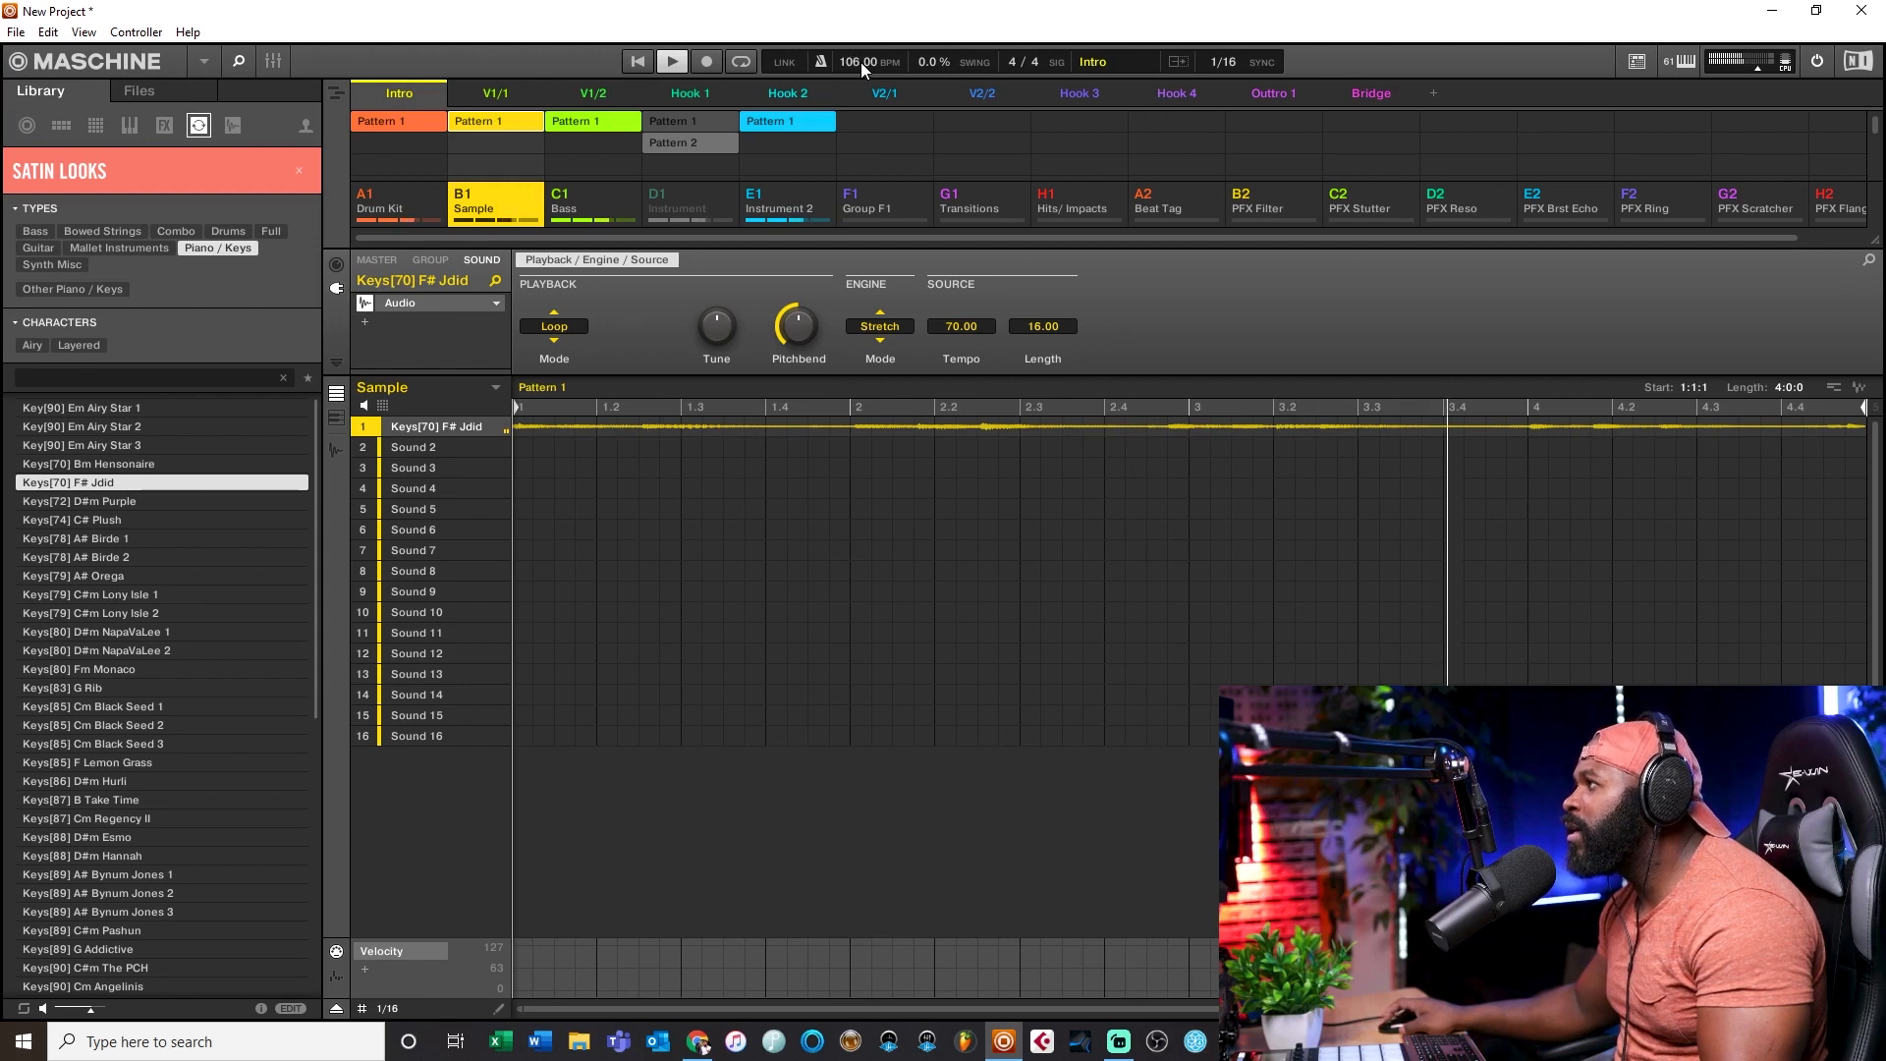
scroll(861, 62, down, 5)
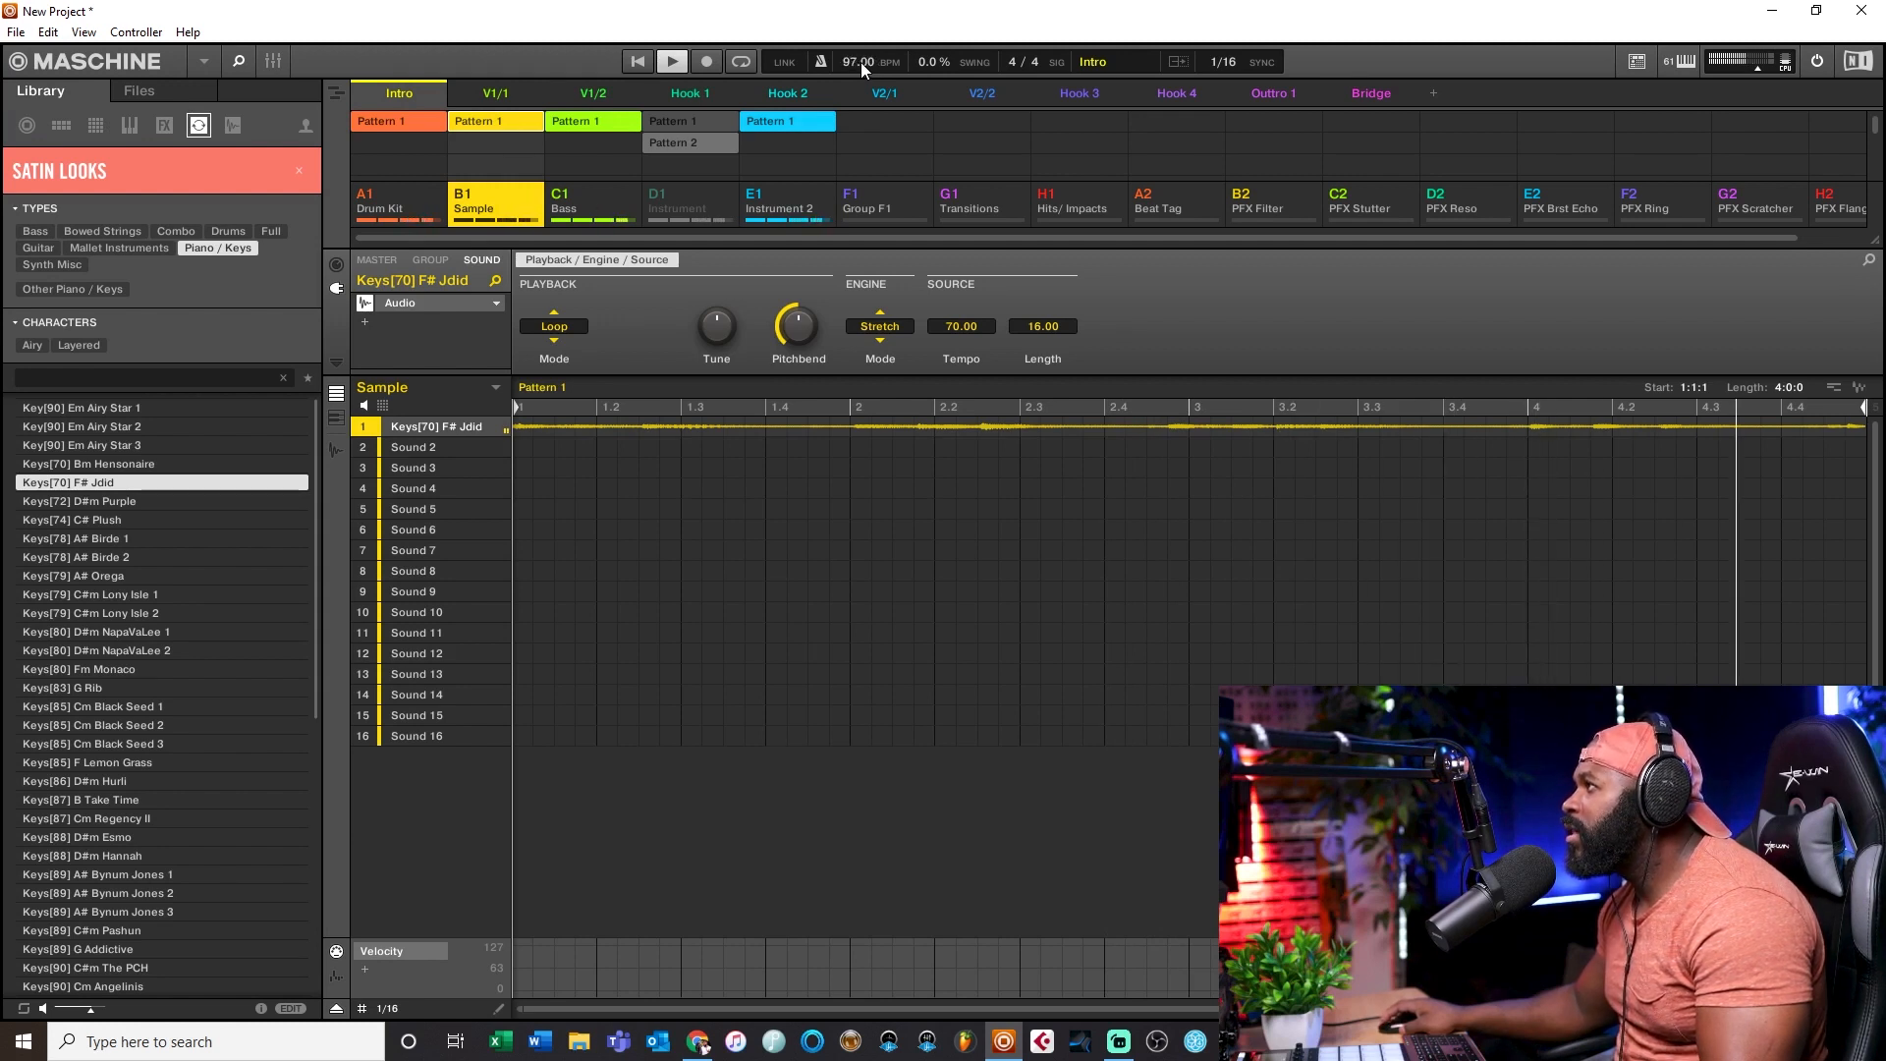
scroll(860, 63, down, 6)
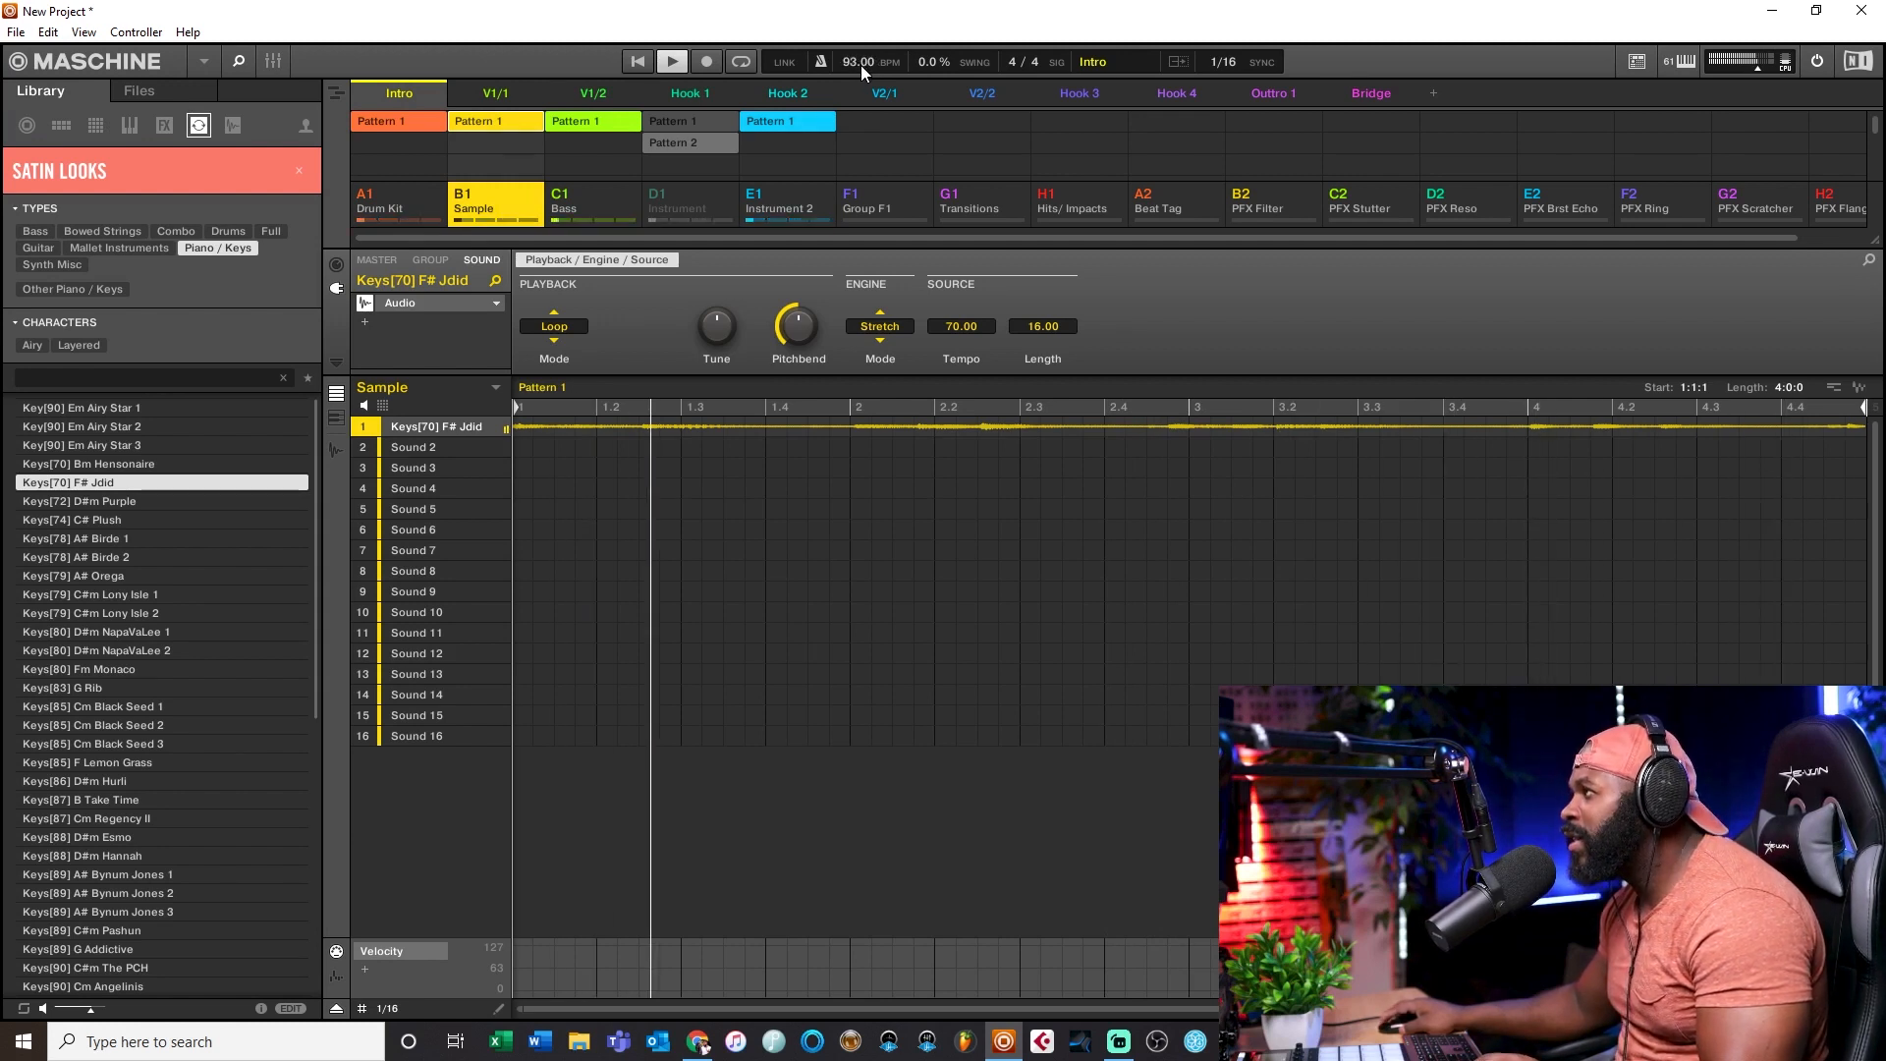
scroll(861, 63, down, 4)
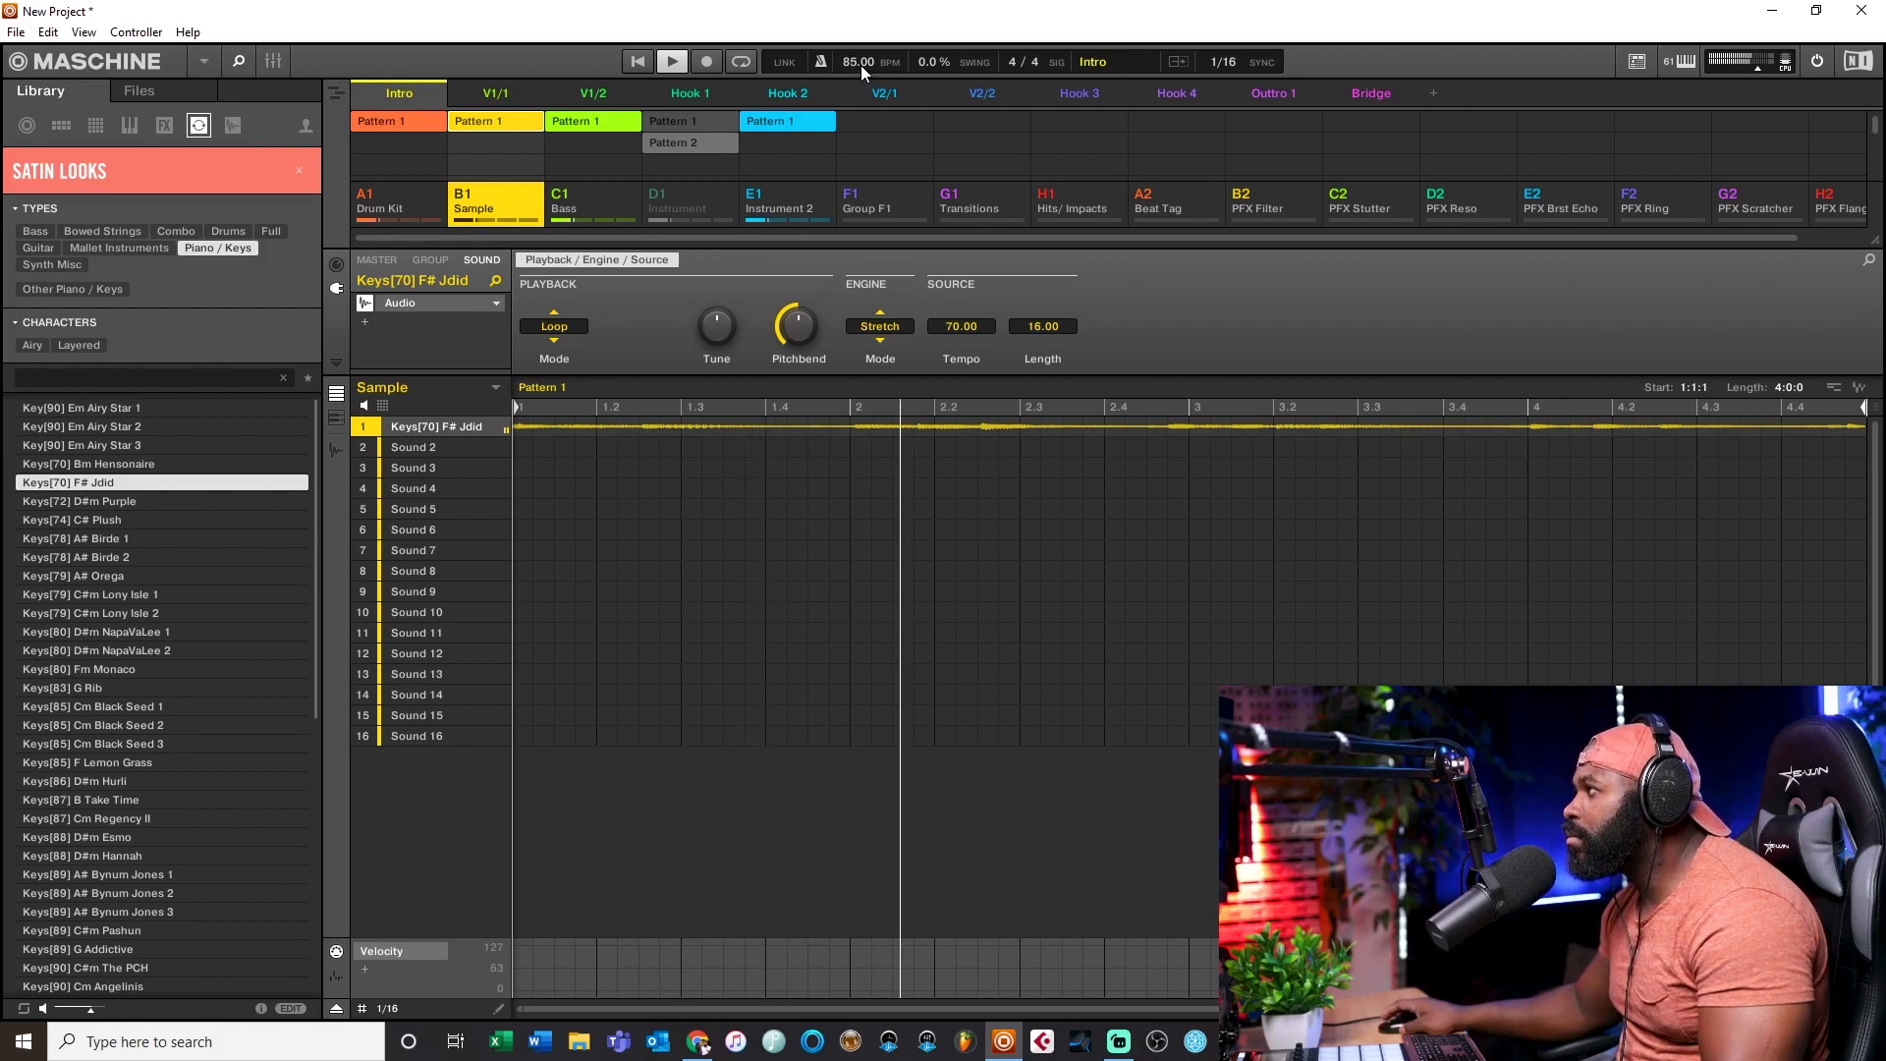
scroll(860, 63, down, 2)
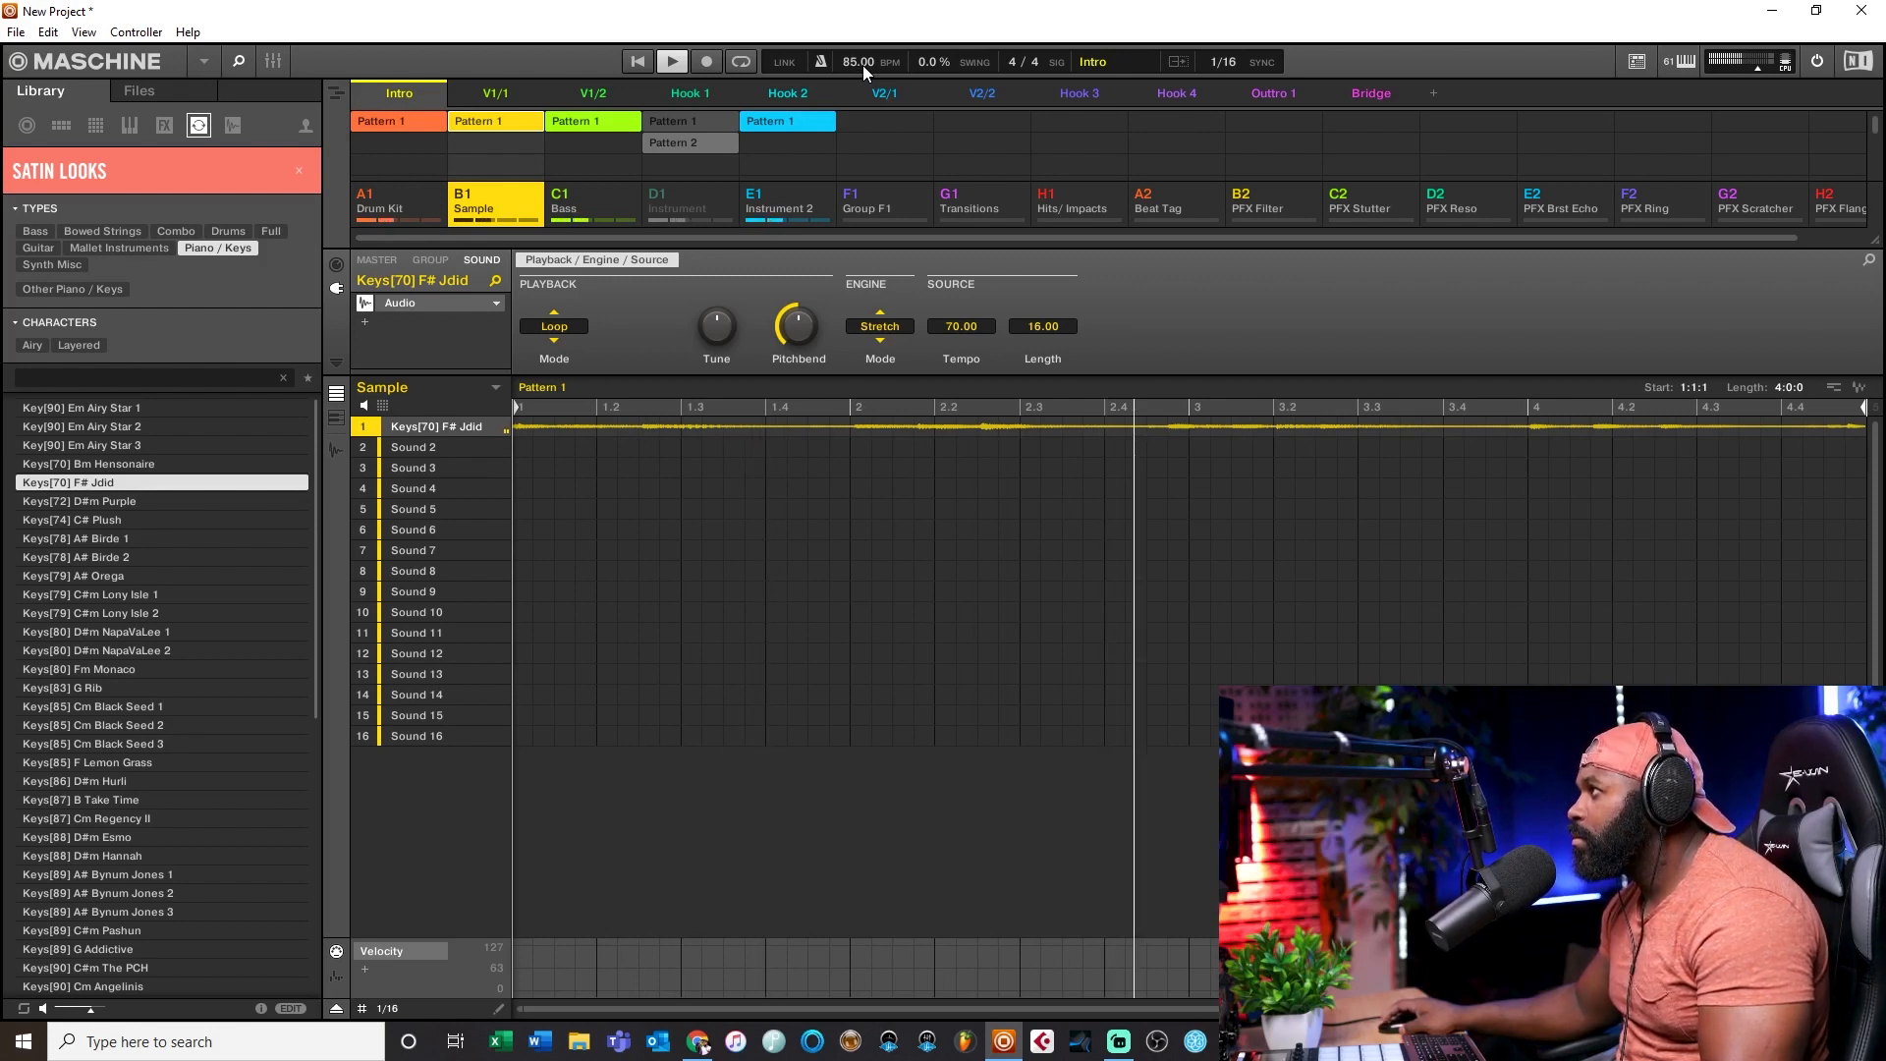
key(space)
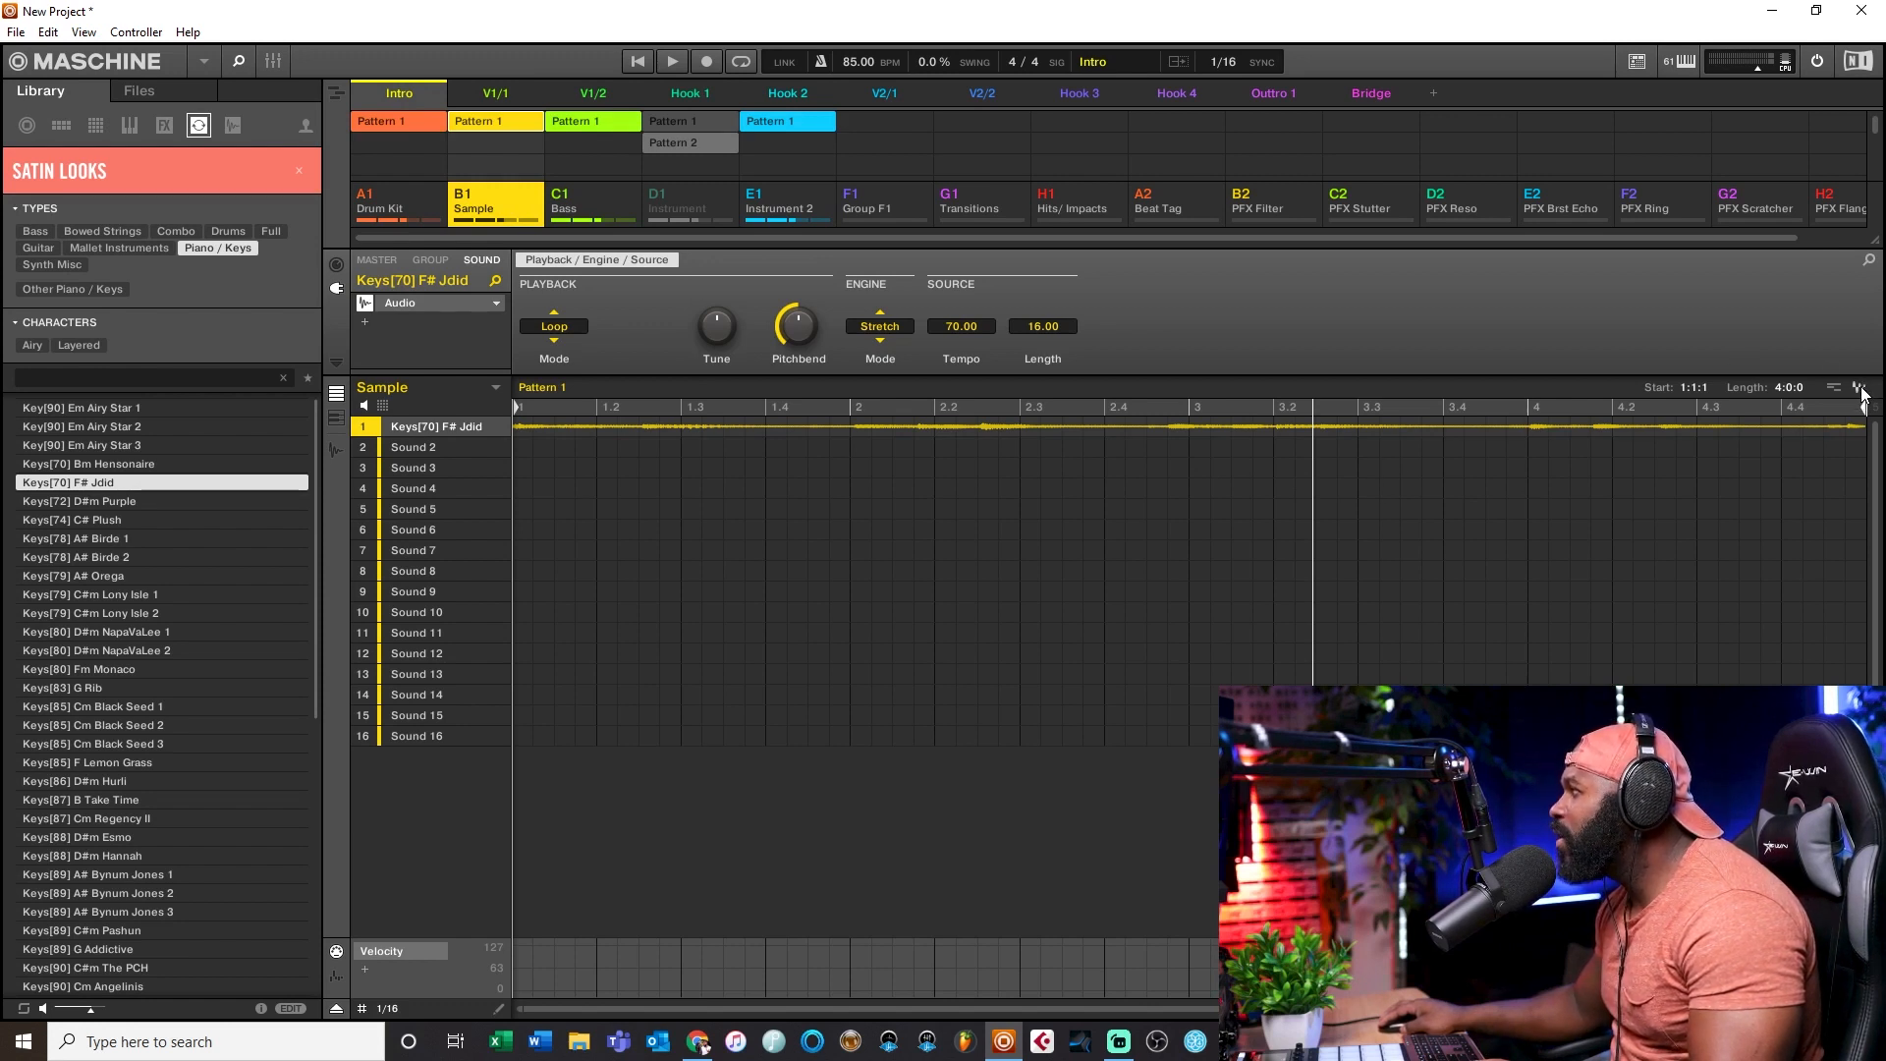
Step: Render the Sample group's Pattern 1 as audio onto Sound 2 and mute the original Keys[70] F# Jdid sound
drag(1864, 394, 1497, 461)
drag(1016, 529, 438, 452)
right_click(362, 425)
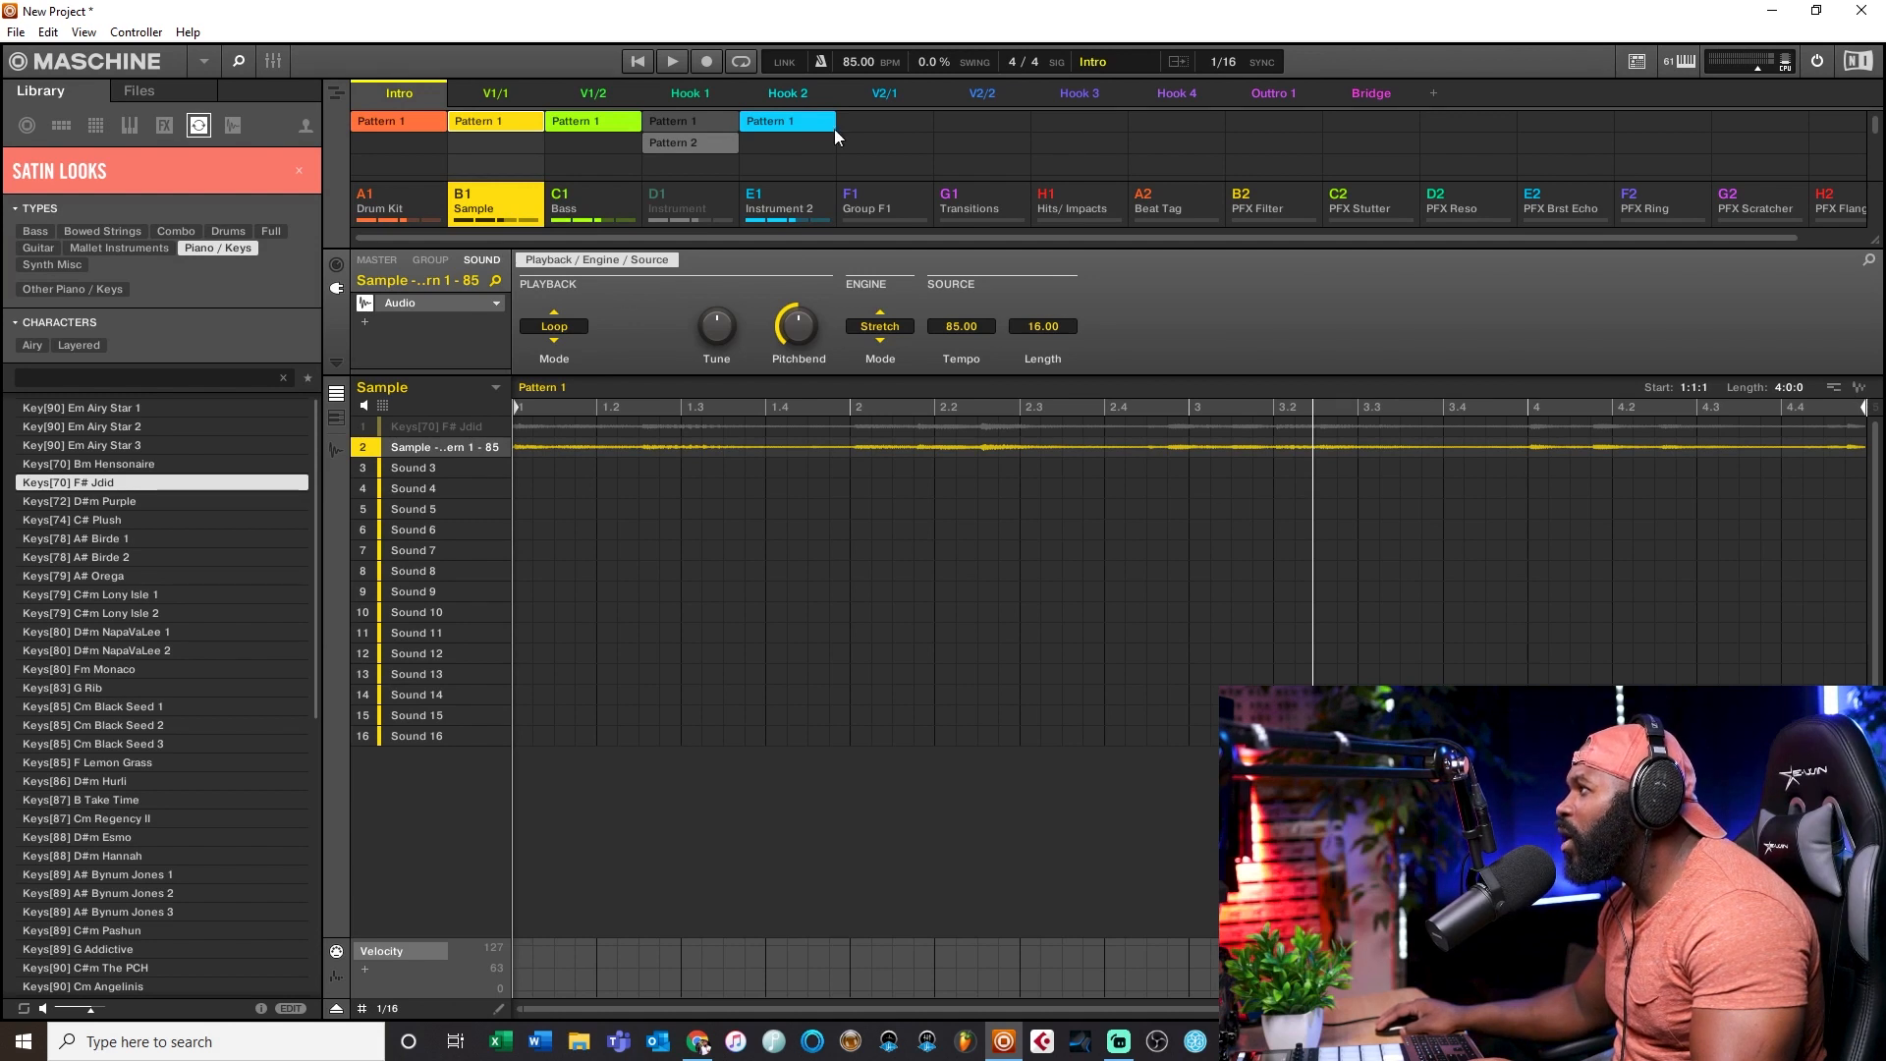
mouse_move(439, 464)
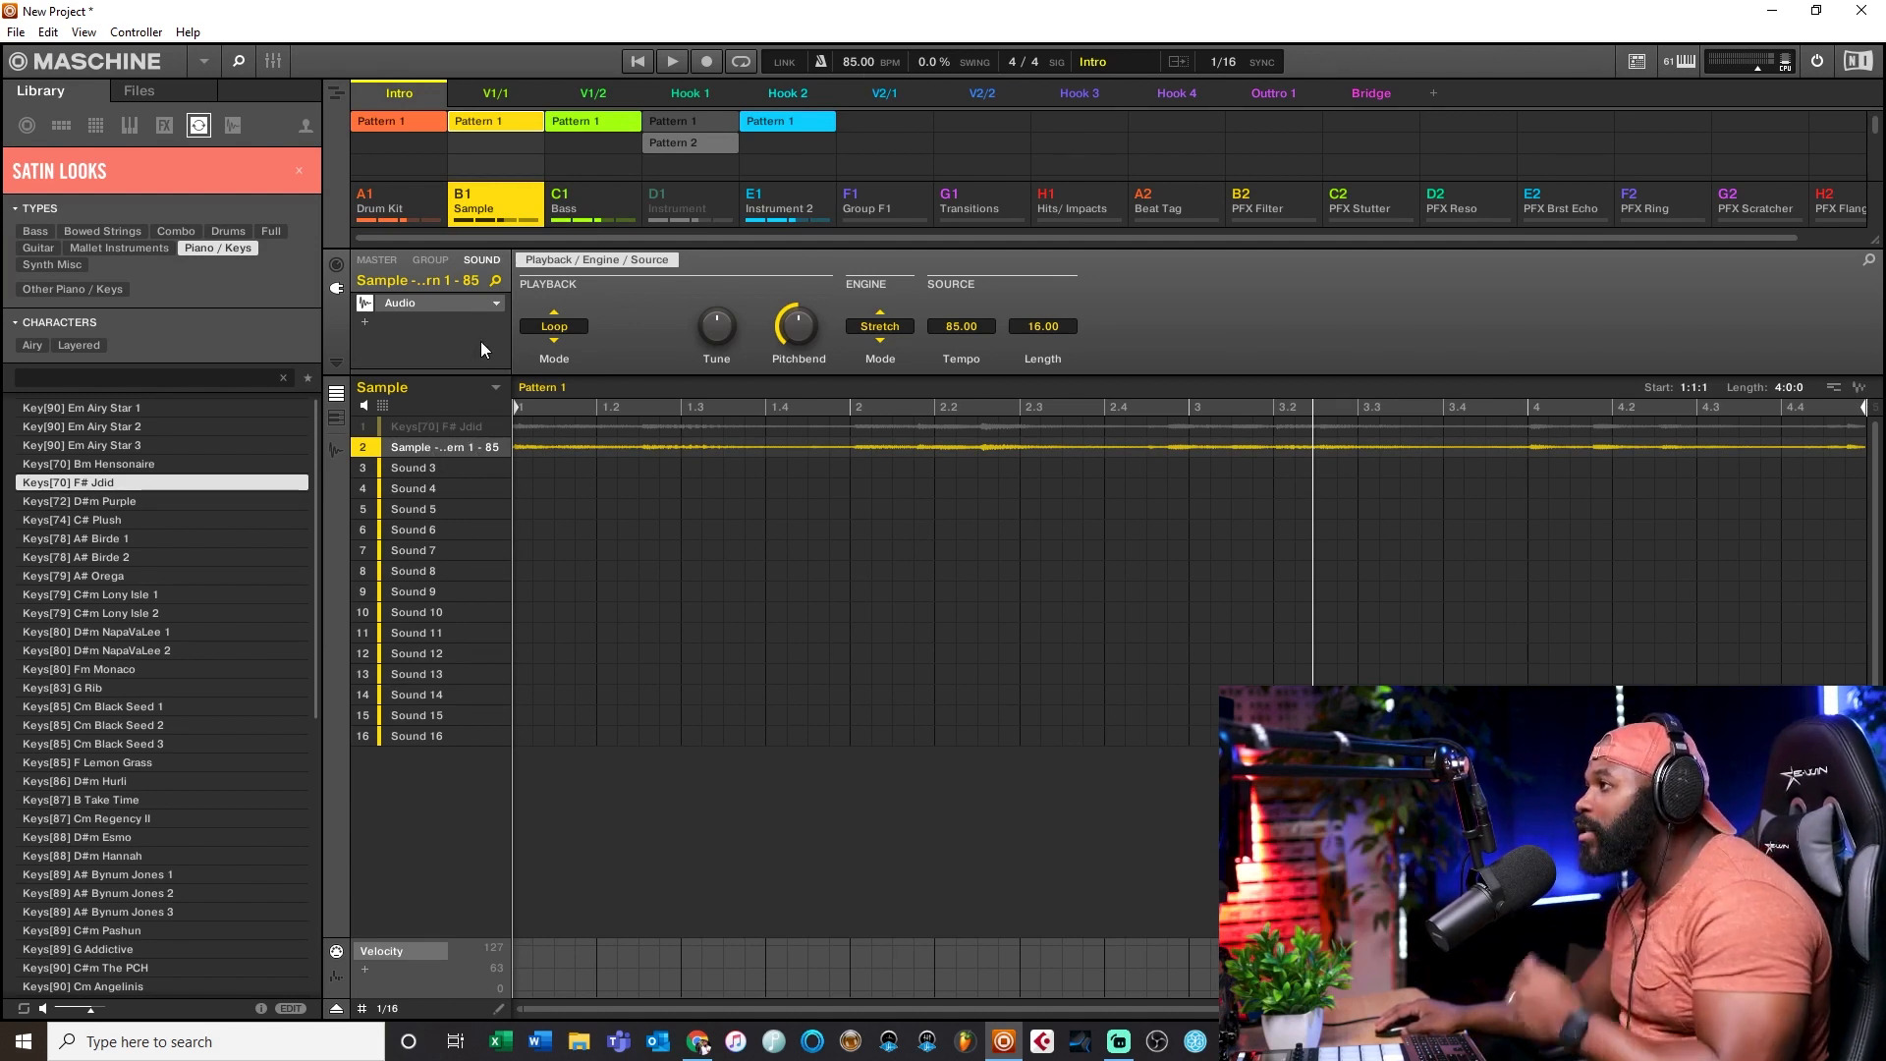
Step: Load the internal Sampler on the rendered sound in slot 2 and open its waveform for slicing
click(493, 305)
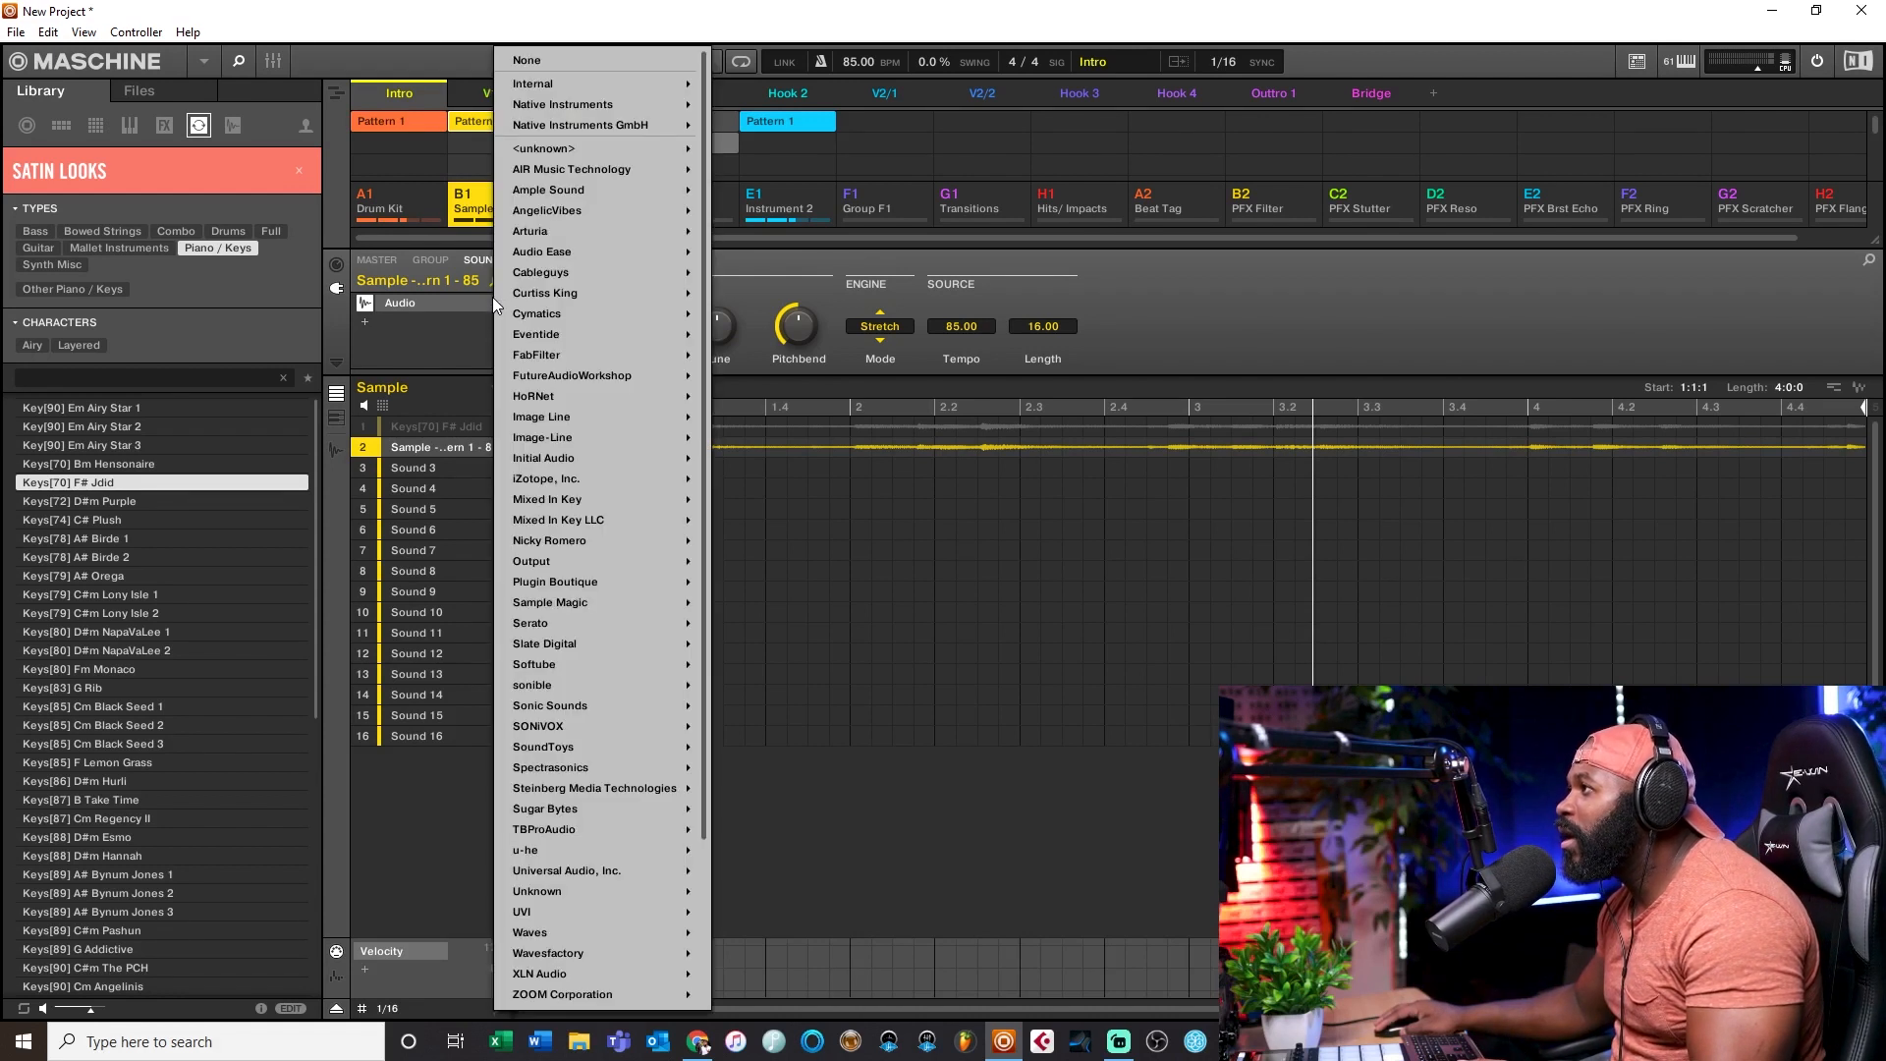
mouse_move(587, 87)
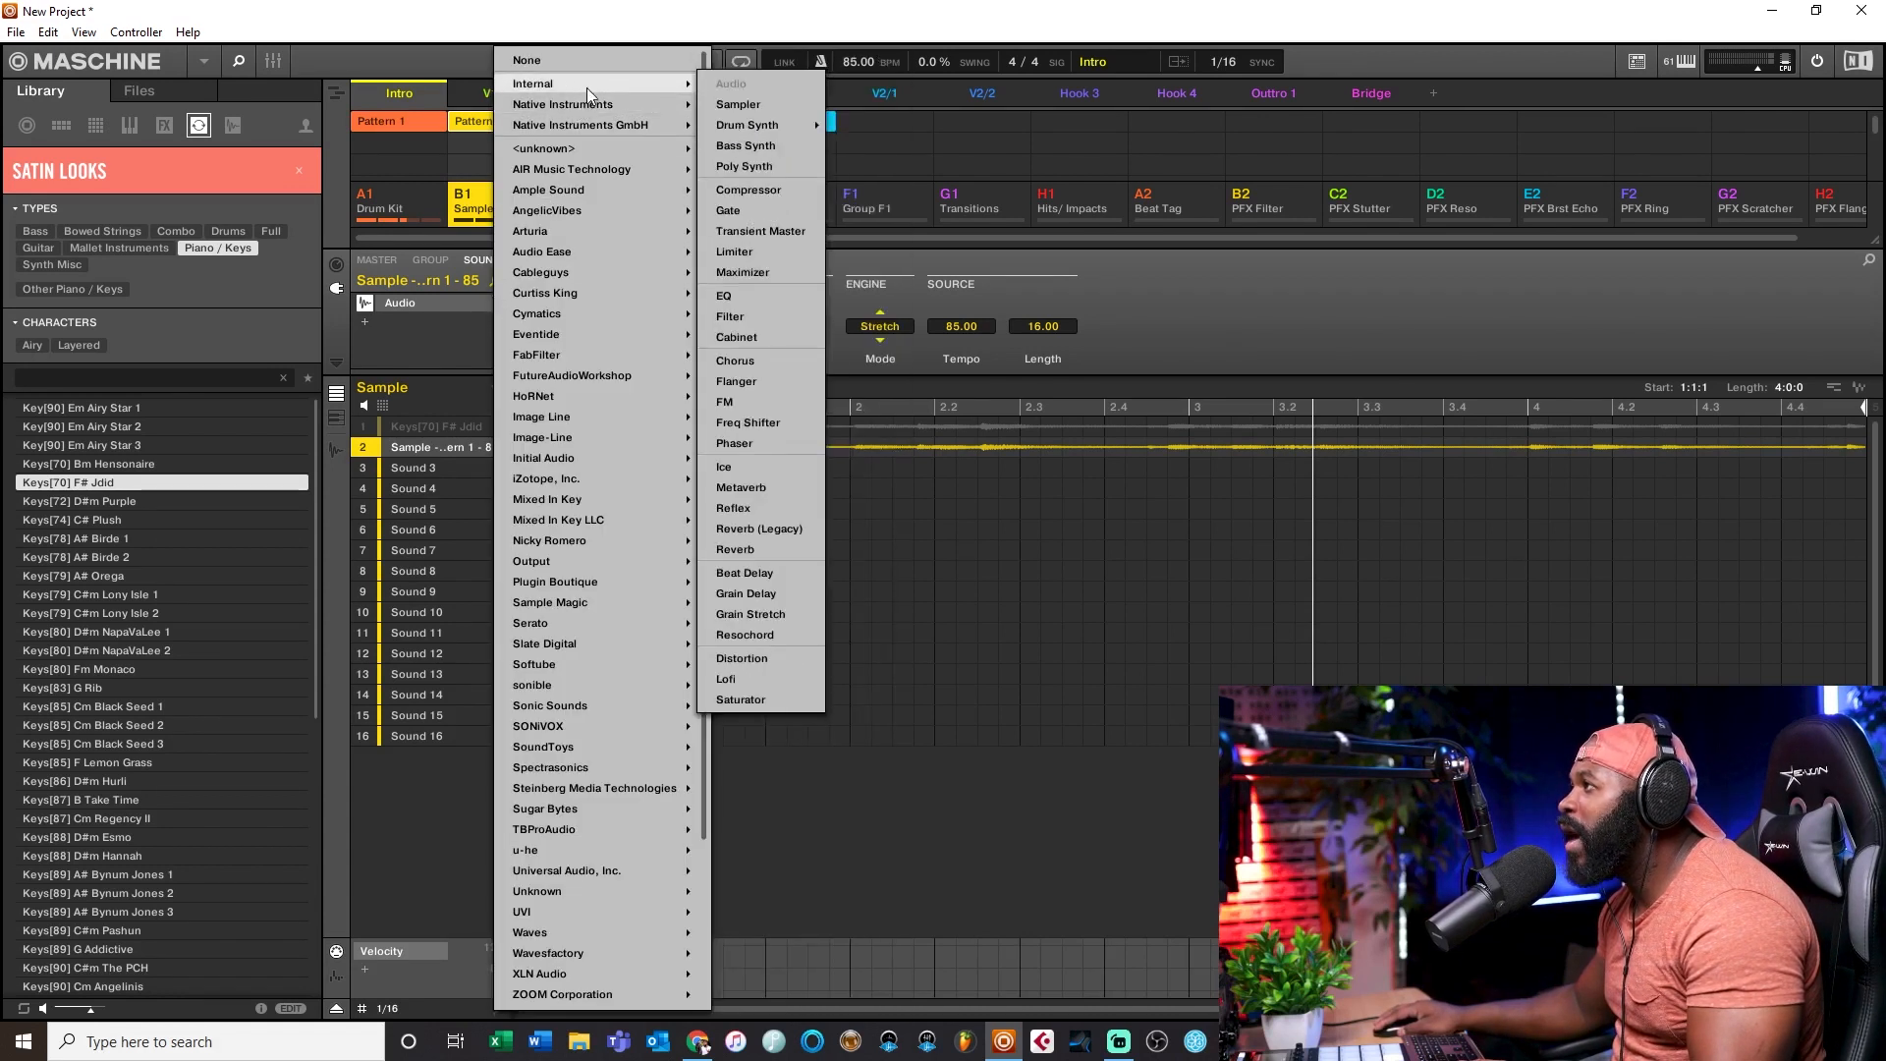
click(787, 103)
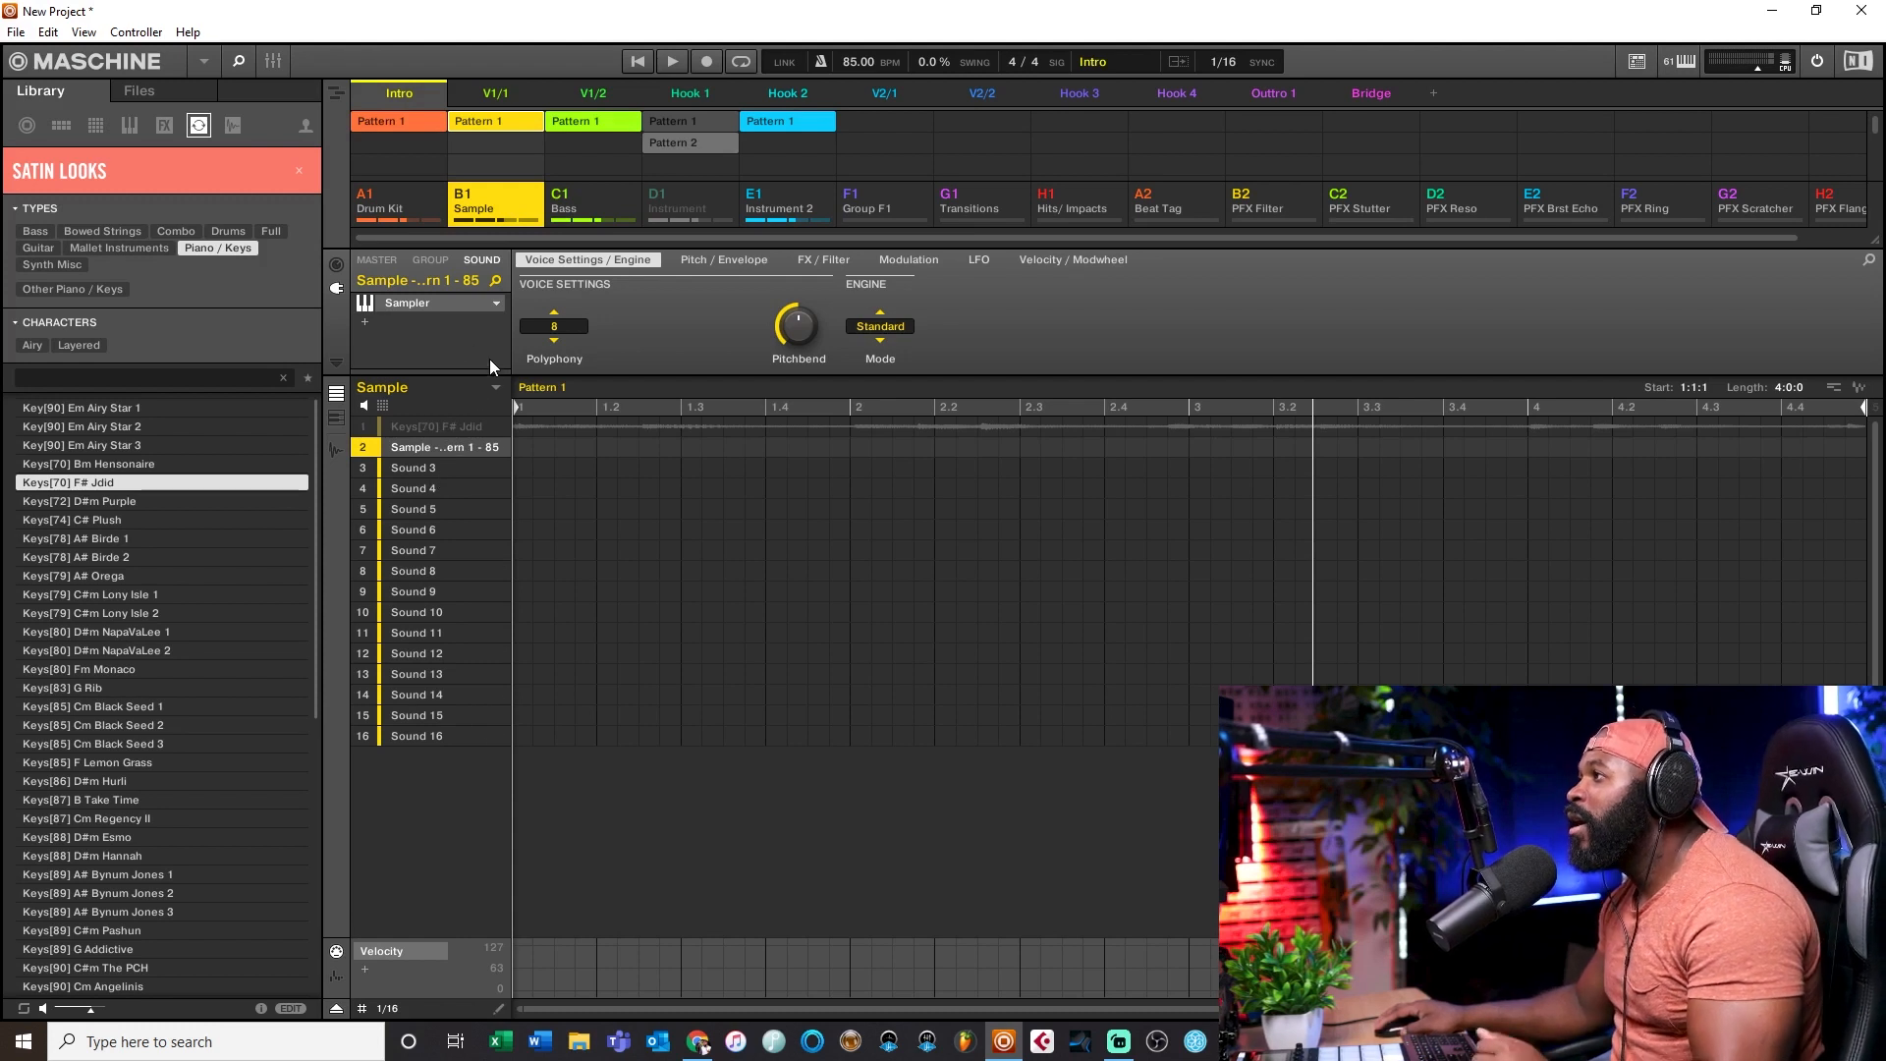
click(335, 451)
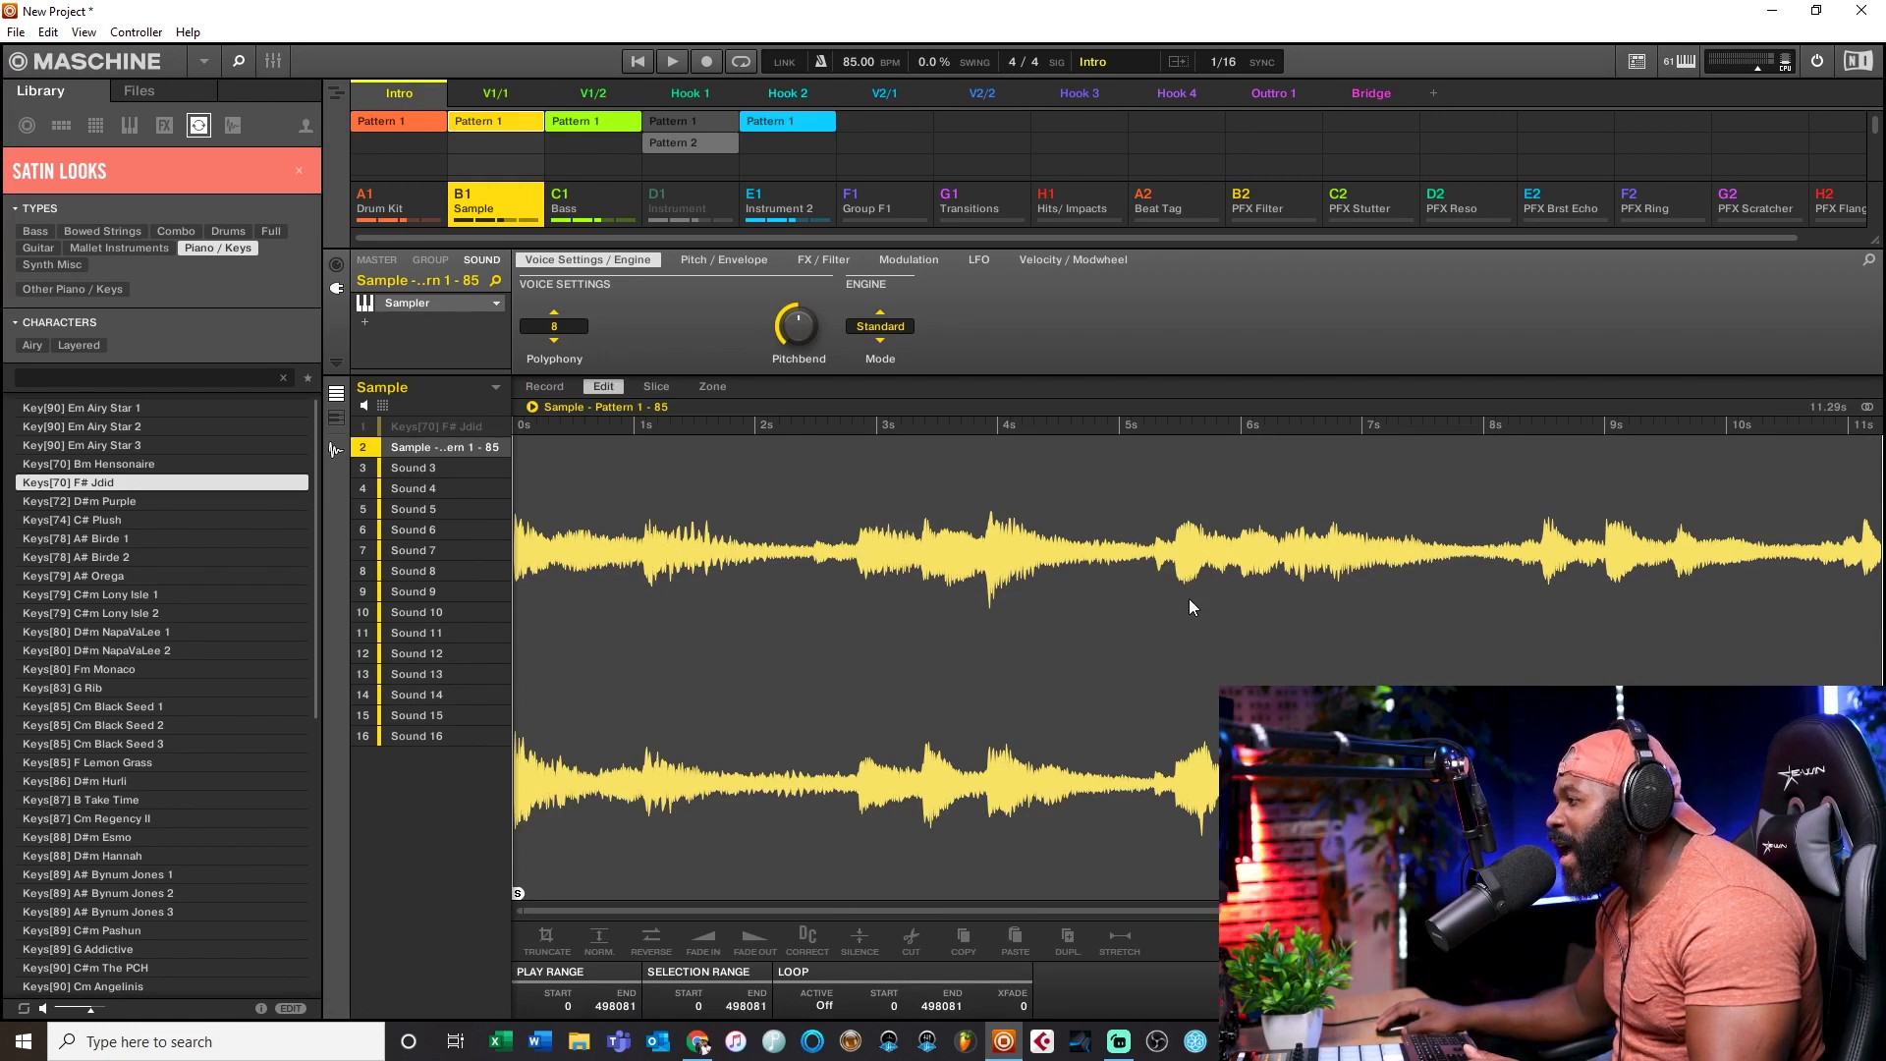
click(668, 385)
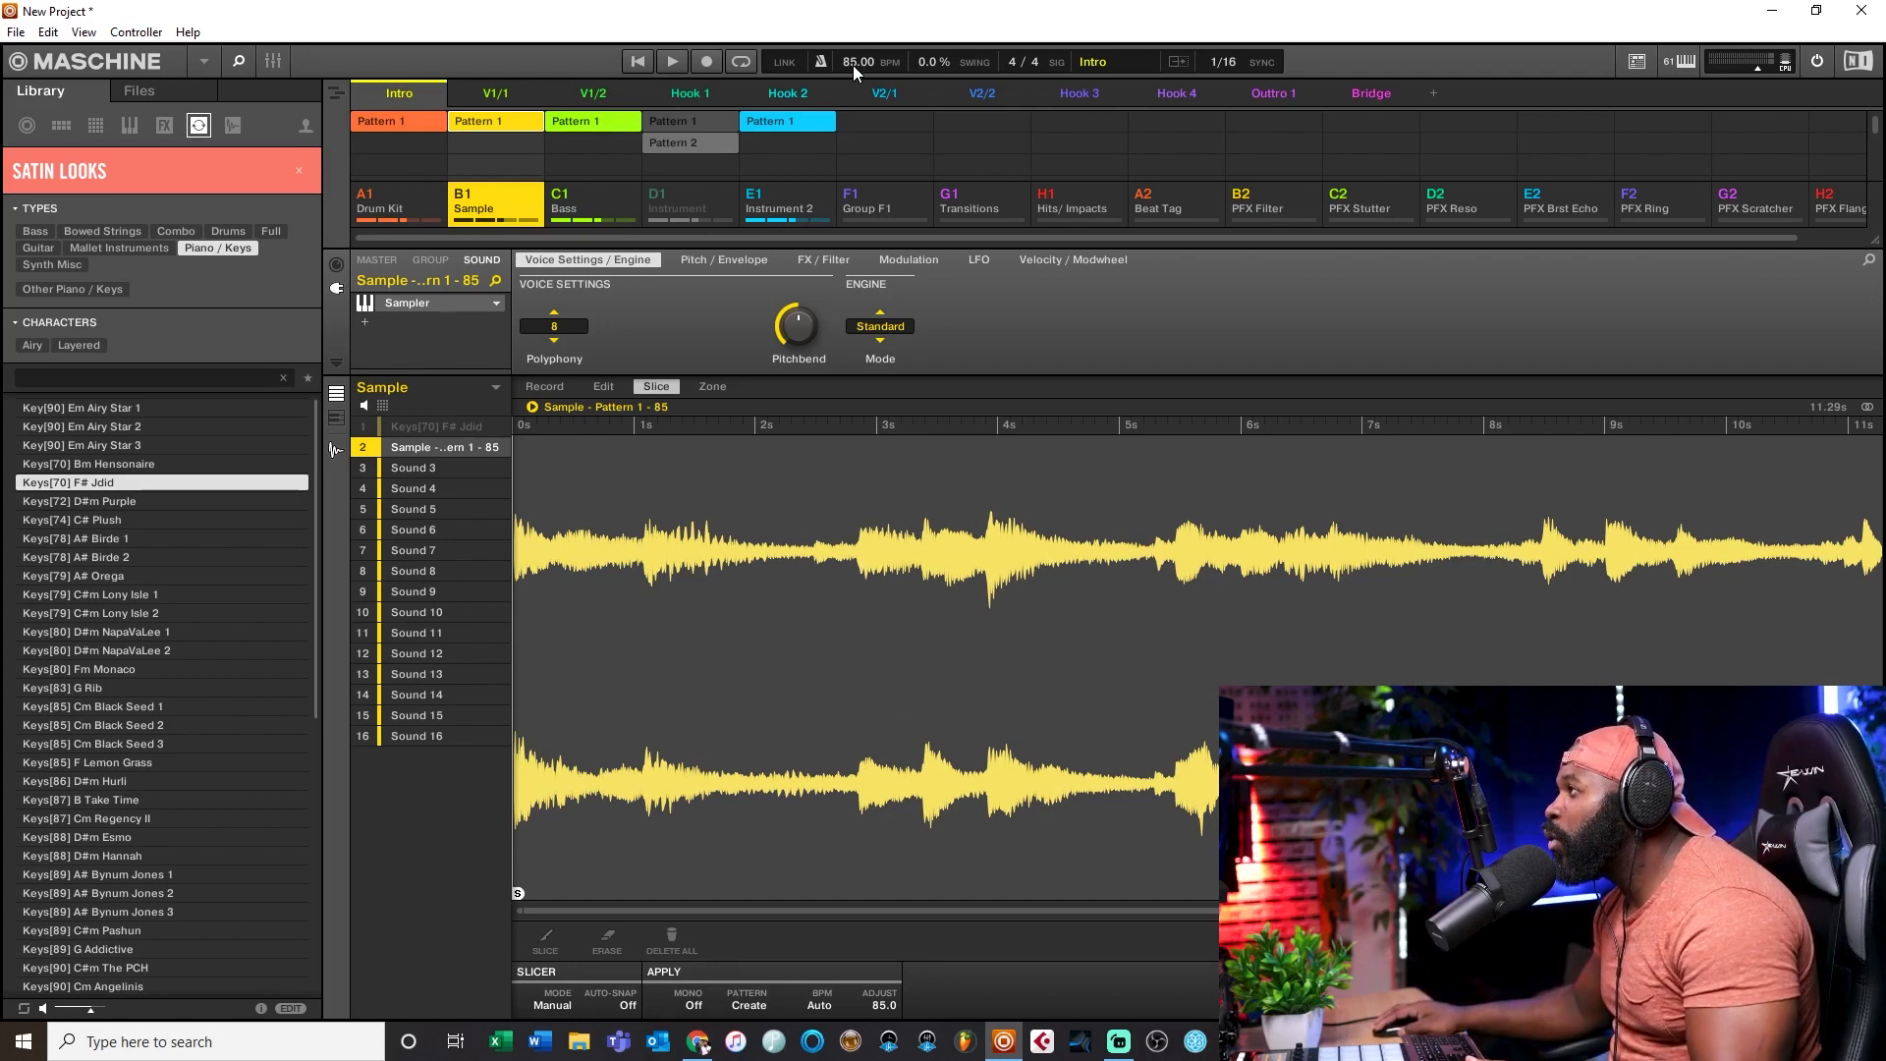
Step: Slice the rendered sample in Split mode, audition a couple of slices, and set the number of slices to 8
click(551, 1007)
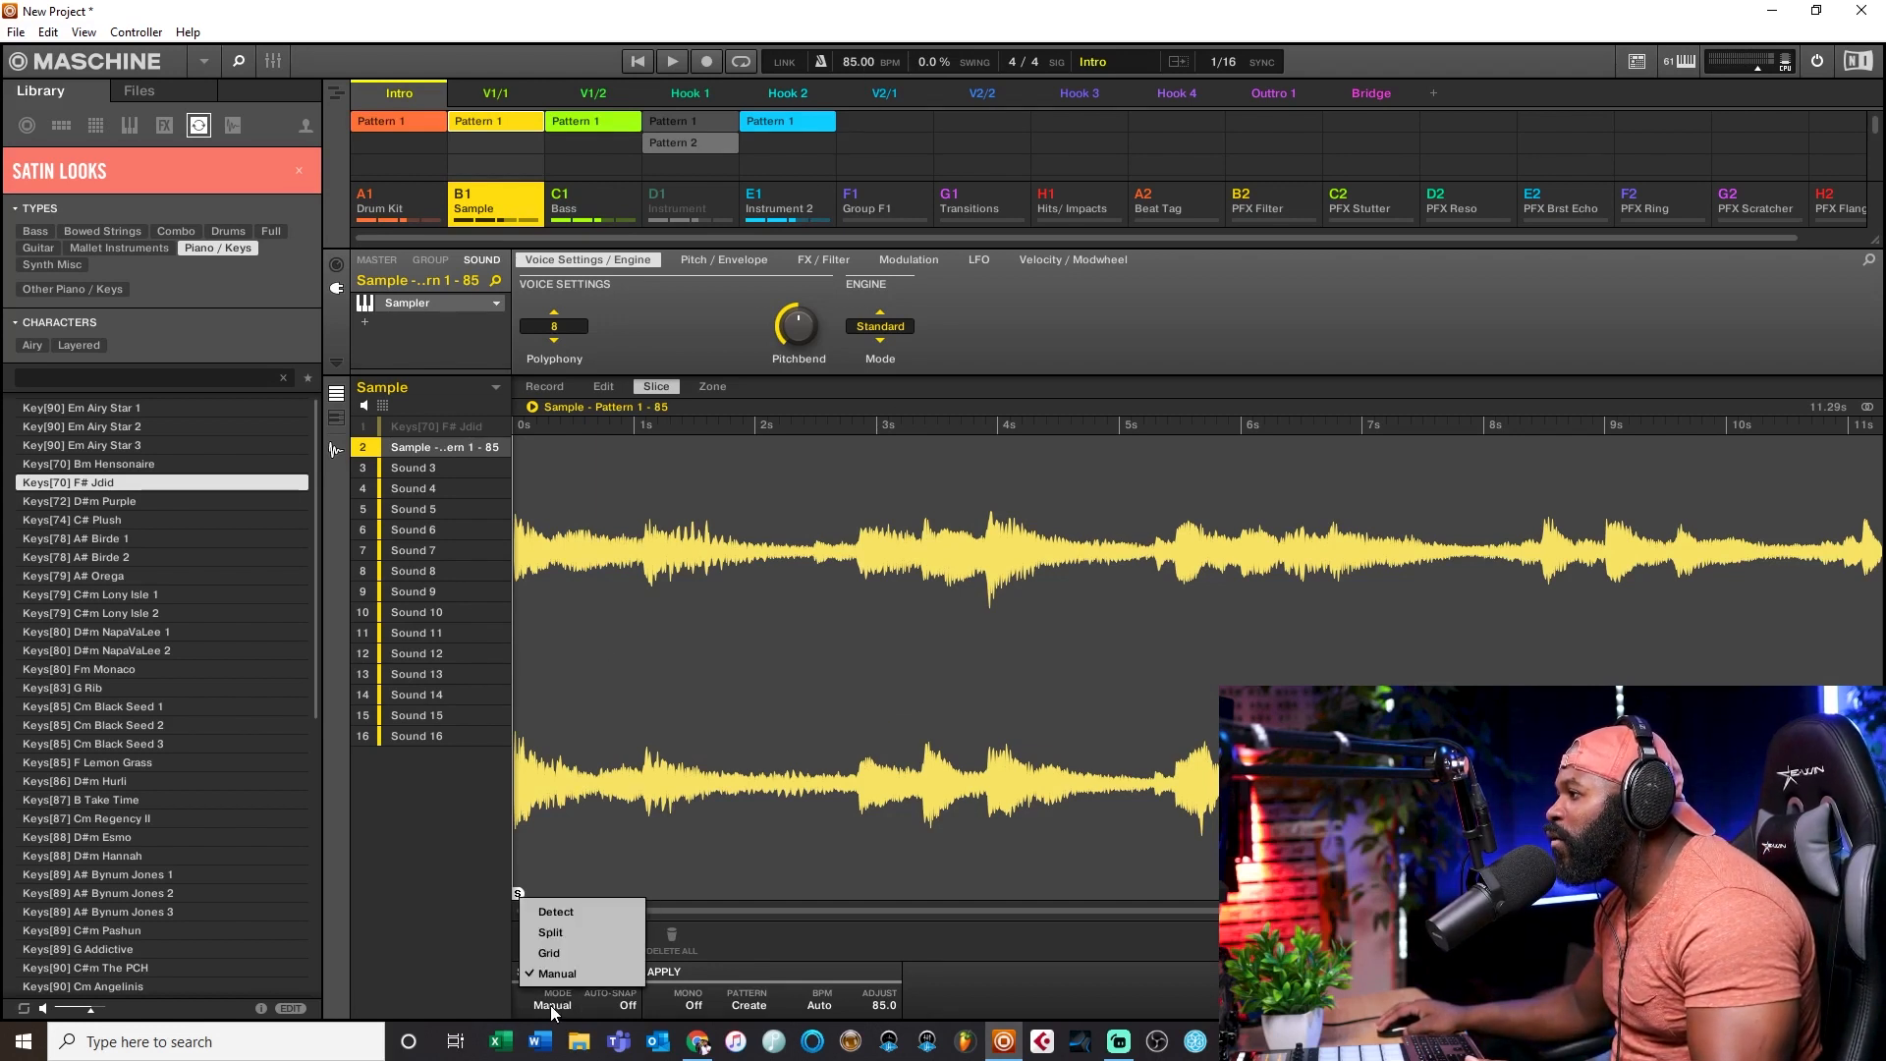
click(552, 938)
click(894, 819)
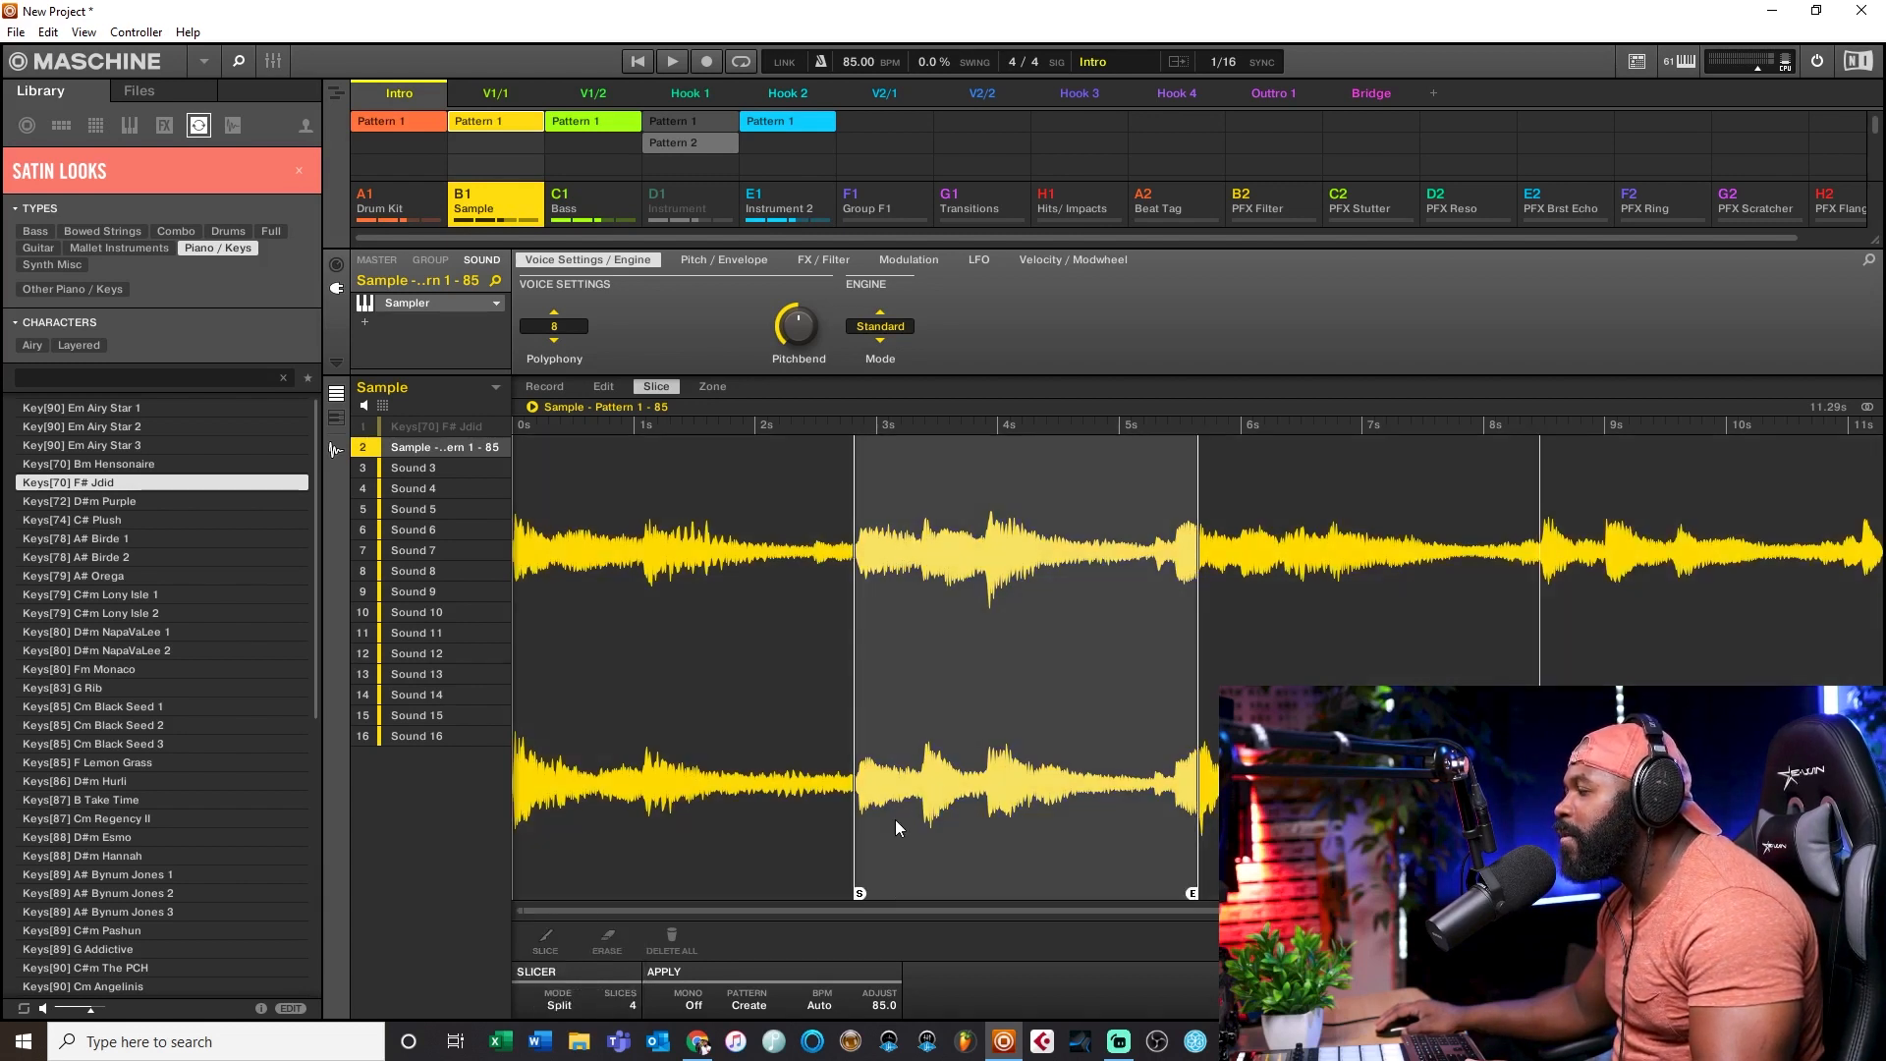
click(772, 791)
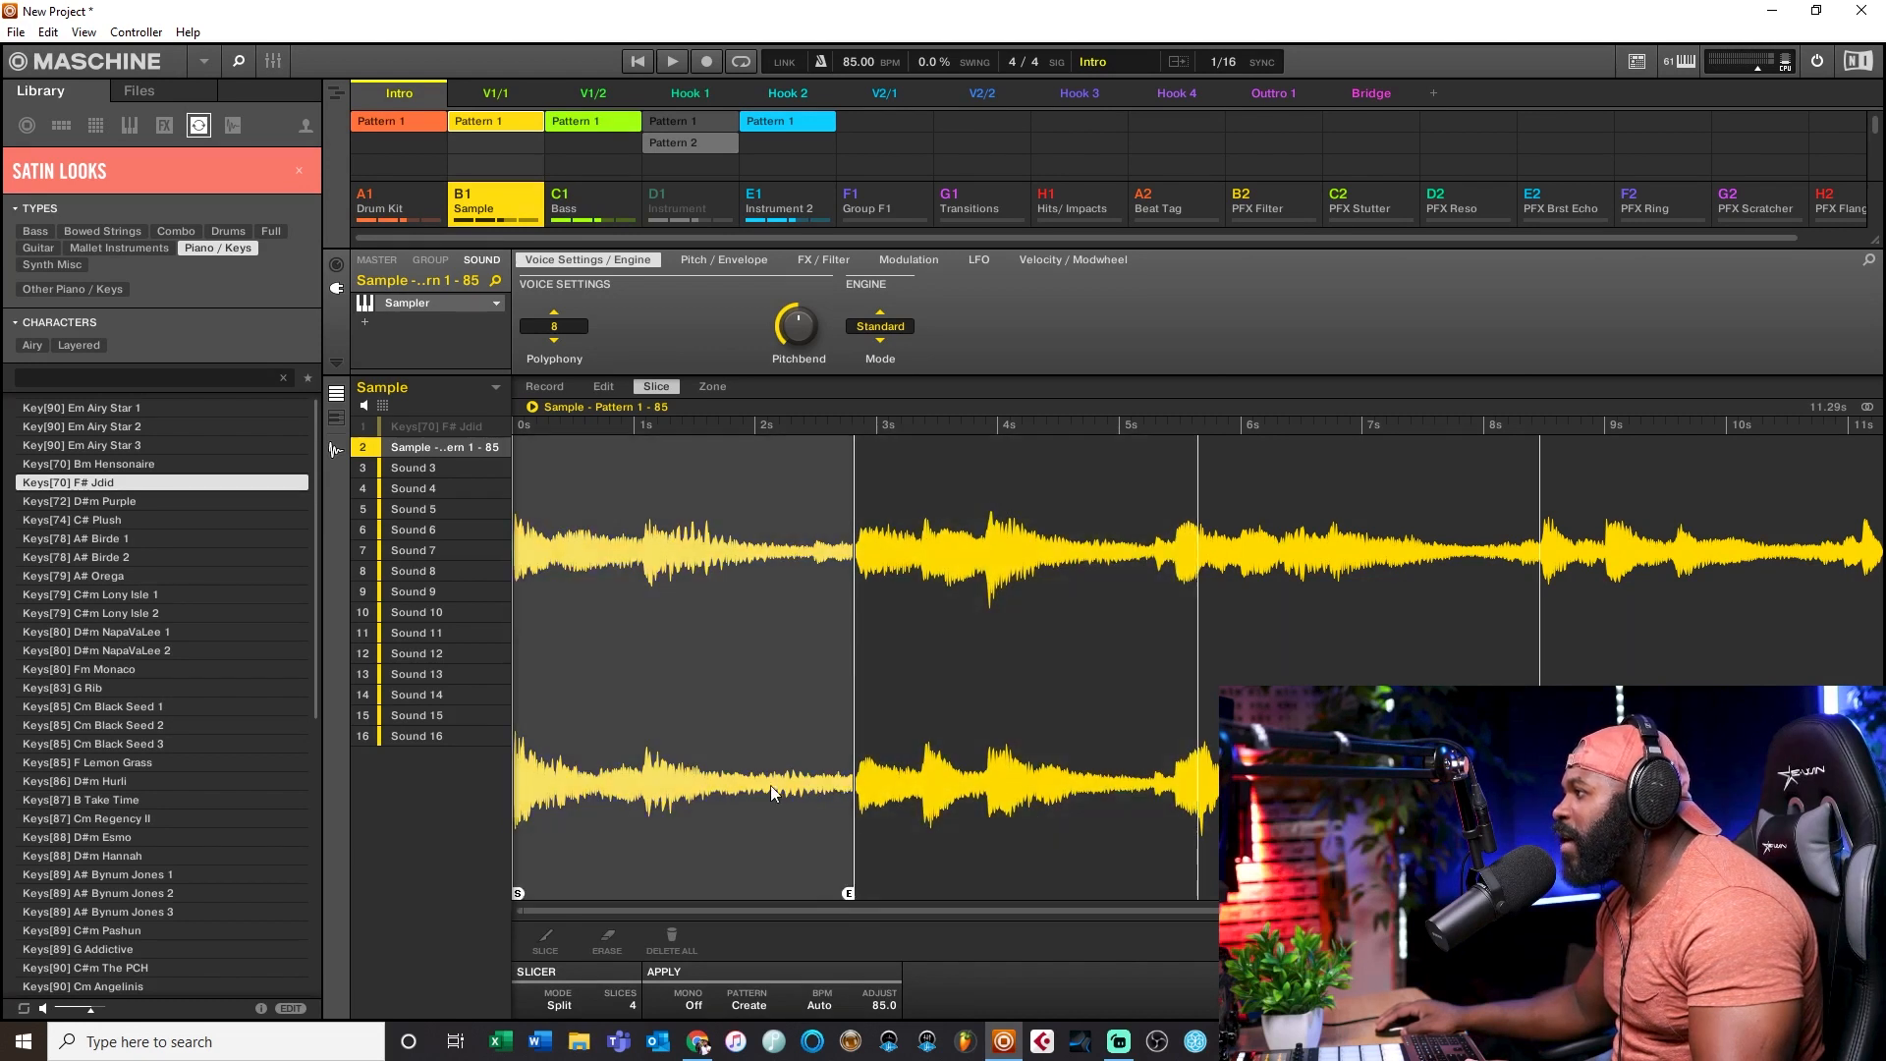
click(633, 1006)
click(611, 946)
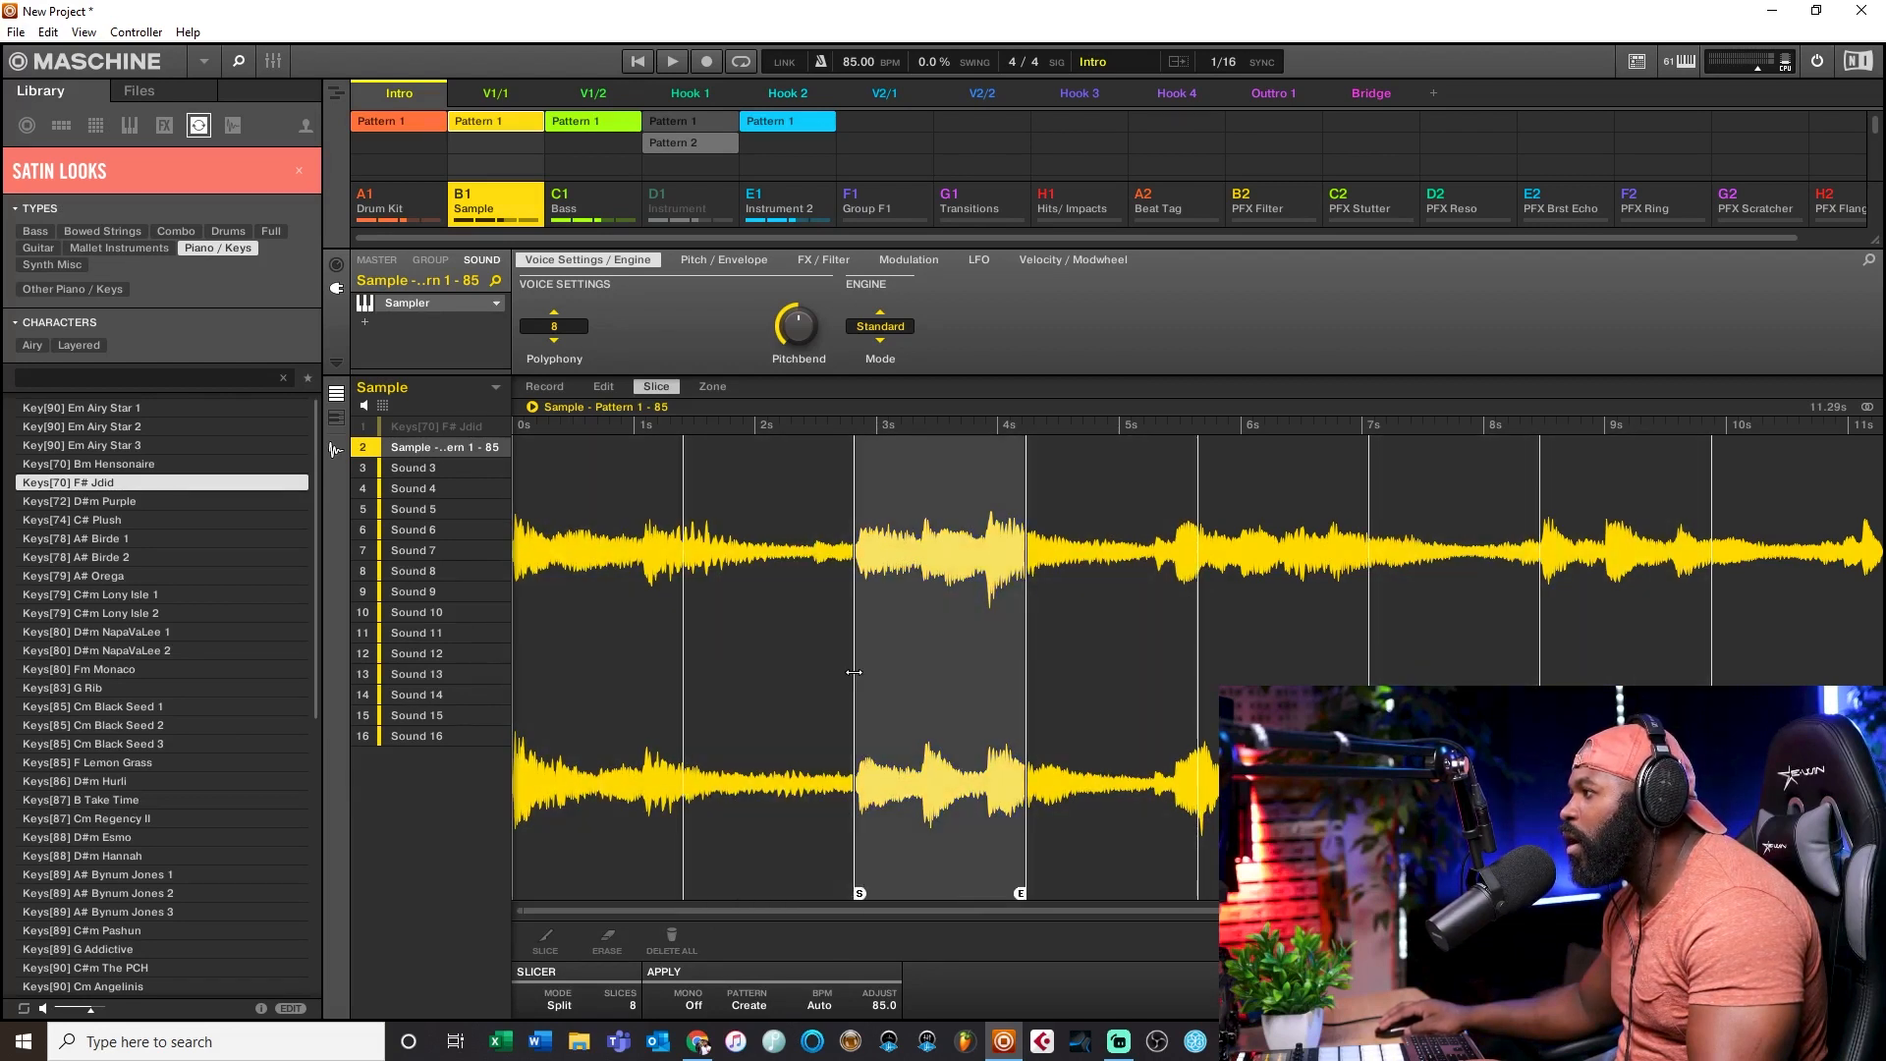
Step: Try the slicer's Grid mode with 4 TH slices on the rendered sample and audition various slices
click(557, 1004)
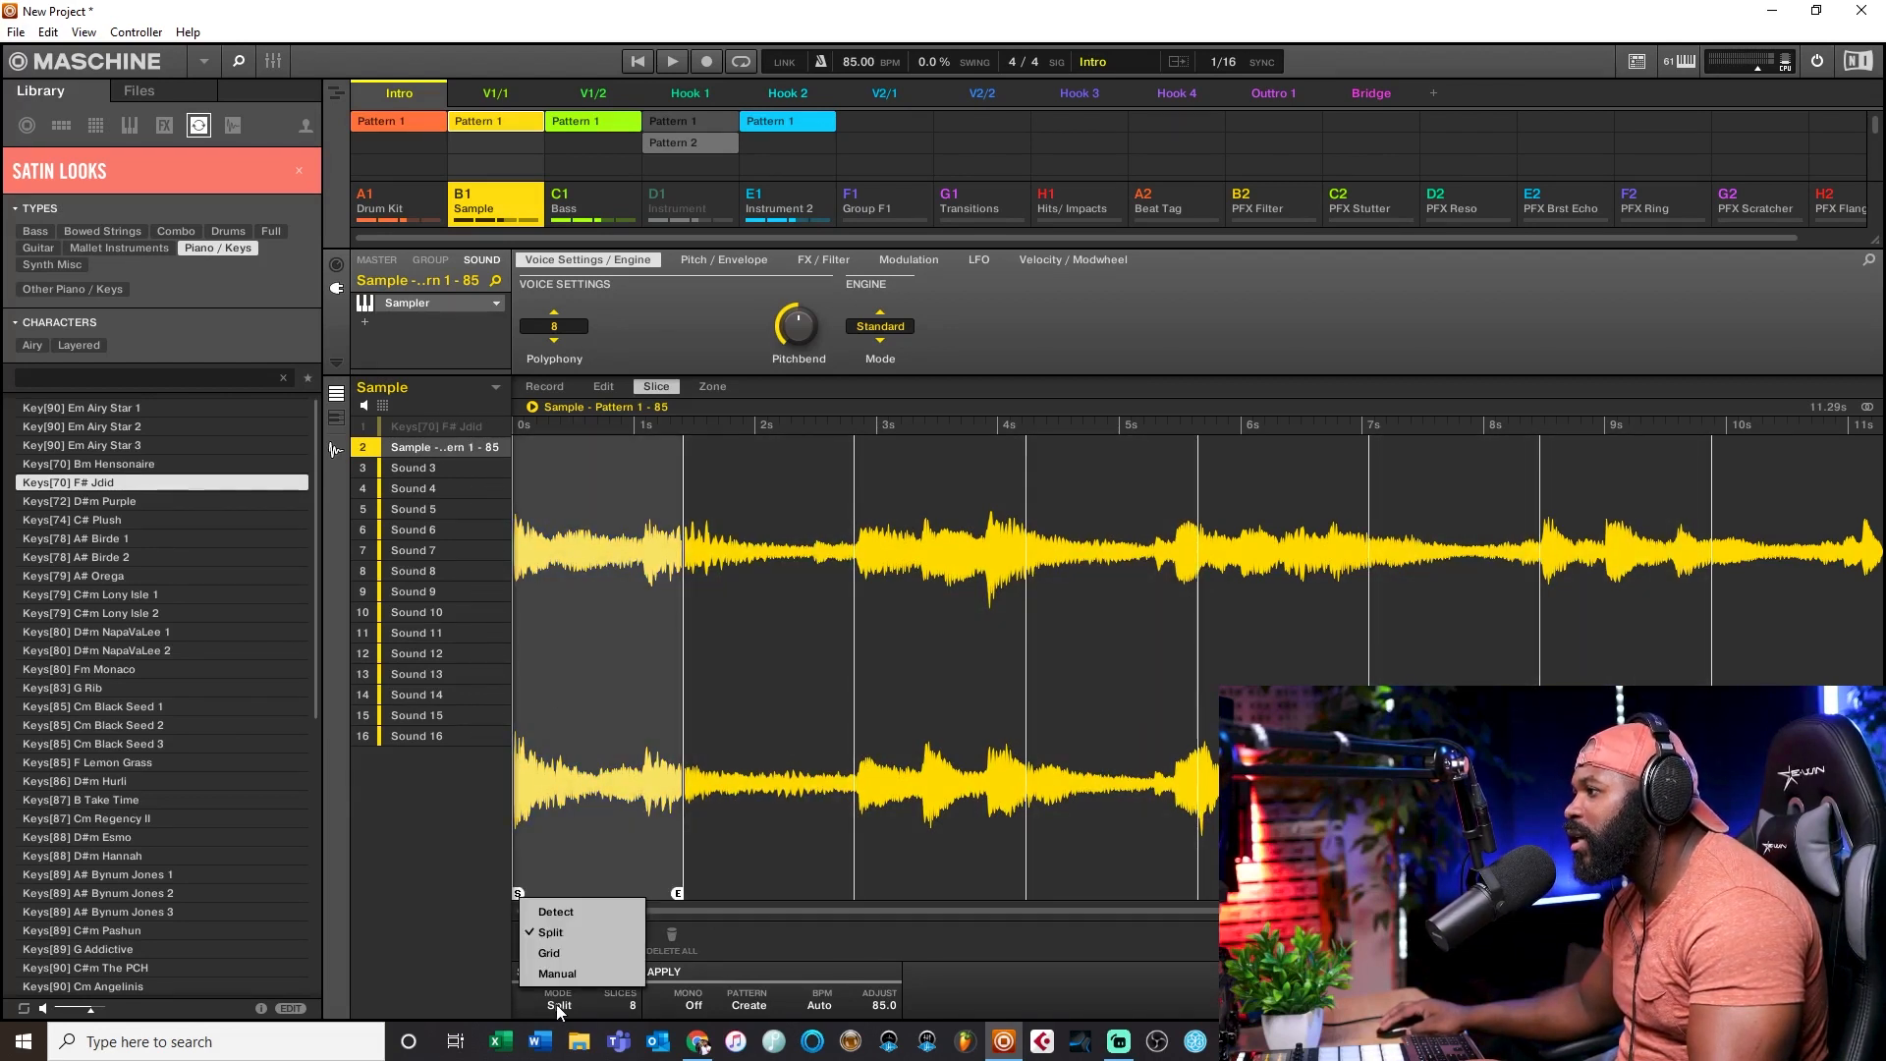
click(550, 953)
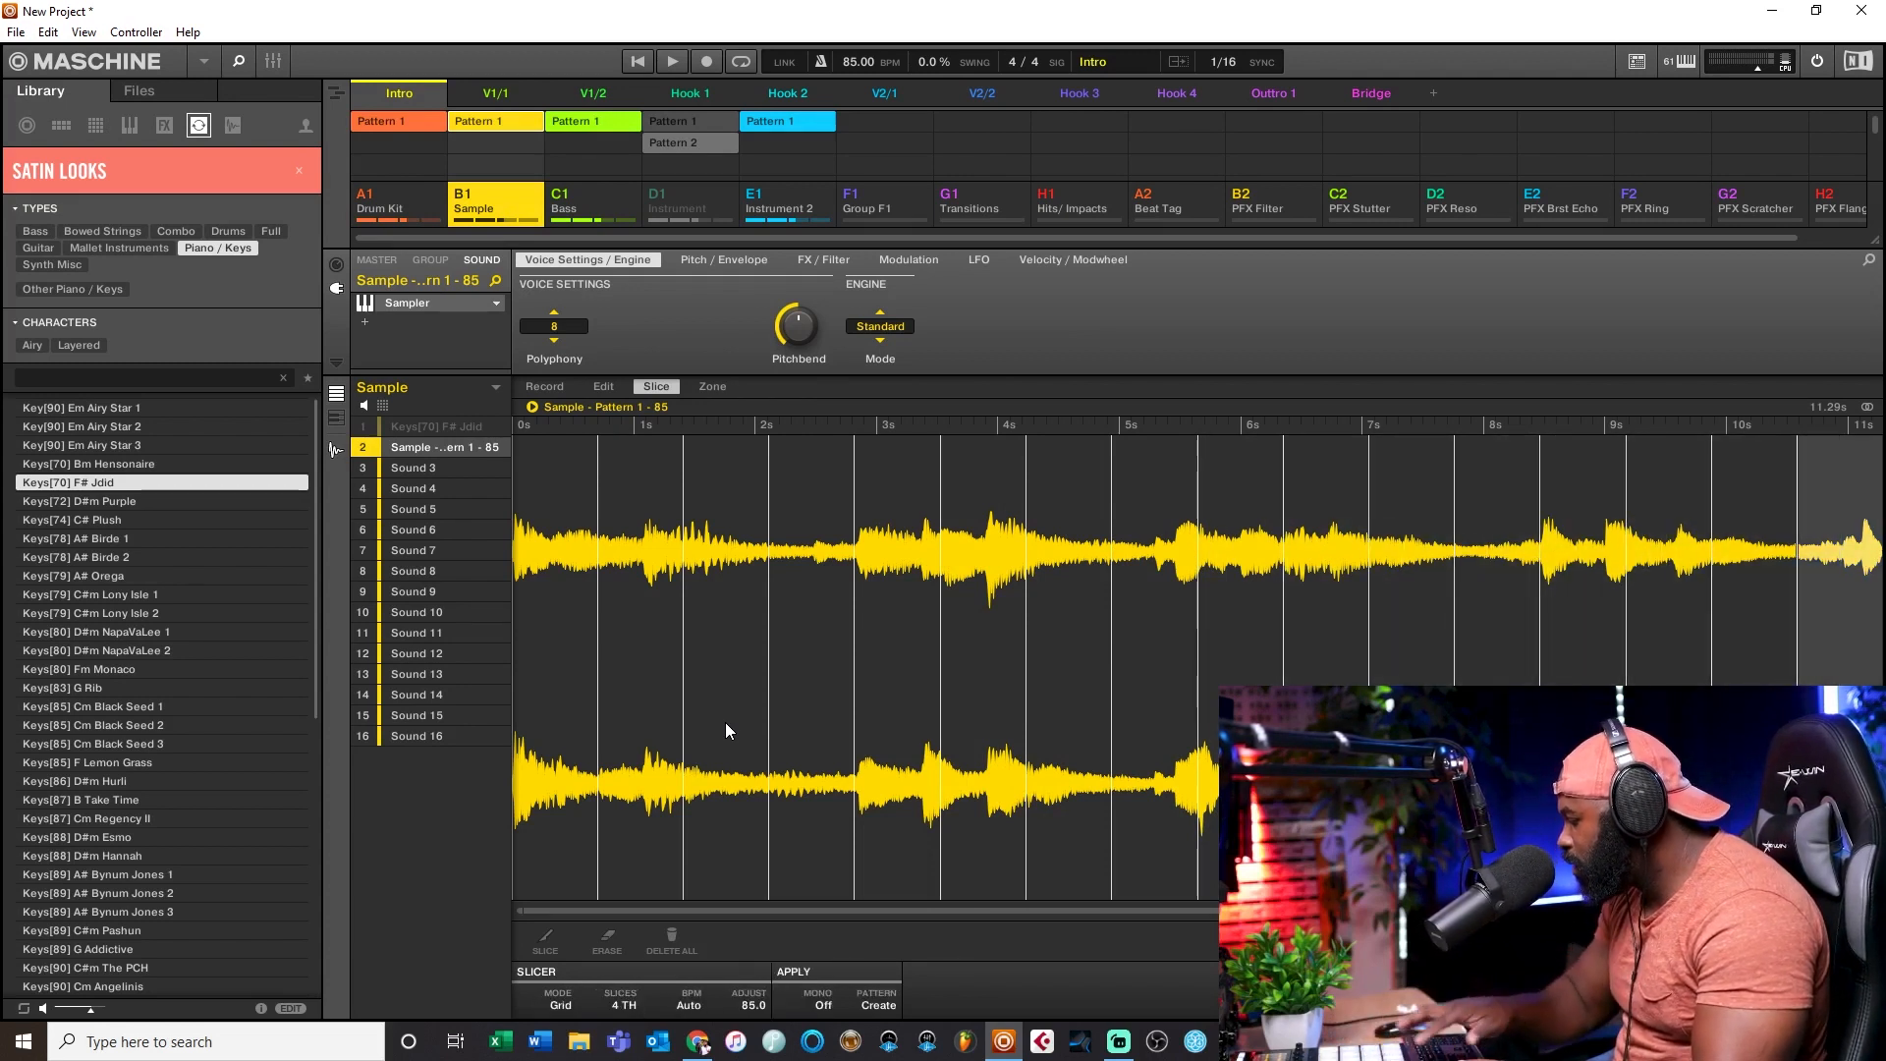
click(922, 535)
click(982, 539)
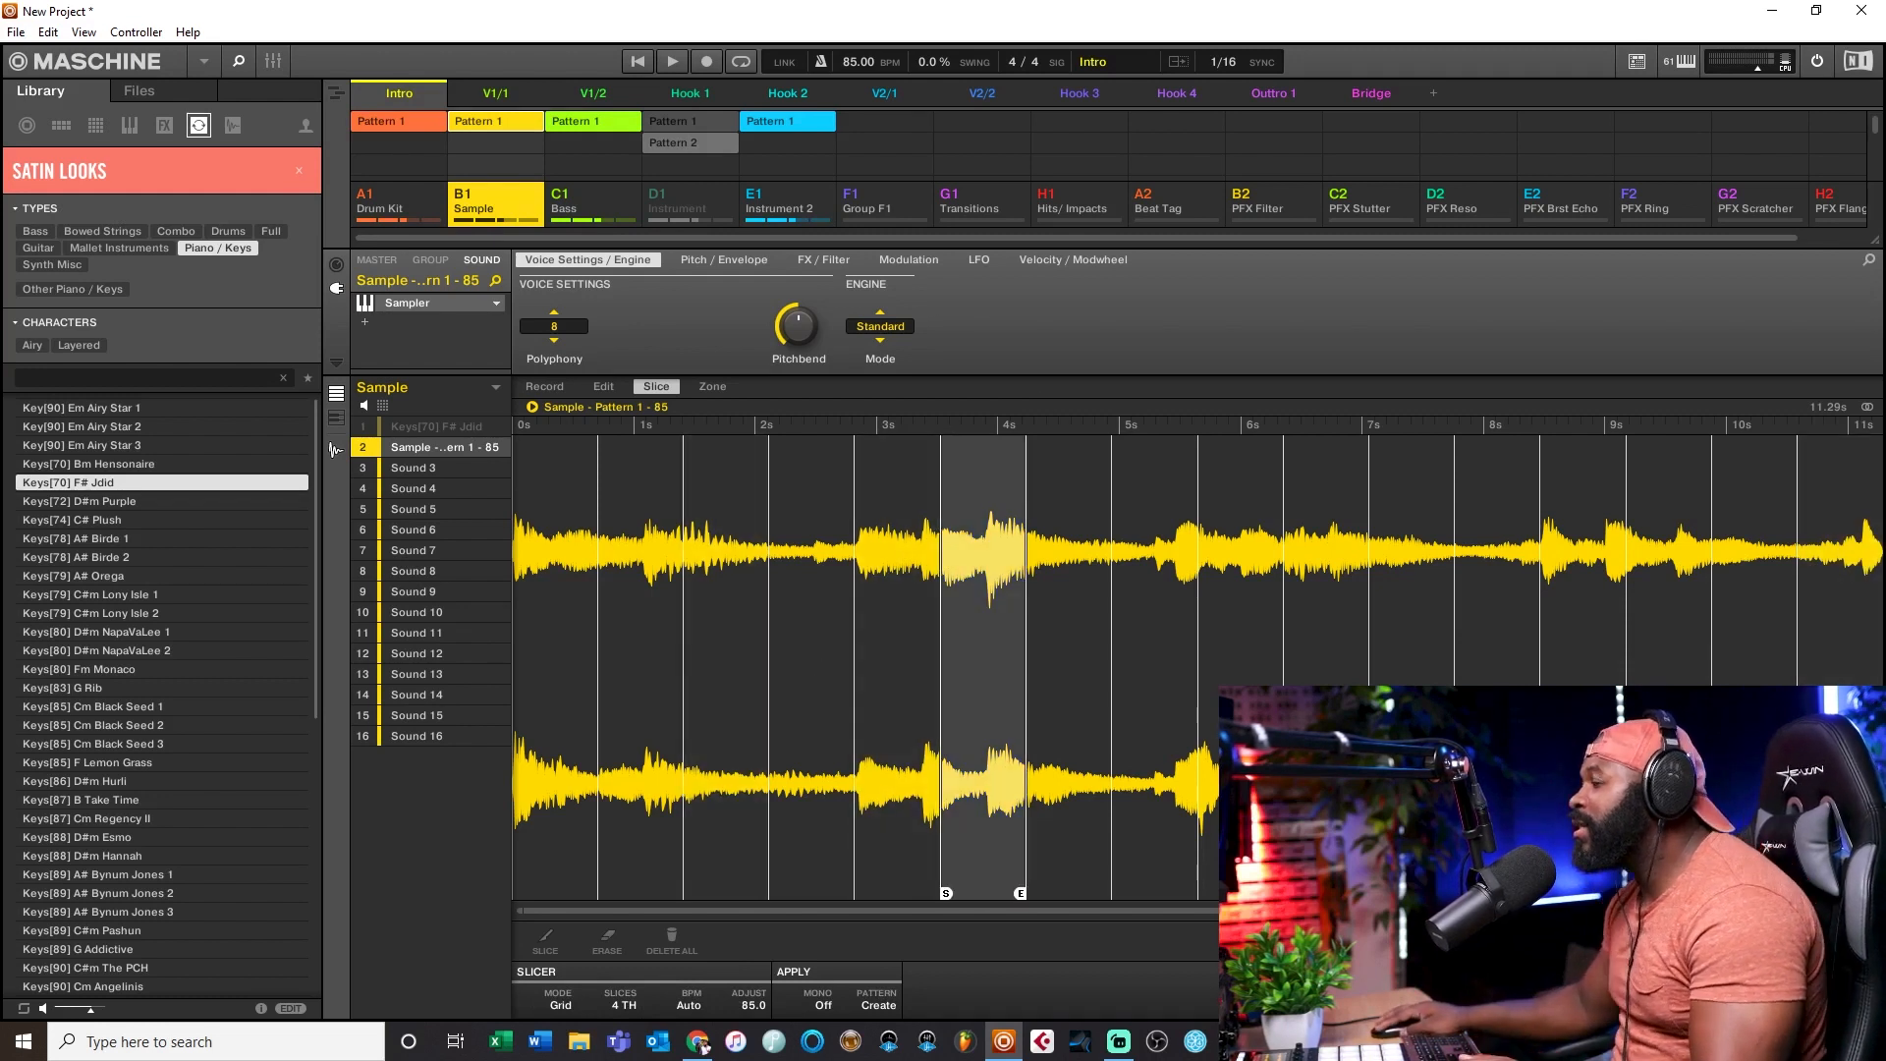
click(1227, 648)
click(629, 521)
click(560, 496)
click(1218, 649)
click(820, 590)
click(894, 579)
click(1322, 589)
click(983, 629)
click(644, 609)
click(989, 704)
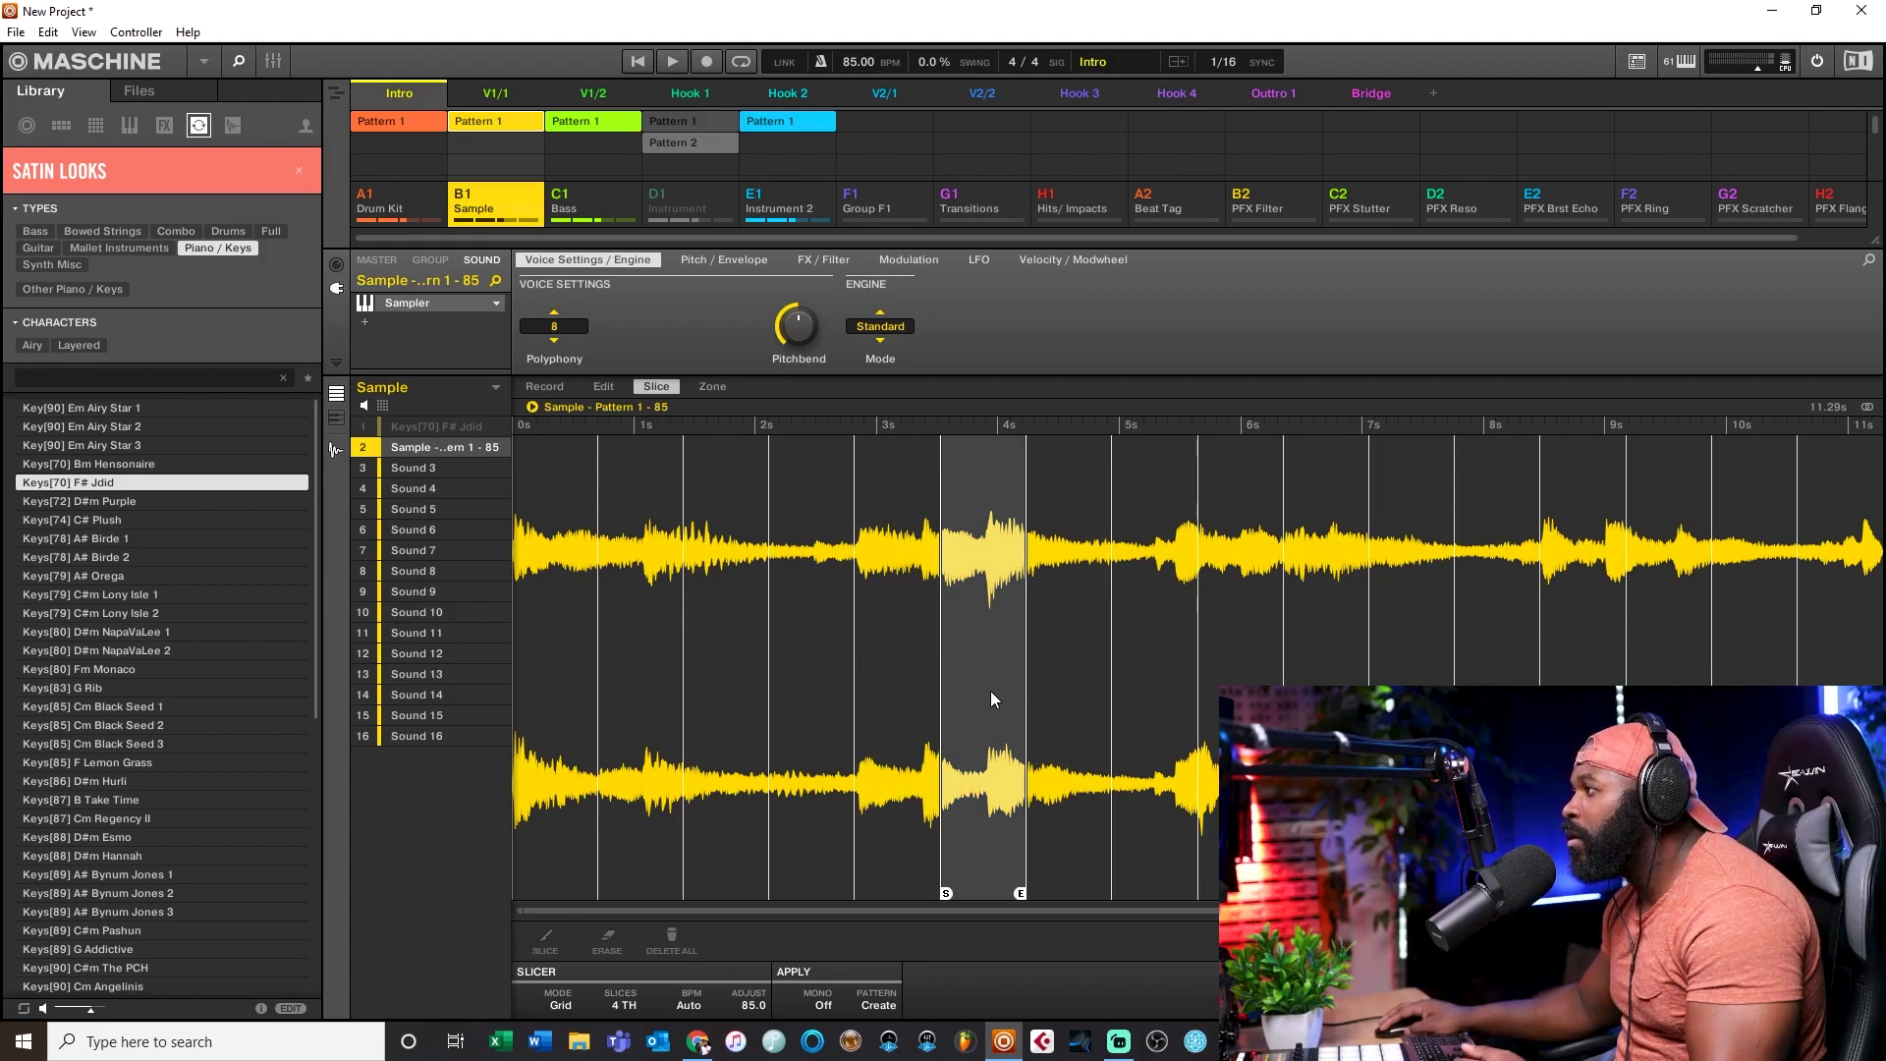
click(933, 642)
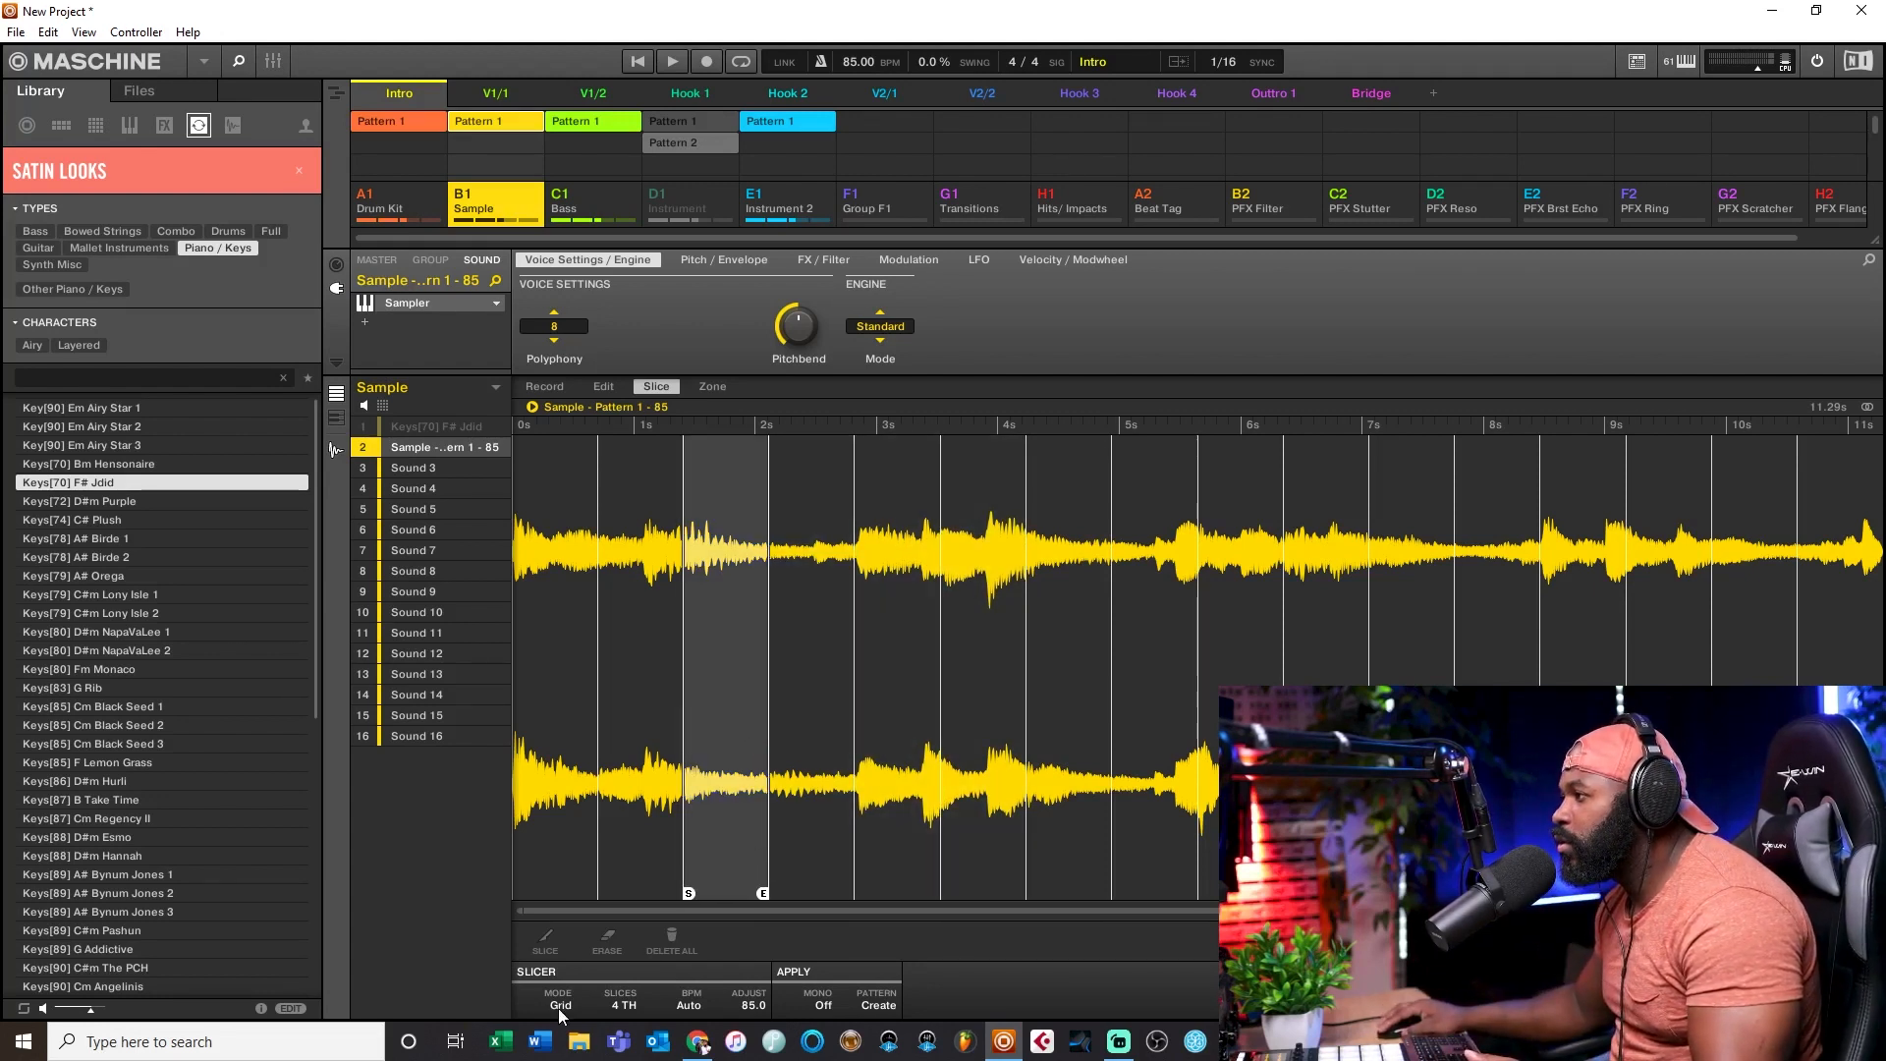
Step: Return the slicer to Split mode and apply the eight slices to Group F1
click(560, 1005)
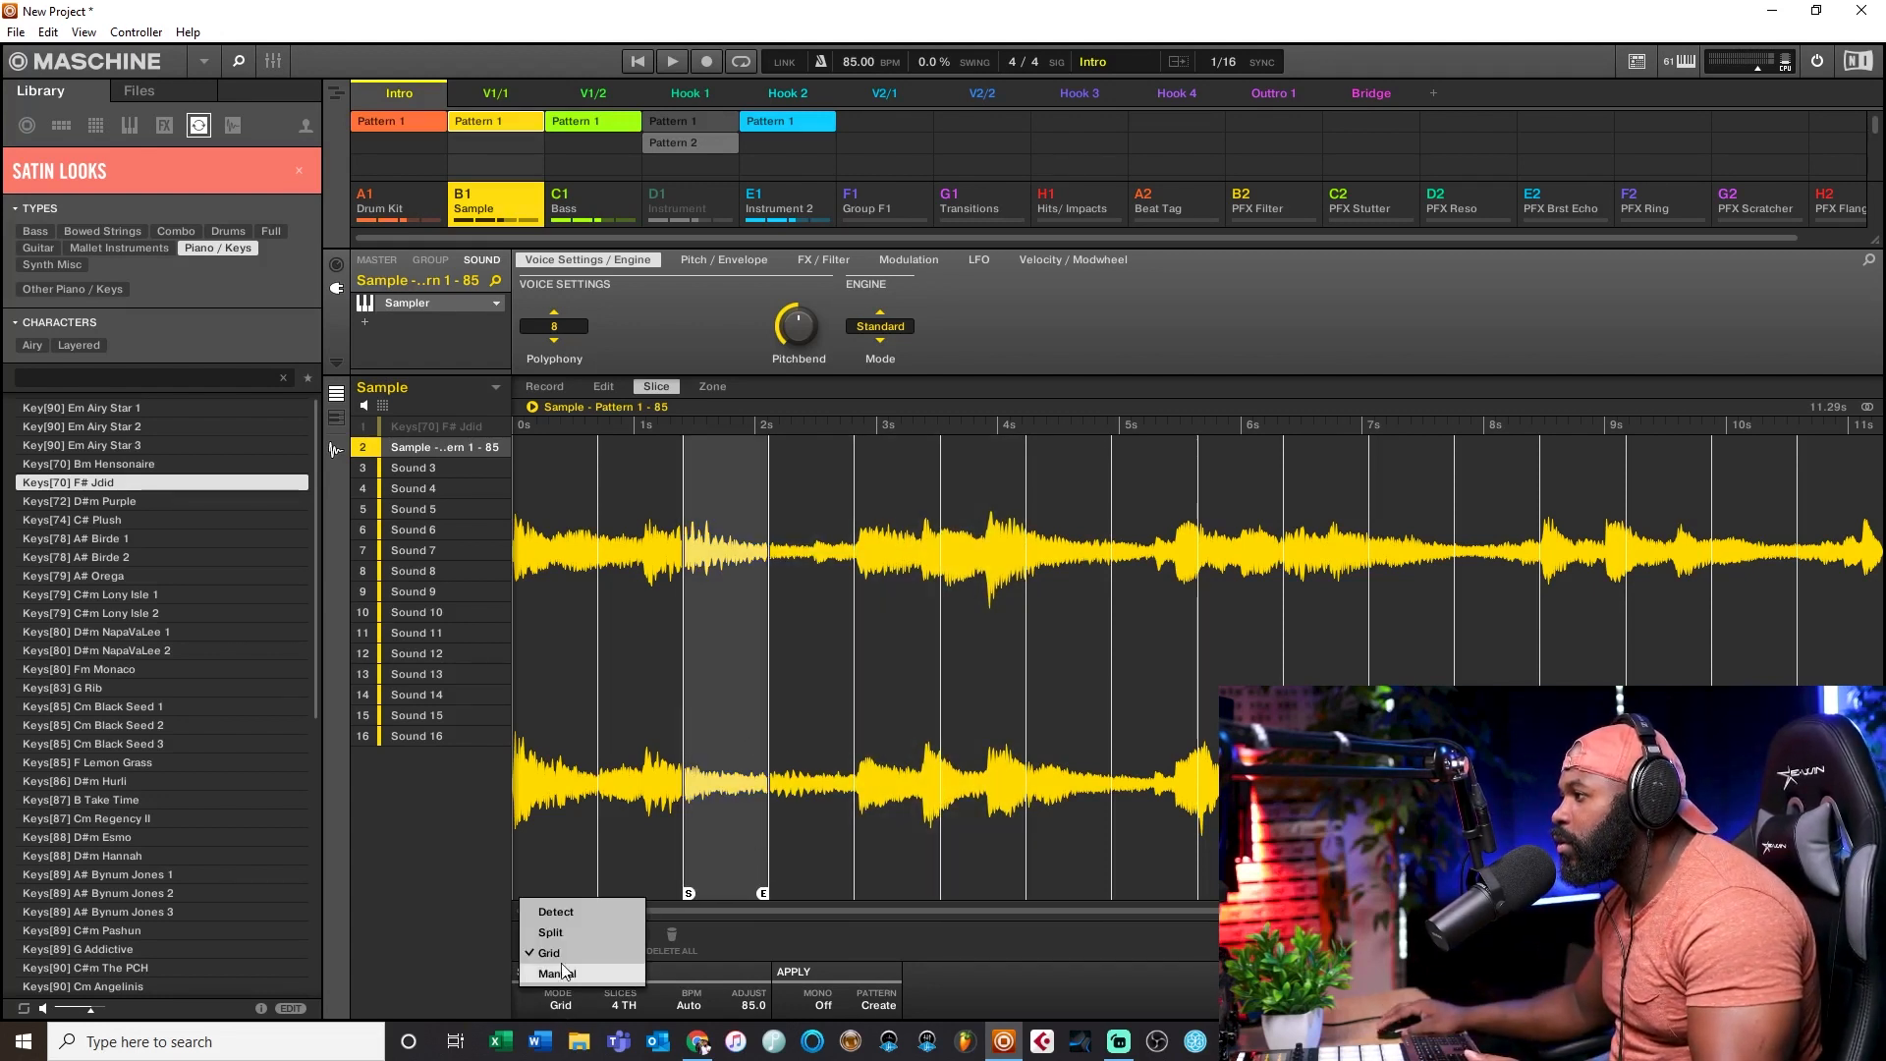
click(590, 923)
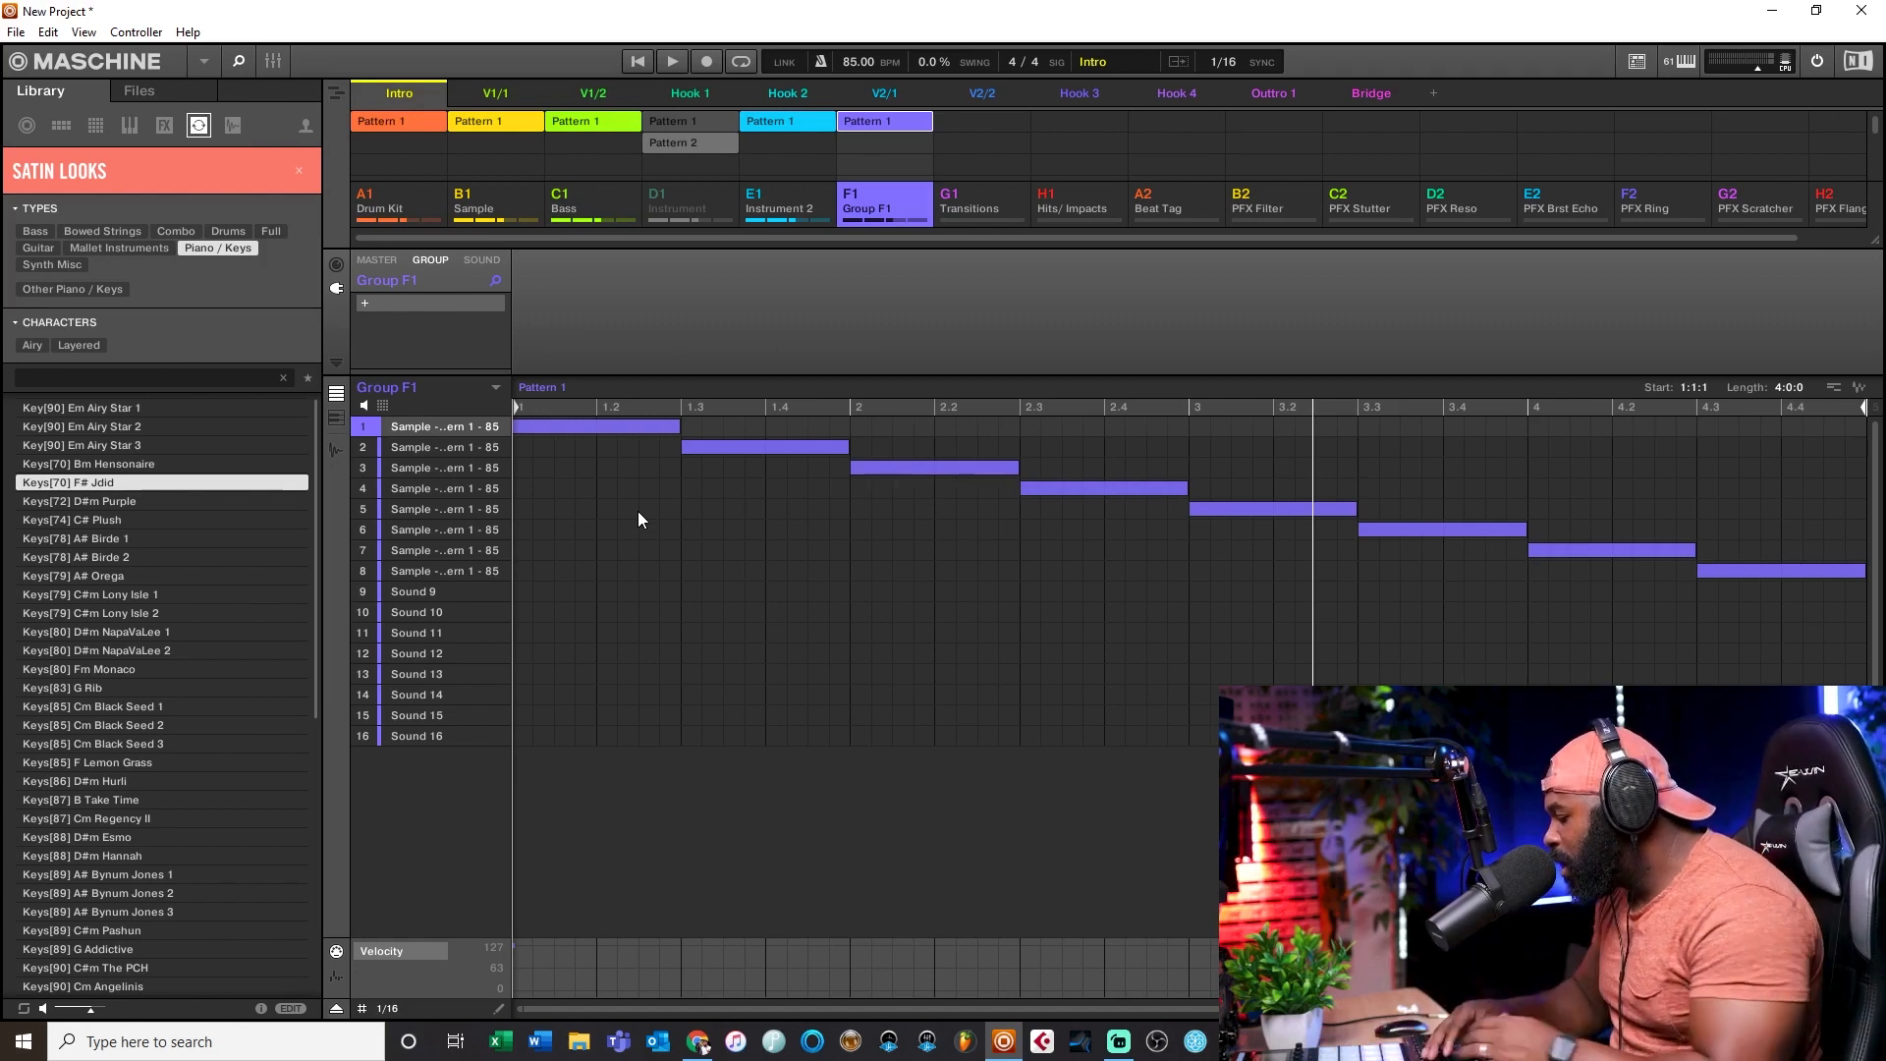
Step: Delete the generated notes in Group F1's Pattern 1, record a new sequence with the eight slices, and end recording
key(Delete)
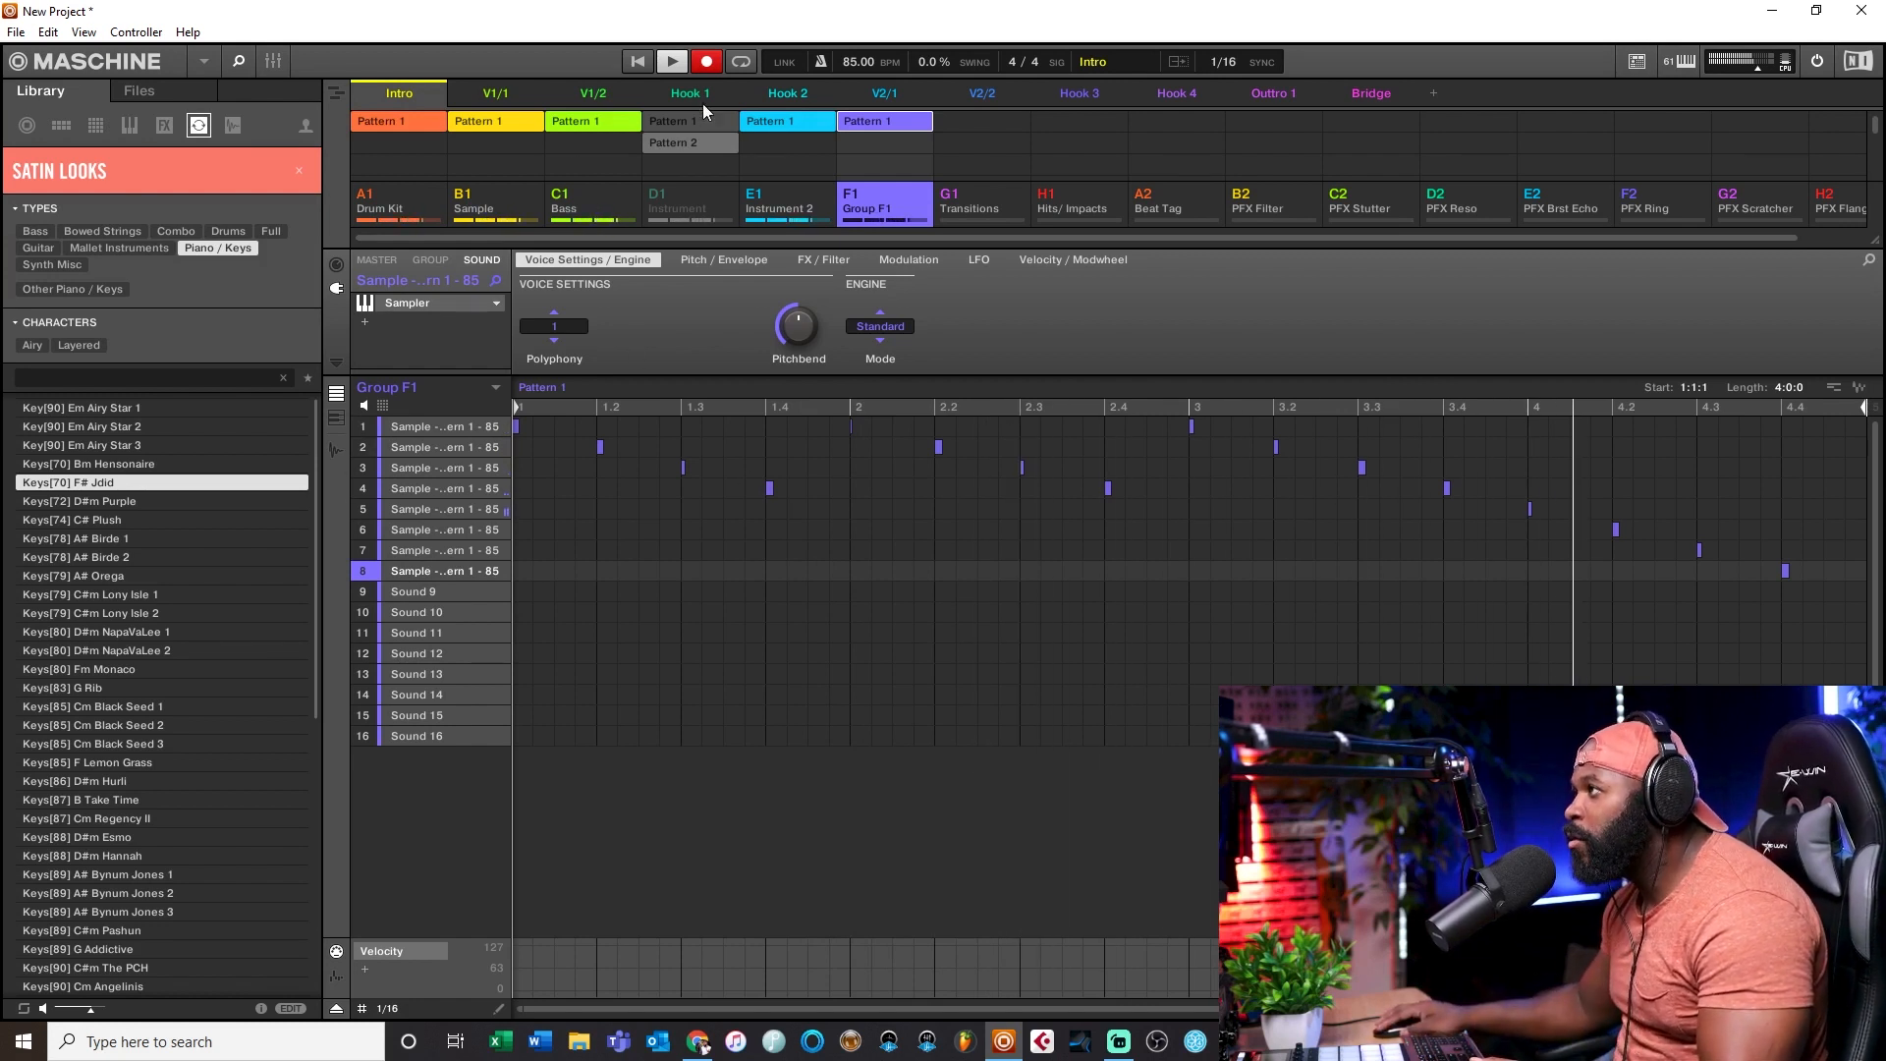
click(707, 63)
Step: Select the Drum Kit group, arm recording, and switch through Instrument 2 to Group F1
click(428, 202)
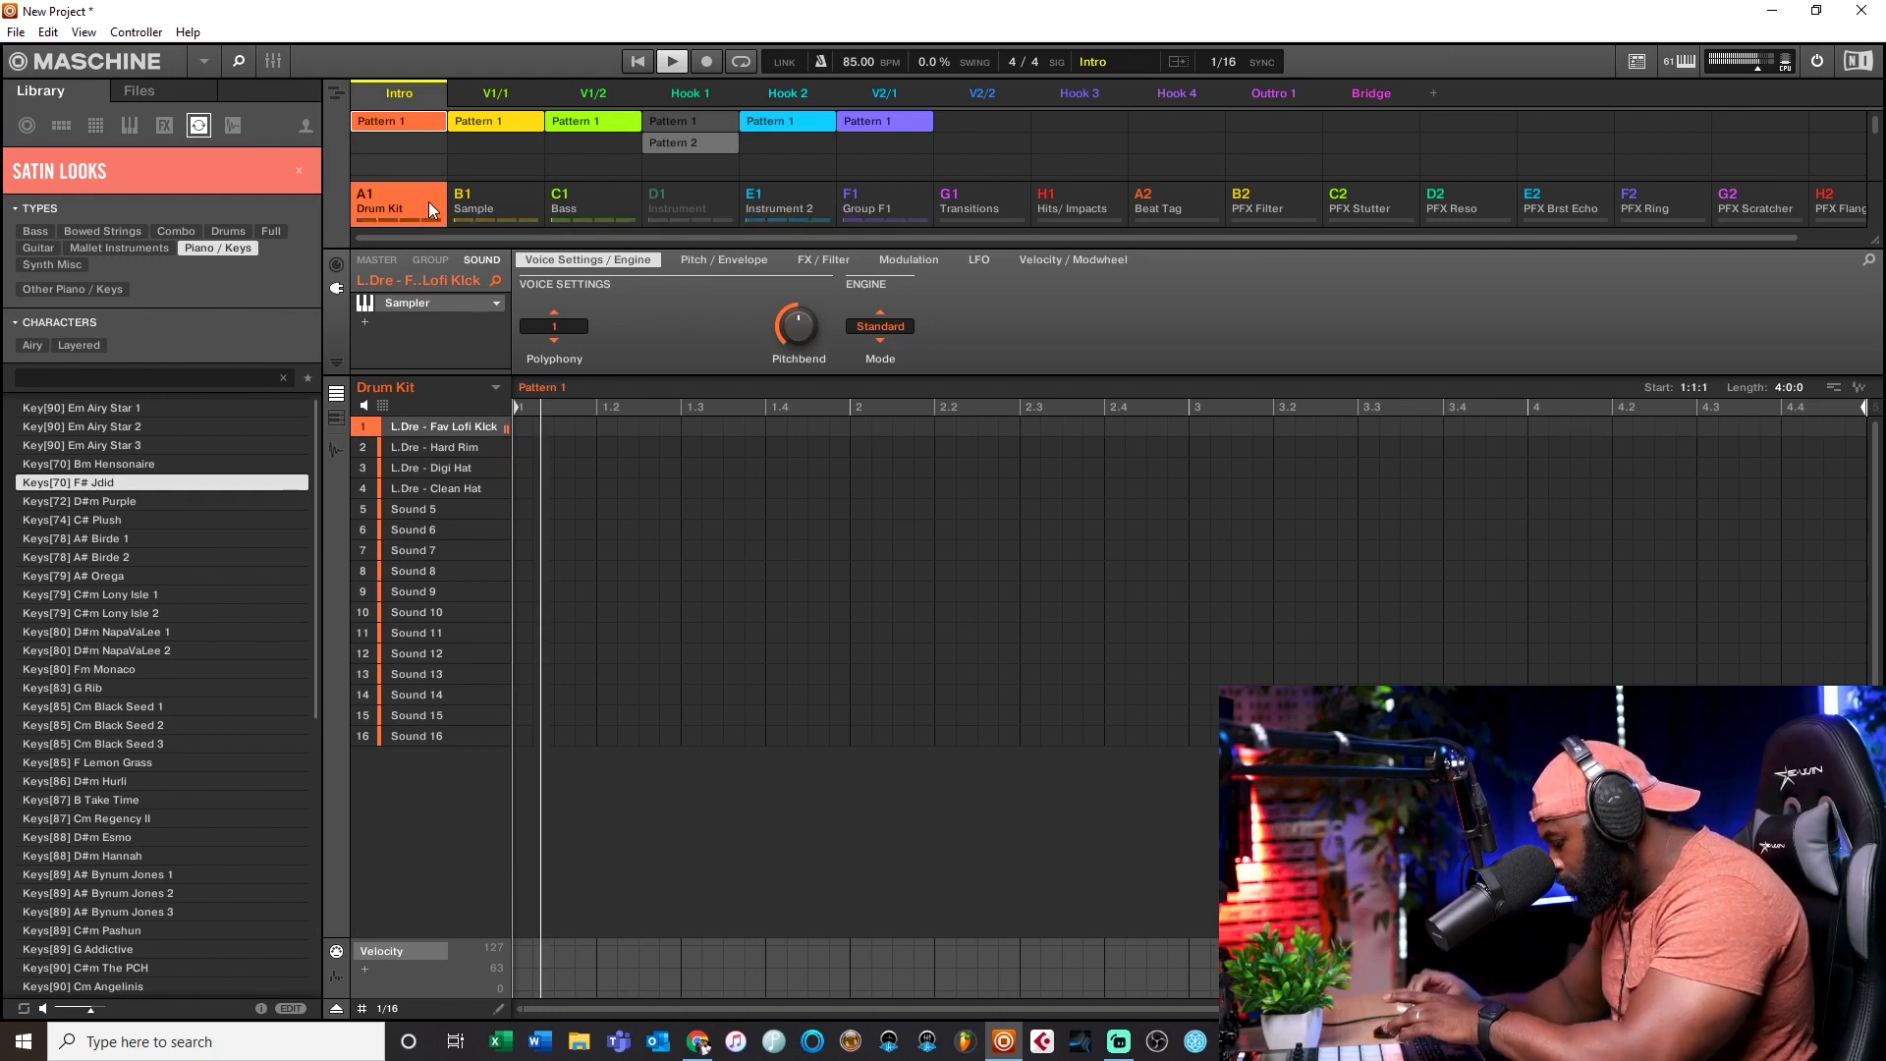
key(ctrl+r)
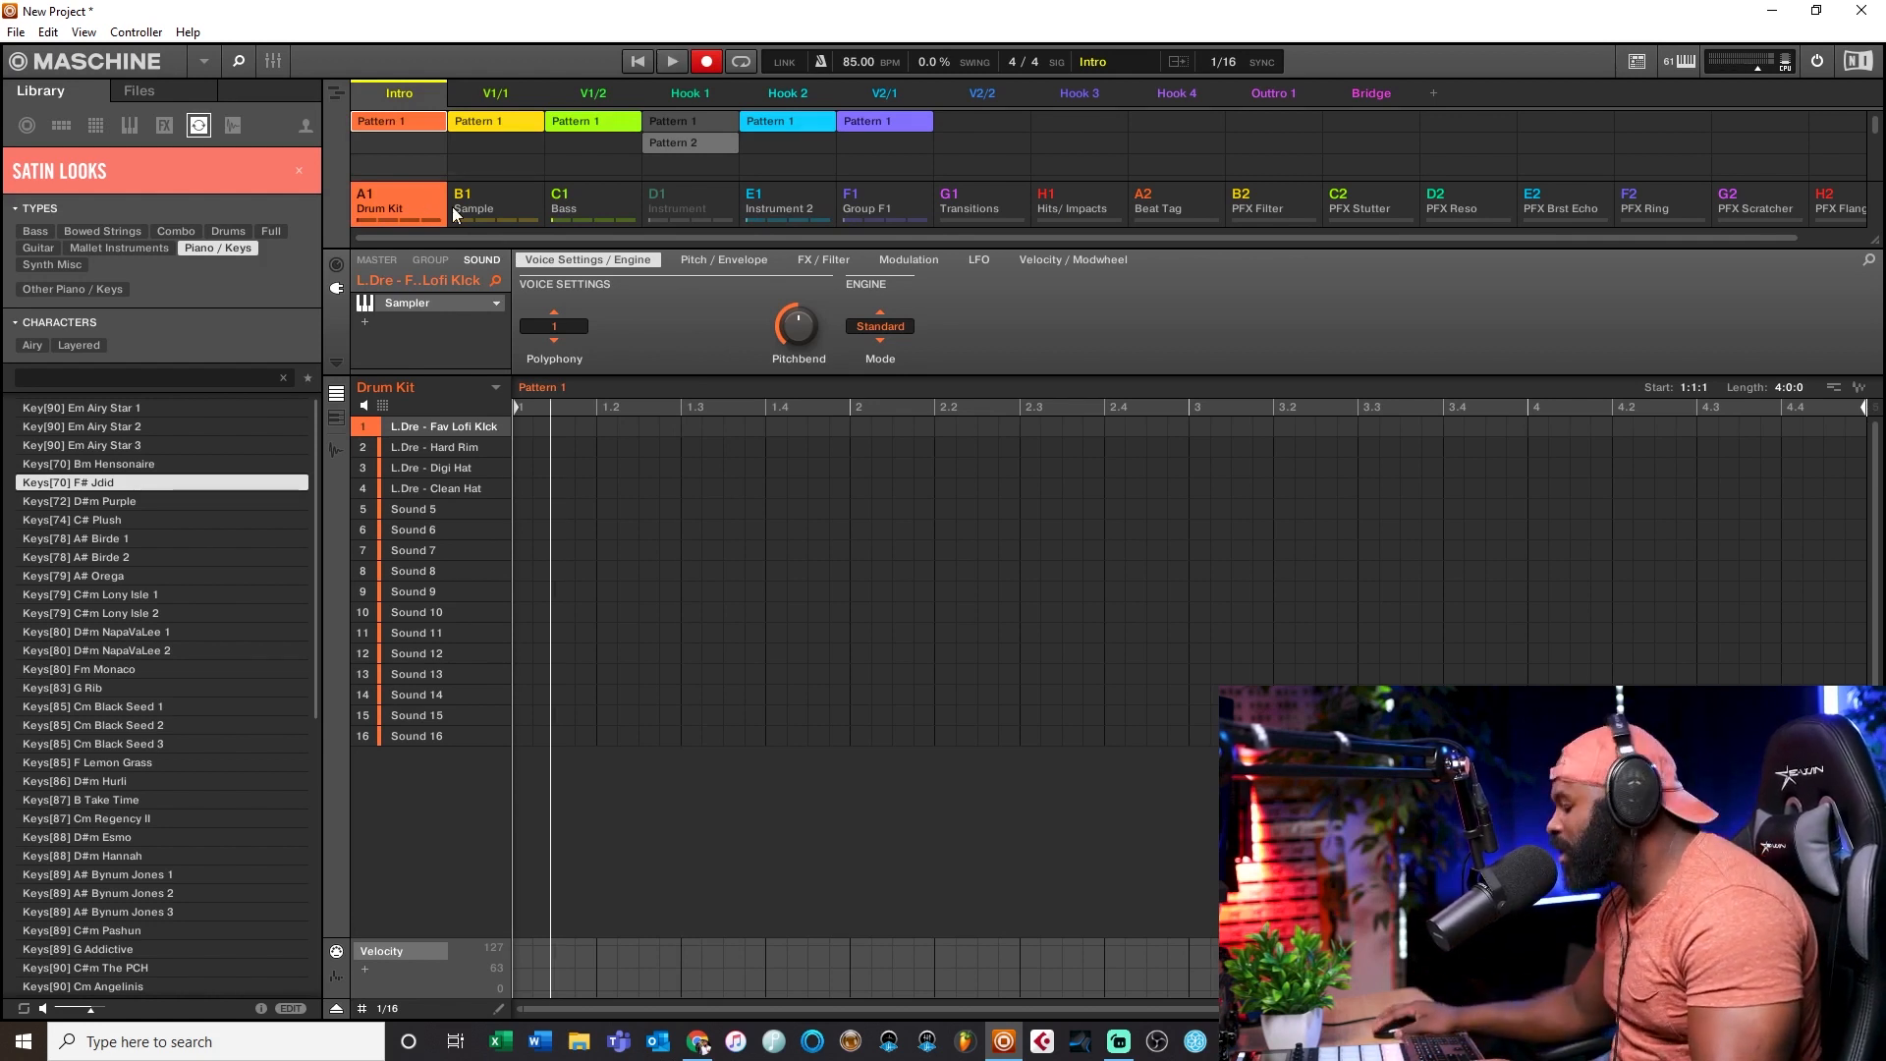
click(799, 204)
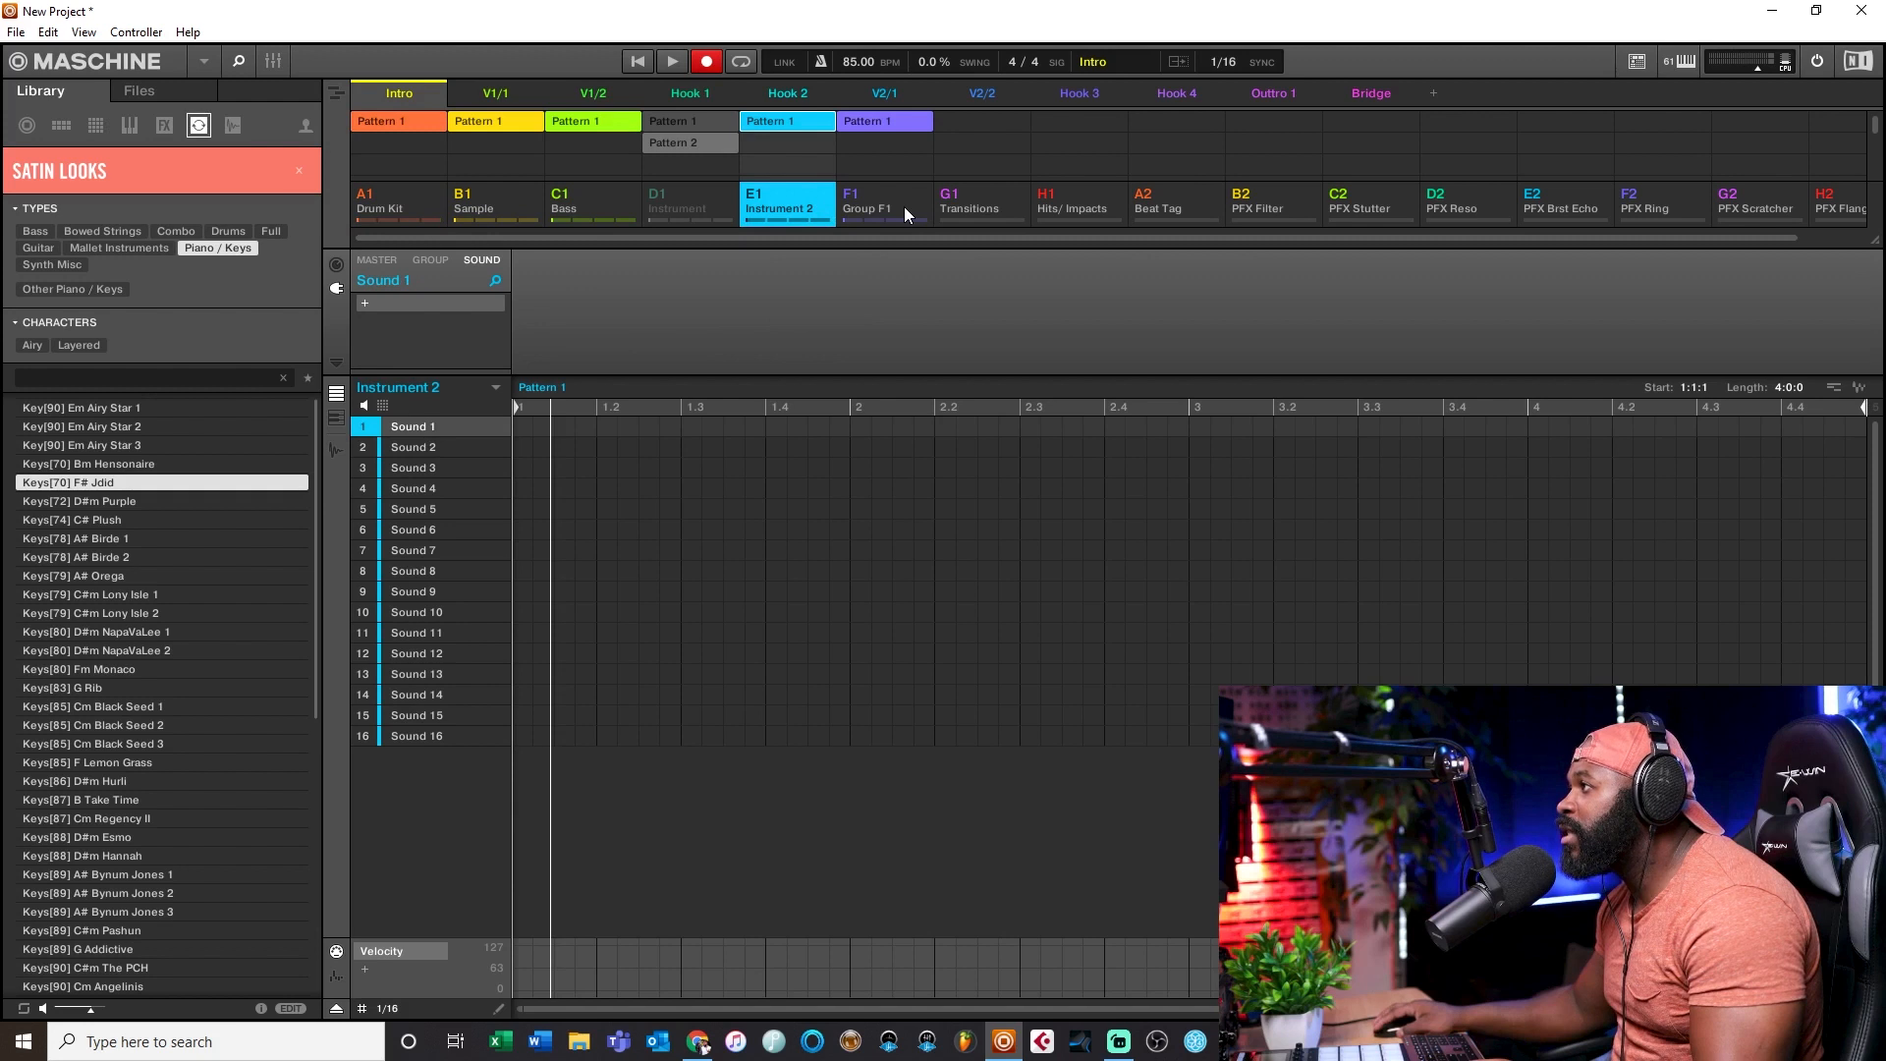
click(904, 214)
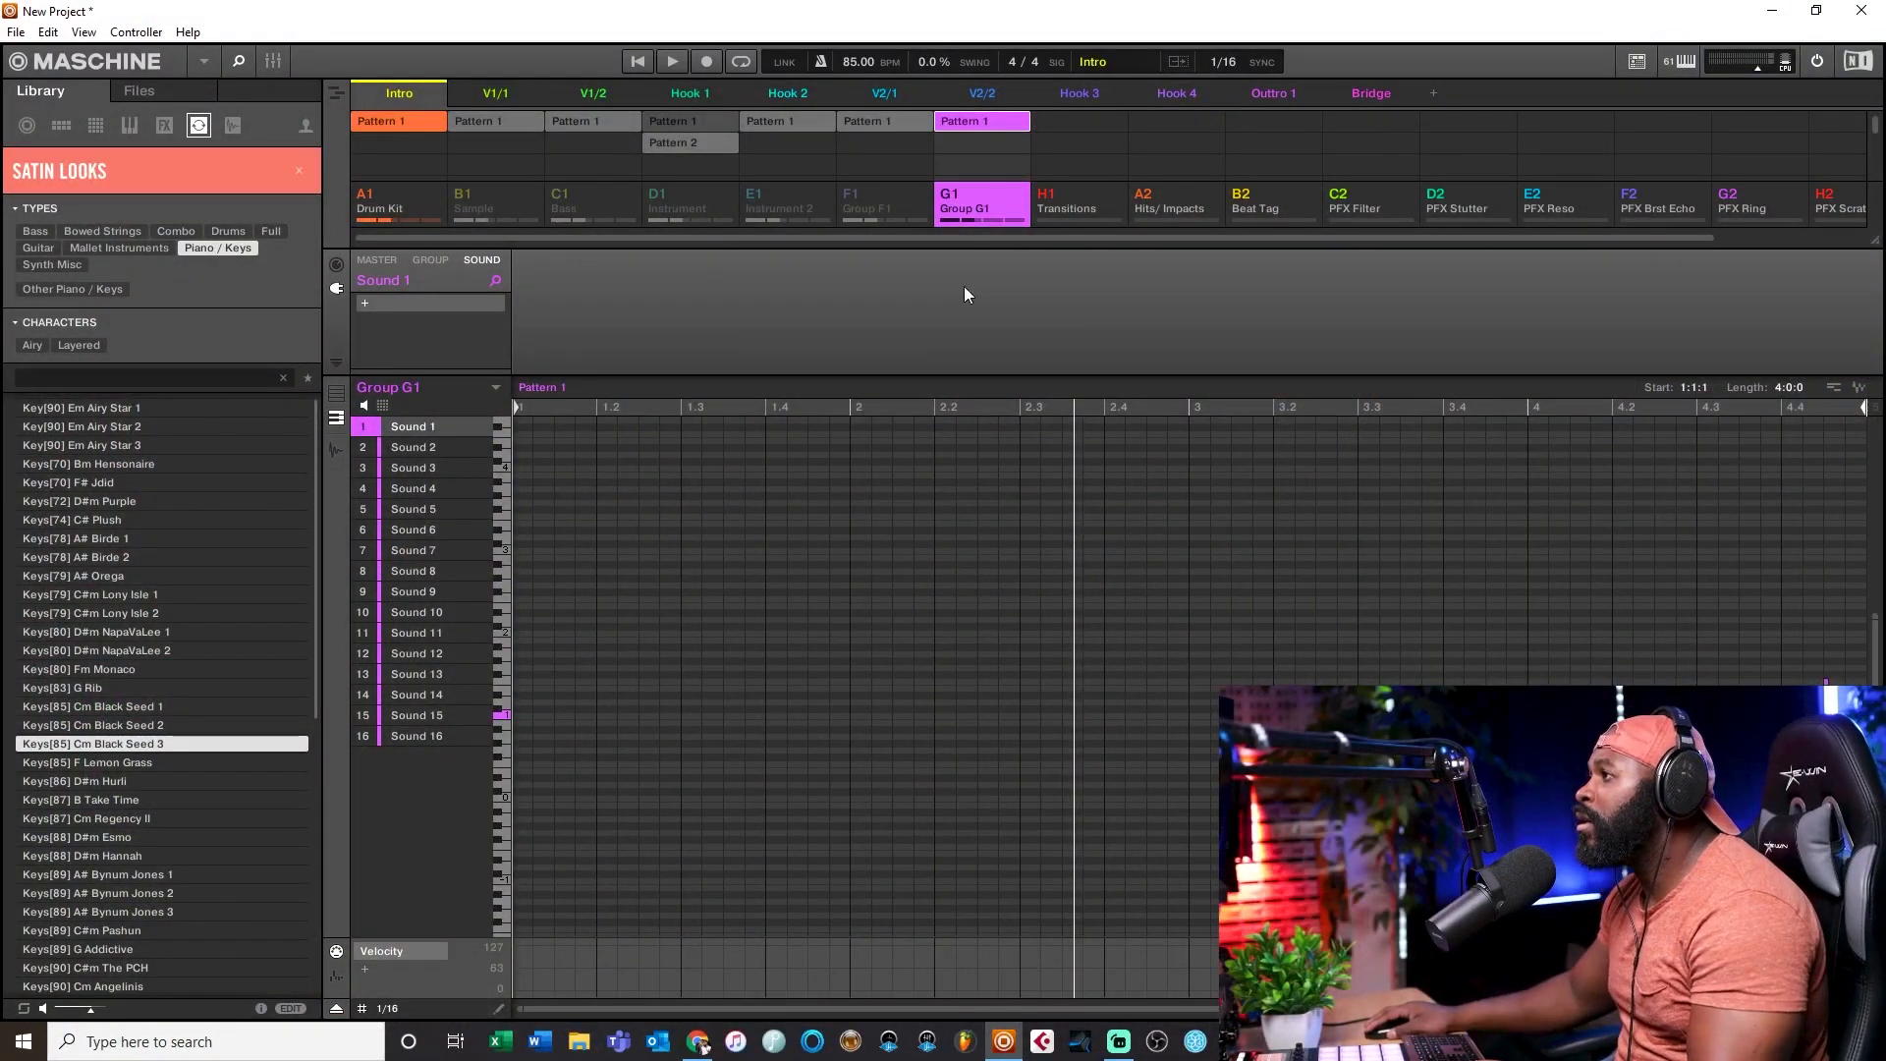
Step: Load the Serato Sample plug-in into Sound 1 of Group G1 and place its window over the workspace
drag(1415, 595, 1676, 717)
drag(1745, 477, 1786, 717)
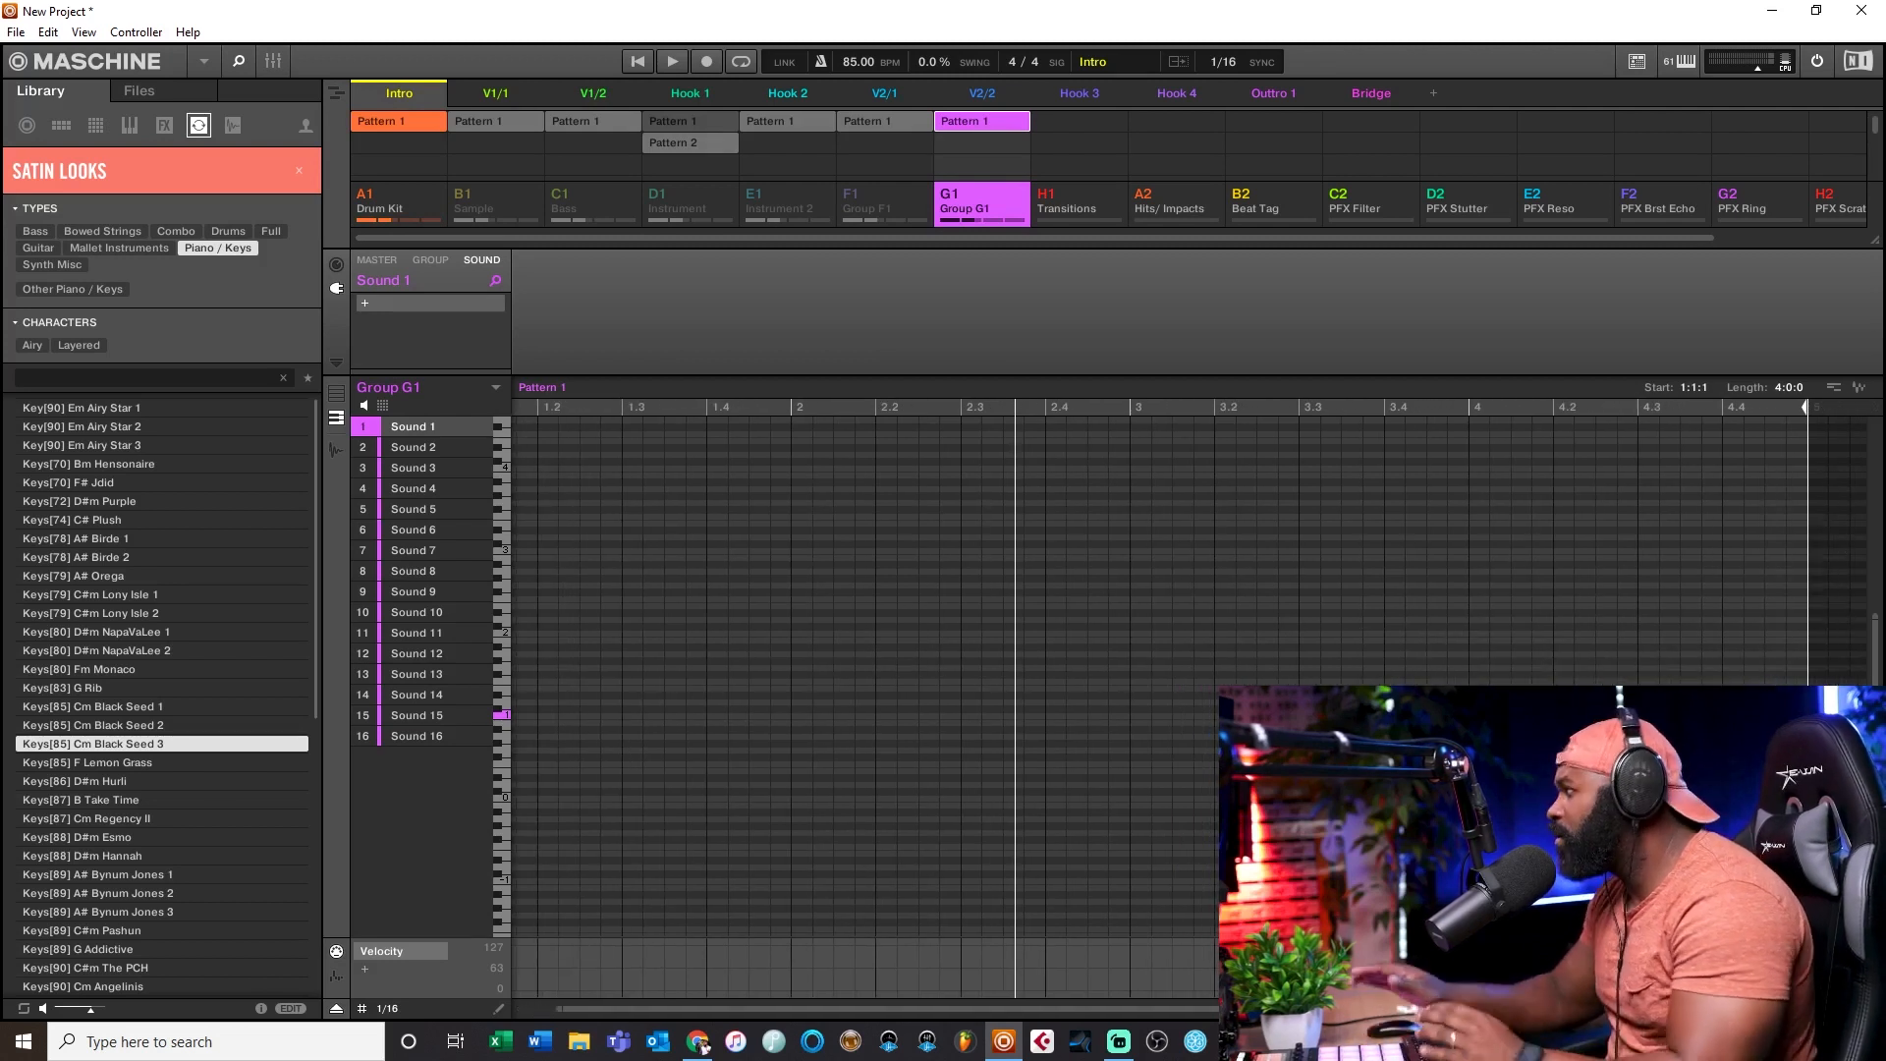
click(363, 308)
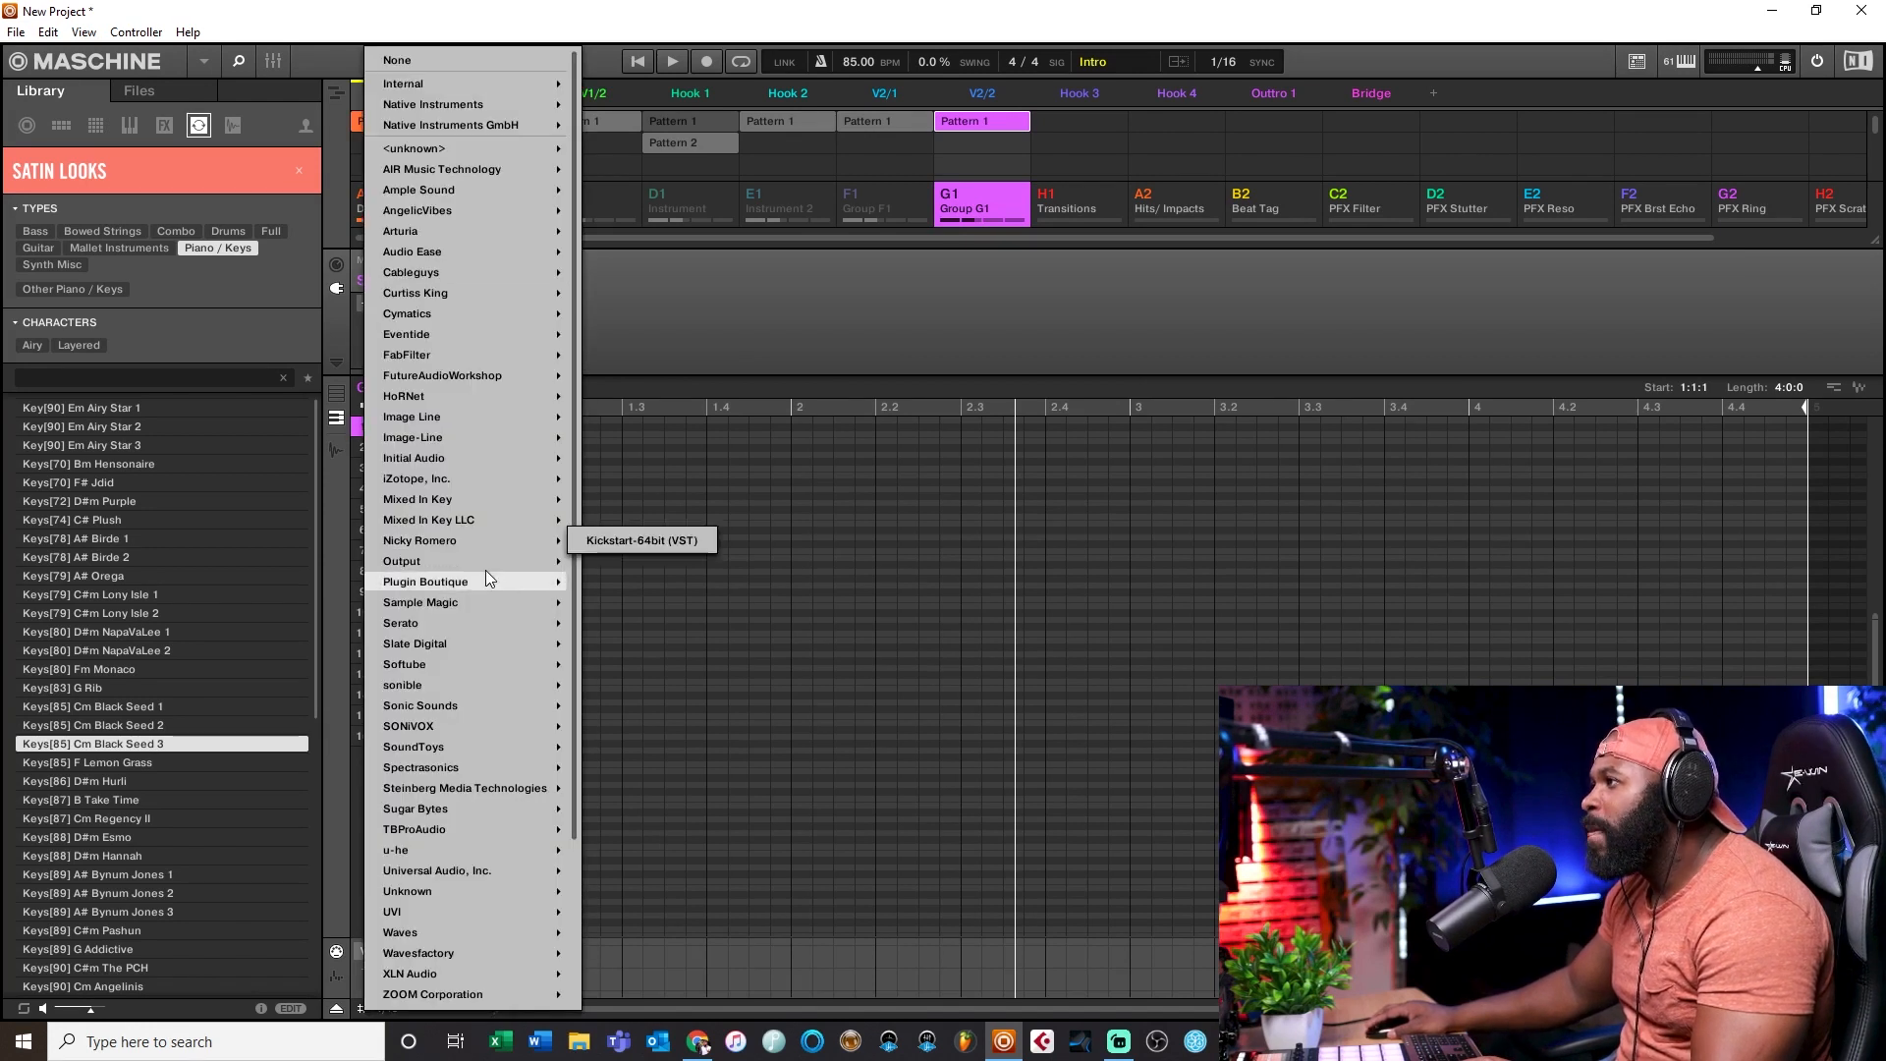
click(699, 349)
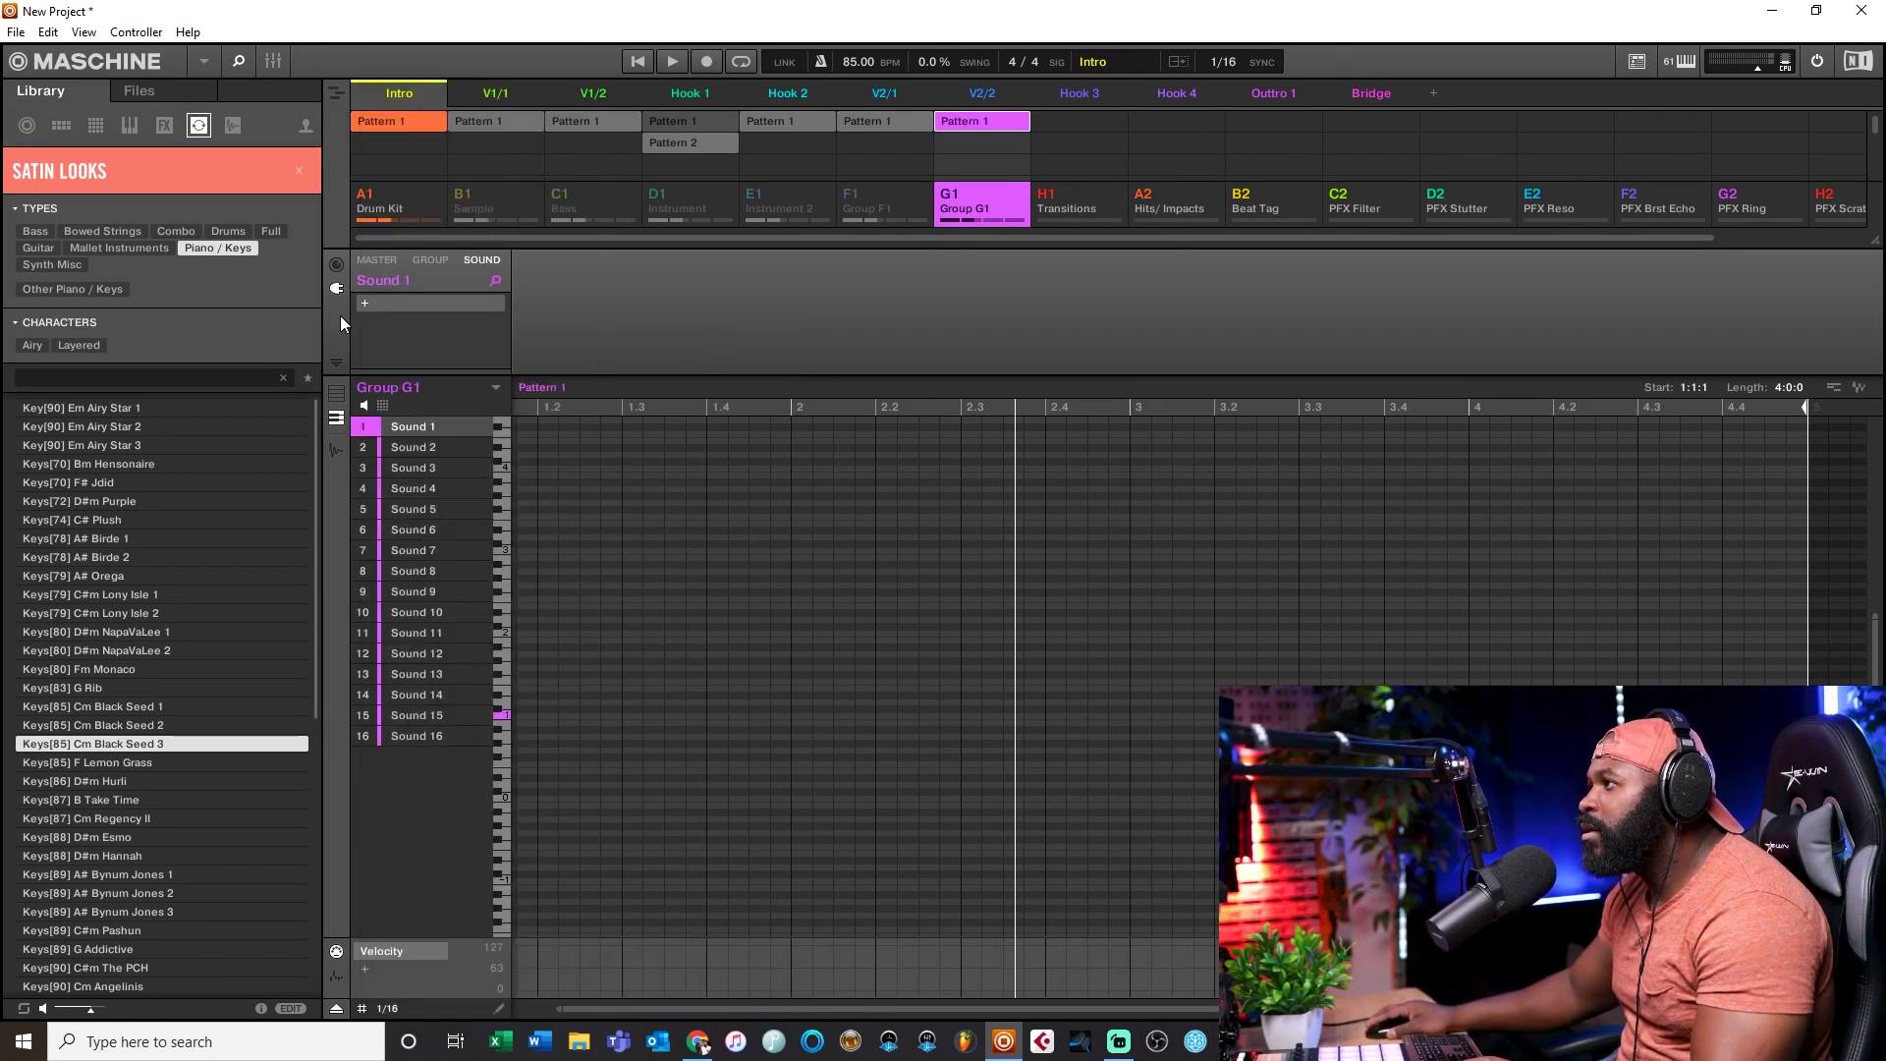
click(364, 307)
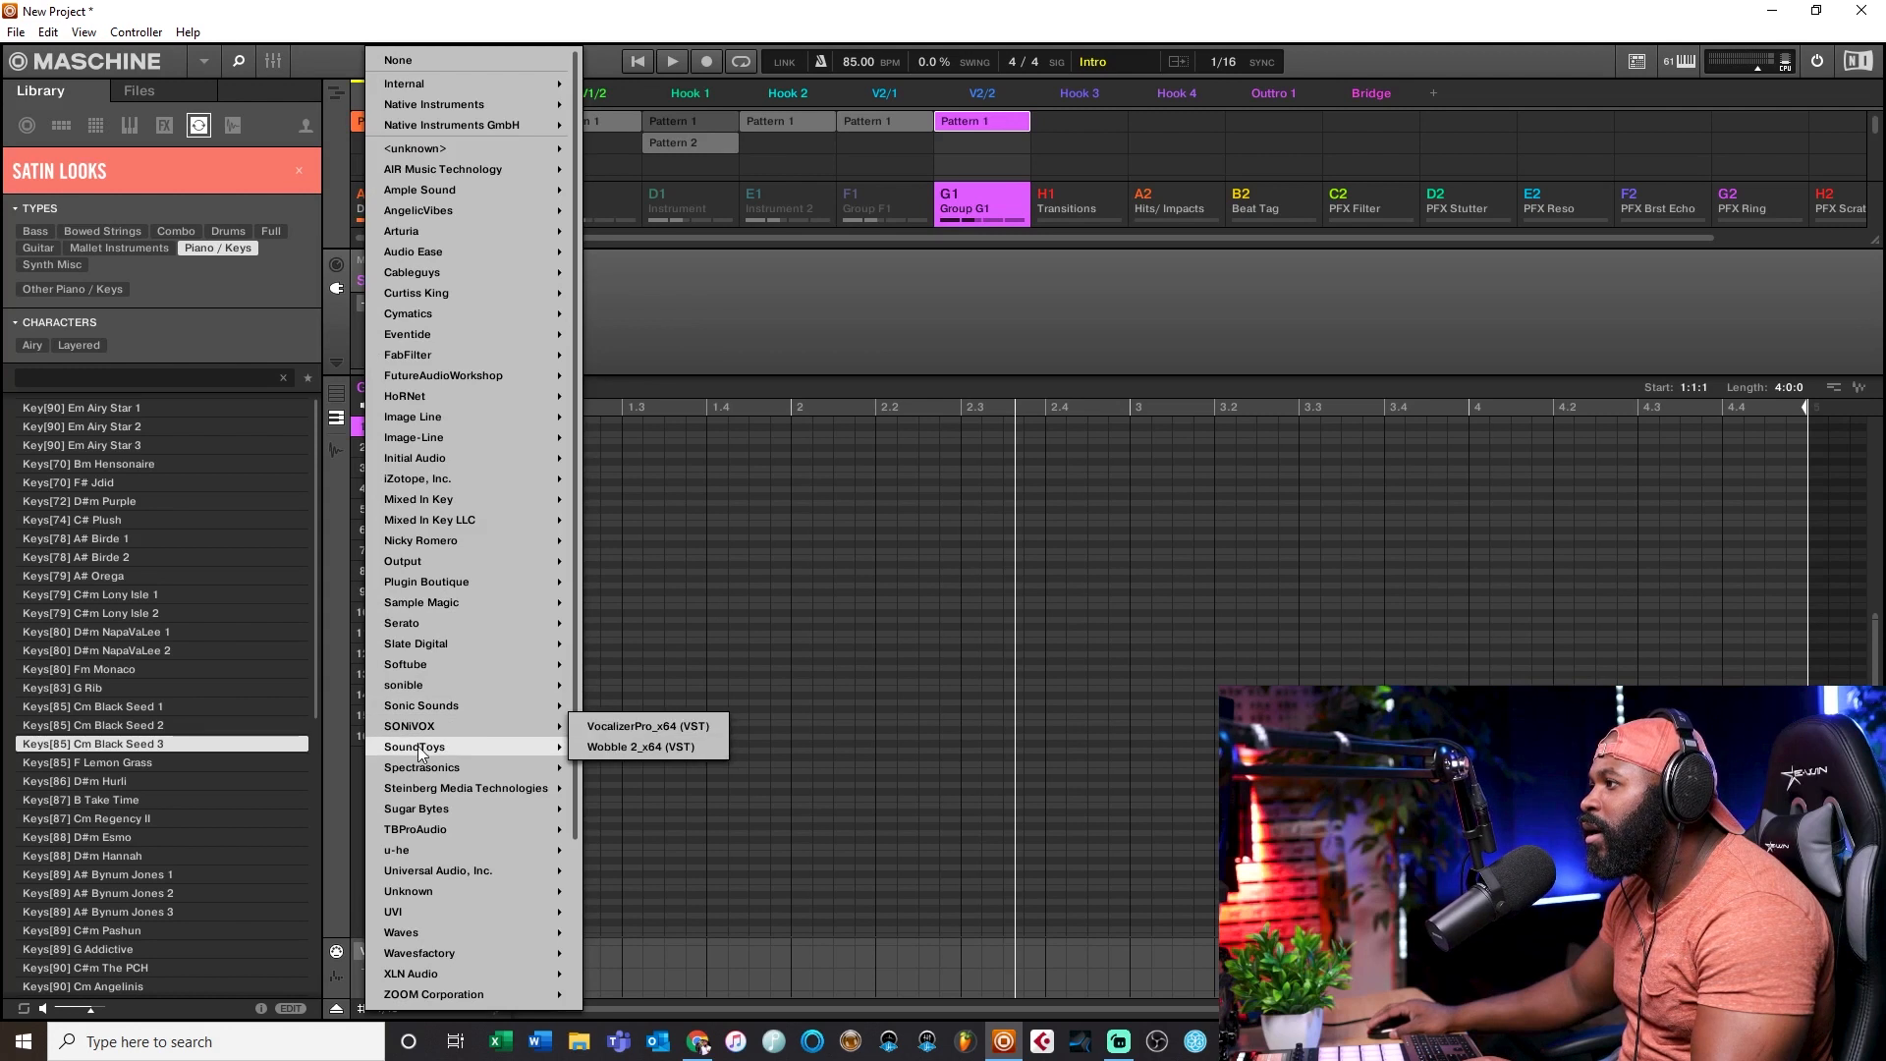
mouse_move(384, 790)
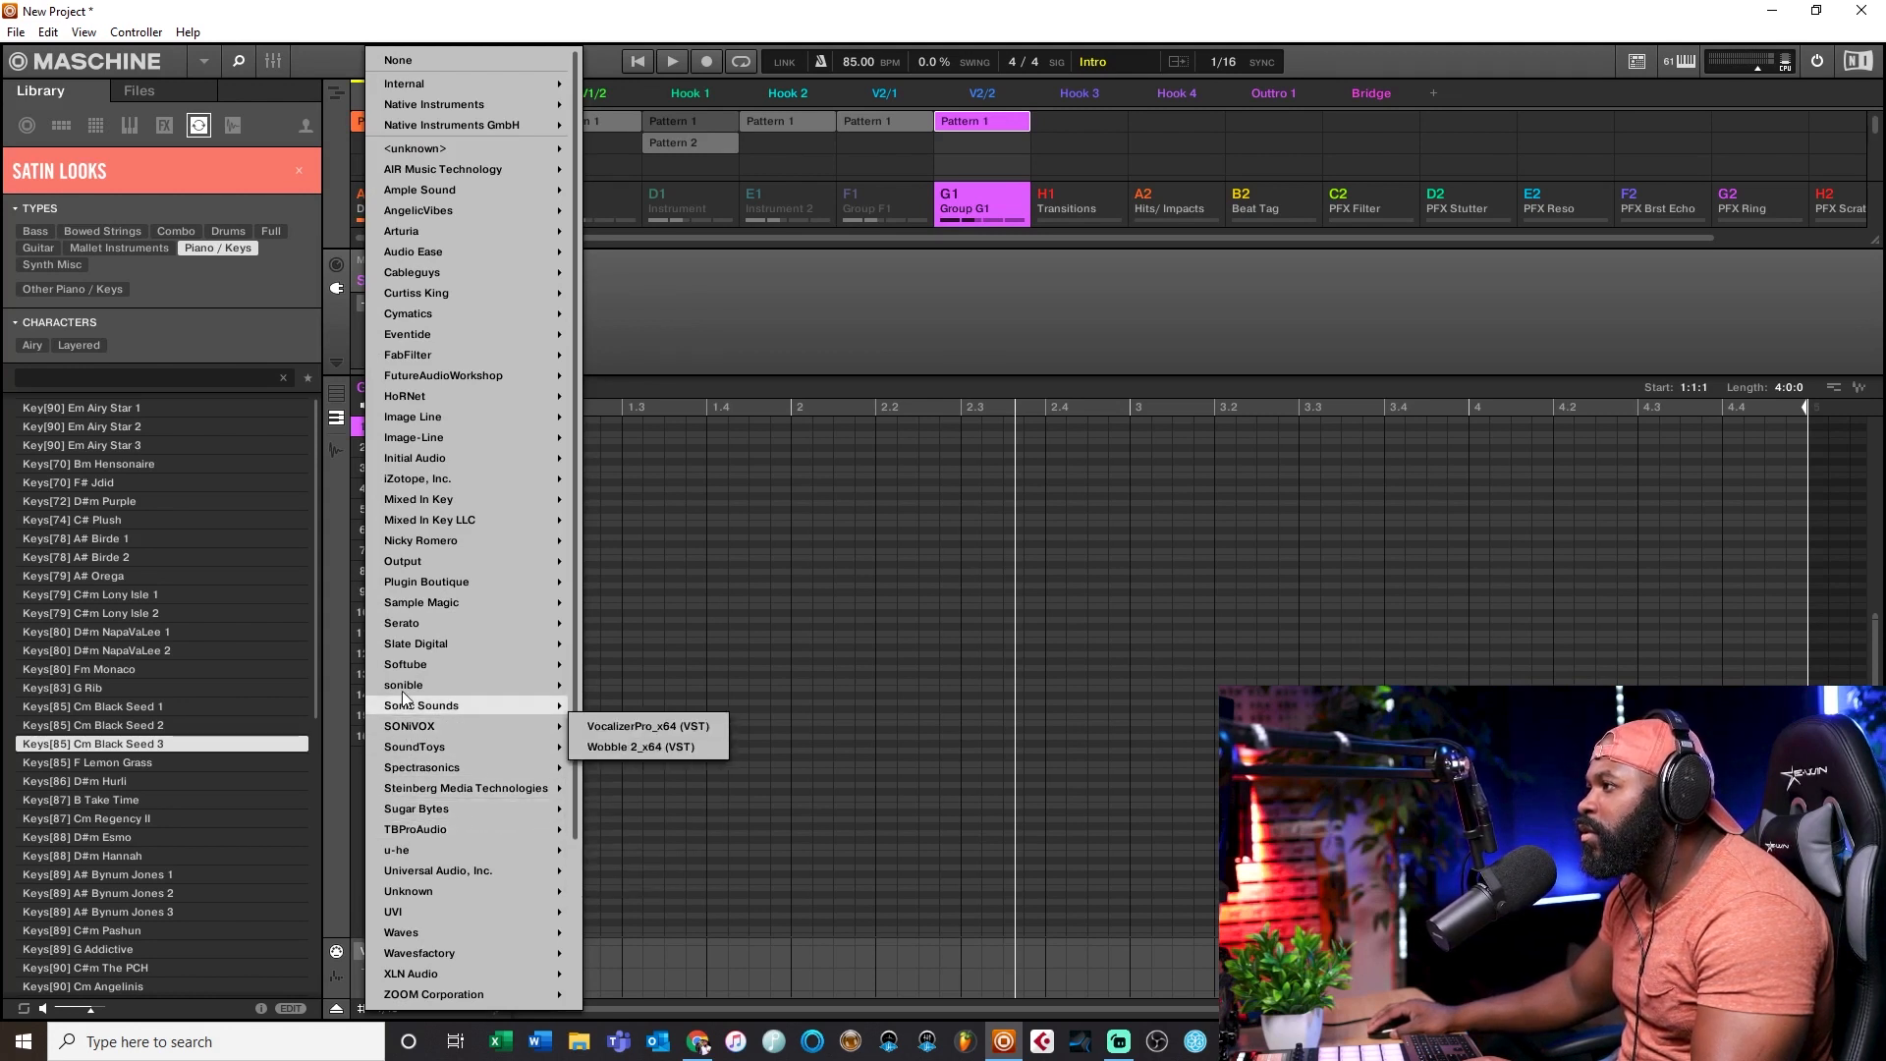
mouse_move(564, 623)
click(631, 624)
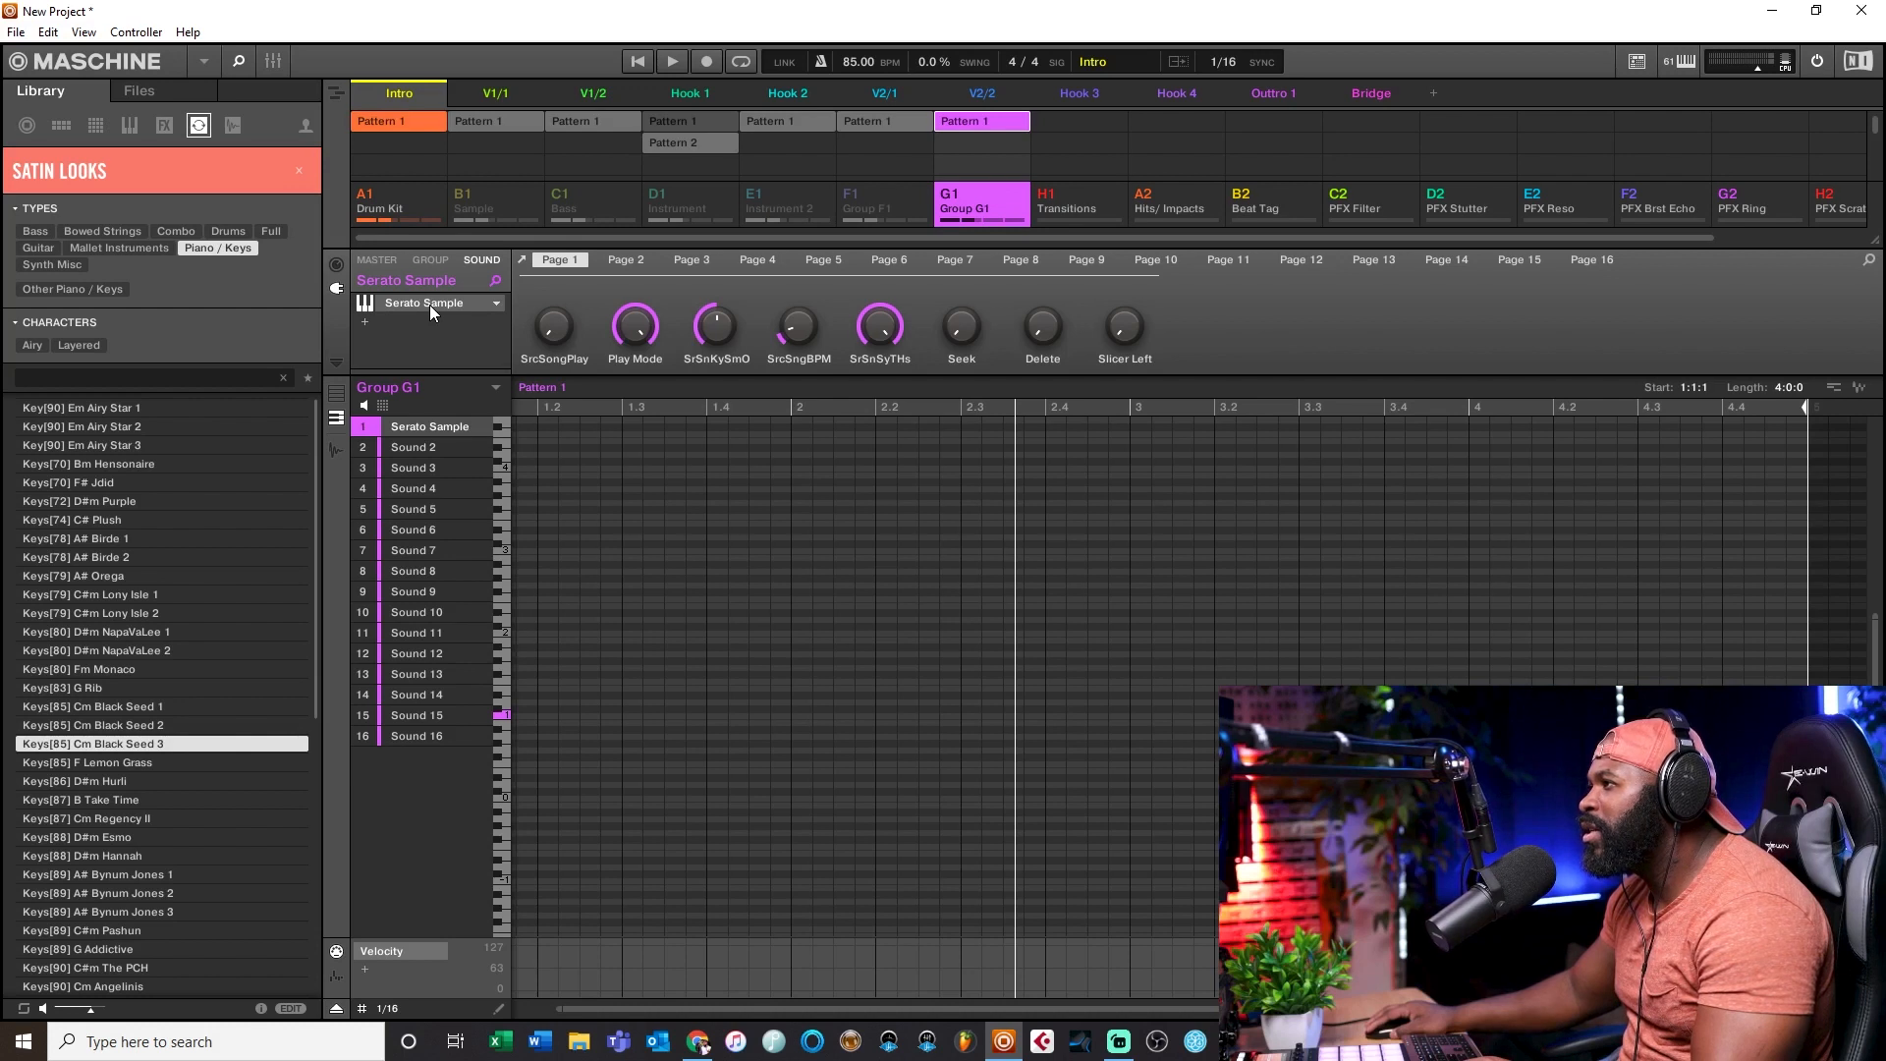
drag(507, 86, 776, 222)
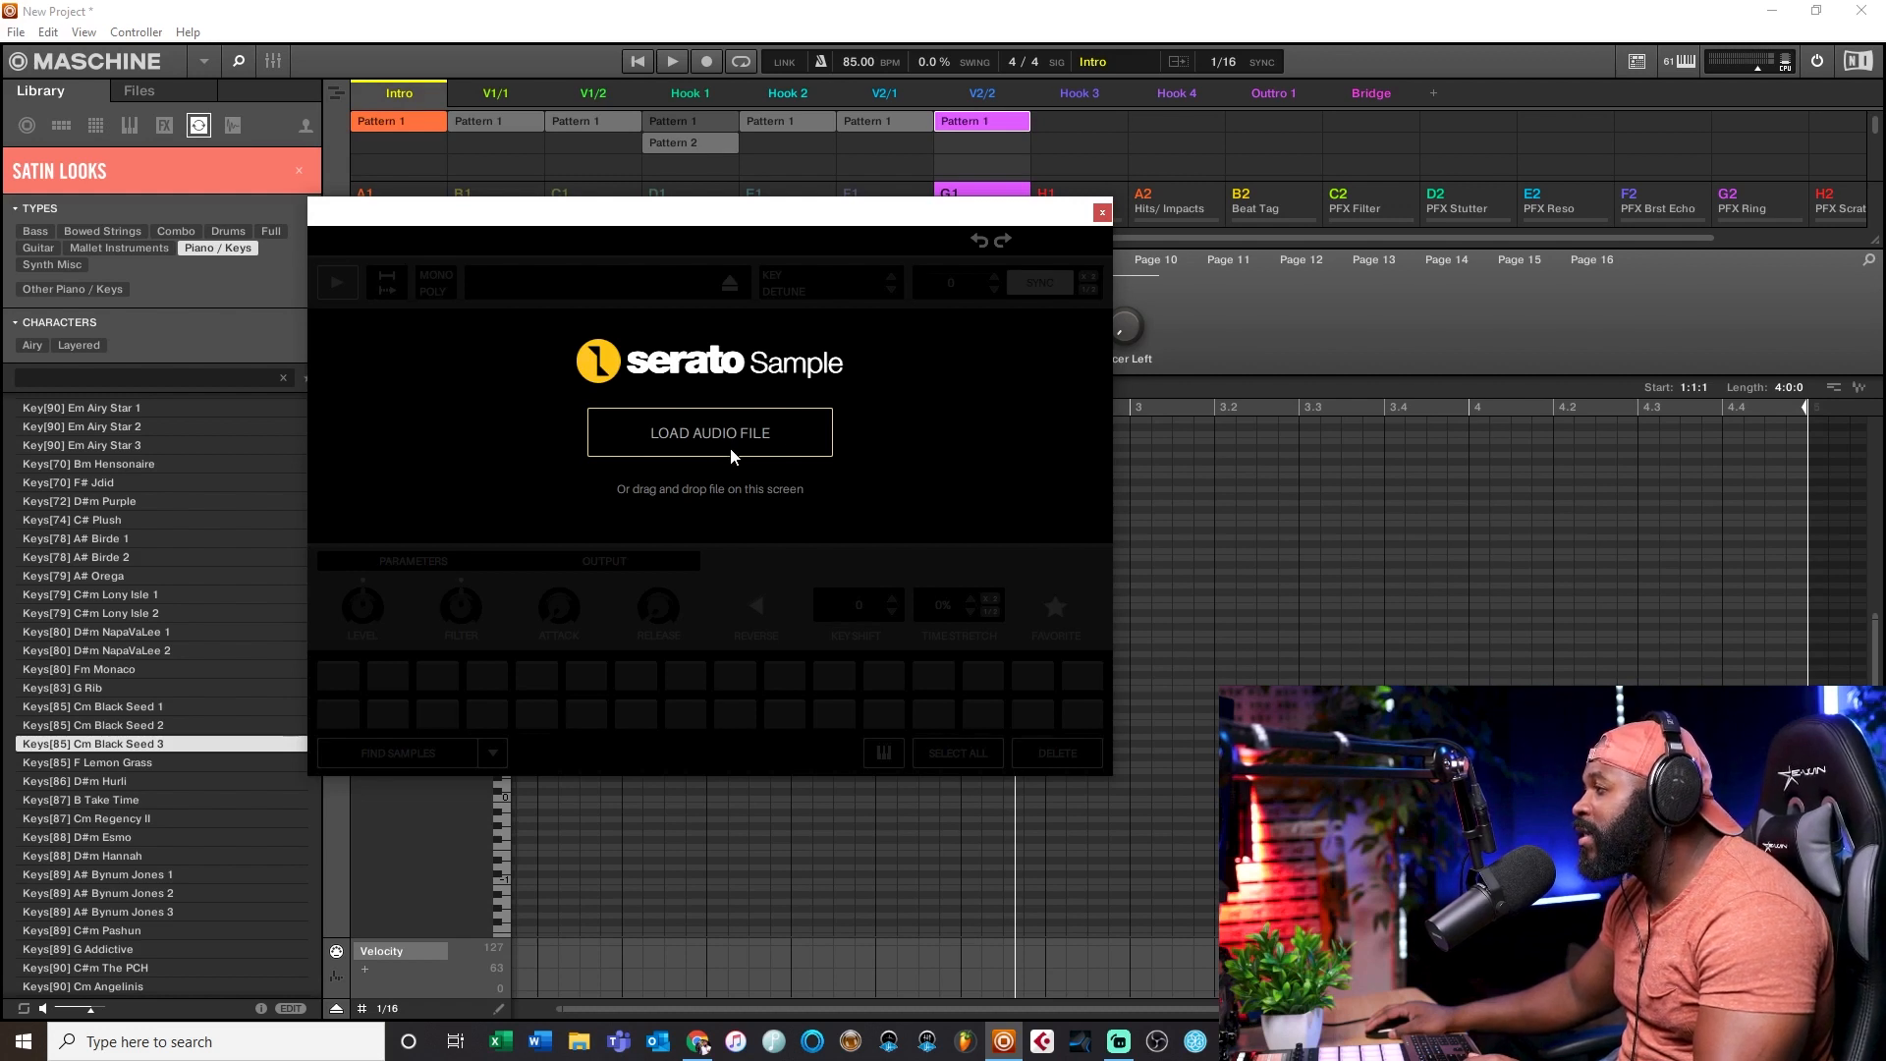
click(769, 449)
scroll(884, 491, down, 3)
scroll(822, 485, up, 3)
scroll(747, 462, down, 3)
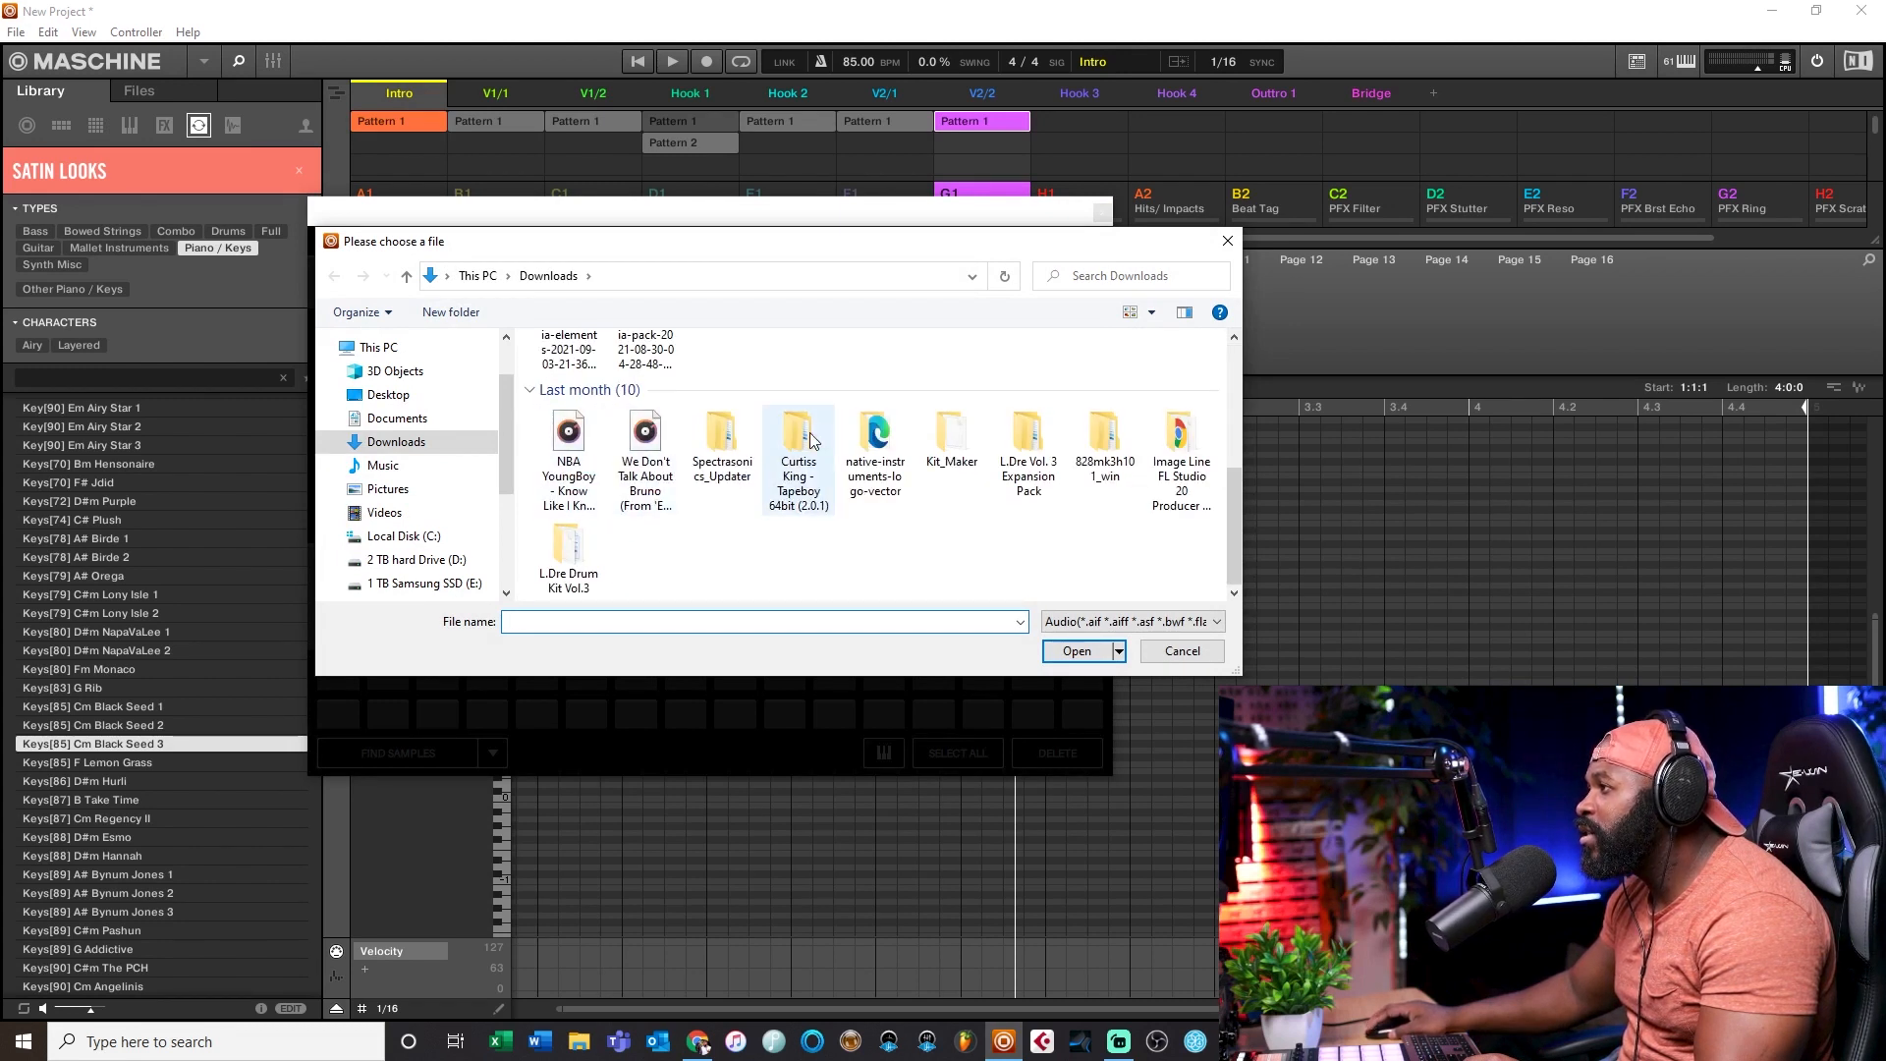
click(1184, 650)
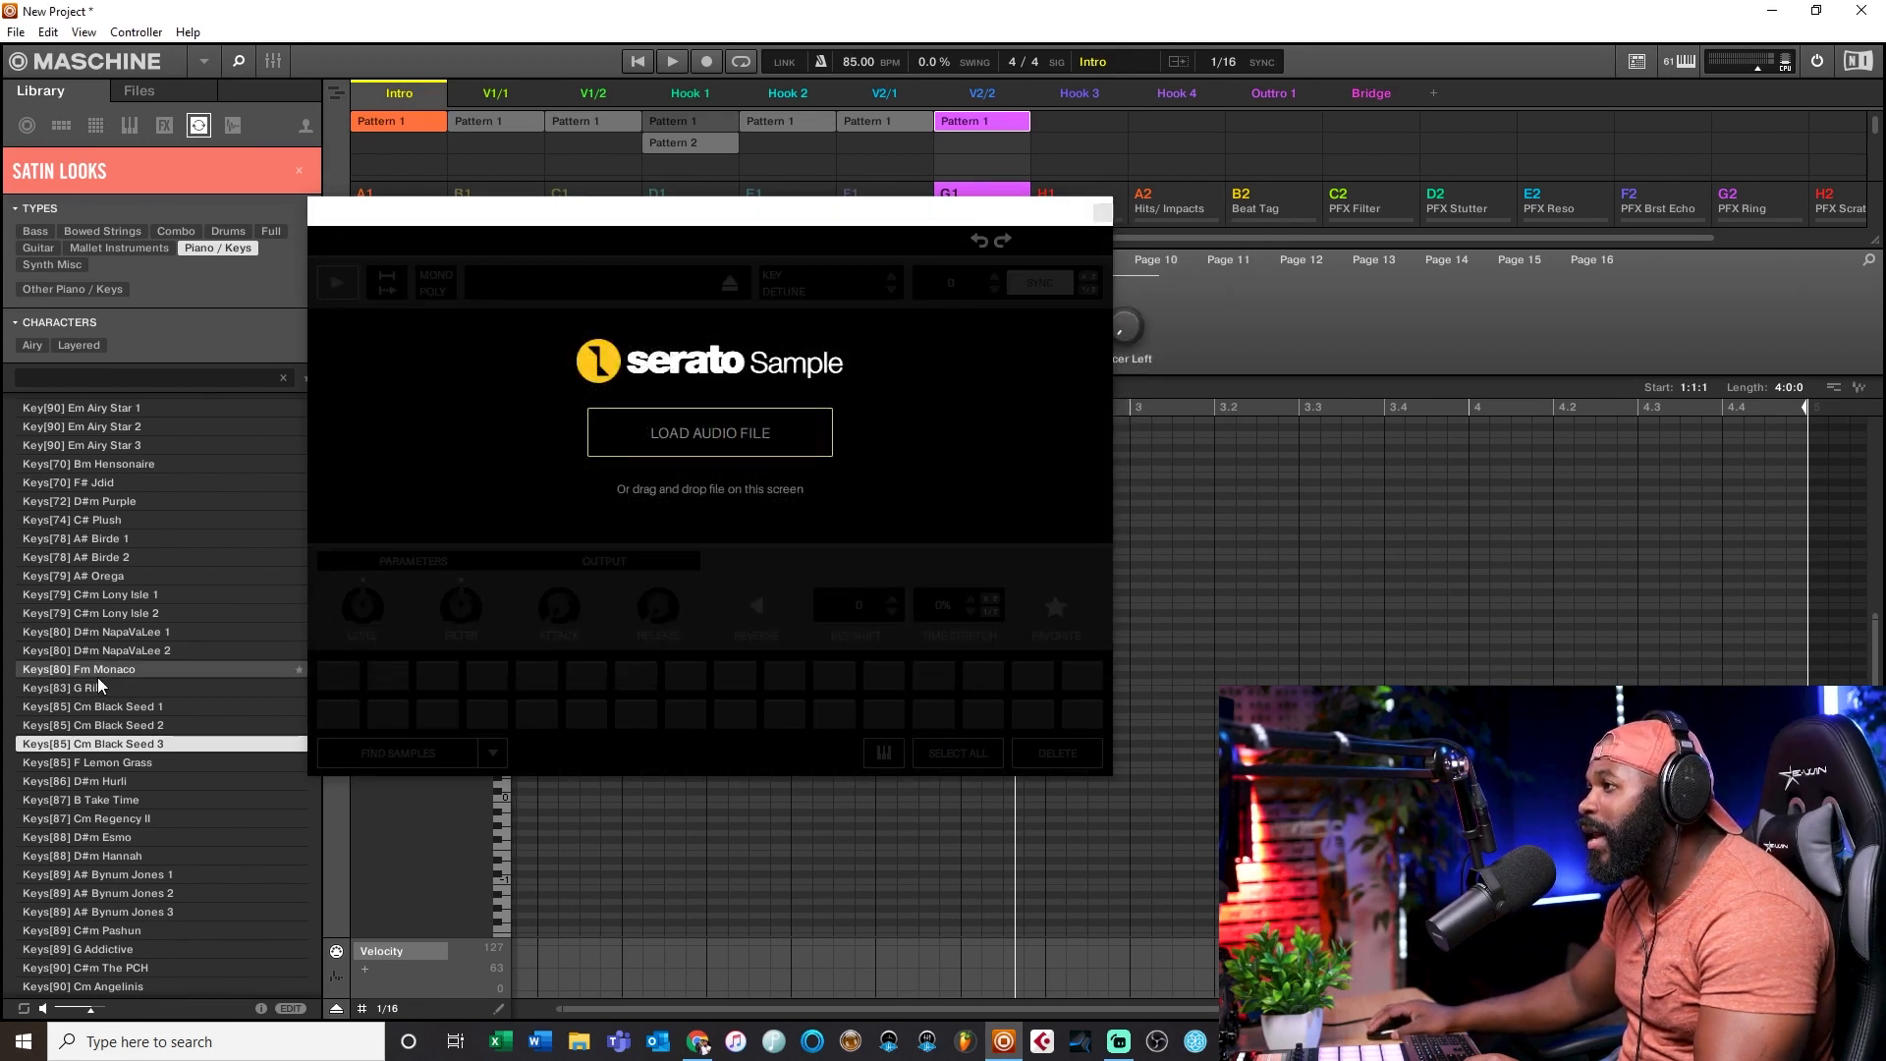
Step: Load Keys[80] Fm Monaco into Serato Sample, audition other key loops from the library, and replace it with Keys[87] Cm Regency II
drag(99, 678, 646, 464)
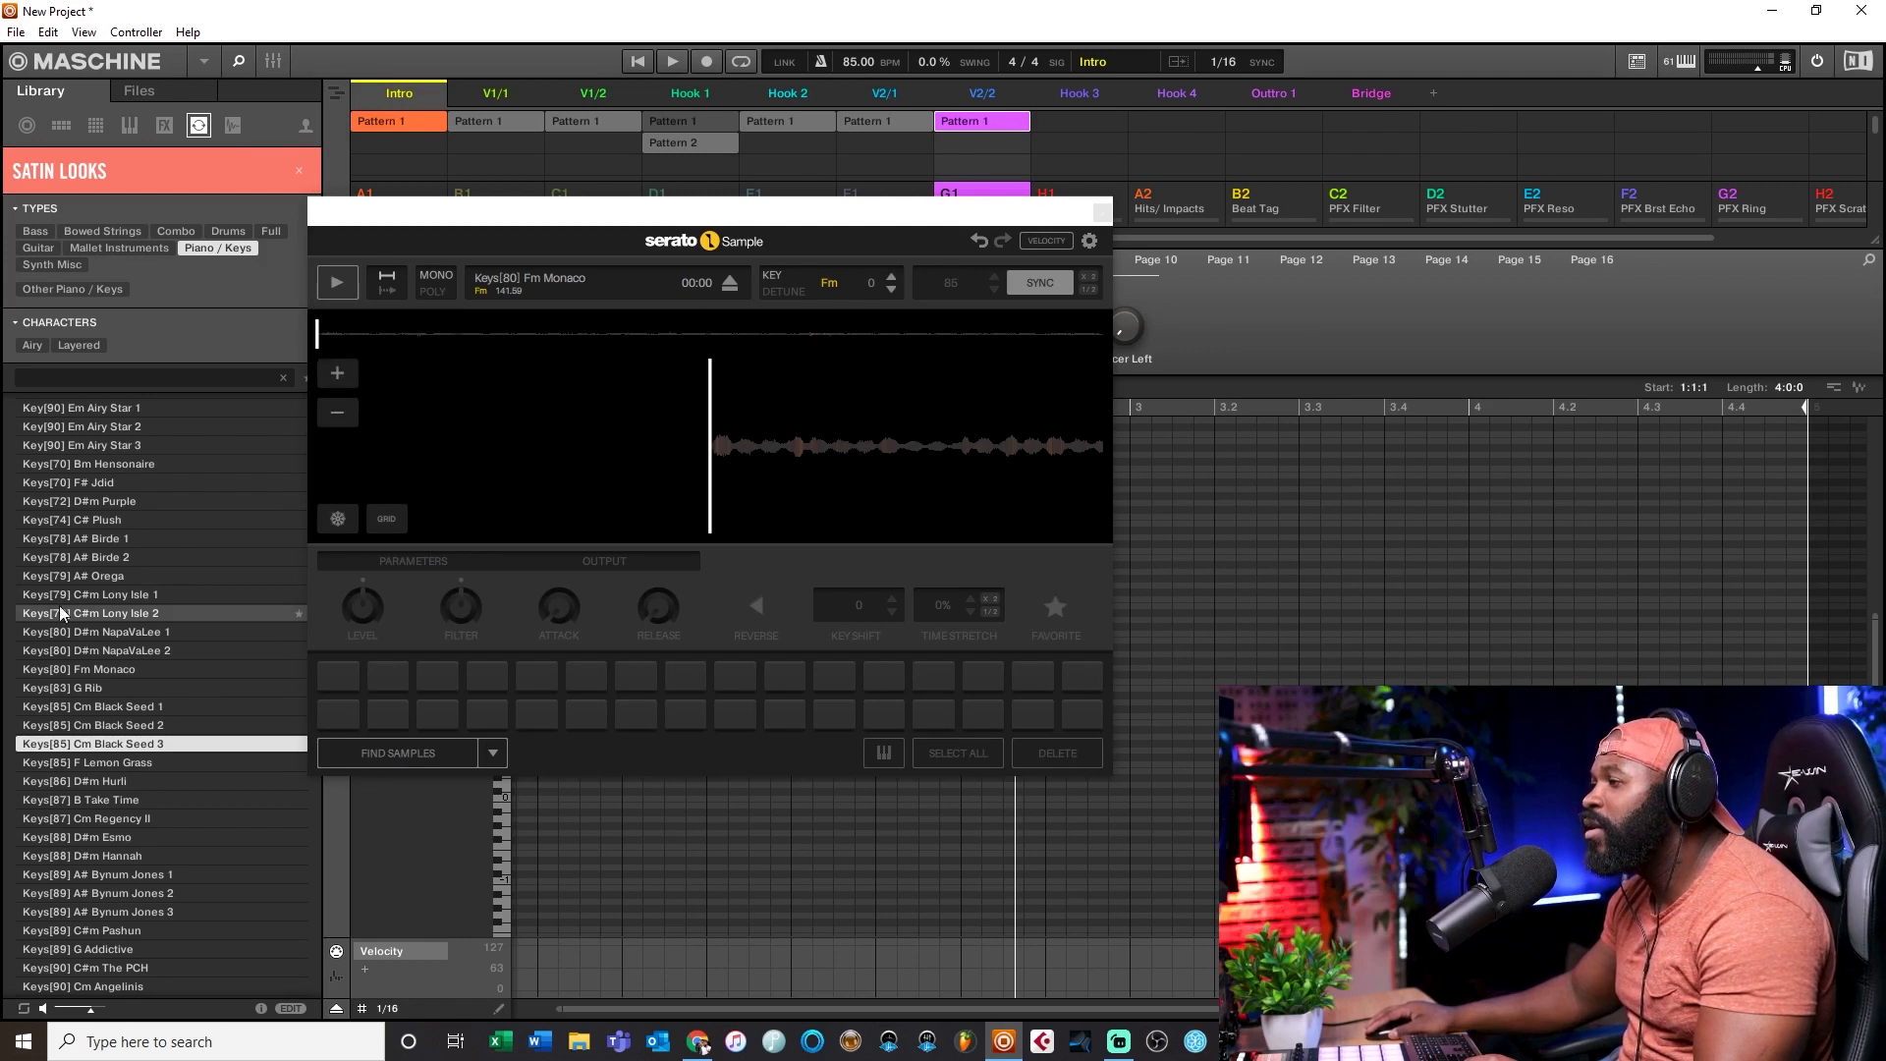
click(99, 727)
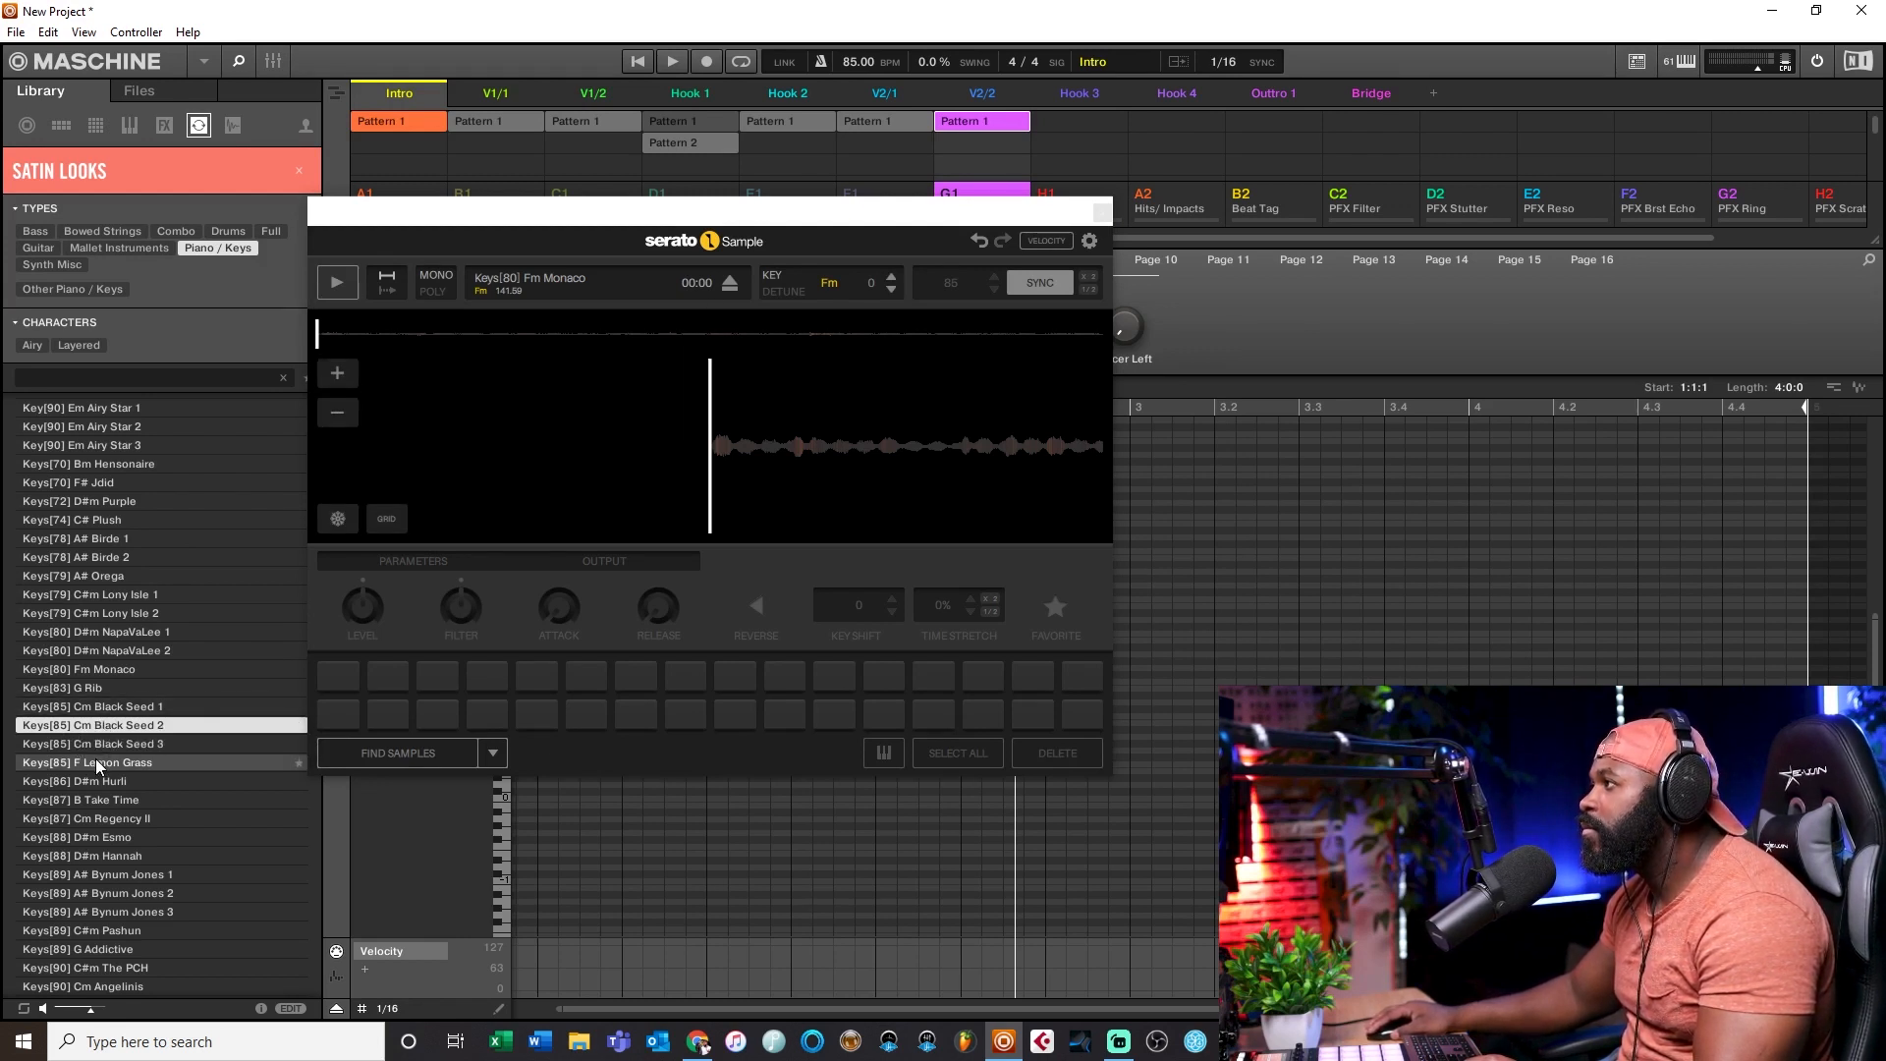
click(100, 762)
click(98, 799)
click(120, 890)
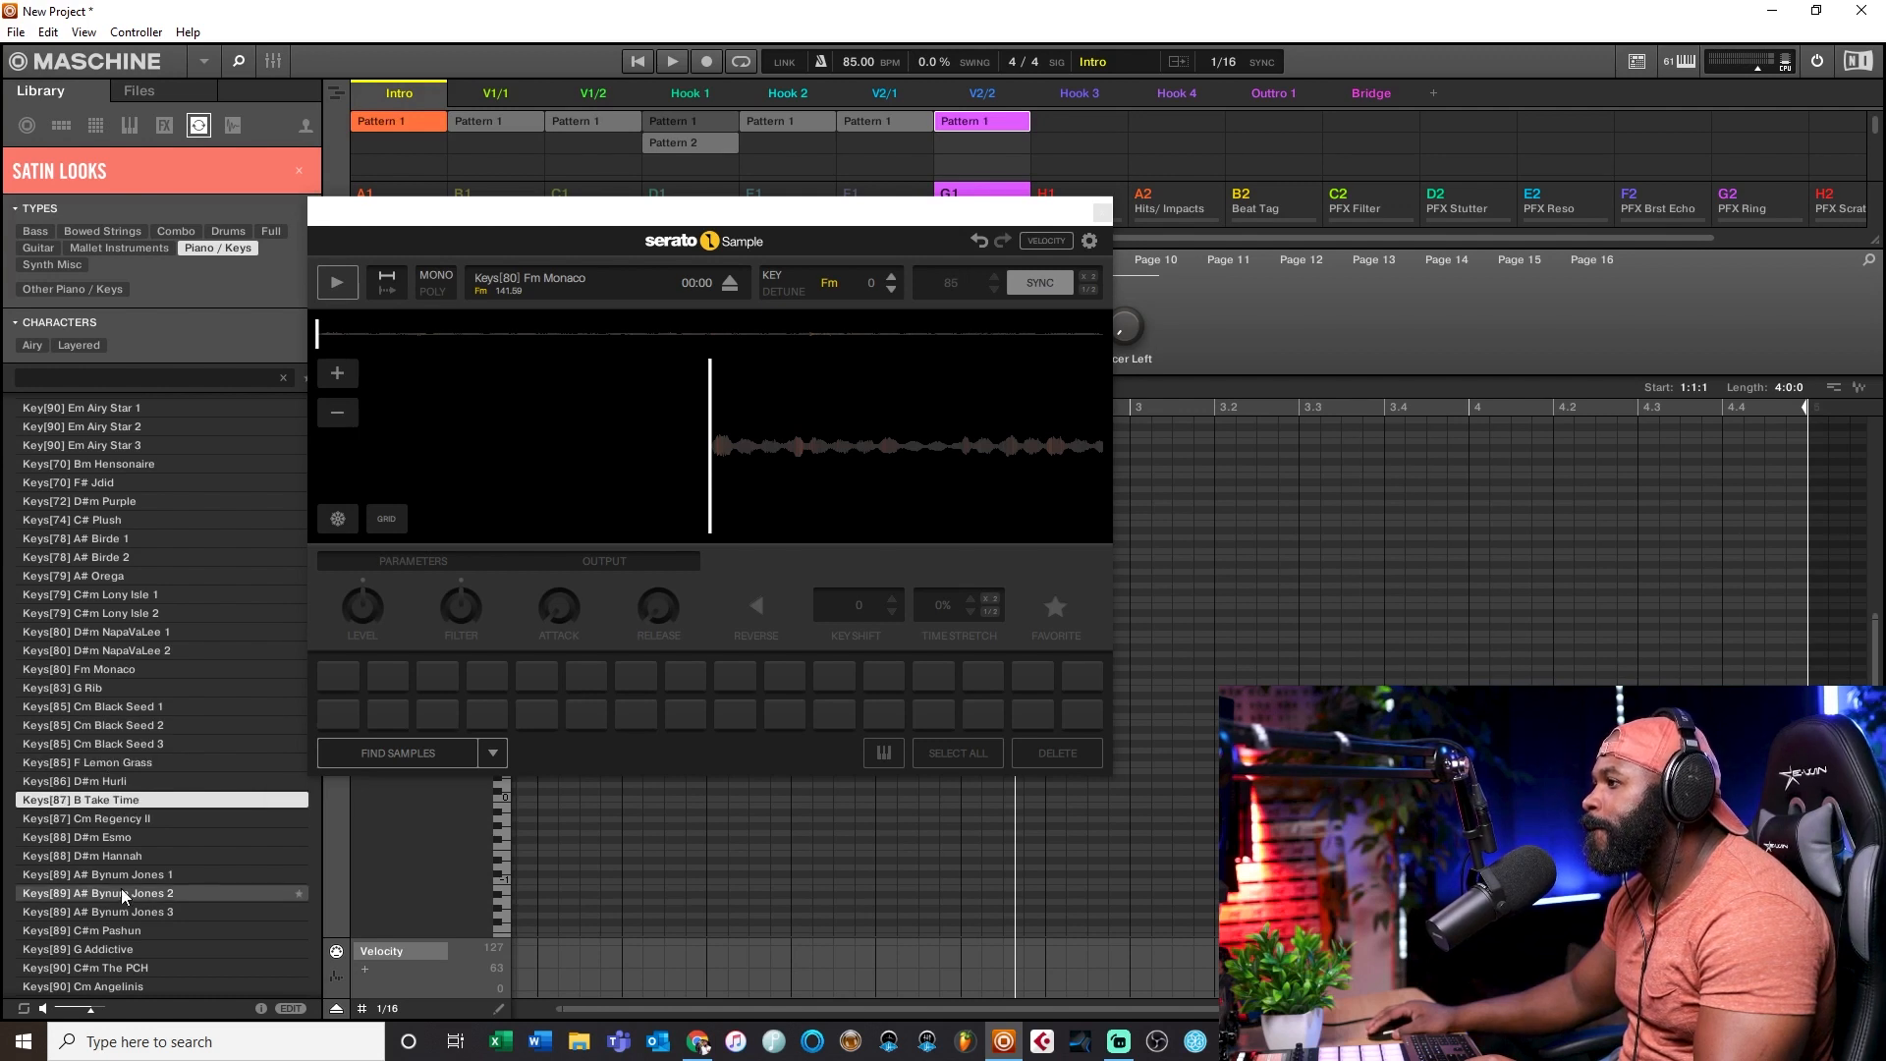
click(125, 856)
click(123, 837)
click(128, 819)
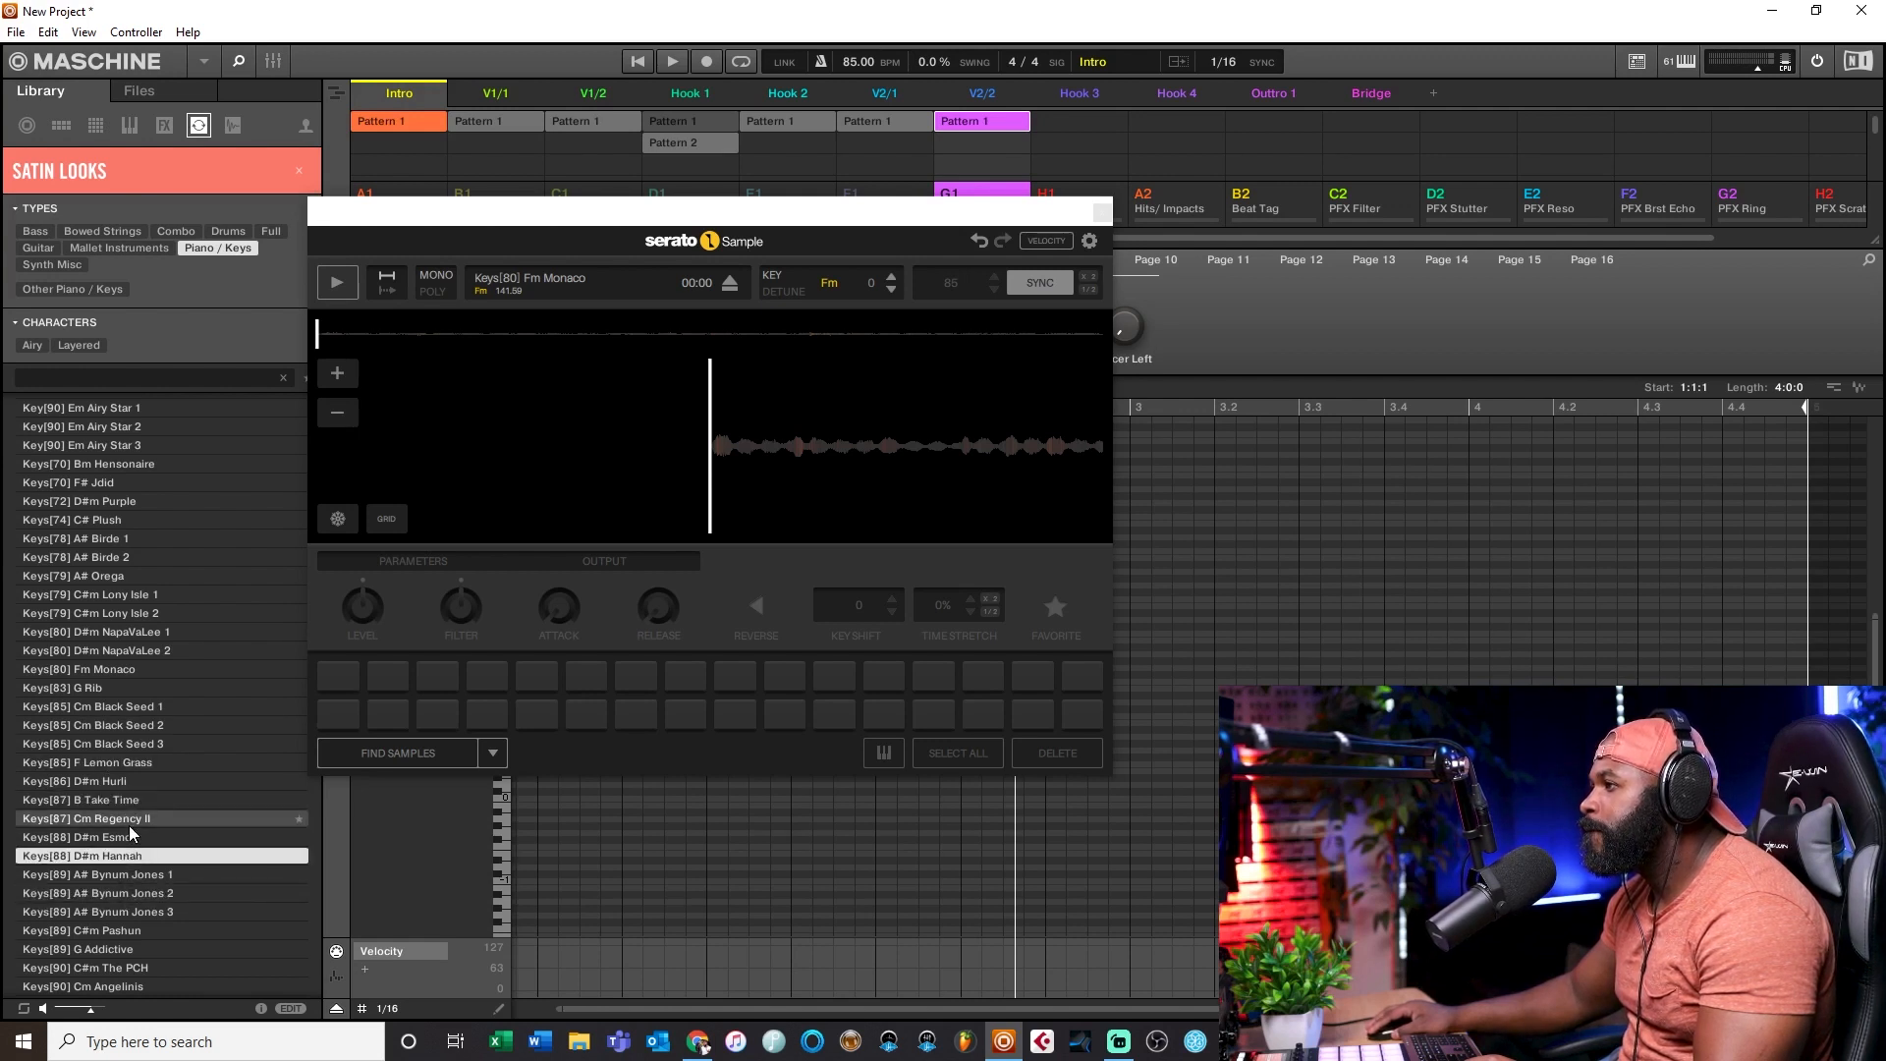
drag(128, 816, 845, 462)
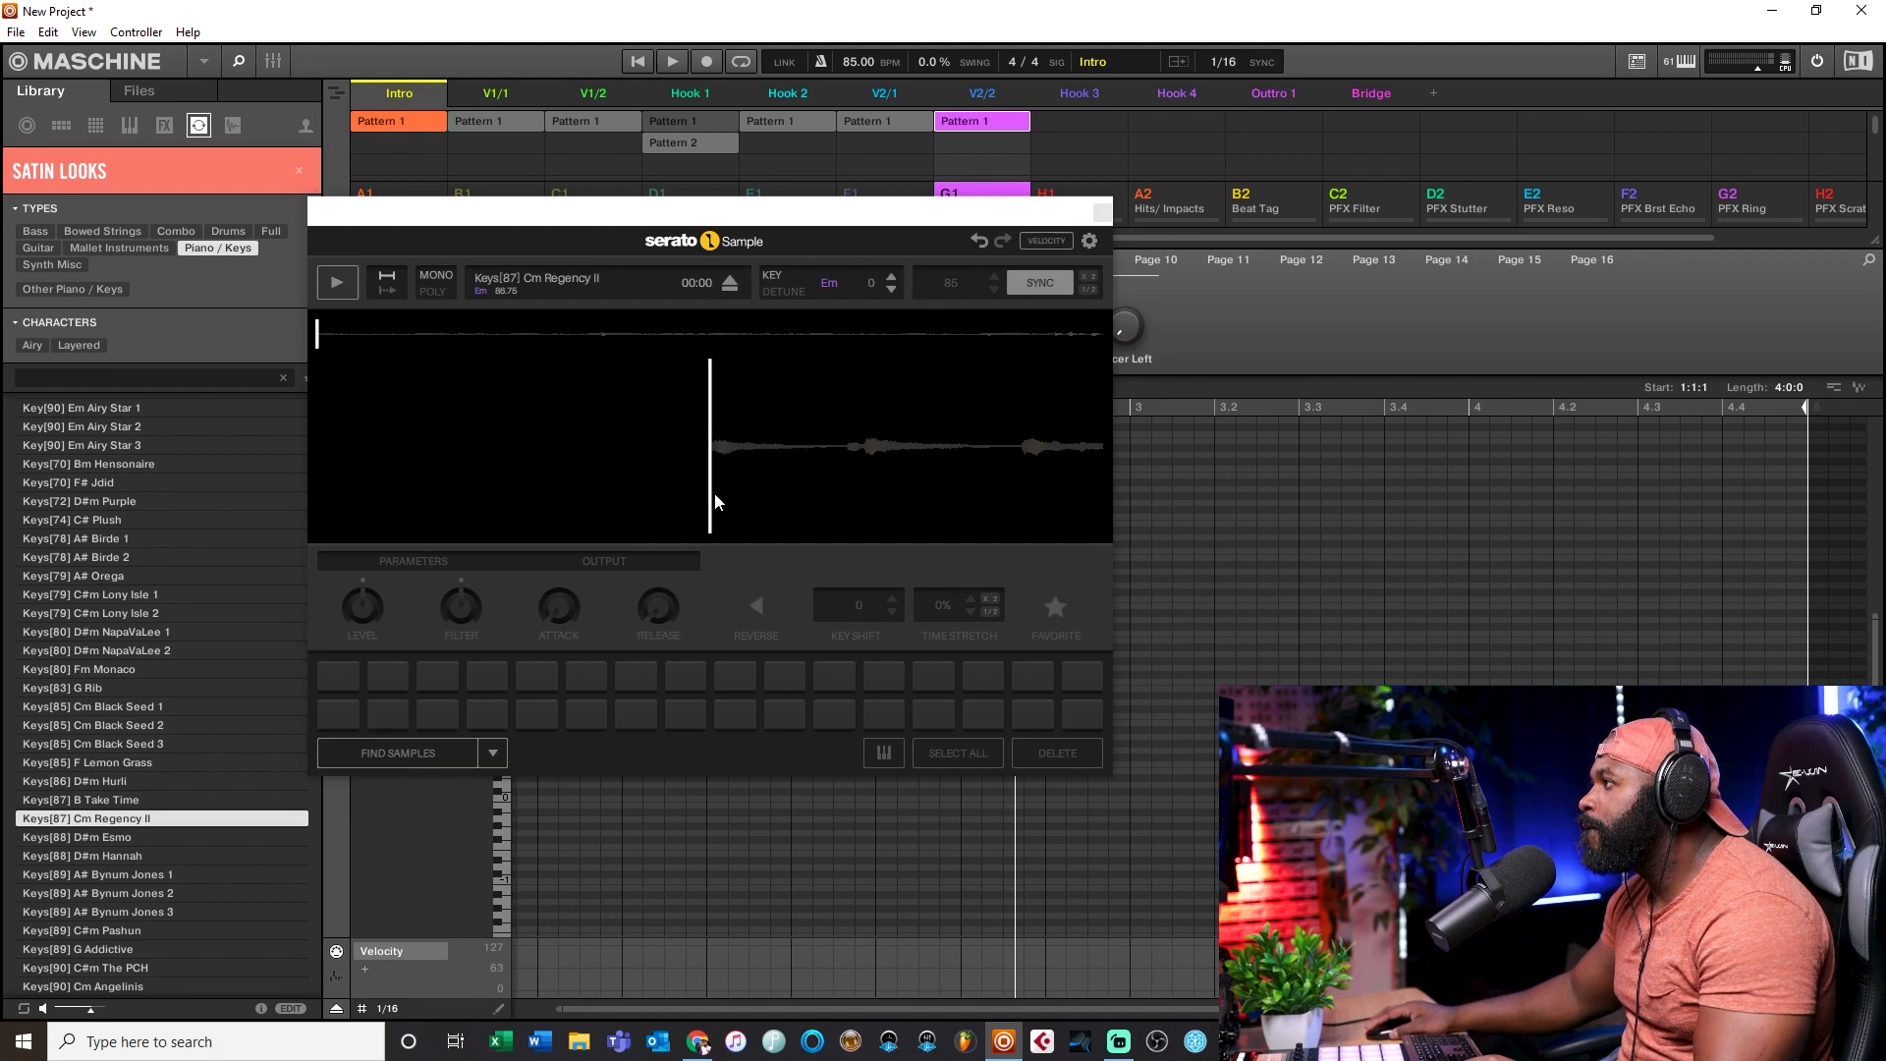
Step: Try switching between the Key and Detune modes in Serato Sample, and reload Keys[87] Cm Regency II
click(787, 302)
click(788, 292)
click(777, 271)
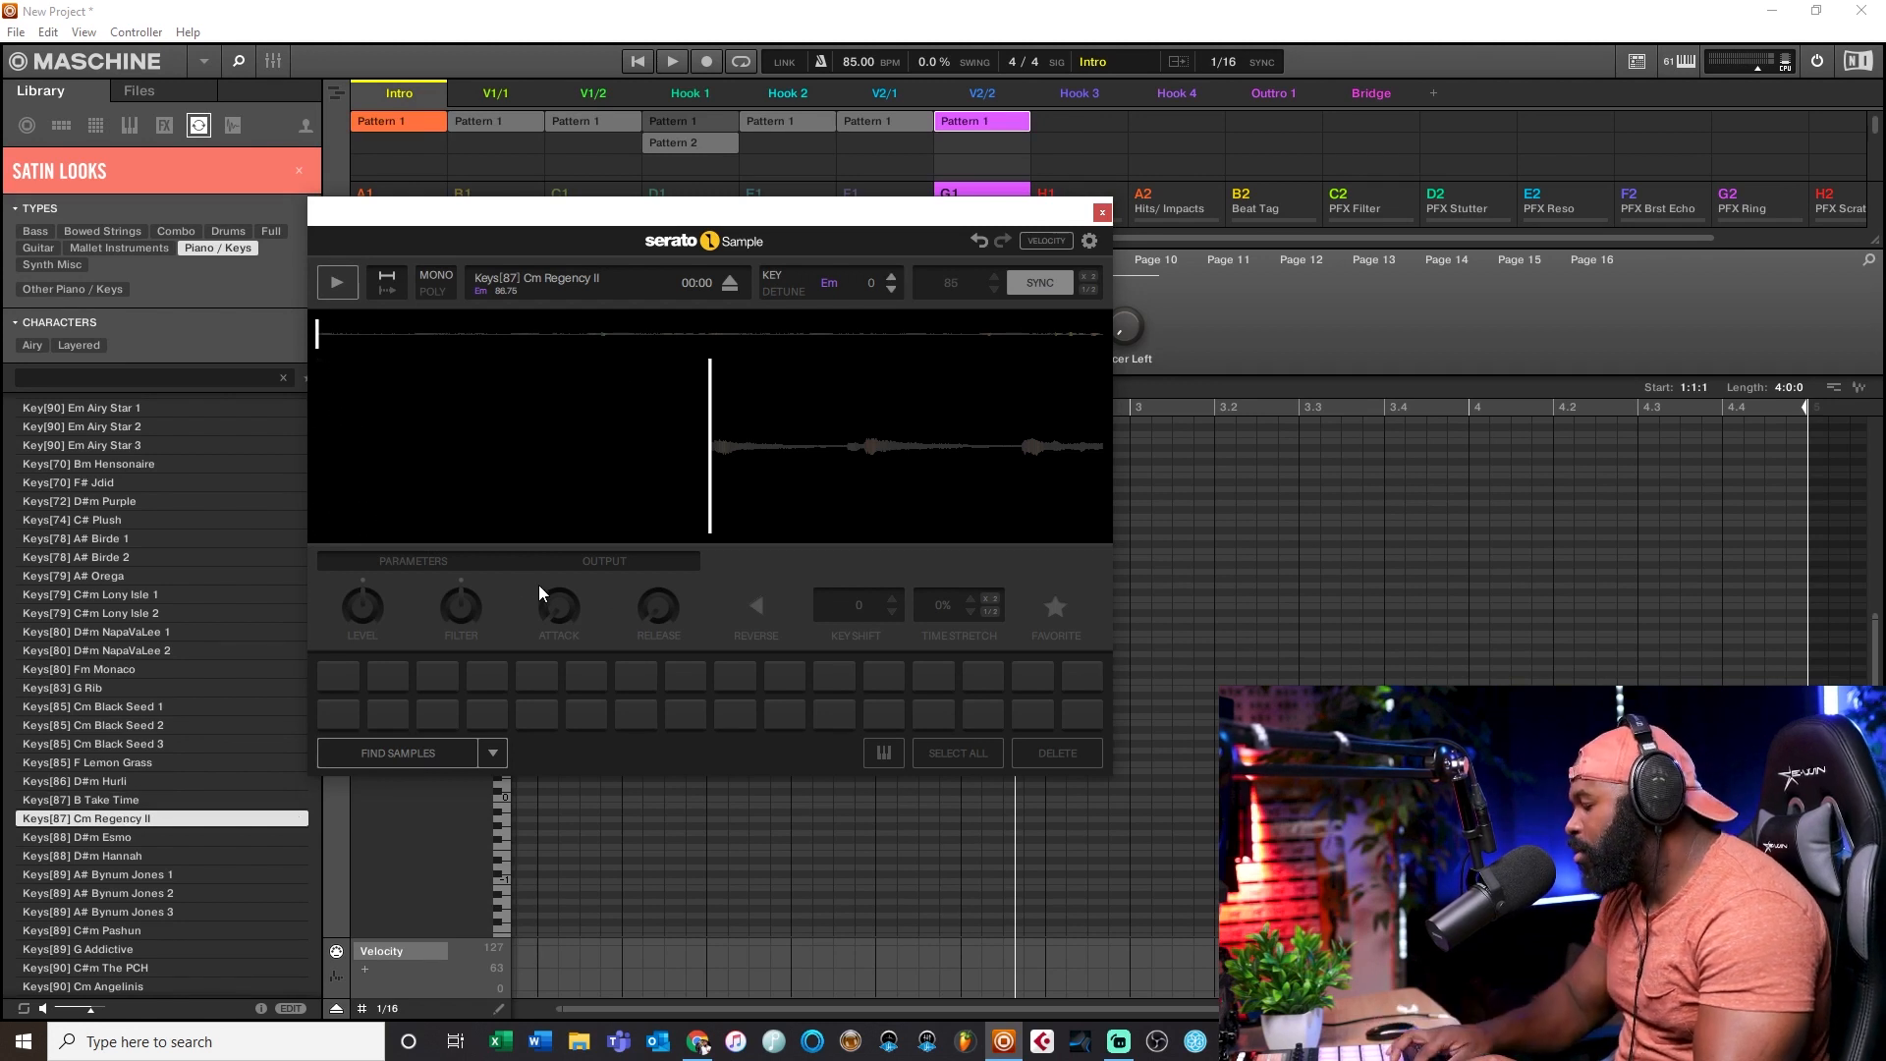
drag(120, 821, 776, 413)
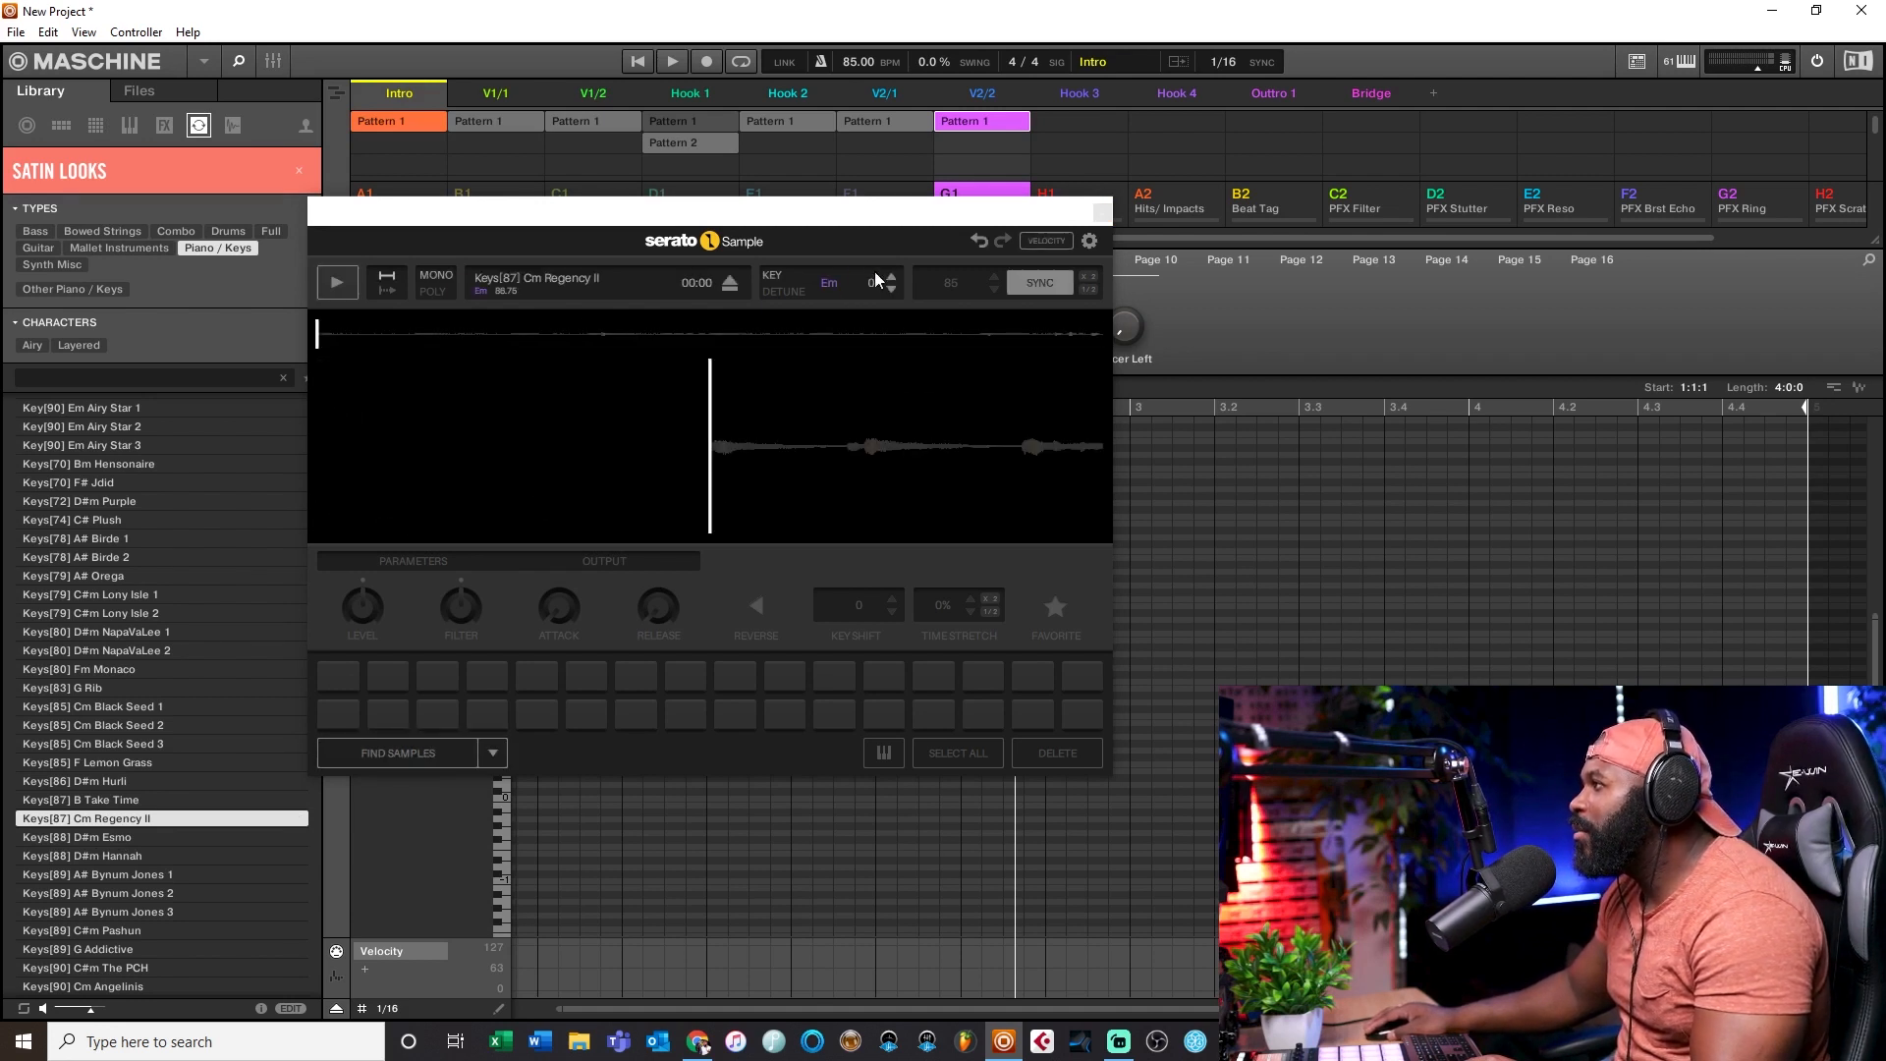
Step: Try lowering the sample's key by two steps and turning tempo sync off, and restore both settings
drag(543, 215, 678, 206)
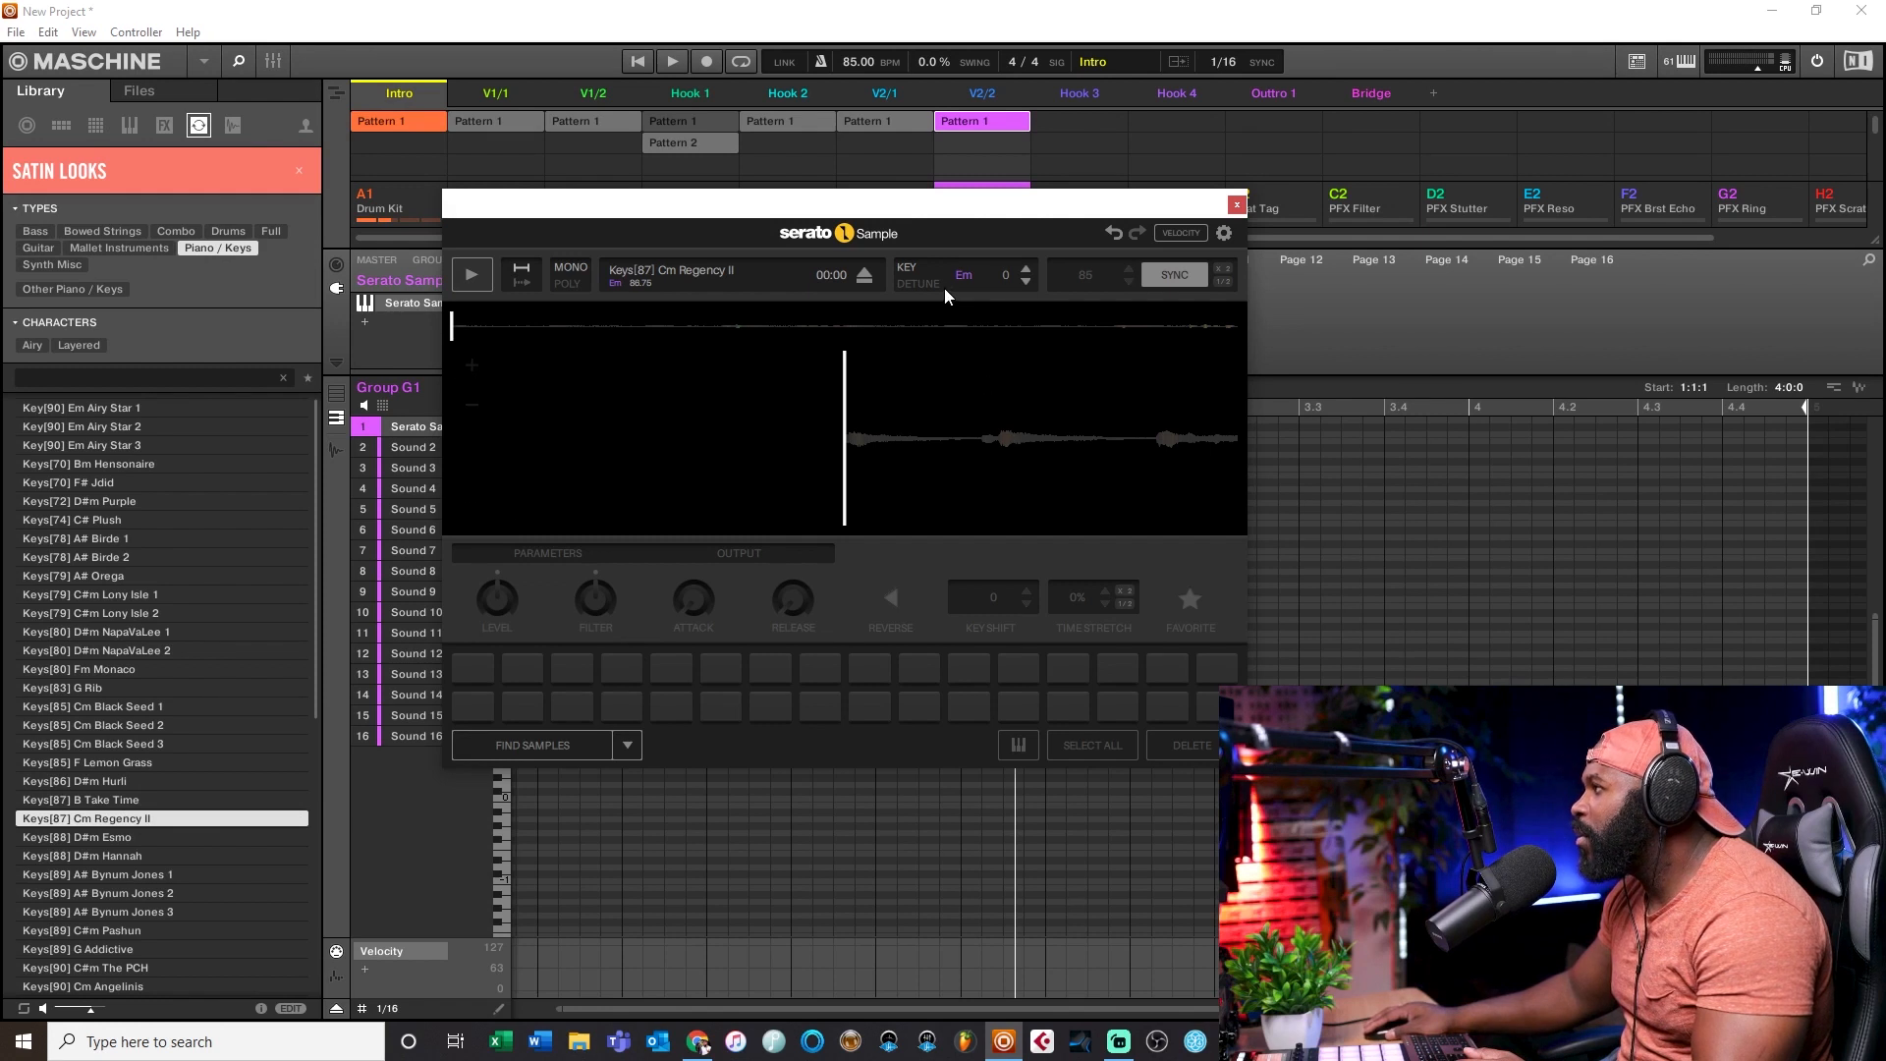
click(1029, 282)
click(1029, 282)
click(1028, 269)
click(1029, 269)
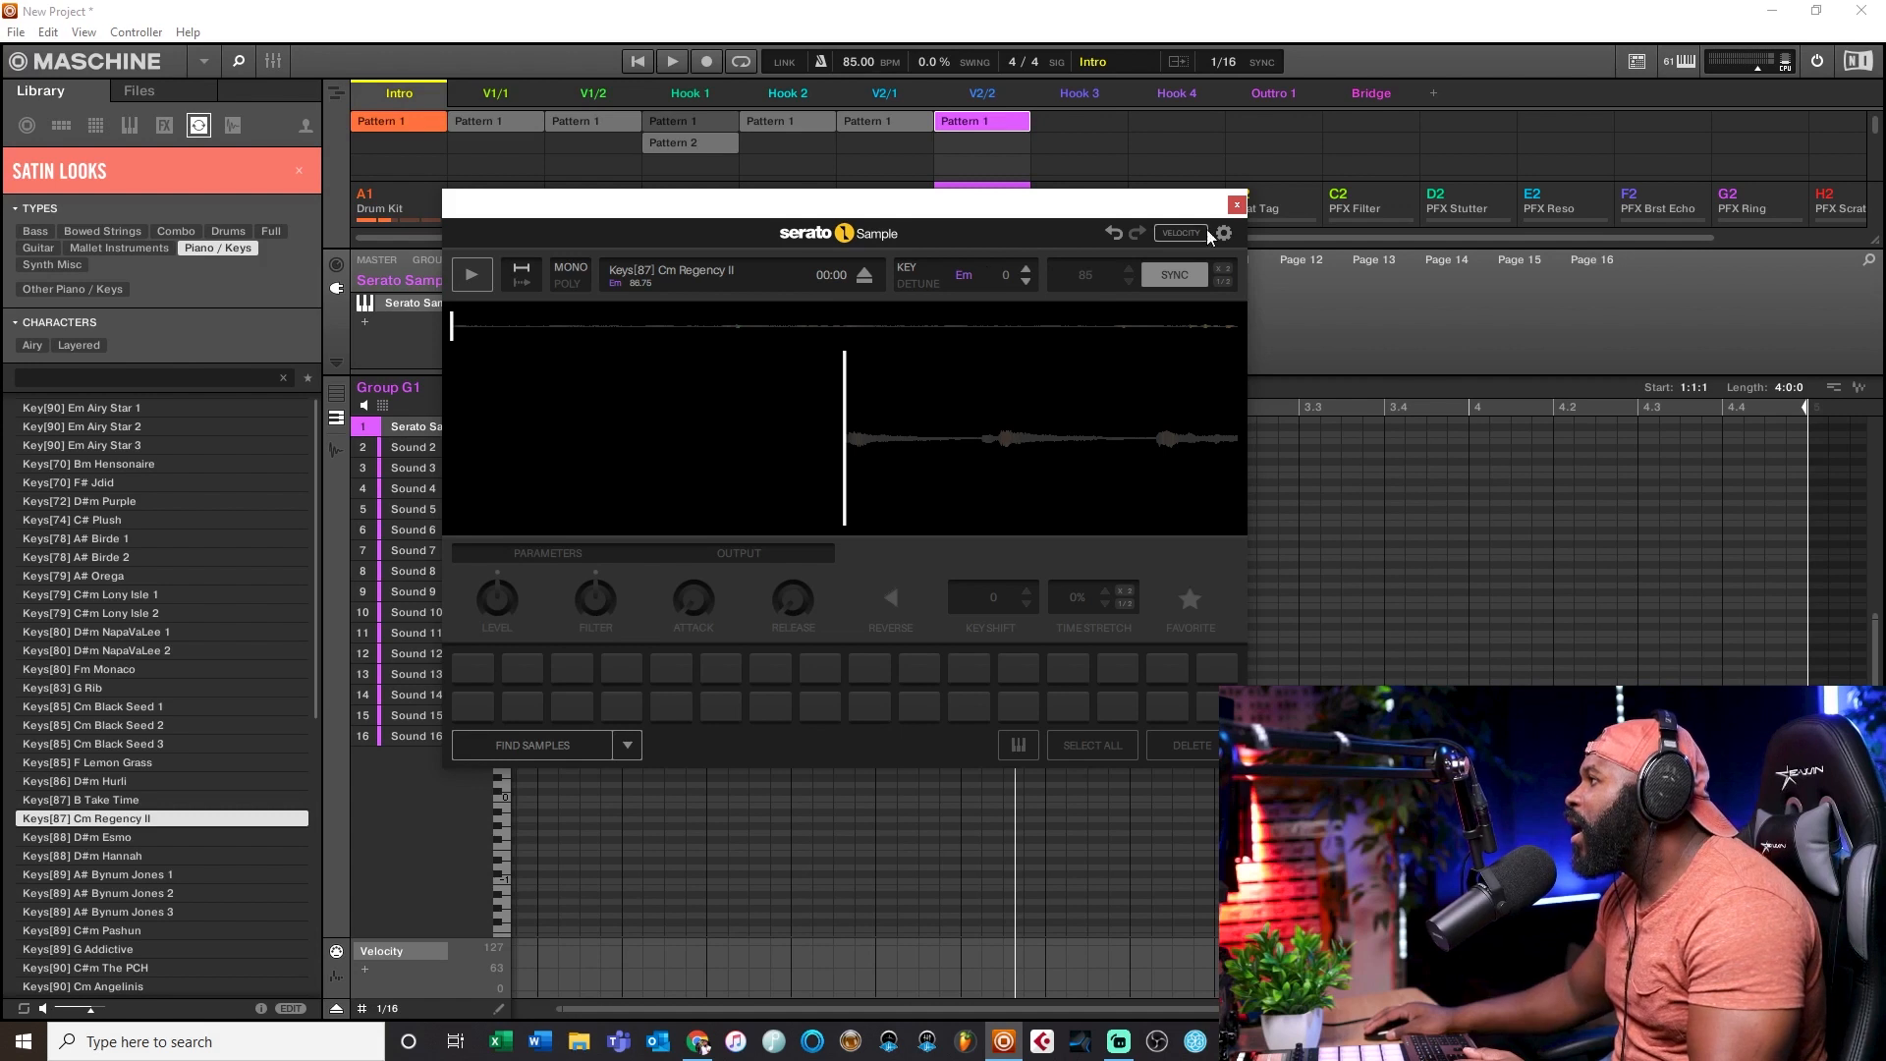
click(1174, 275)
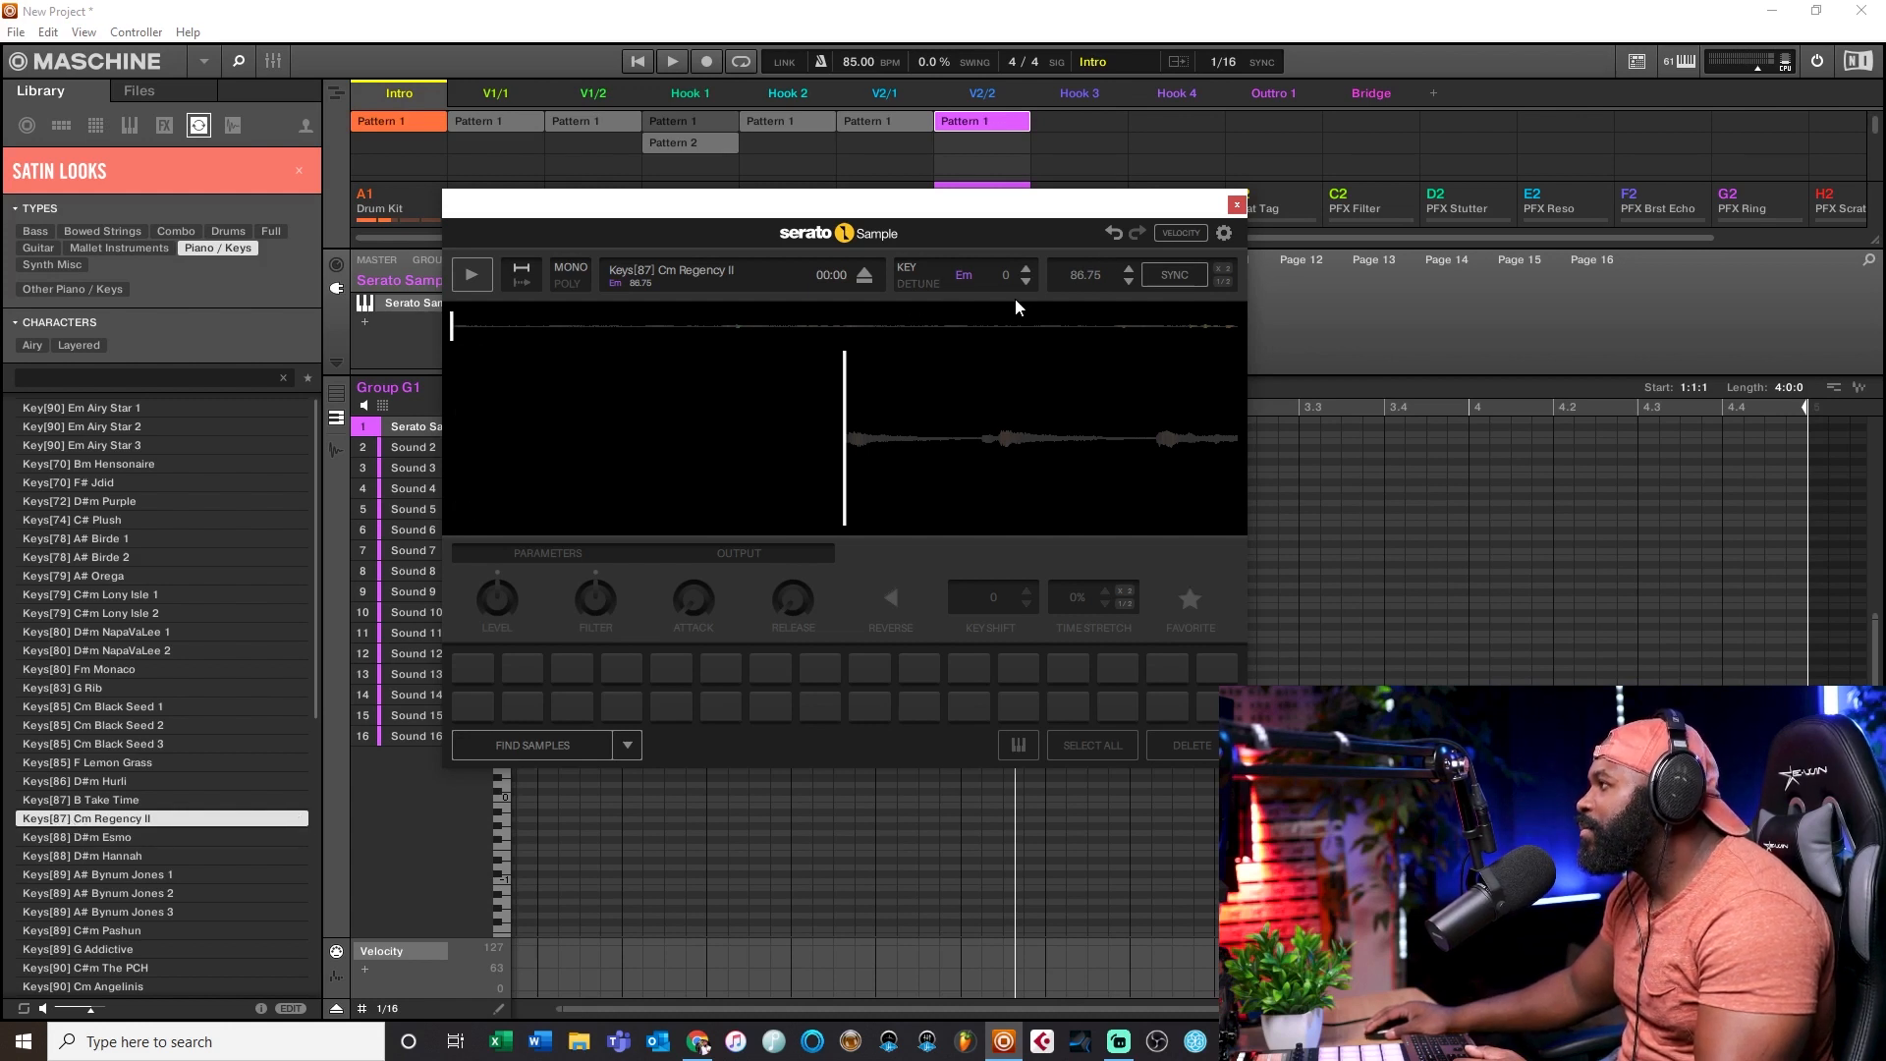
click(1170, 280)
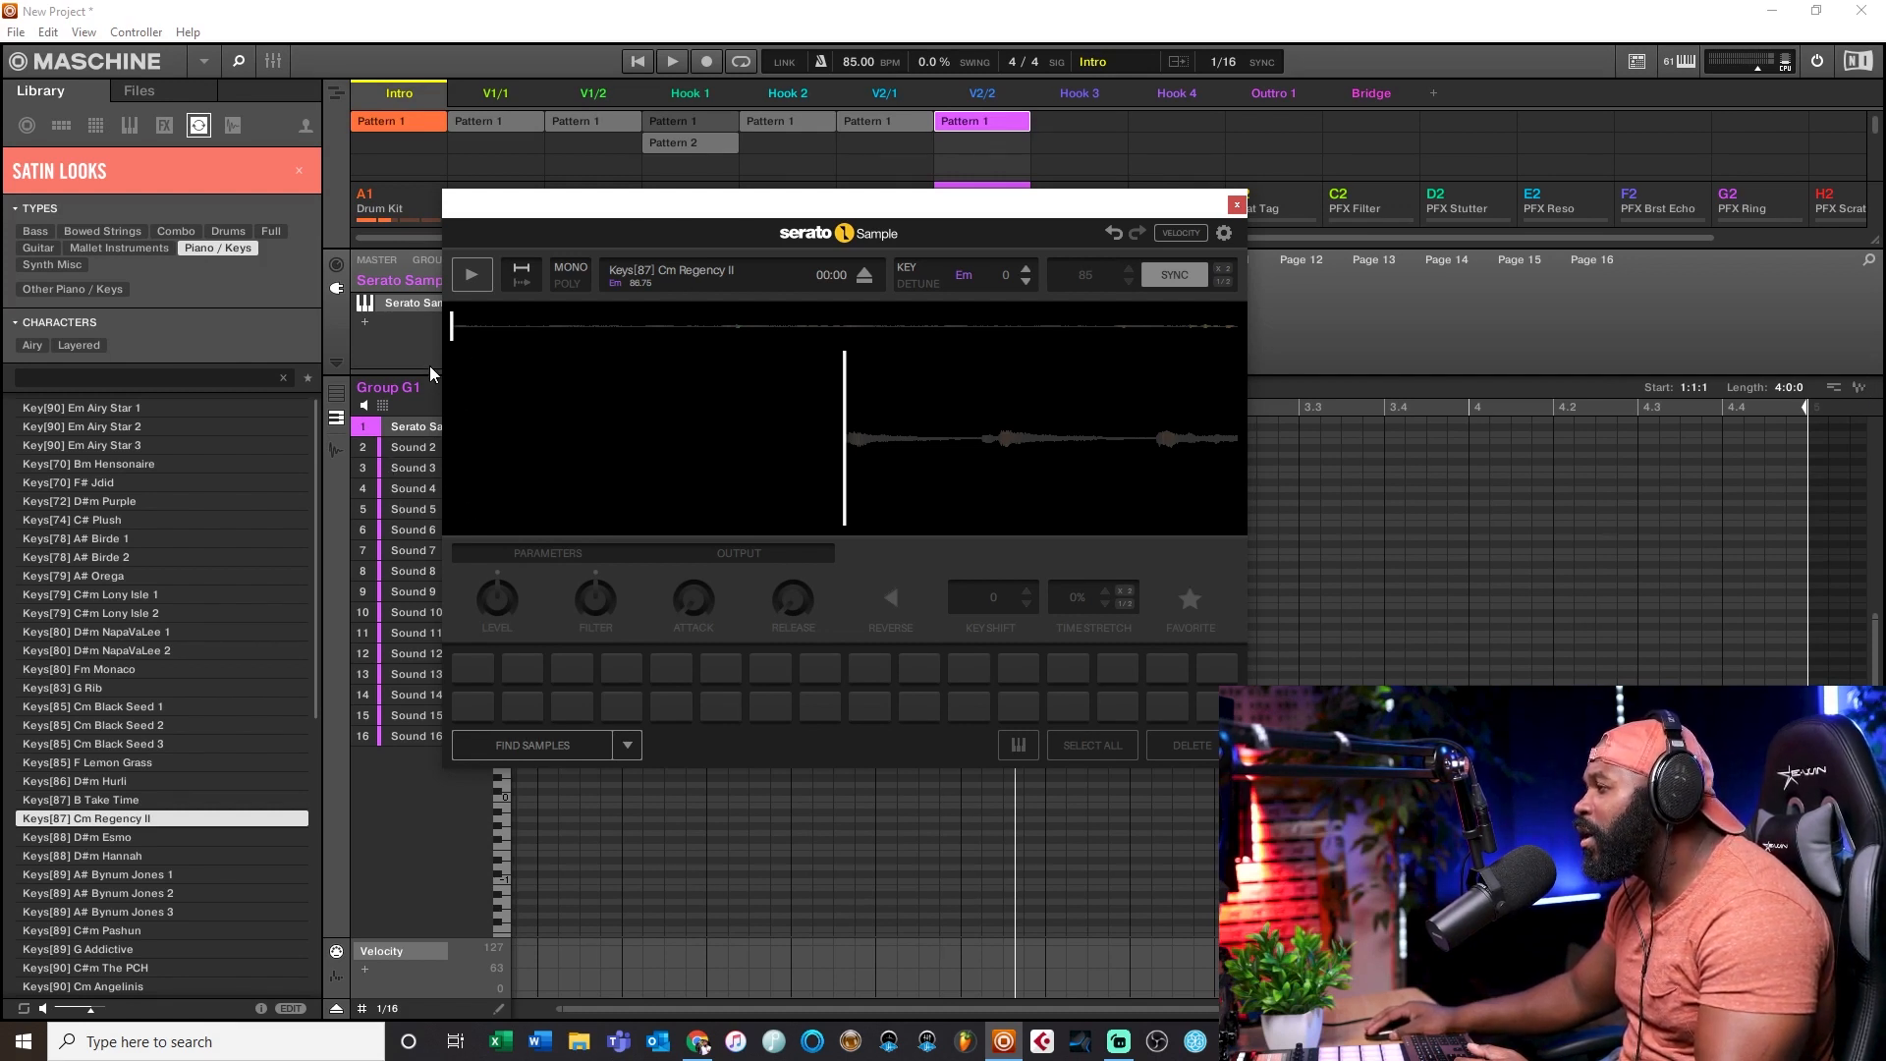
Step: Set five trial cue points on the first pads, stop playback, and delete all of them
drag(544, 214, 531, 218)
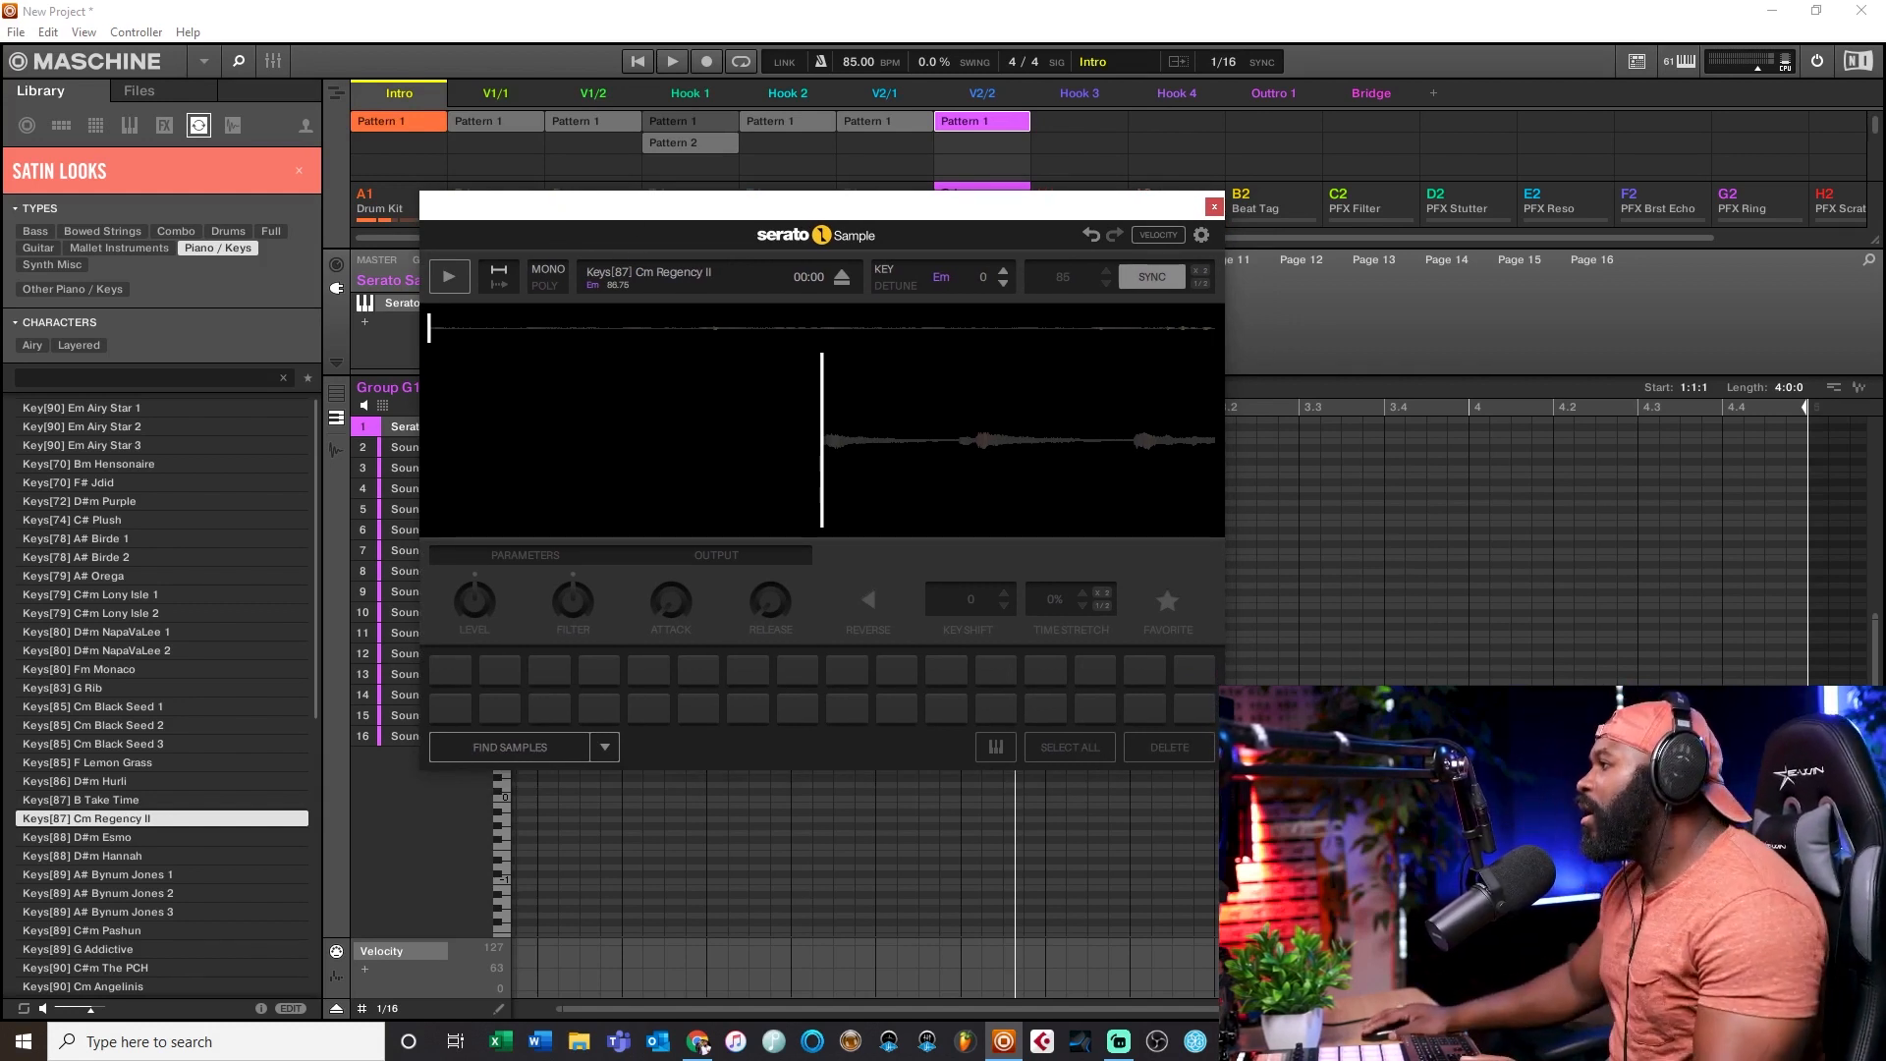
drag(950, 217, 936, 246)
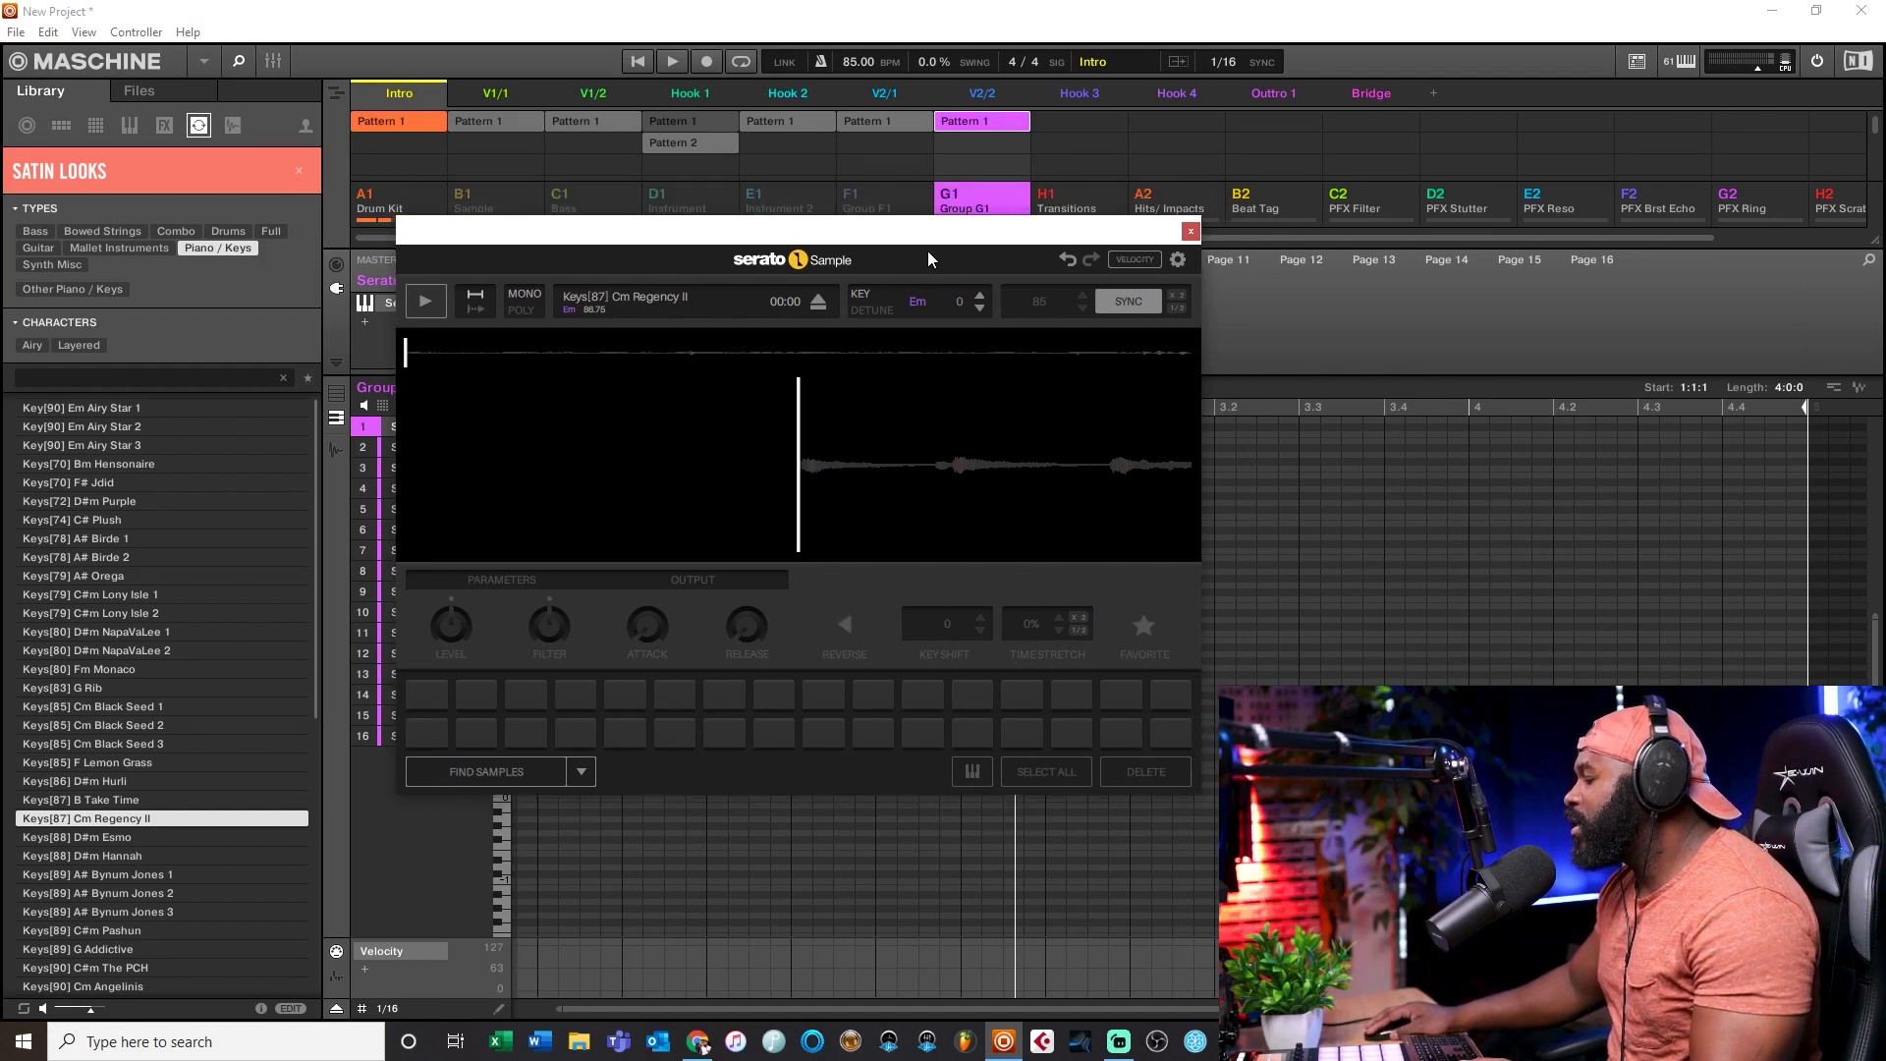
mouse_move(764, 552)
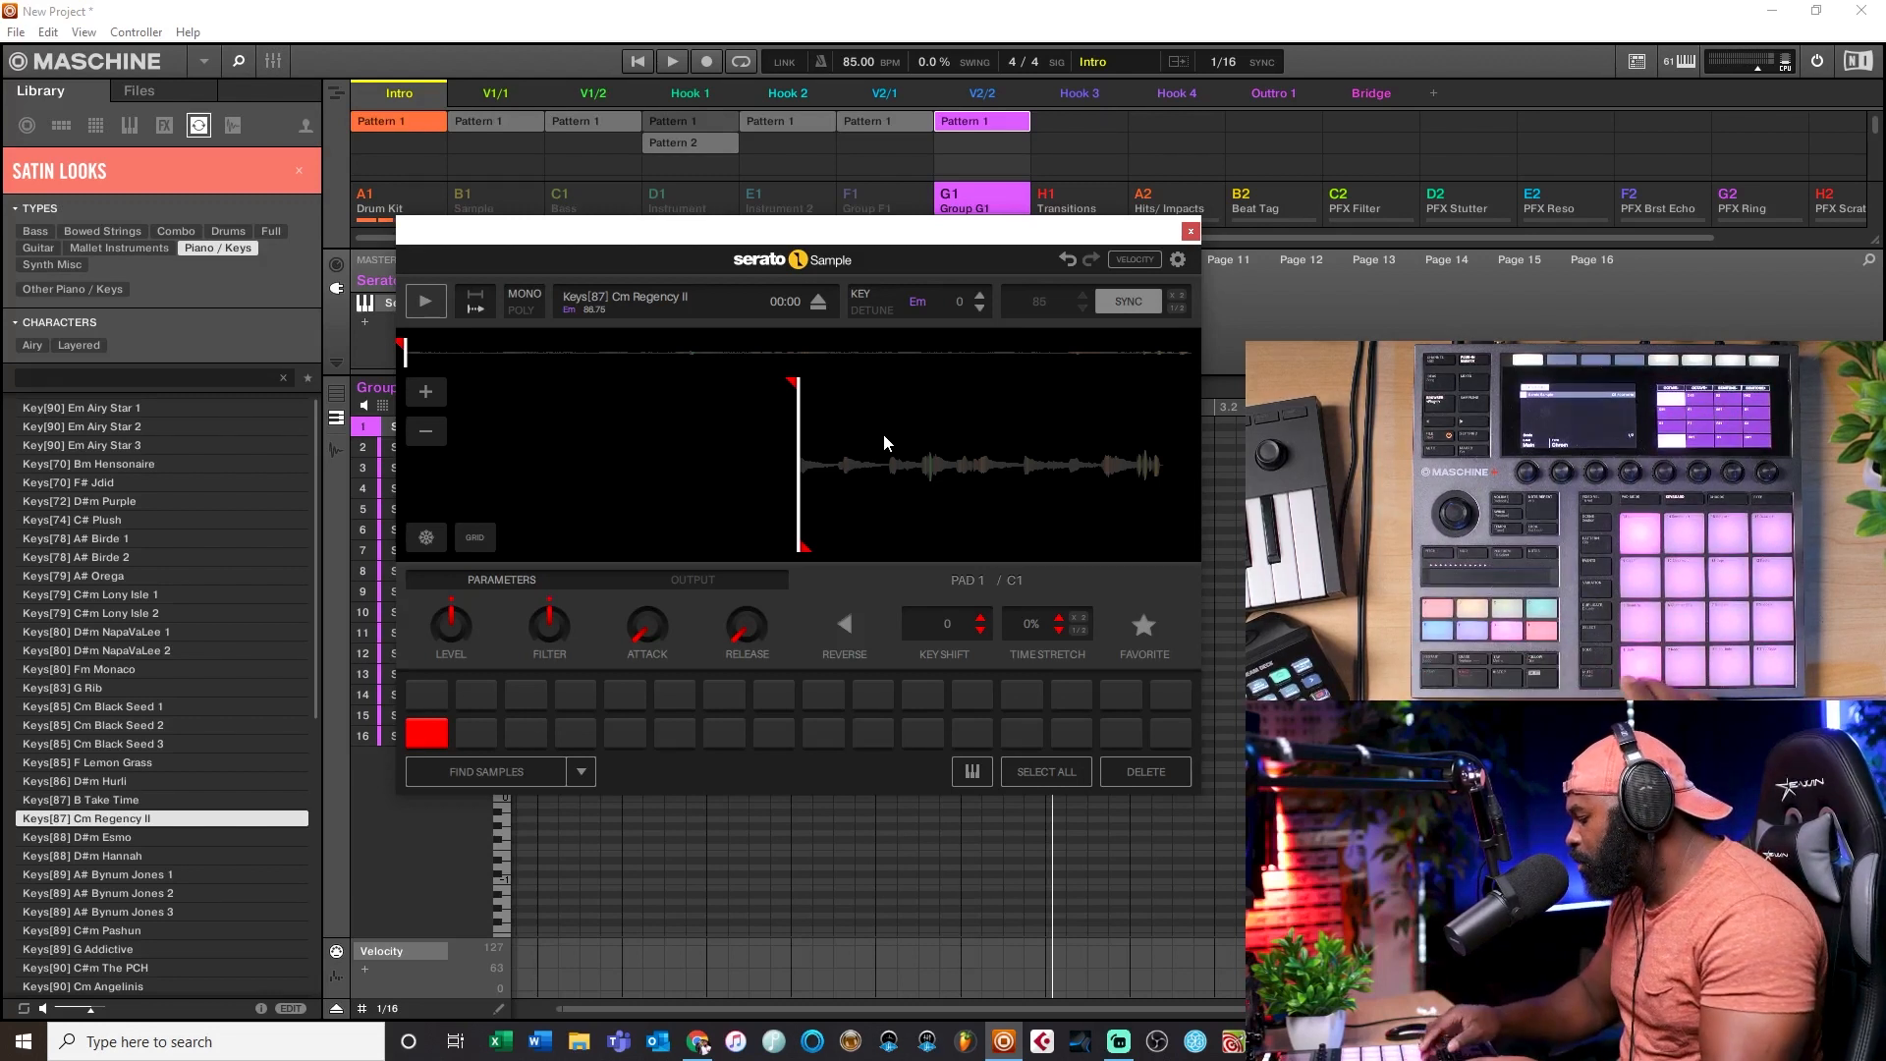
key(space)
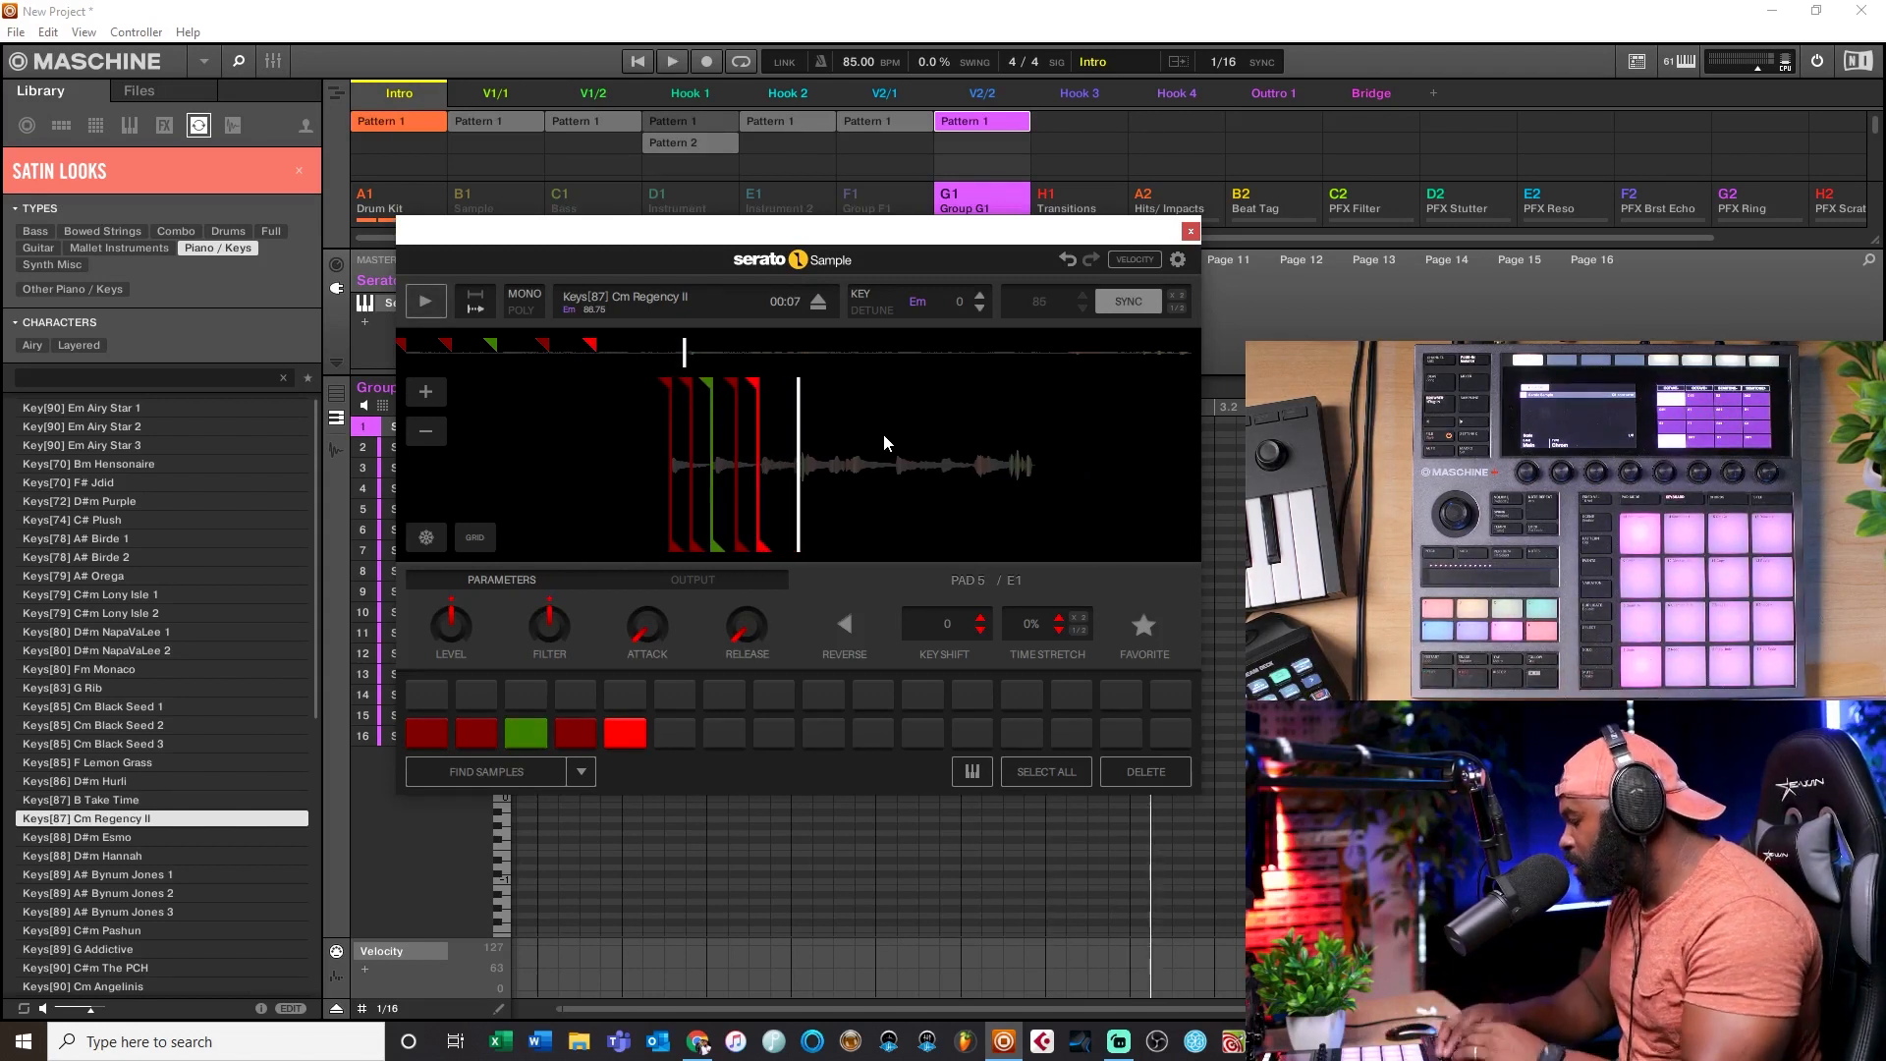
click(1122, 771)
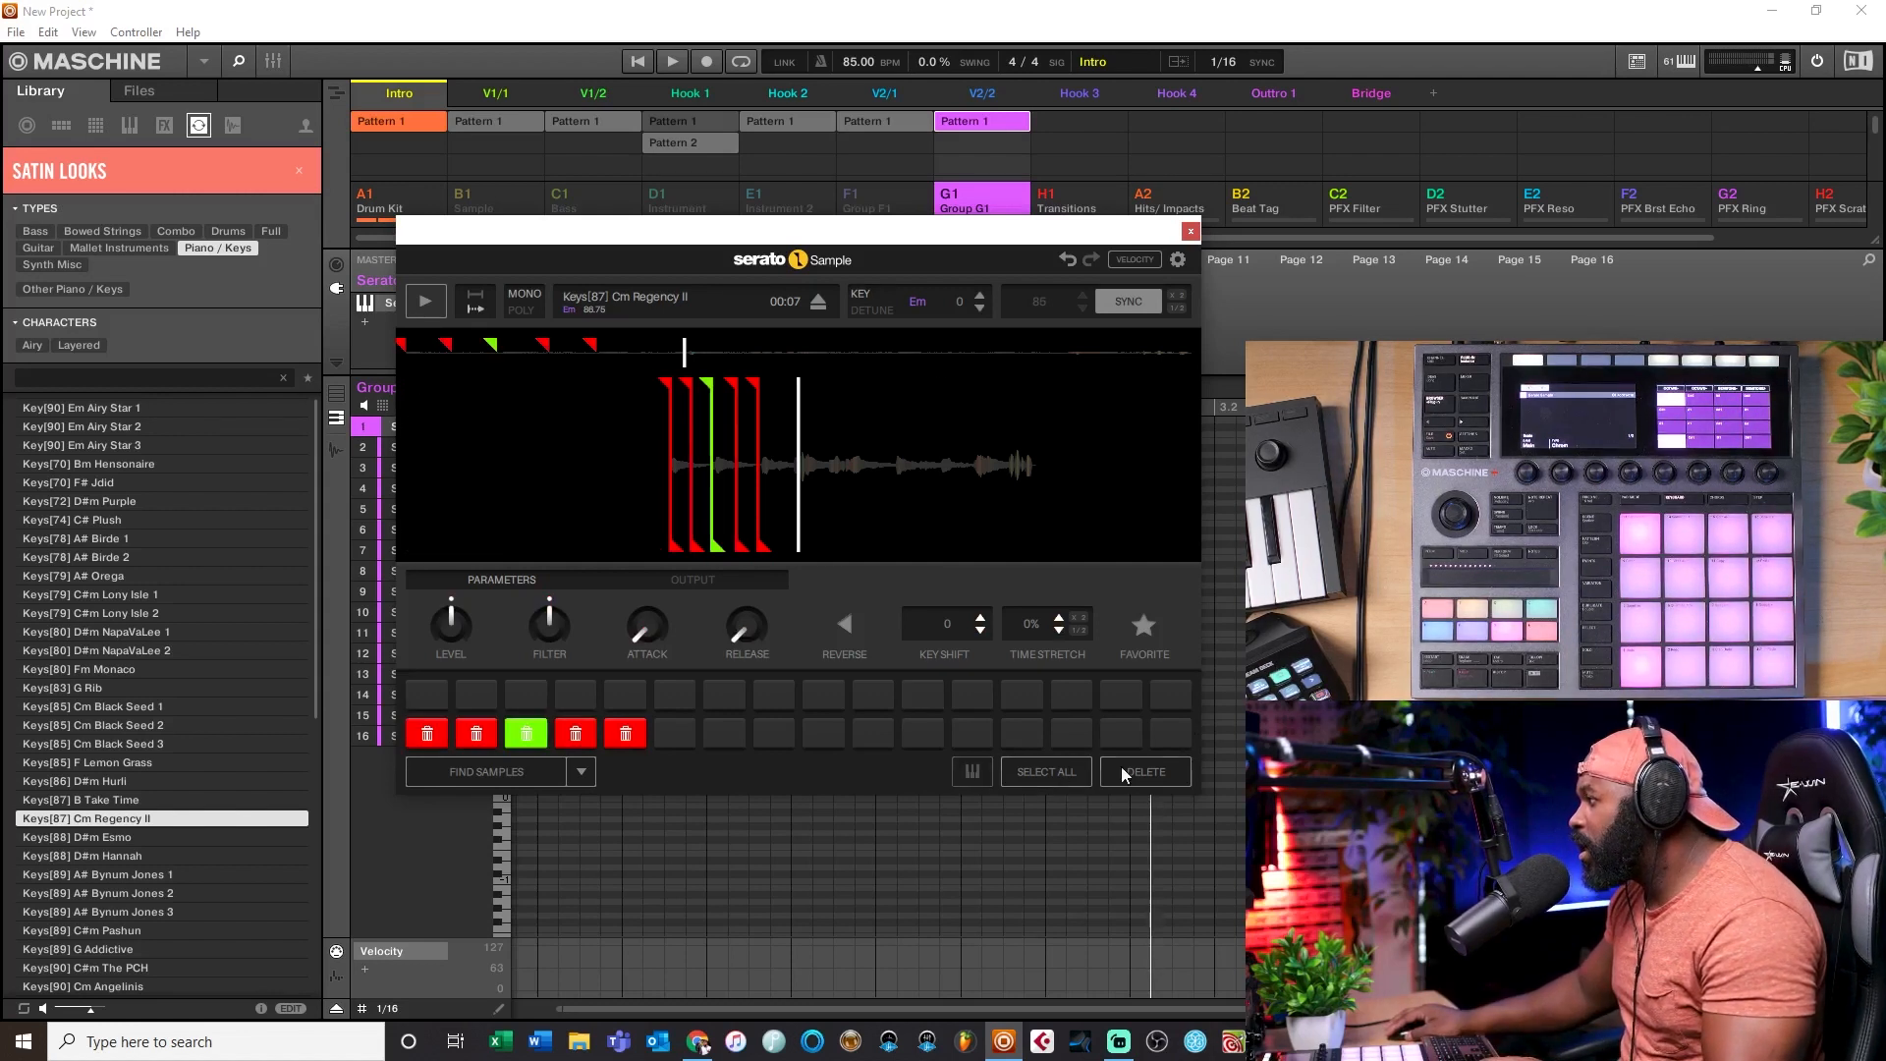
click(1147, 770)
drag(790, 491, 919, 491)
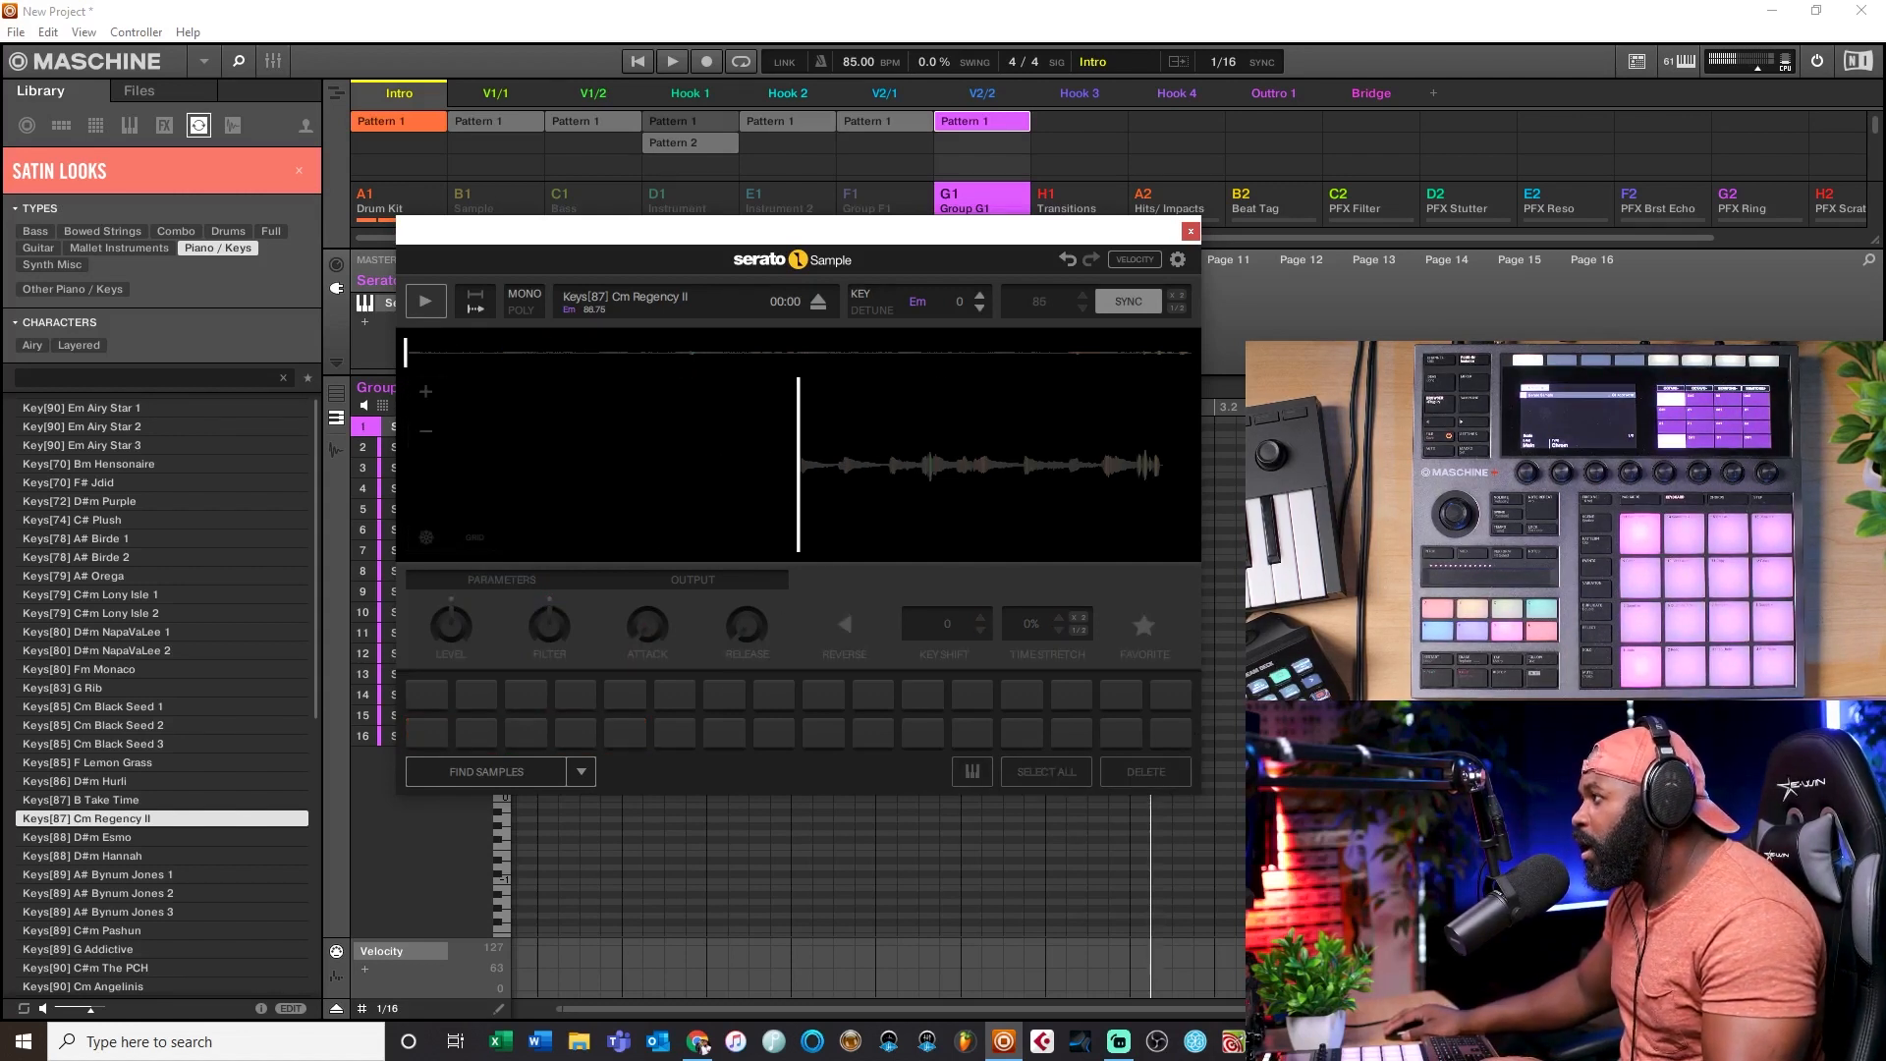
Step: Start project playback and assign sixteen cue points along Keys[87] Cm Regency II to the lower row of pads
mouse_move(898, 391)
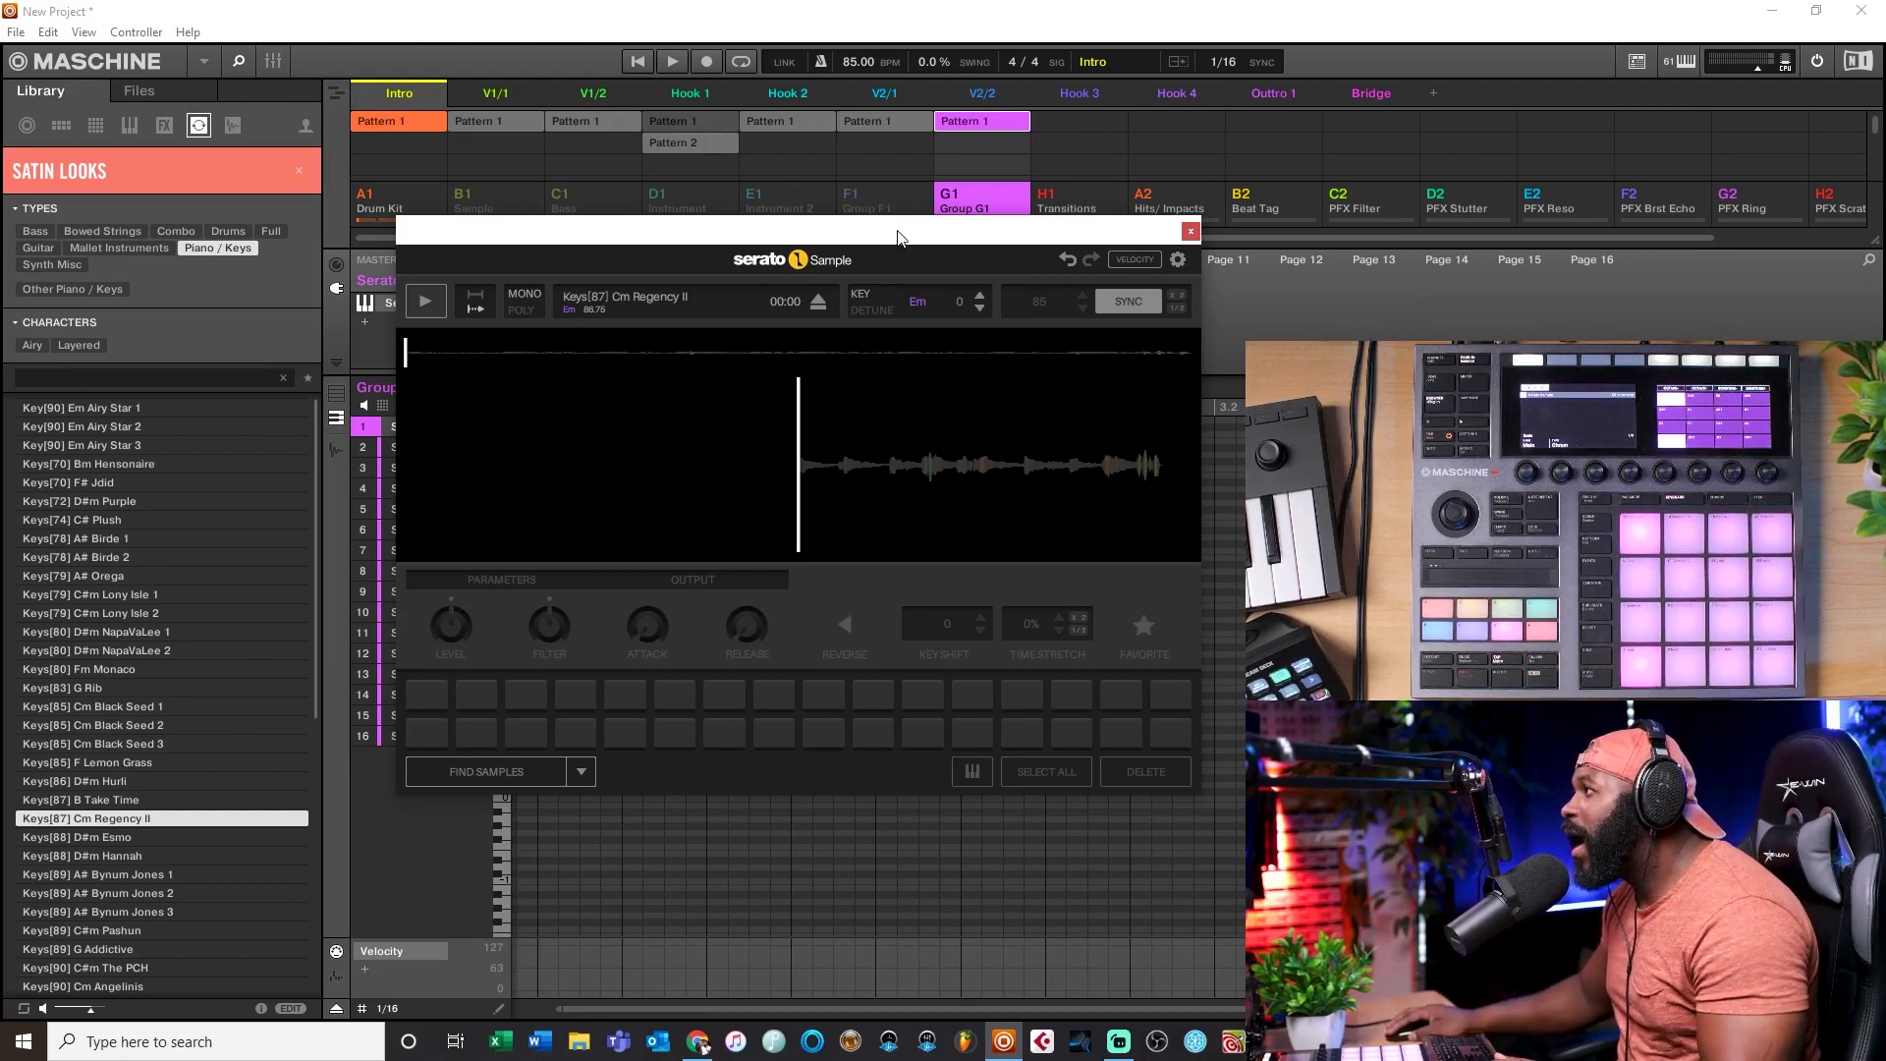
drag(896, 240, 944, 237)
key(space)
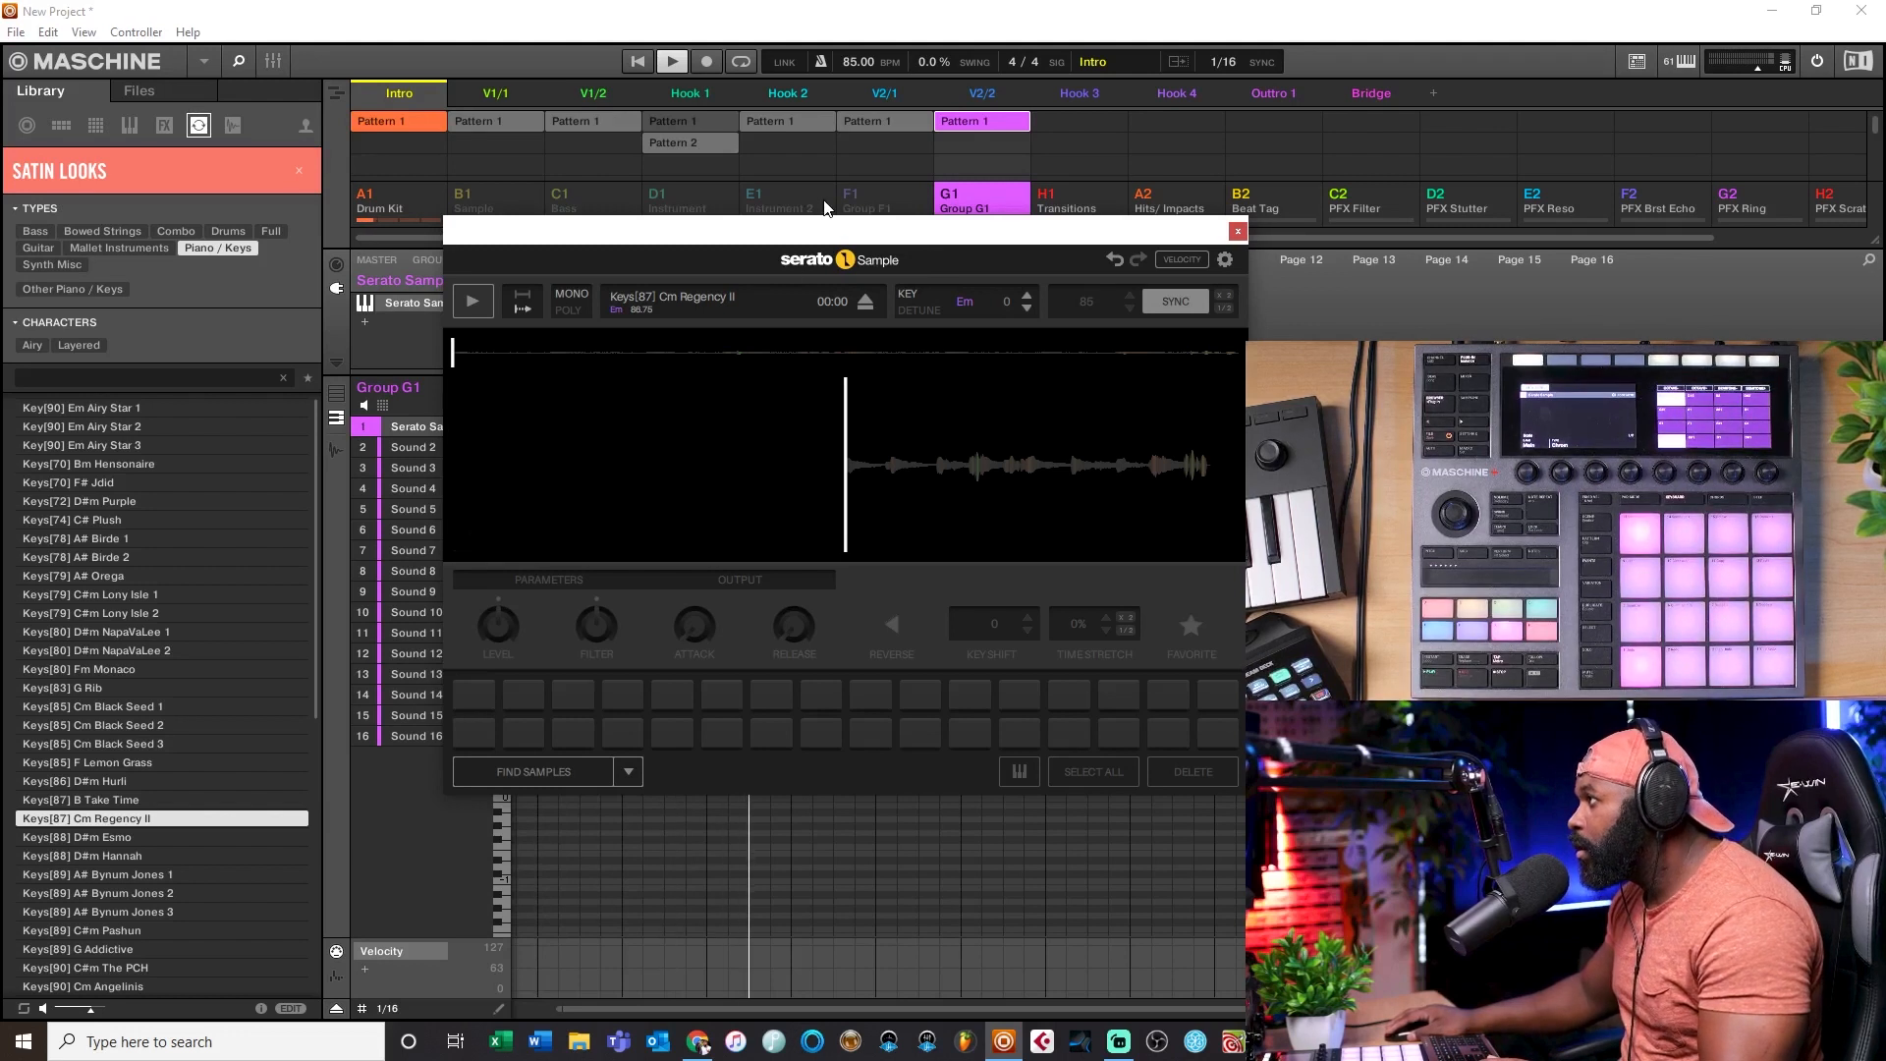
drag(817, 232, 693, 196)
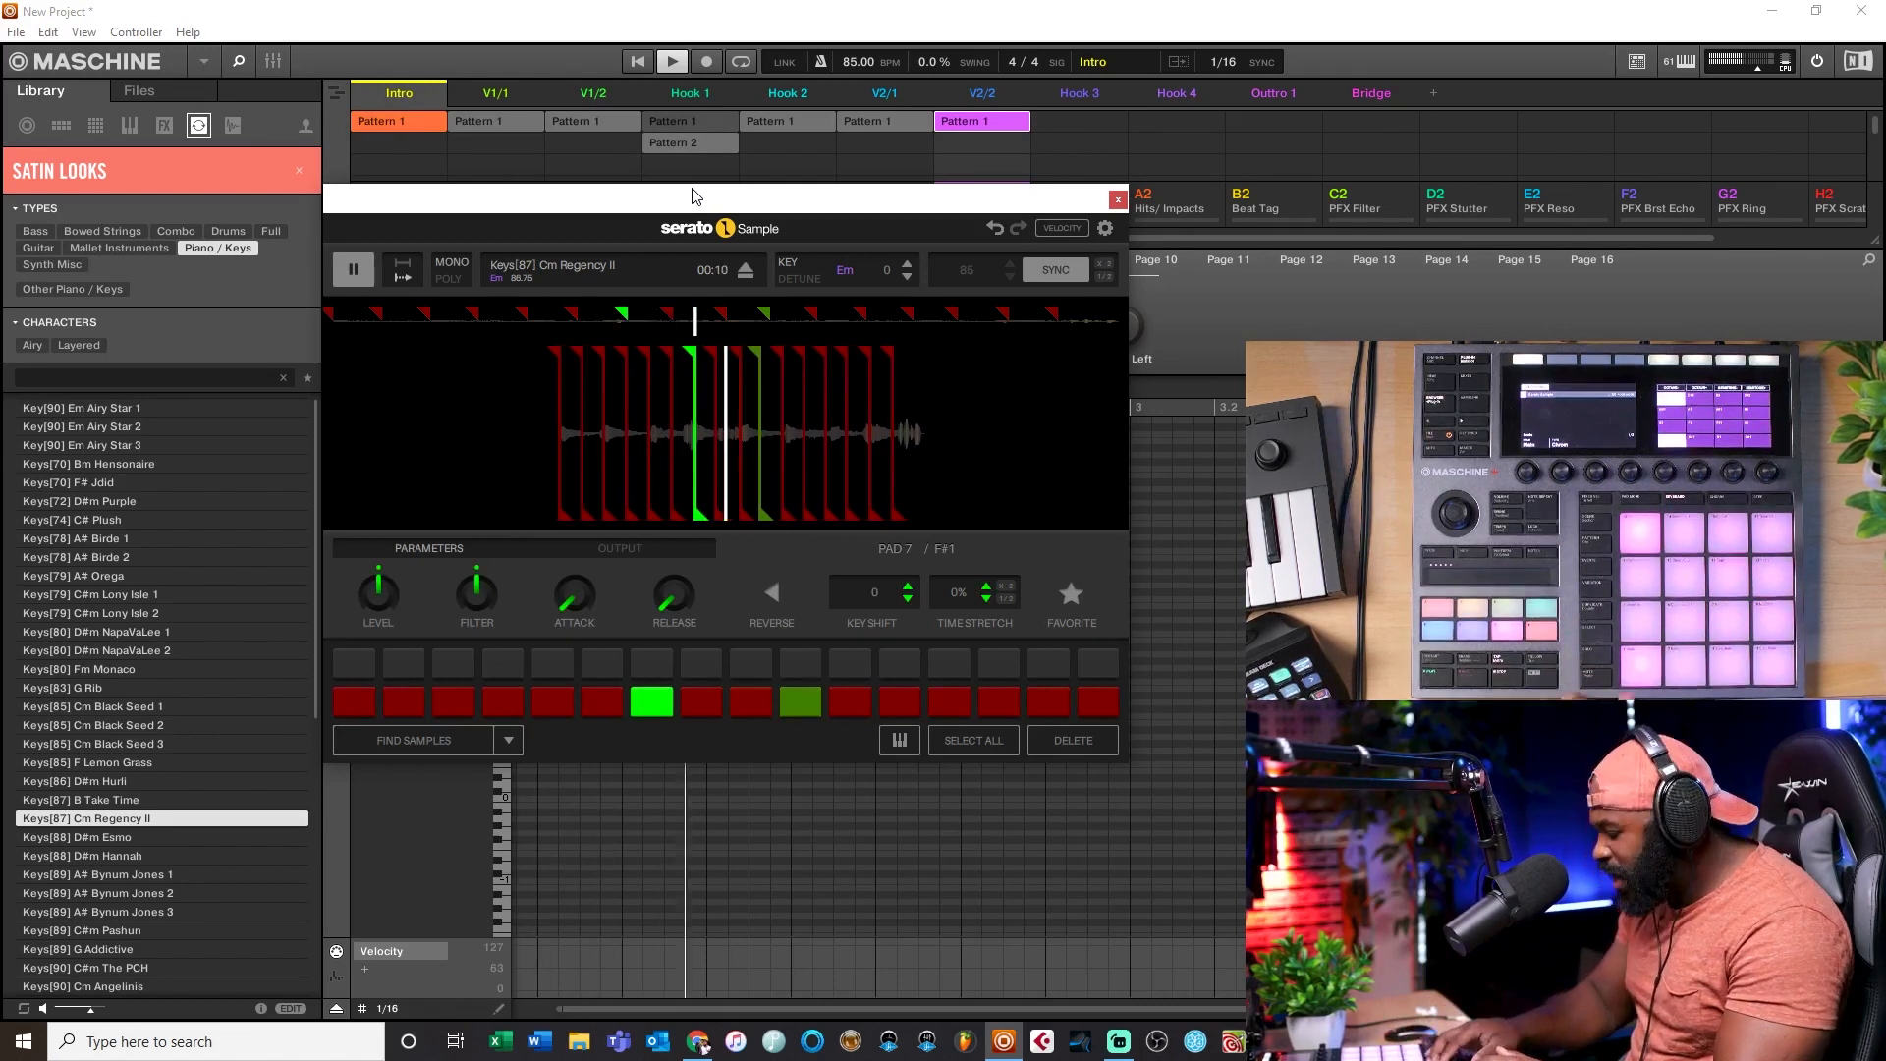
Step: Audition the slices on pads 3 and 4 in Serato Sample and stop the sample's playback
drag(800, 200, 1065, 205)
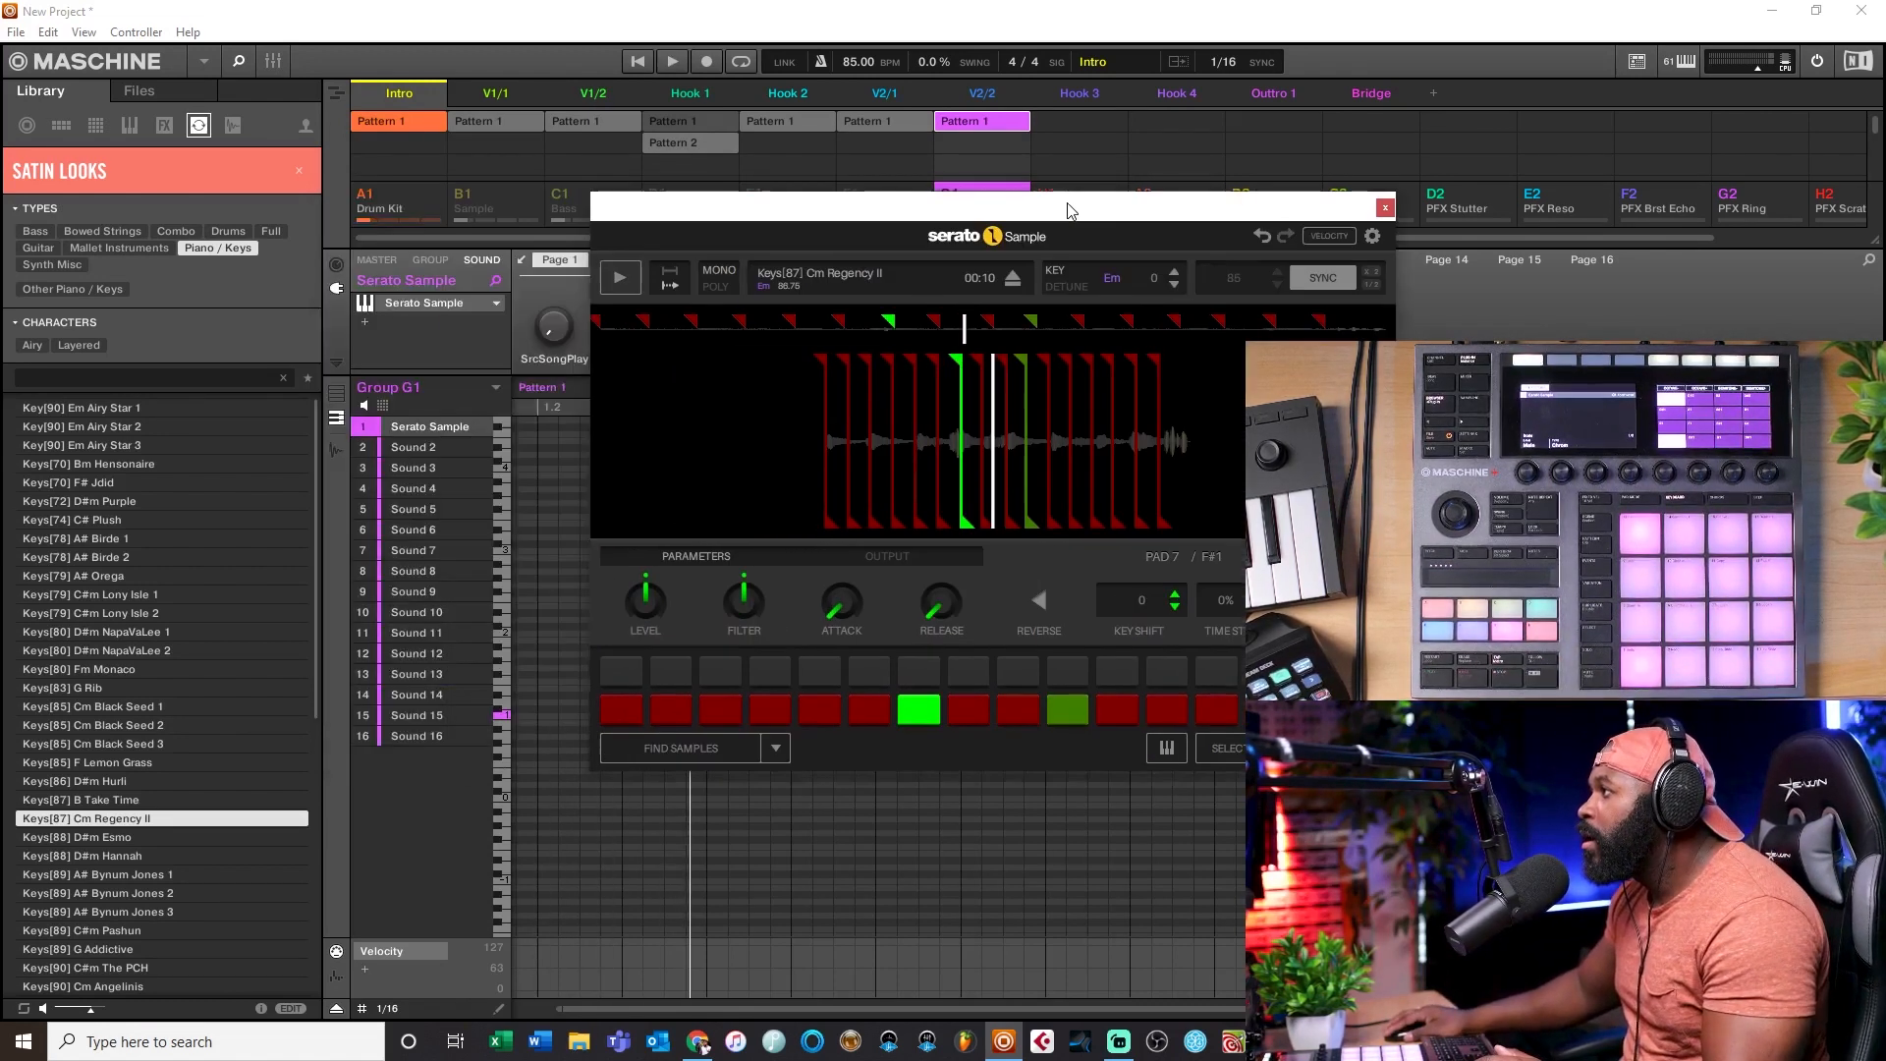
click(718, 709)
click(774, 709)
click(618, 275)
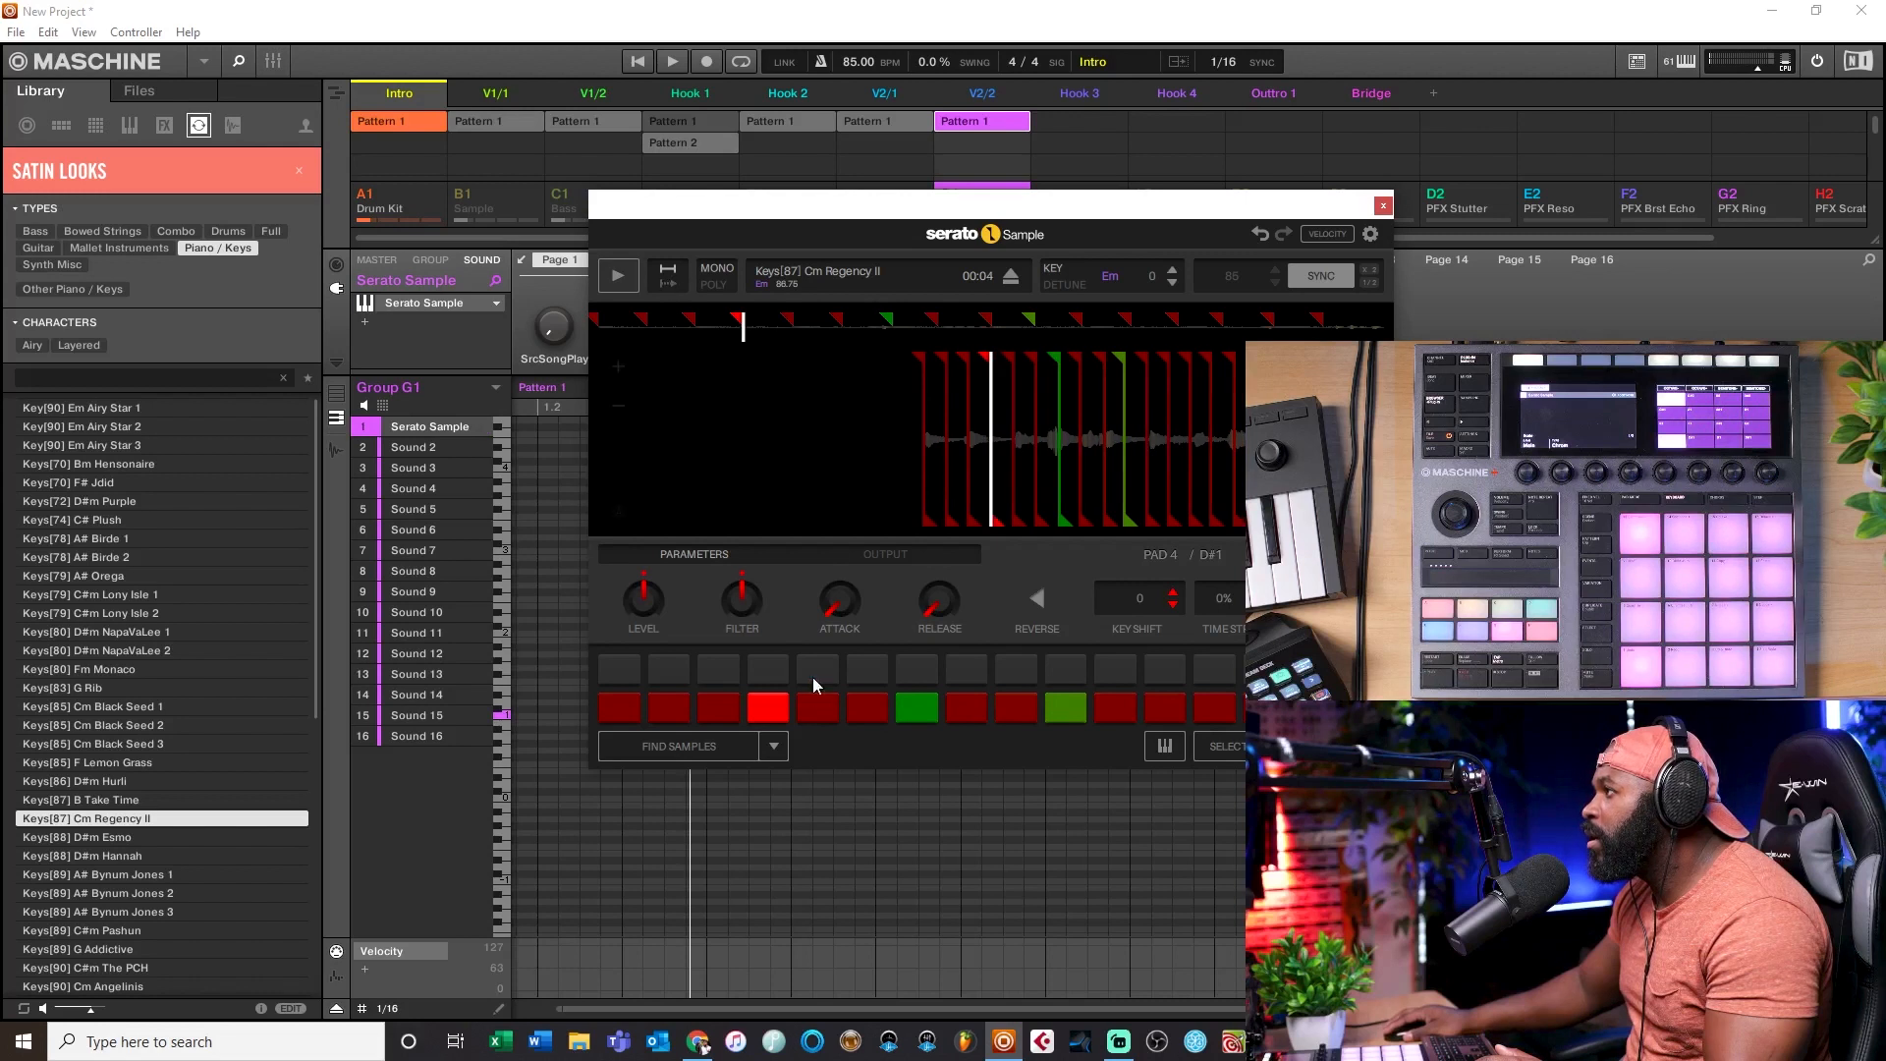
Step: Audition the Serato Sample slices on pads 5, 6, 8, 10 and 11, and return to pads 5 and 4
click(813, 707)
click(861, 705)
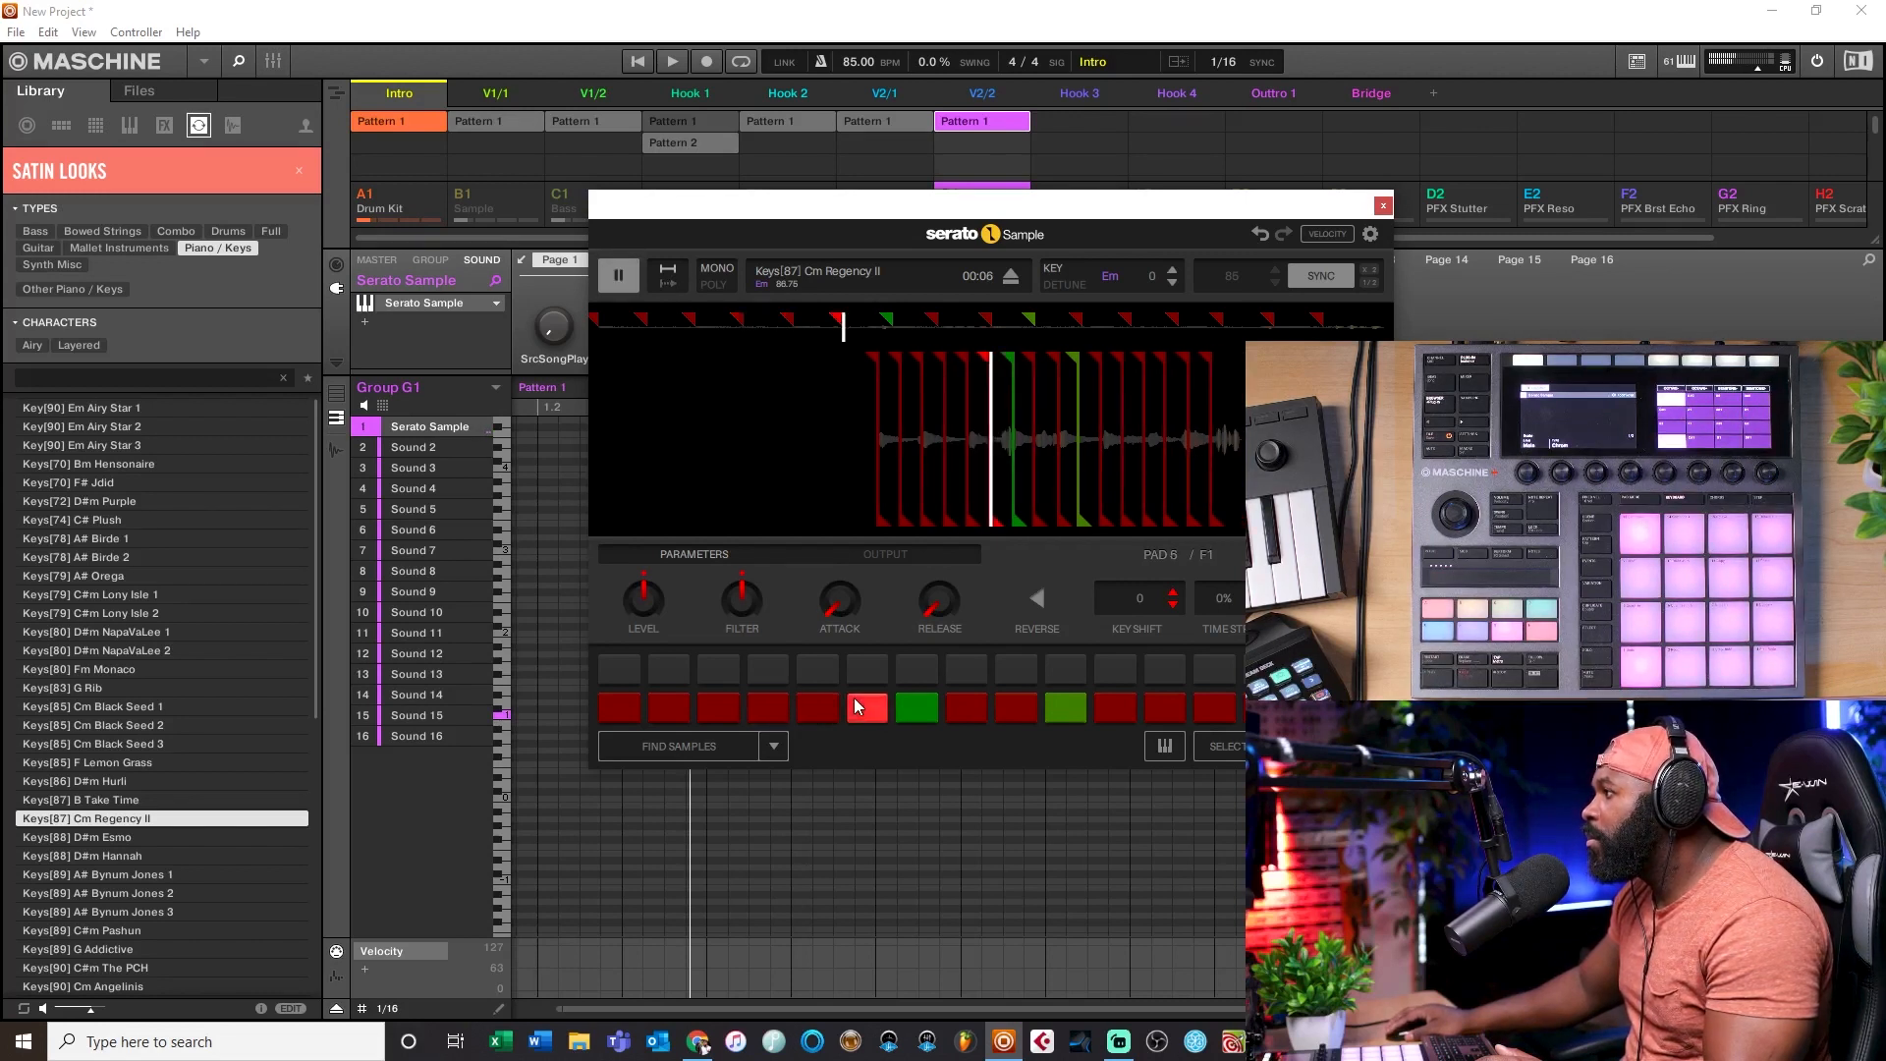
click(973, 708)
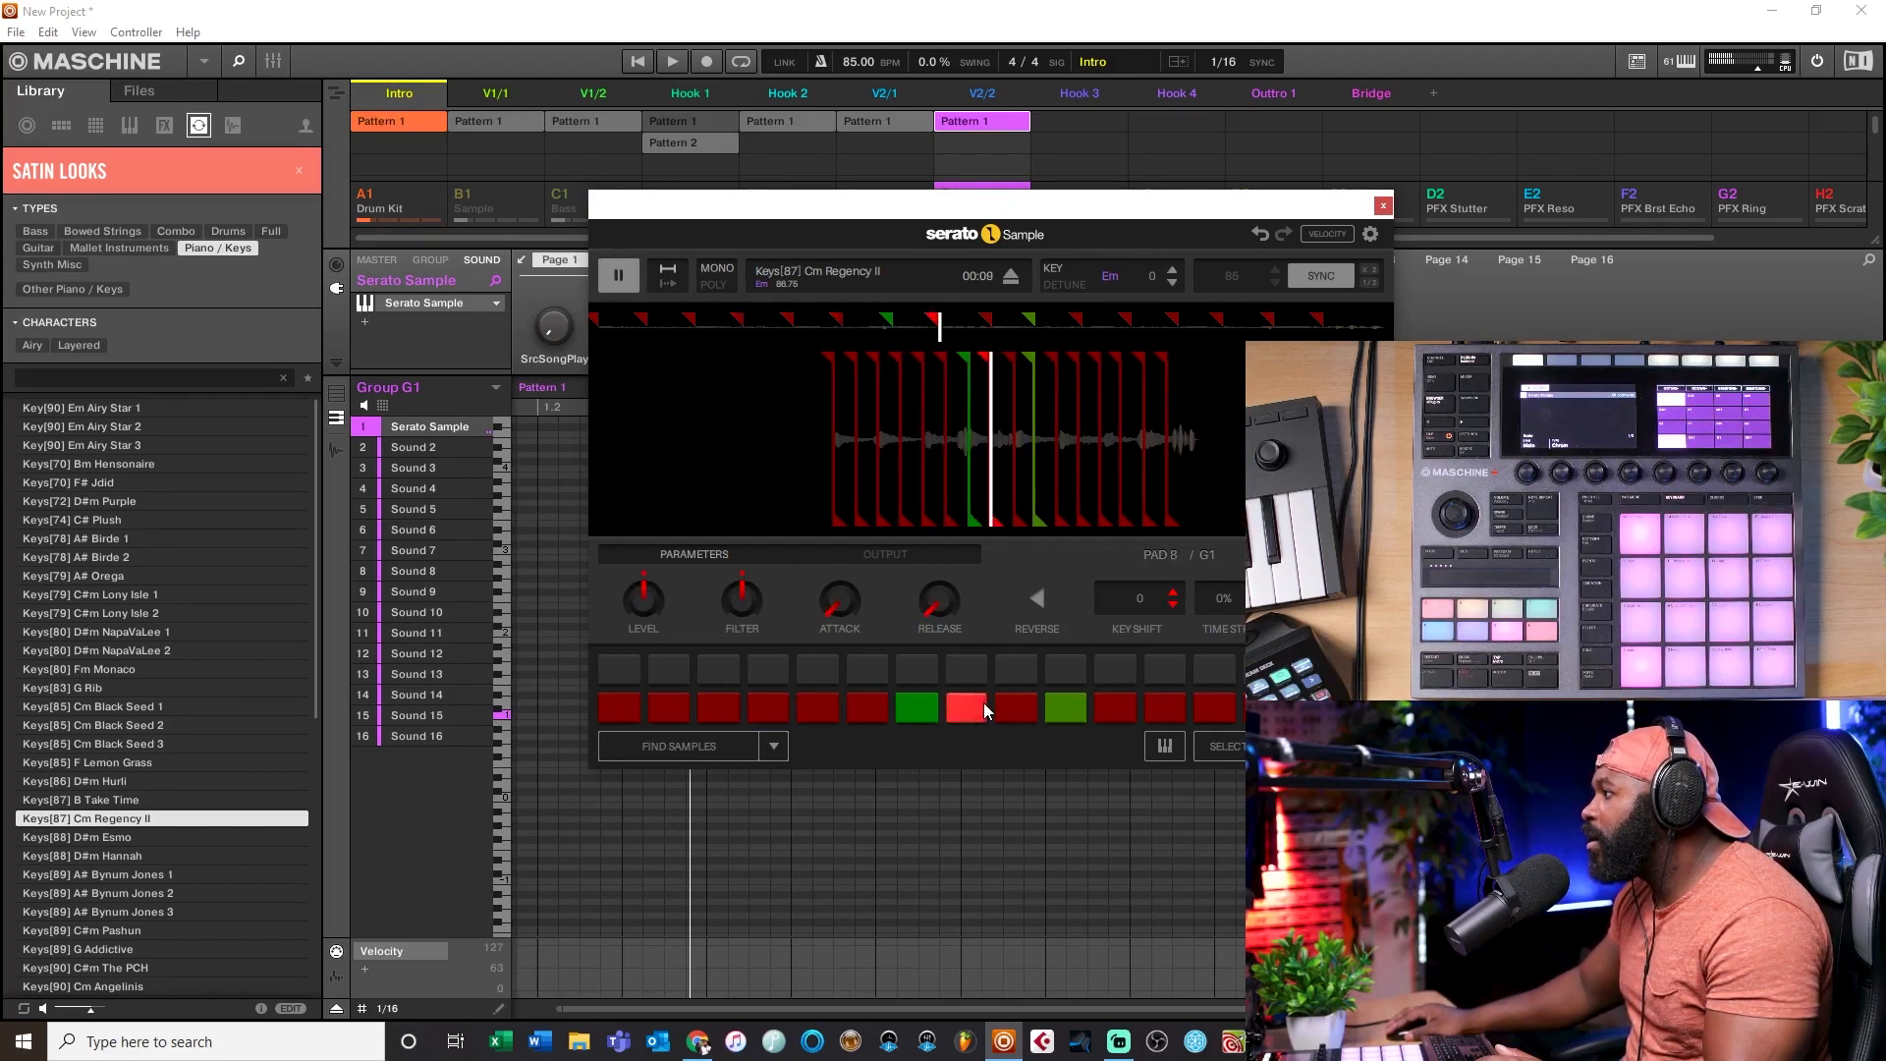
click(1081, 716)
click(1115, 709)
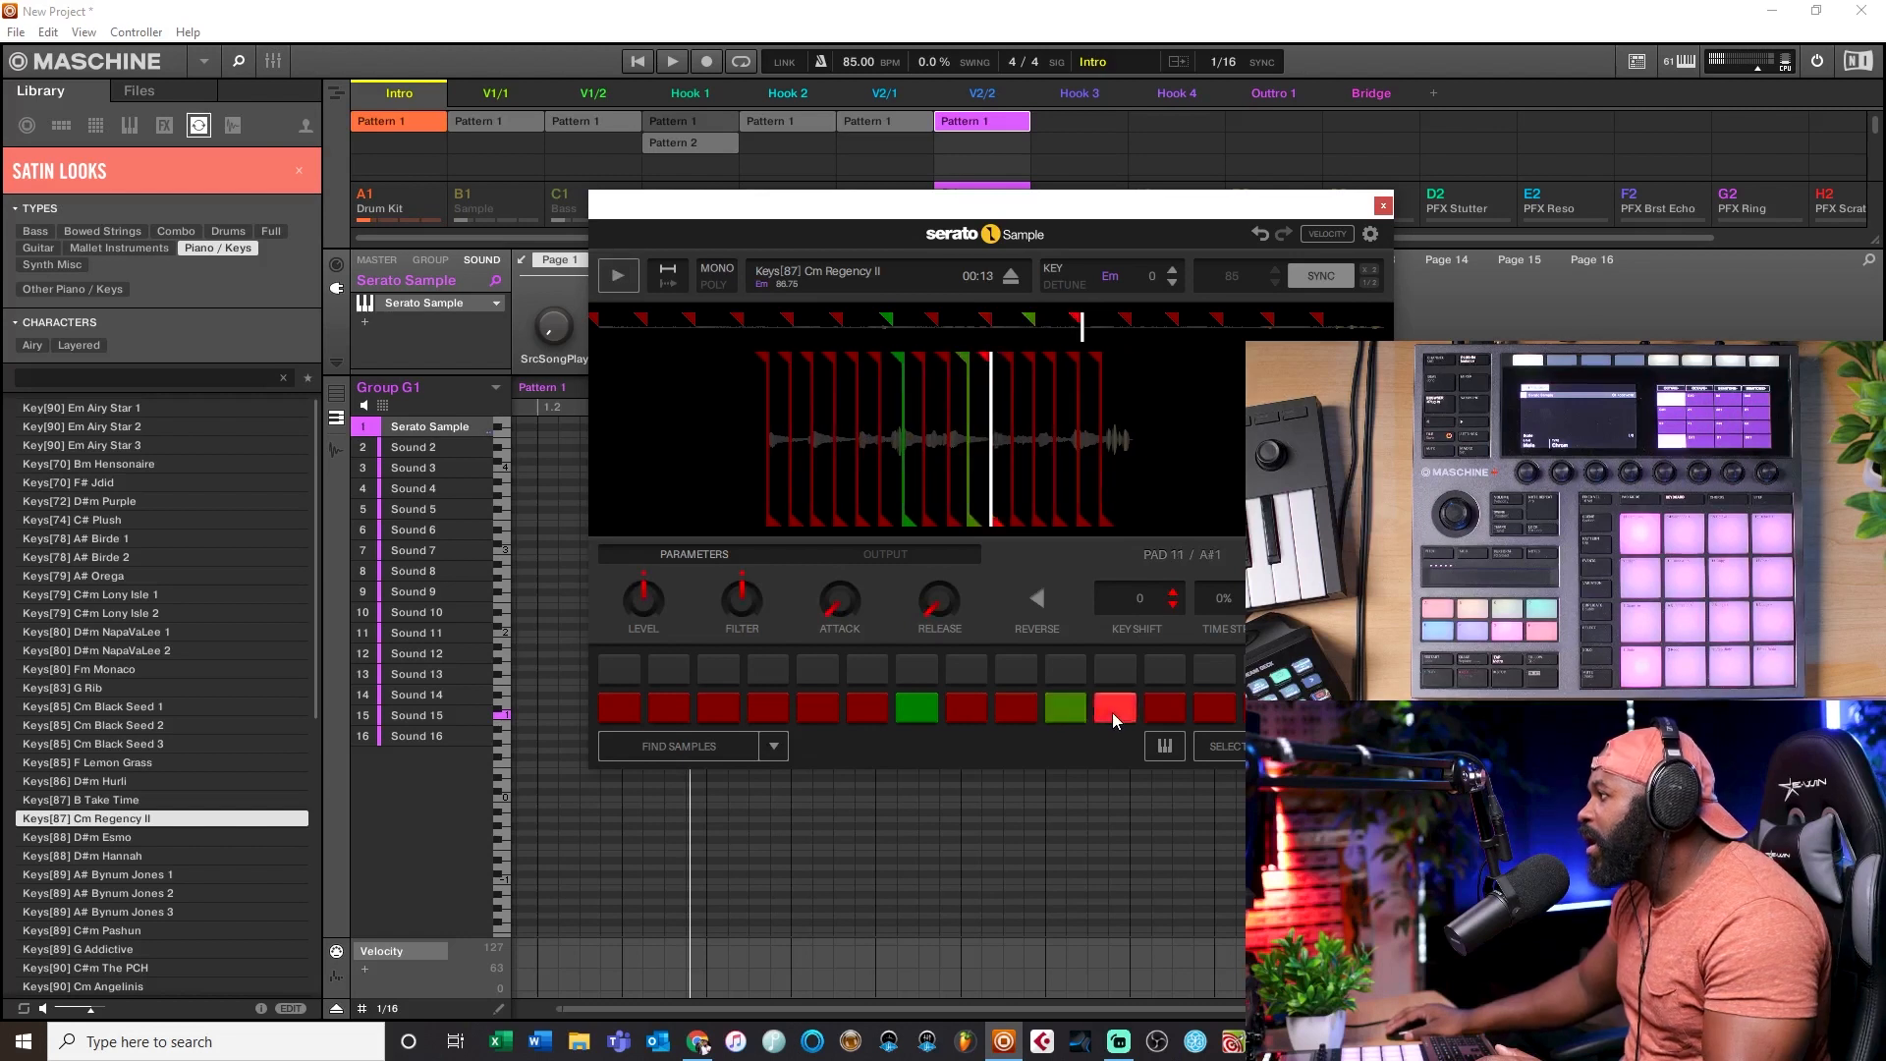
click(819, 707)
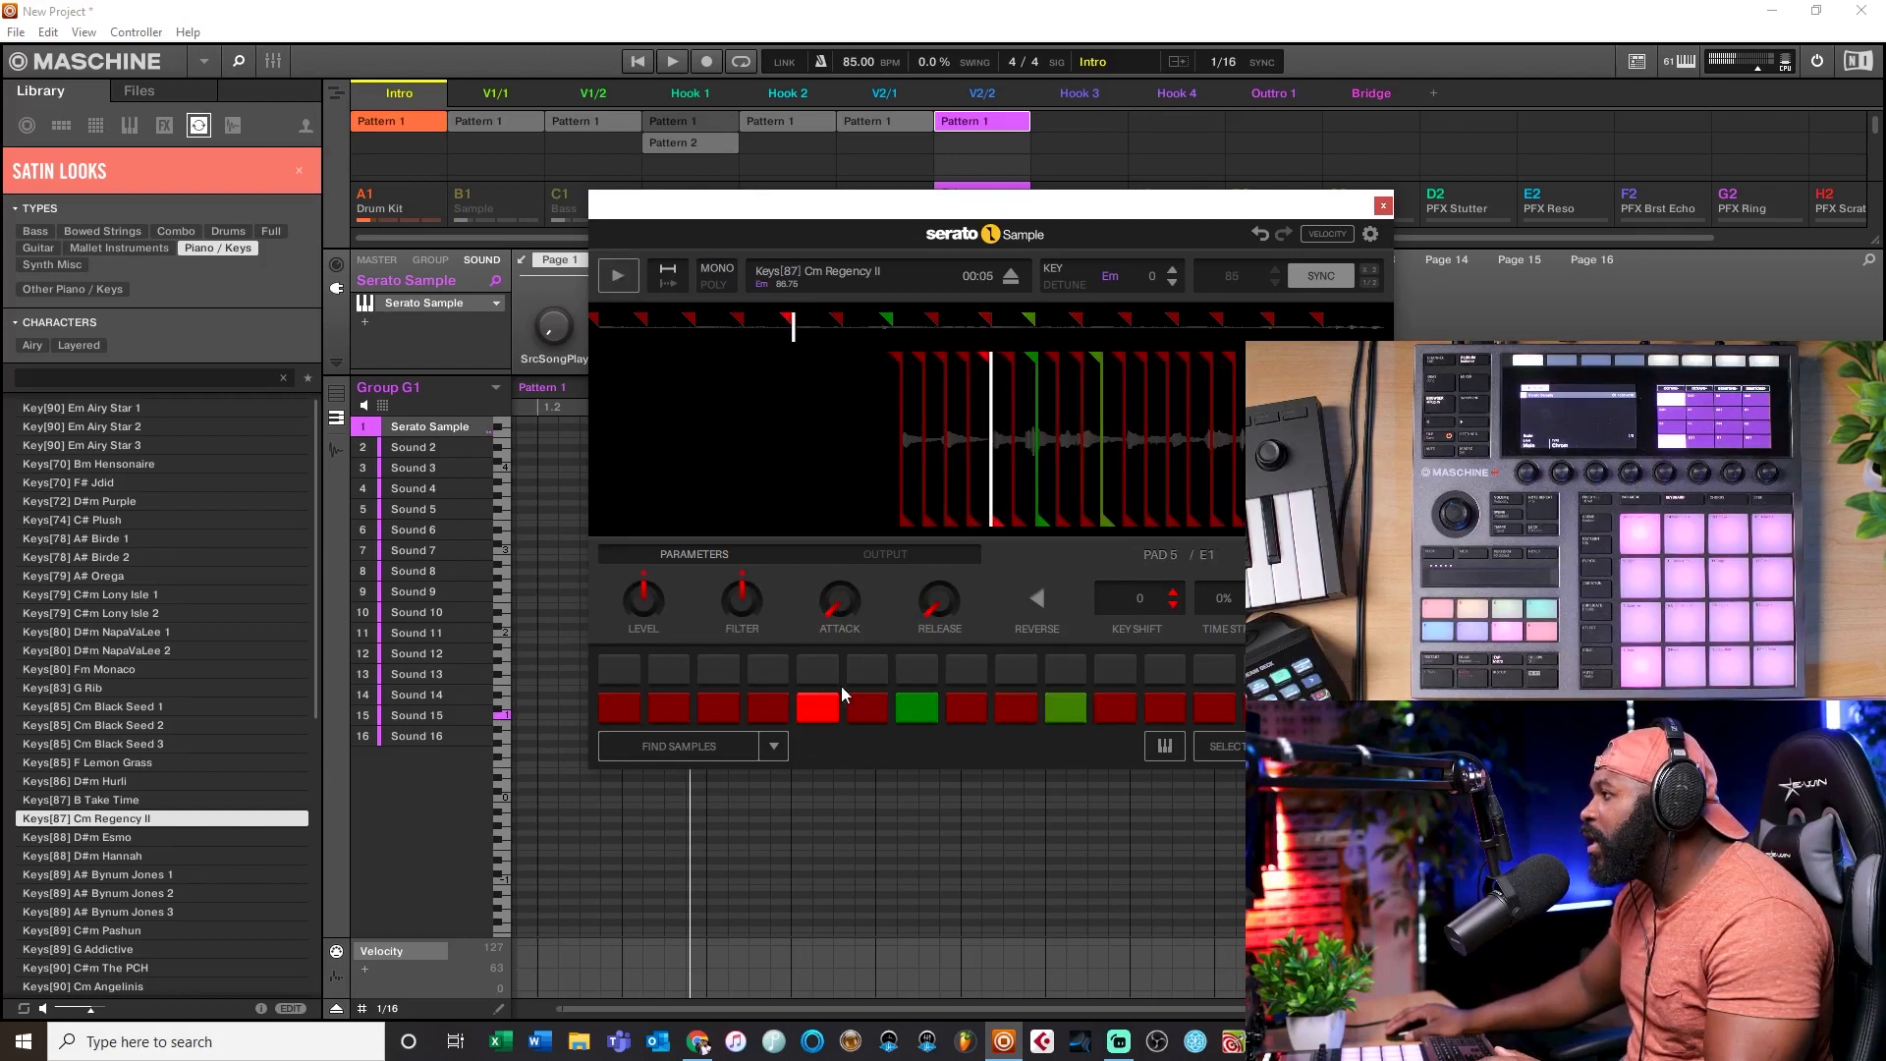
click(770, 709)
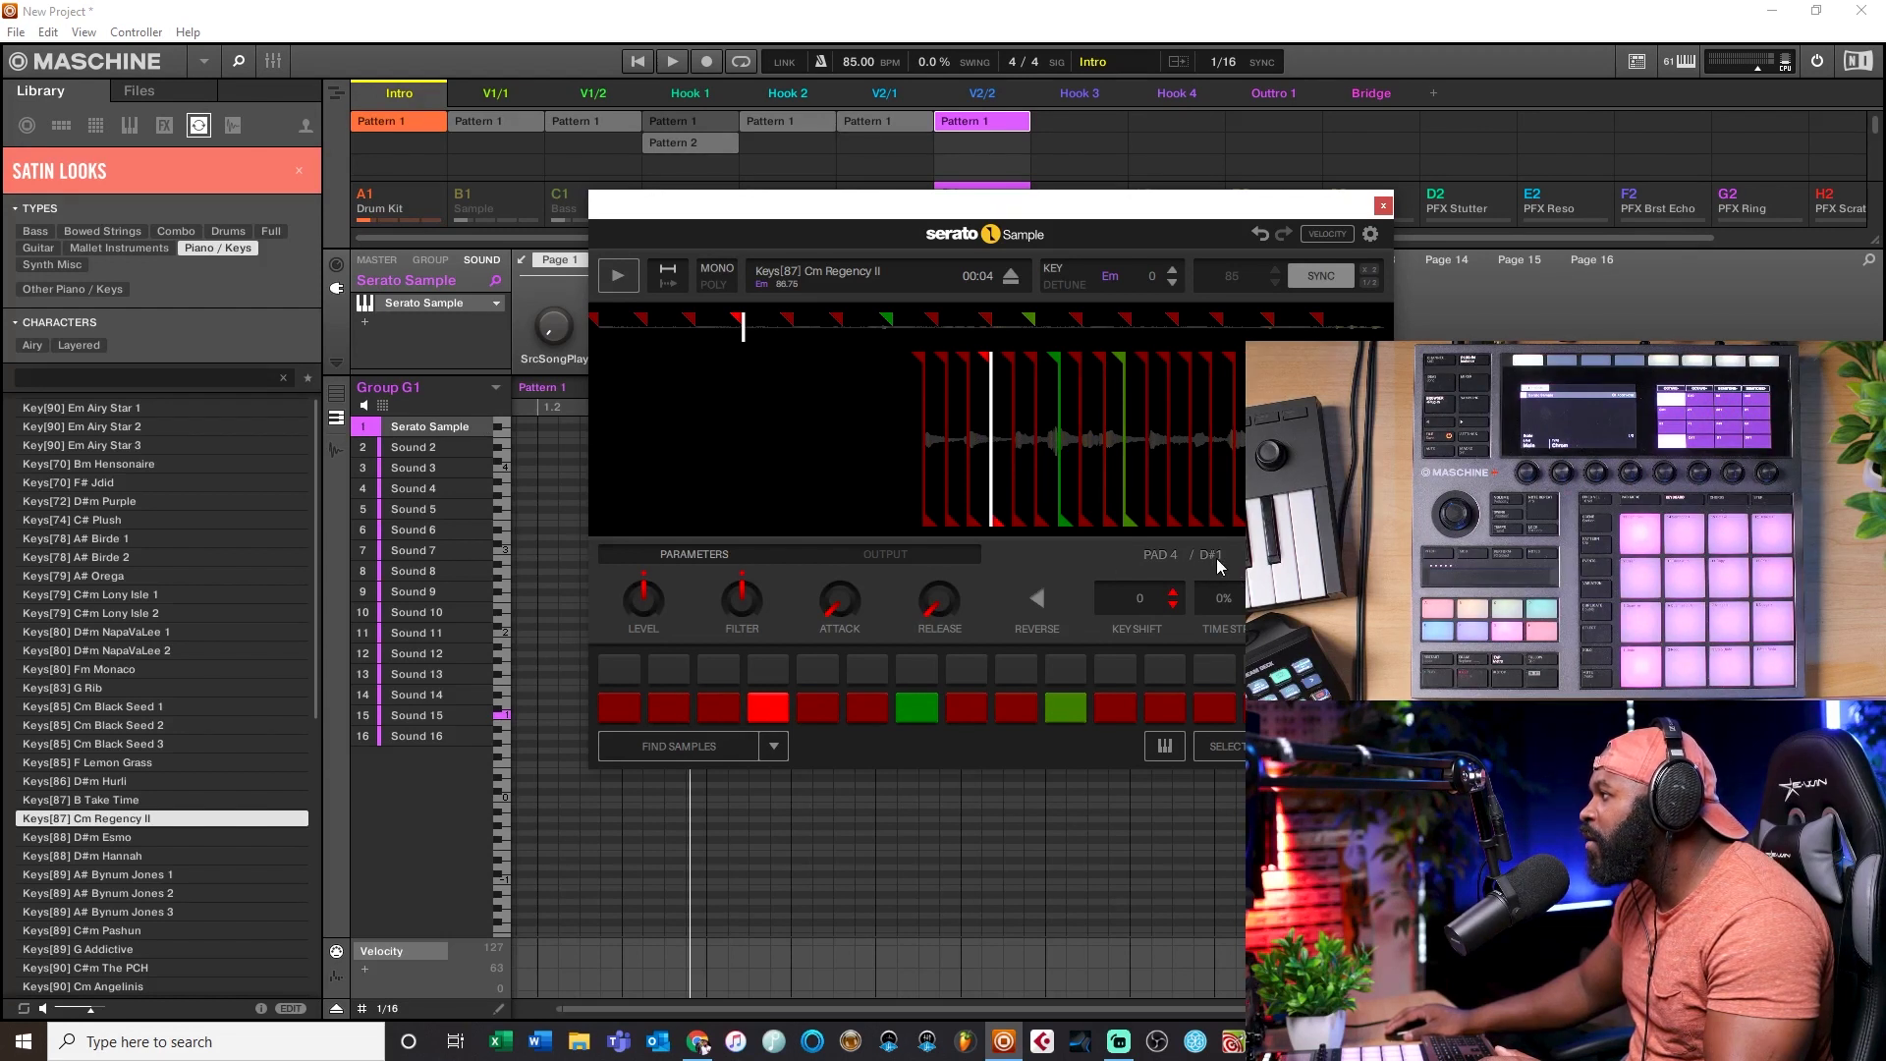
Step: Reverse the slice on pad 3, turn its filter up, and audition it among the slices on pads 2 to 5
click(721, 707)
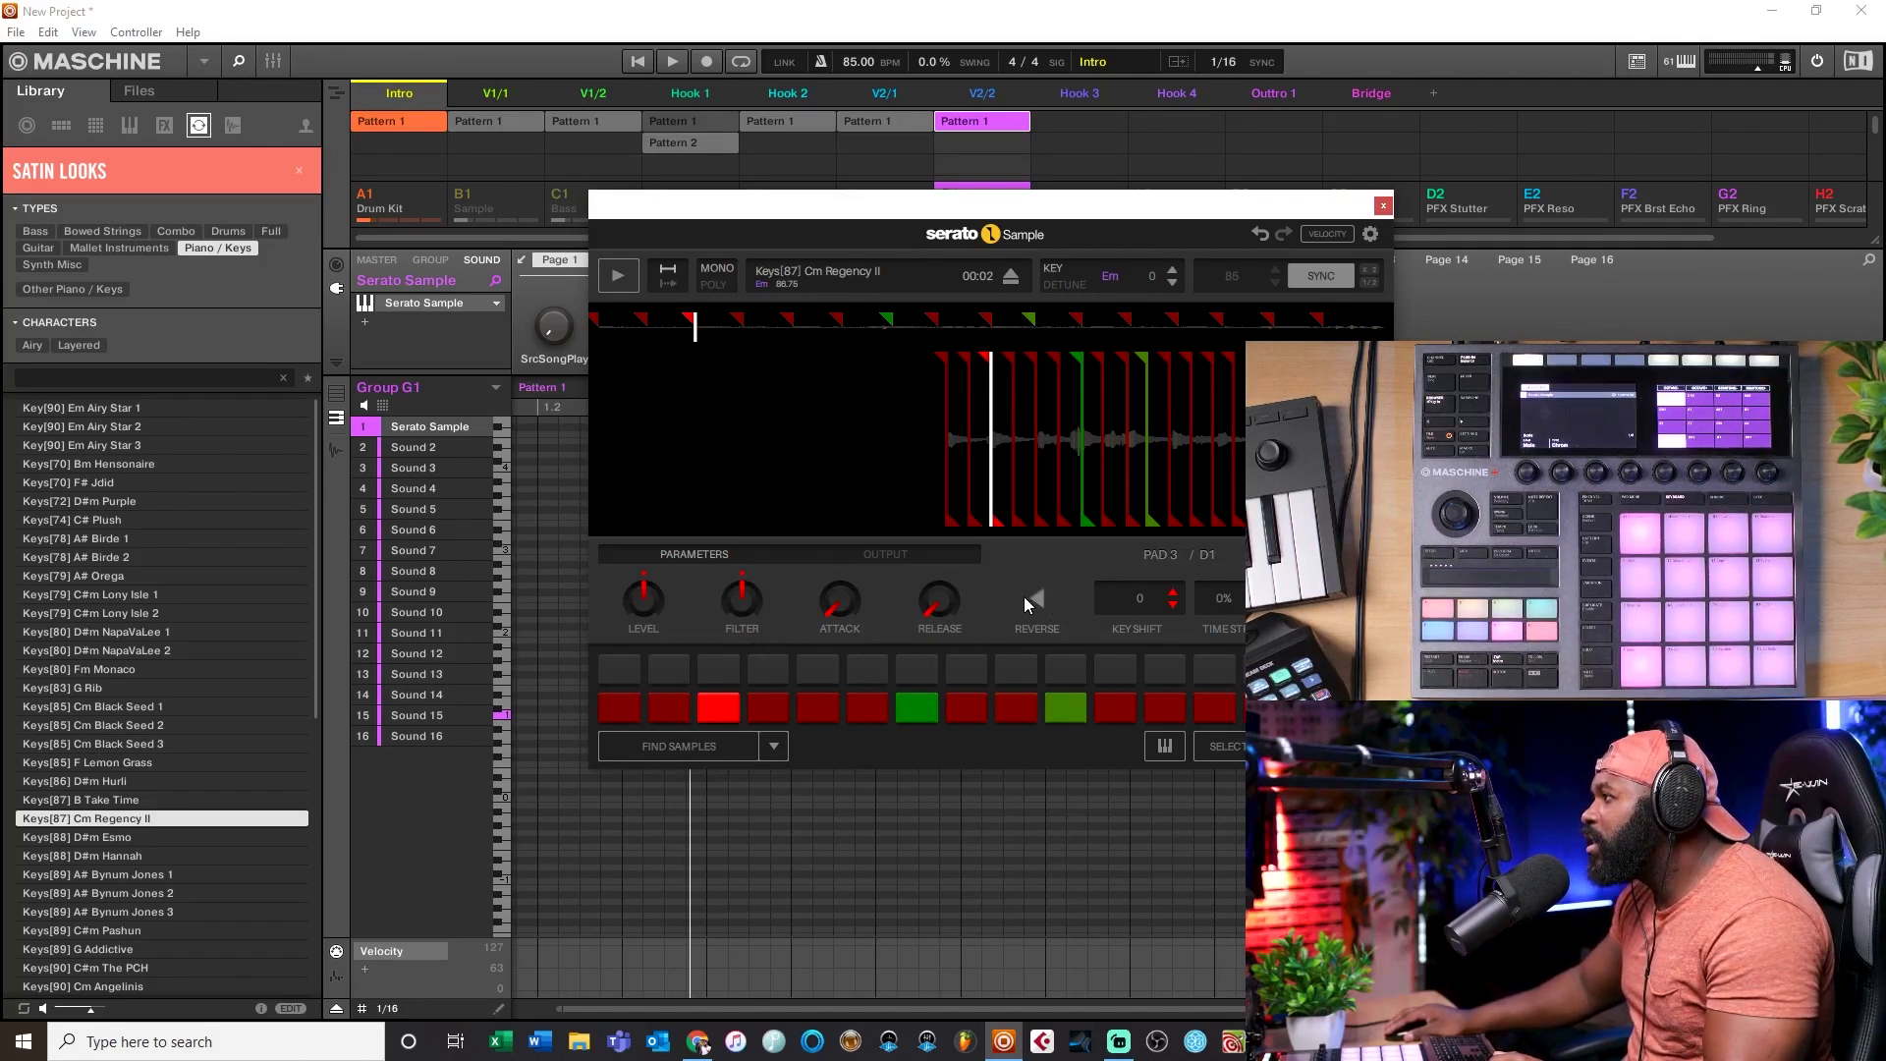
click(1036, 599)
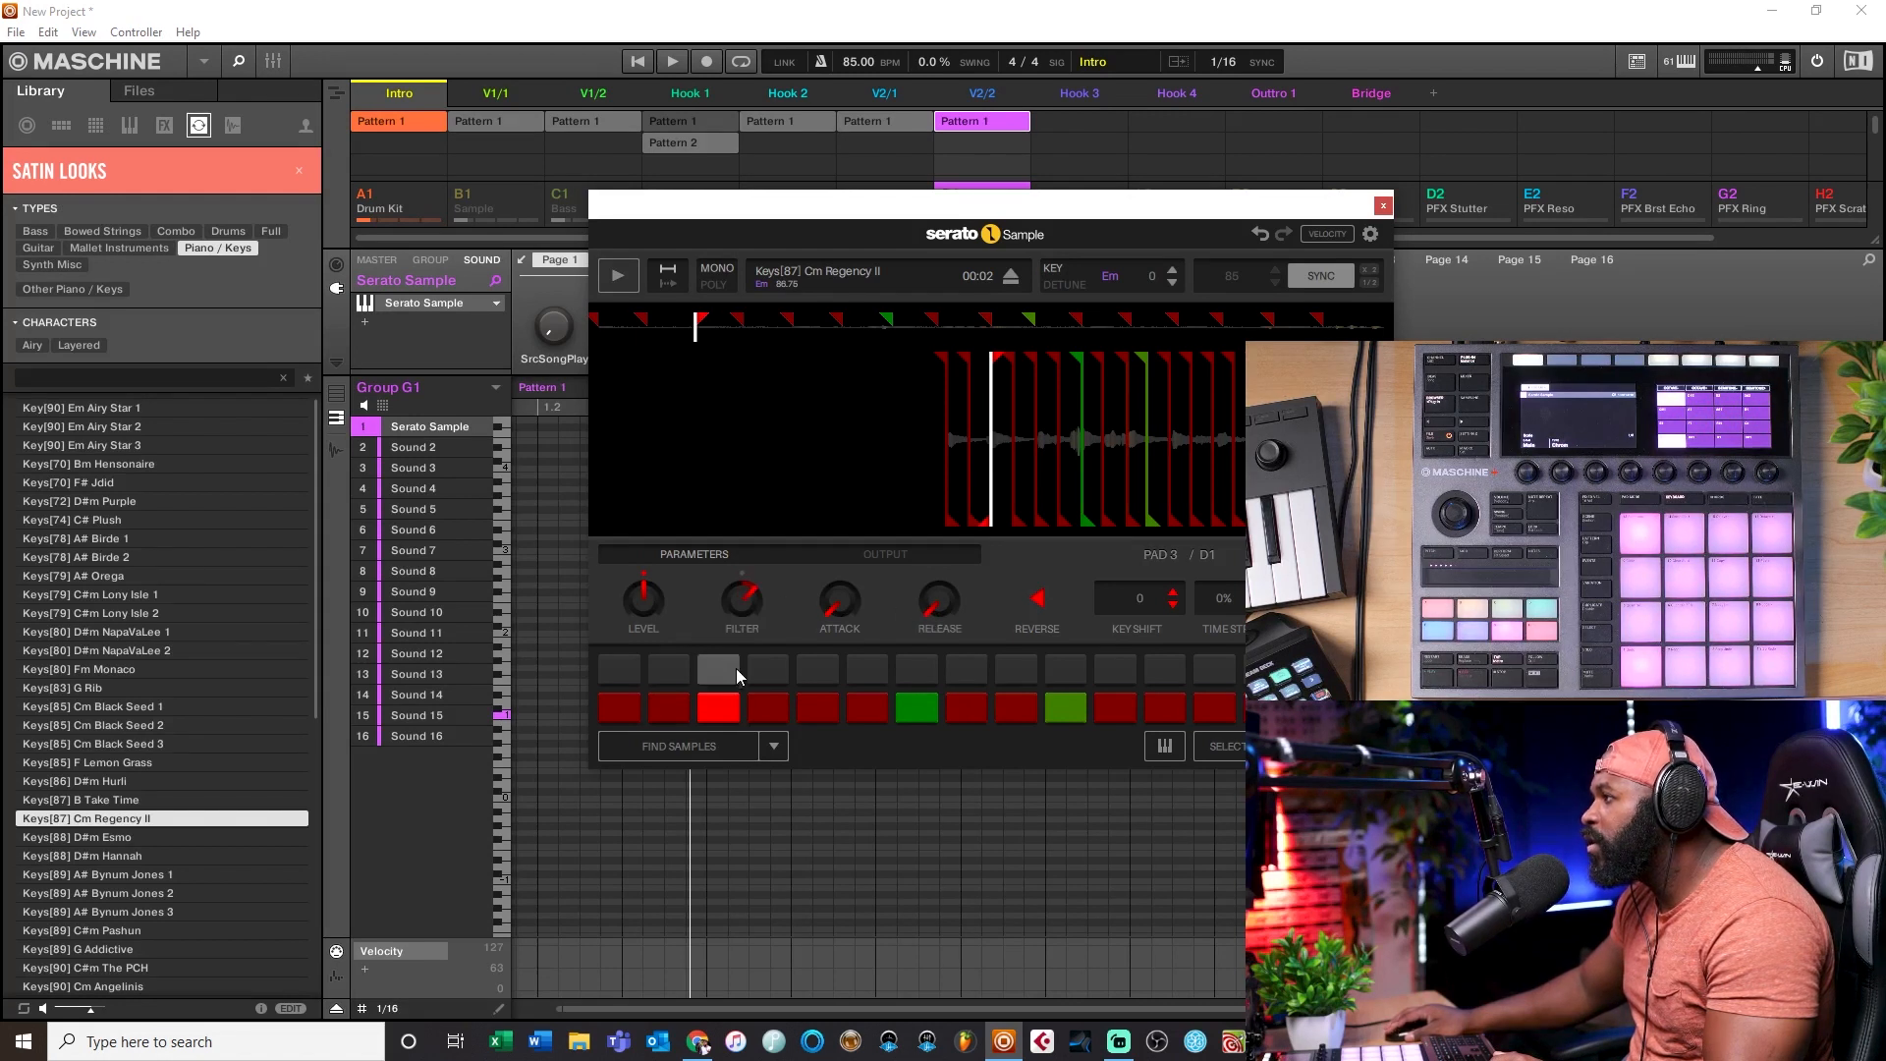
click(774, 708)
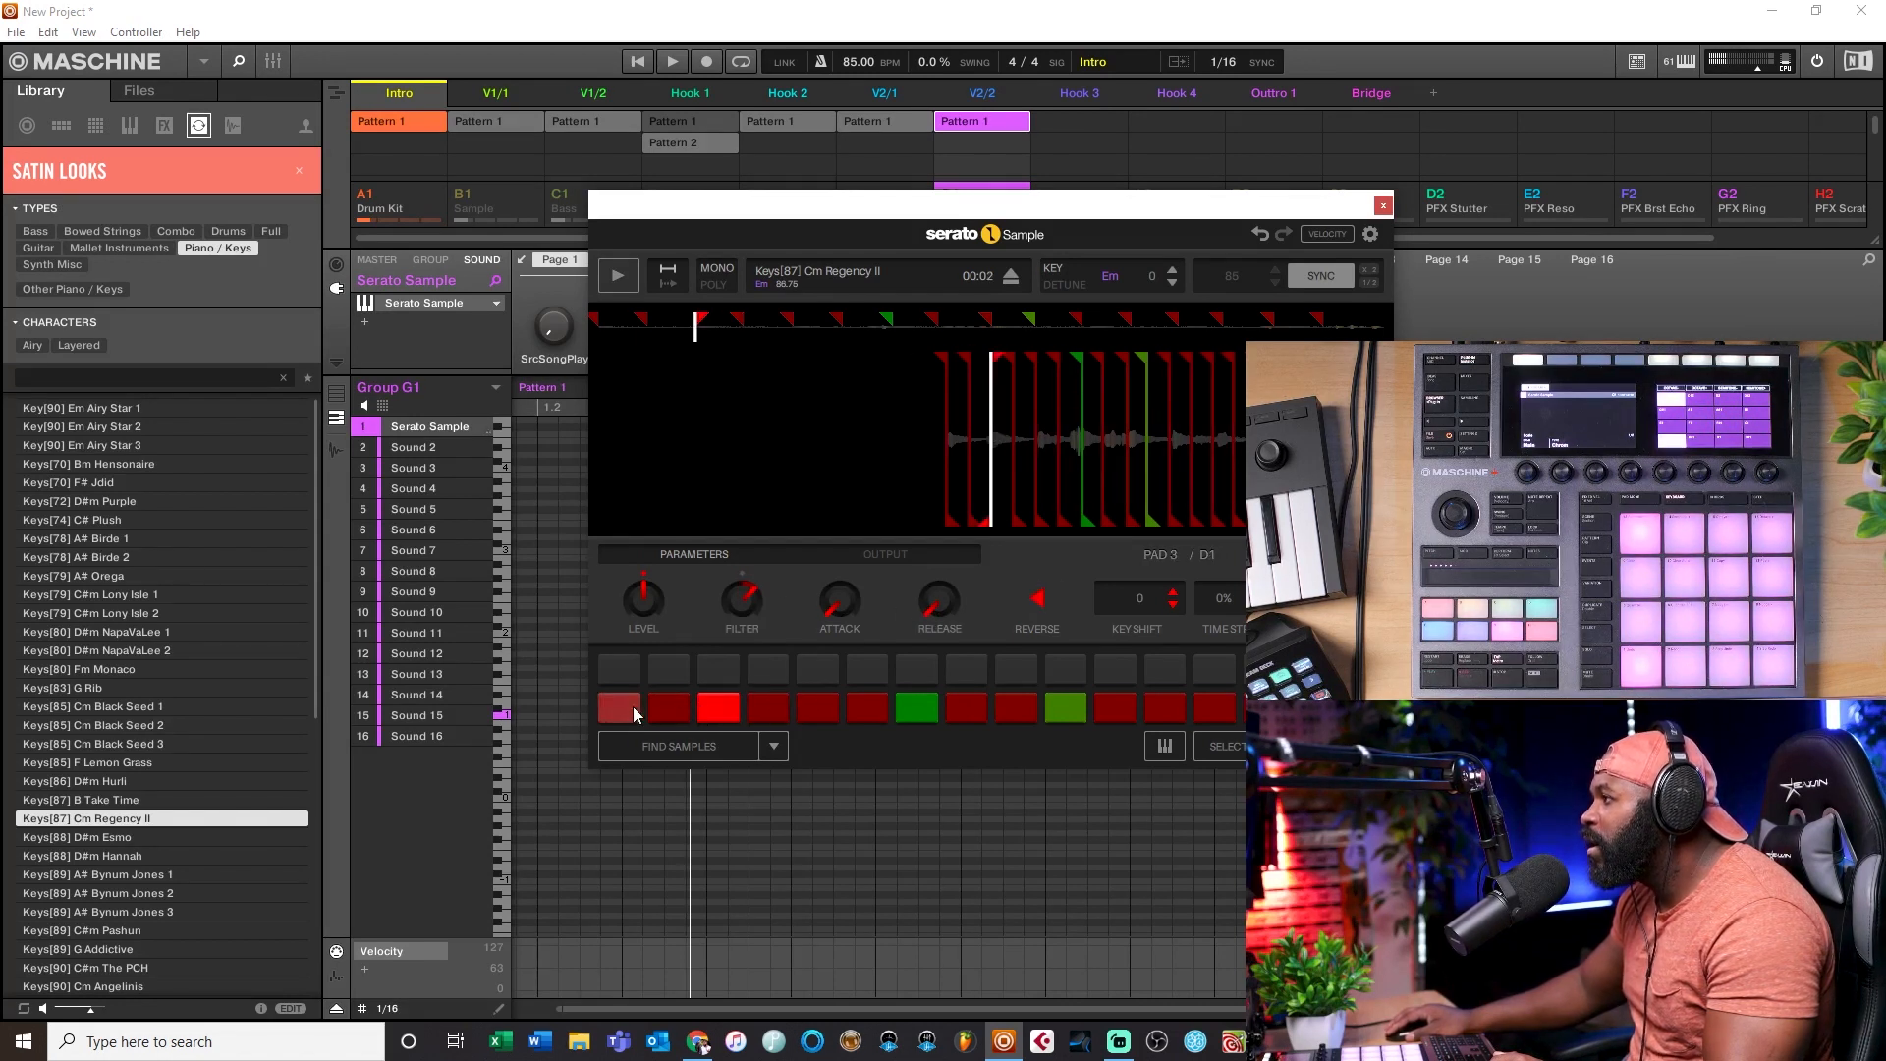
click(674, 708)
click(671, 710)
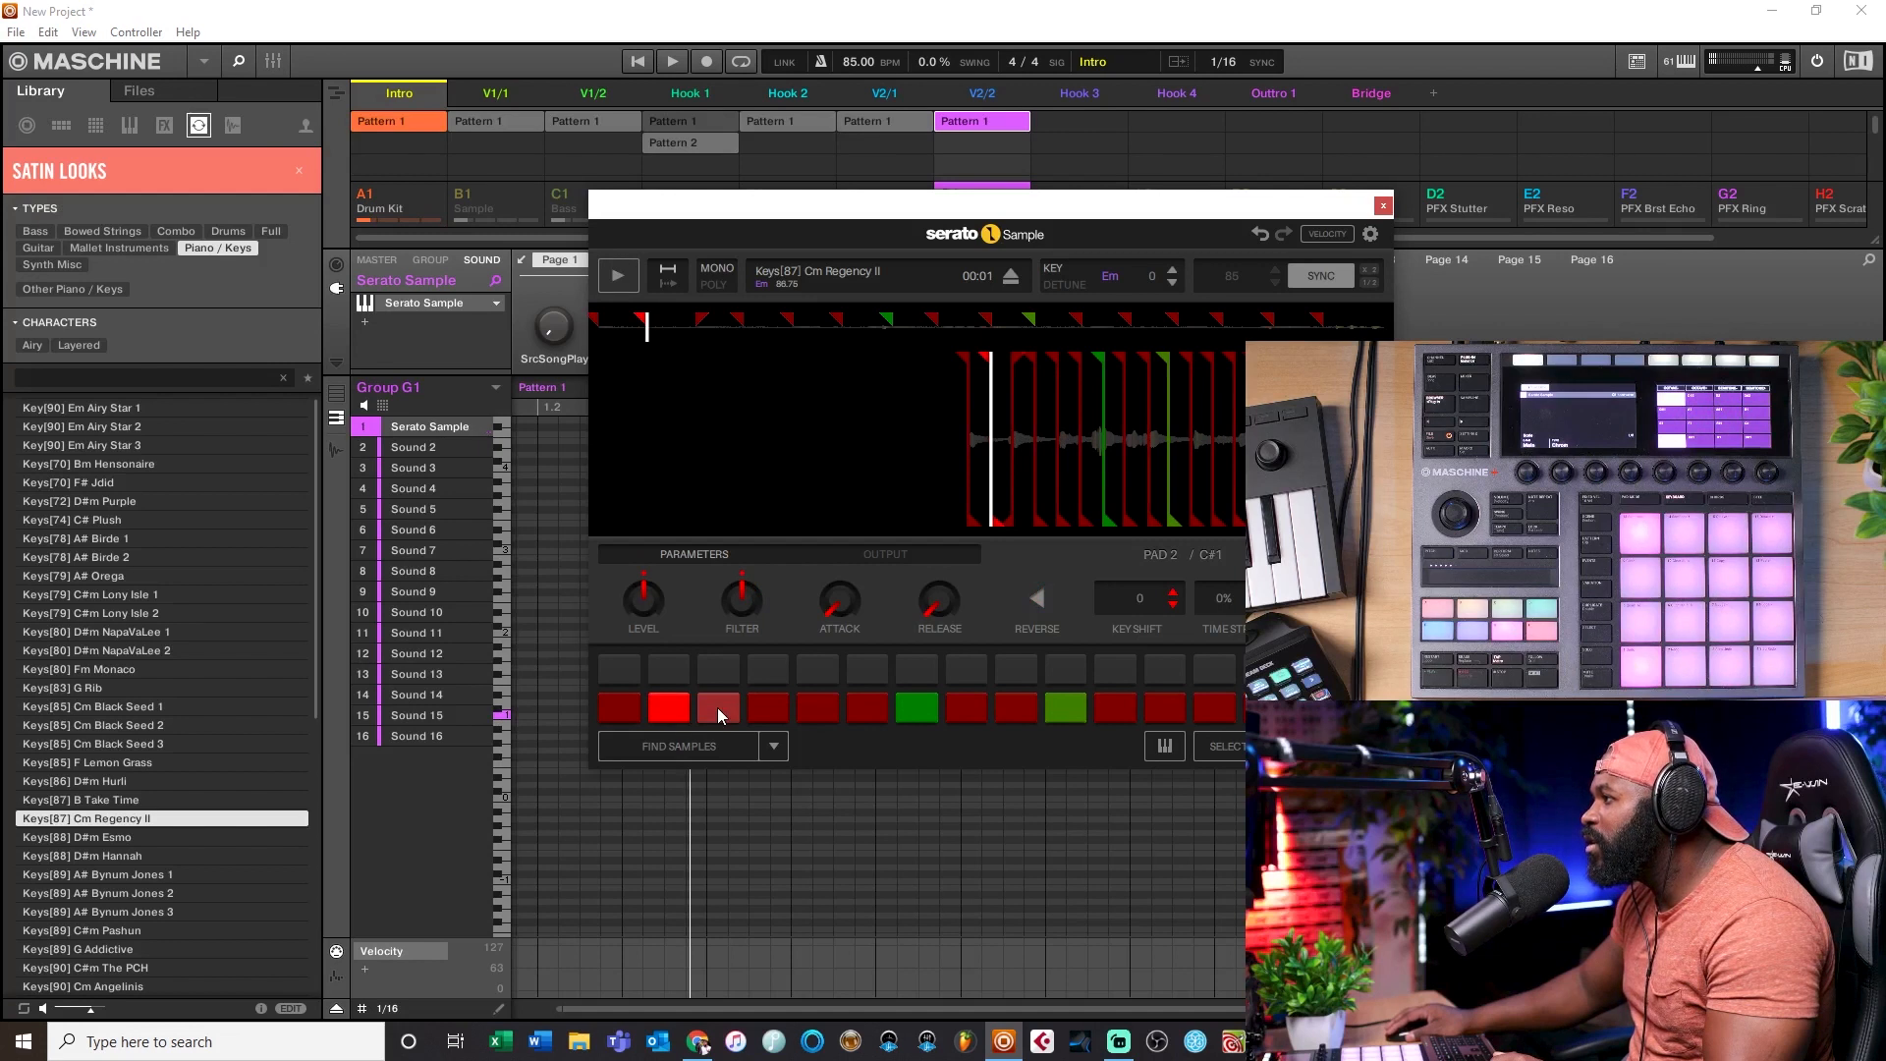
click(718, 708)
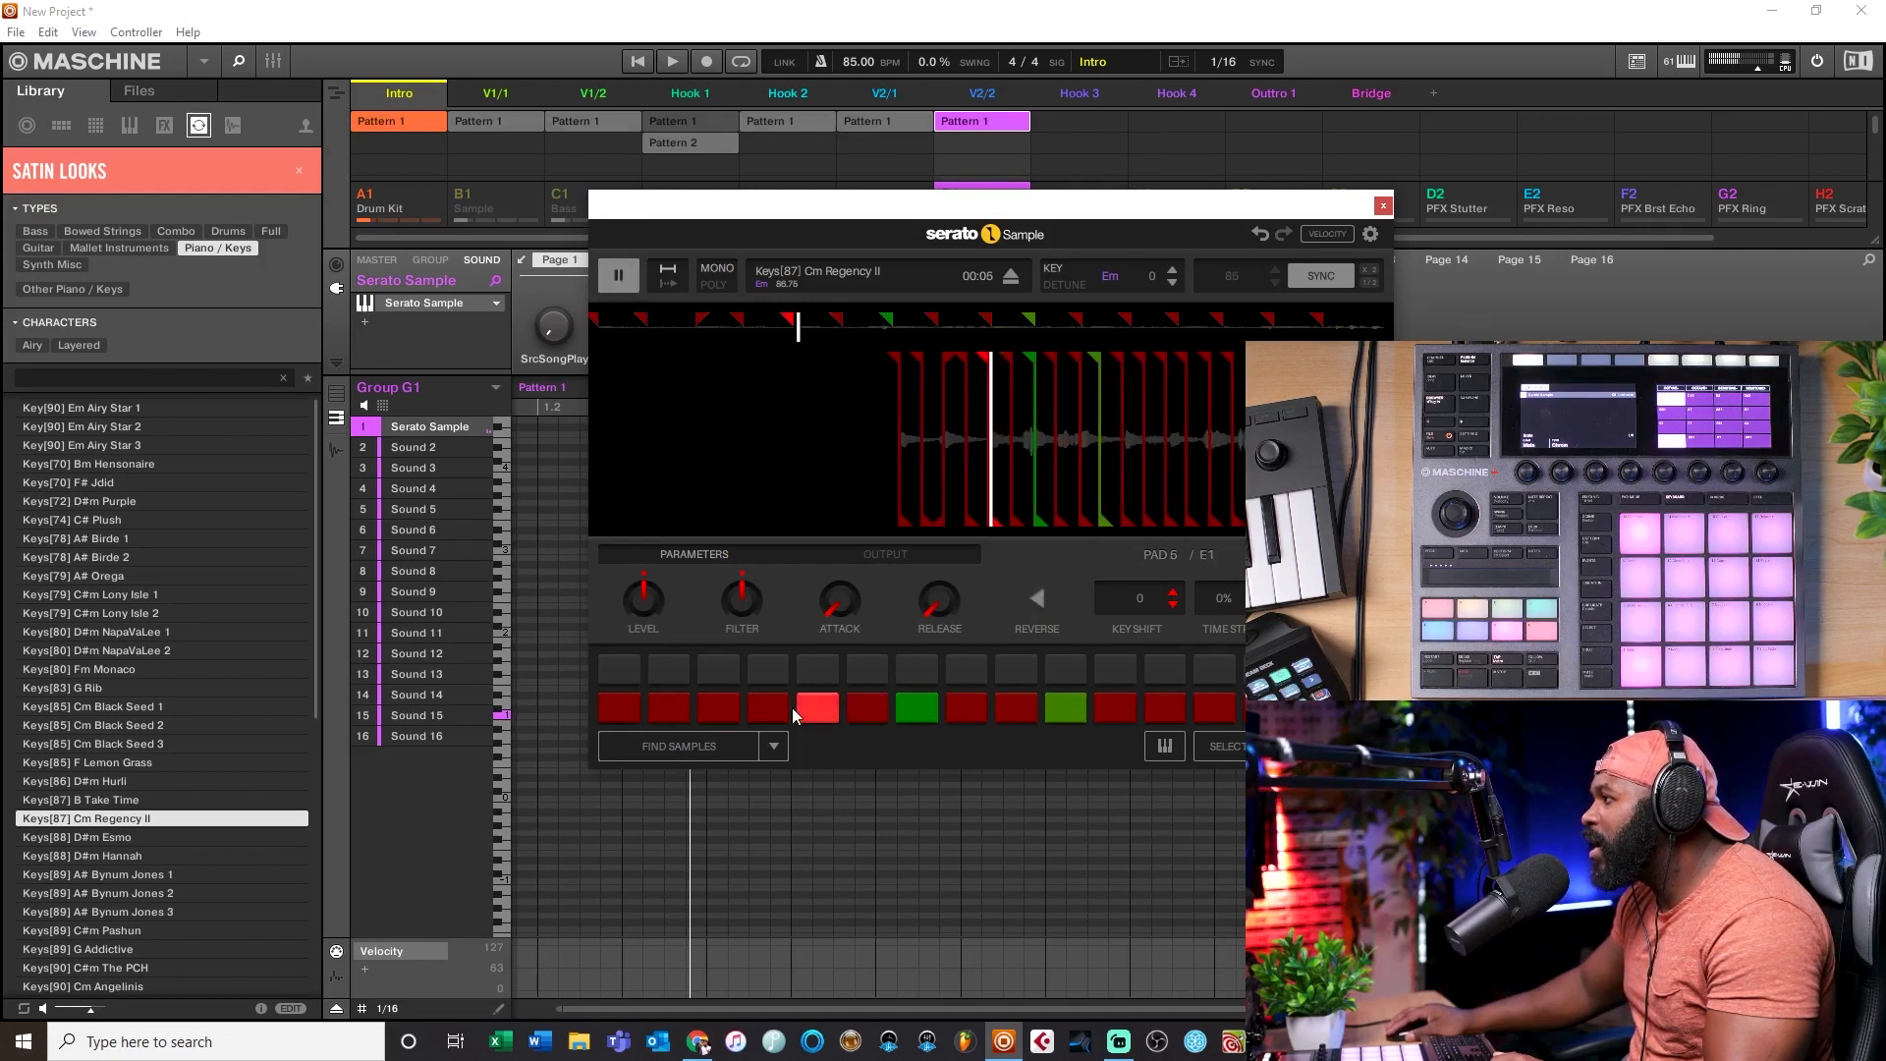
click(771, 705)
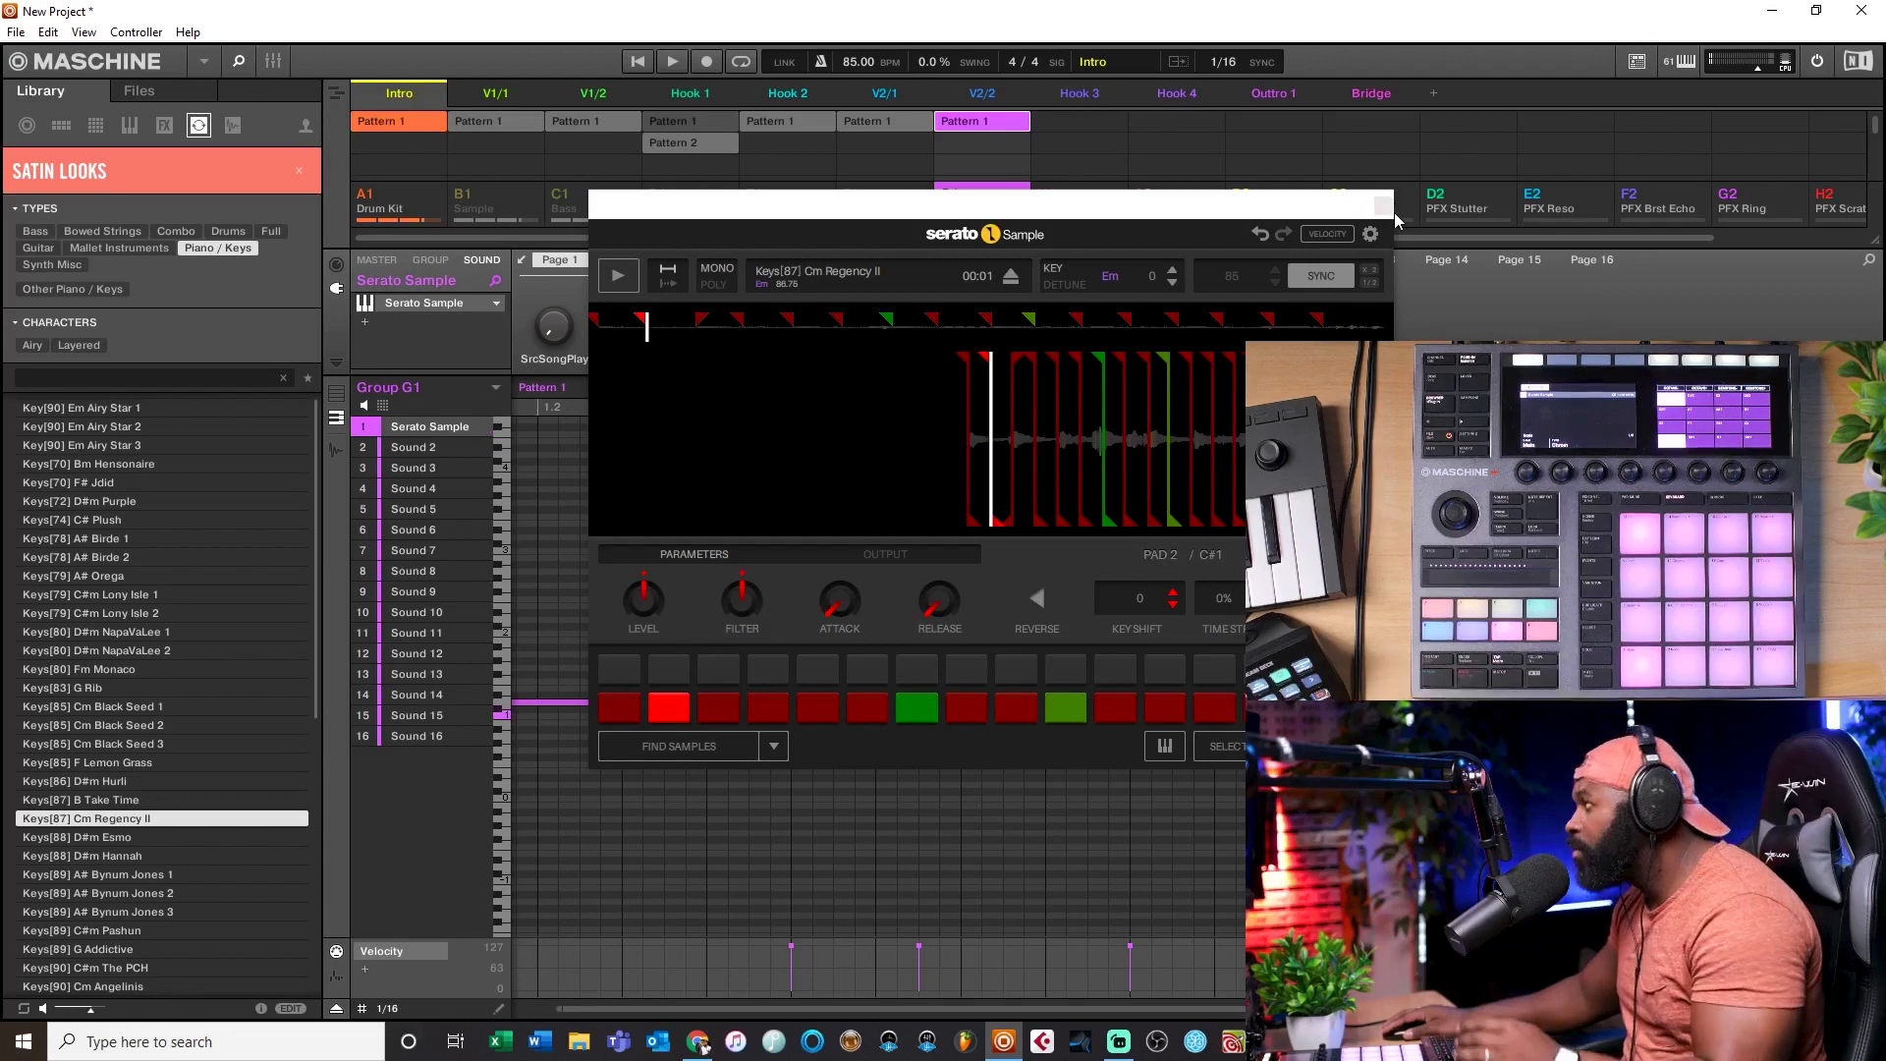
Step: Close the Serato Sample window and extend the notes ending just before bars 2 and 3 to meet the following notes
click(1384, 207)
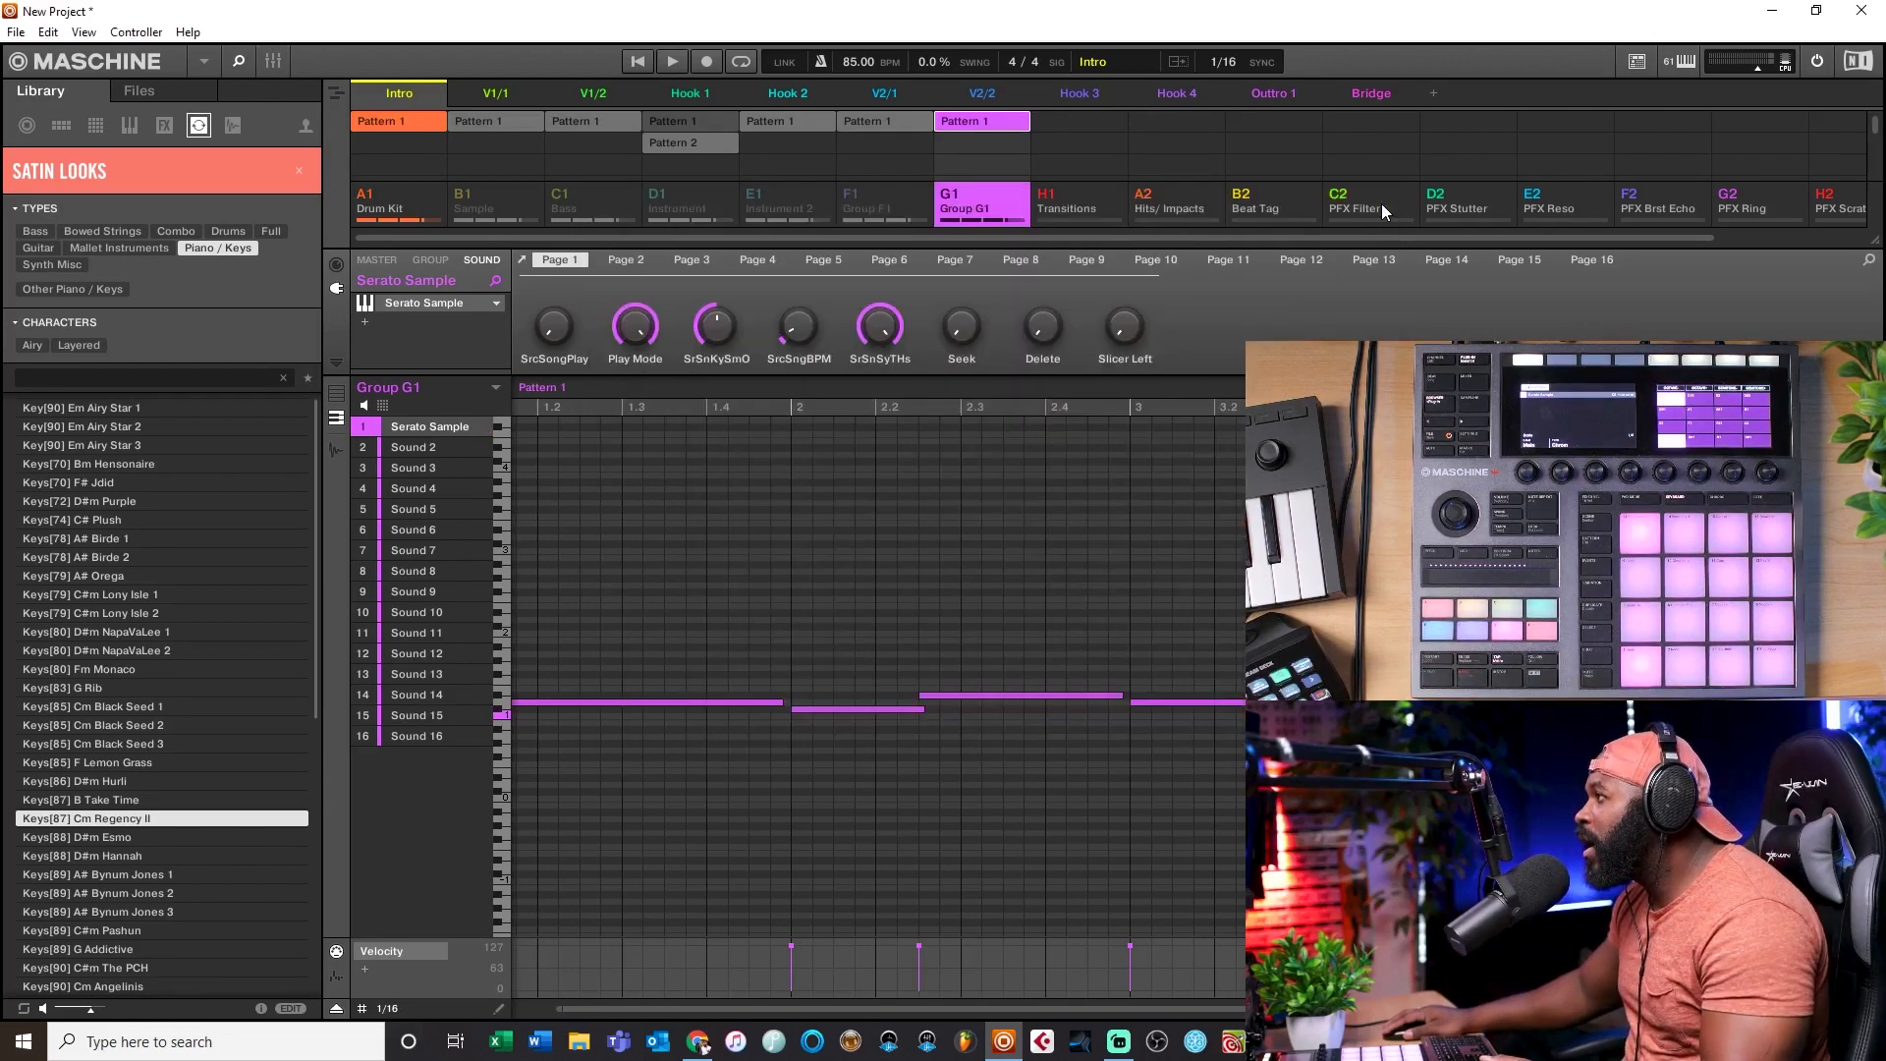
drag(779, 700, 786, 700)
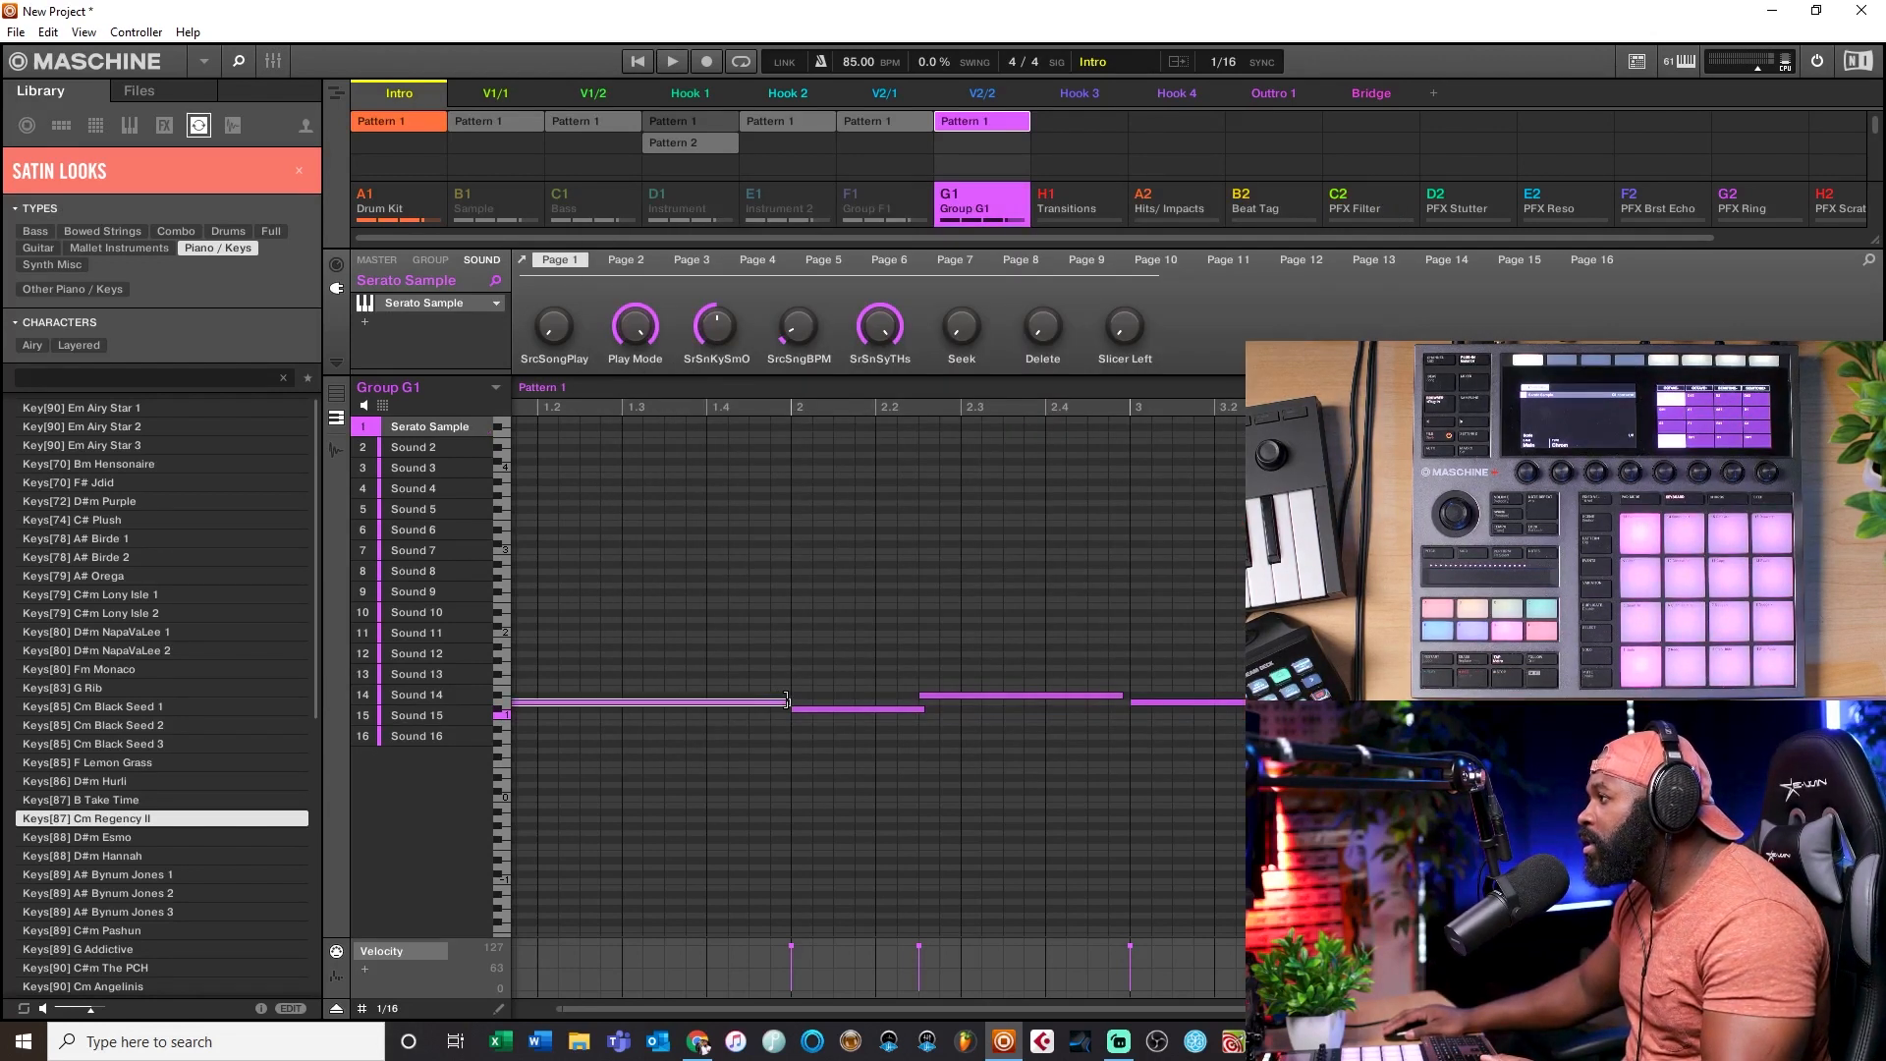
drag(1126, 694, 1127, 693)
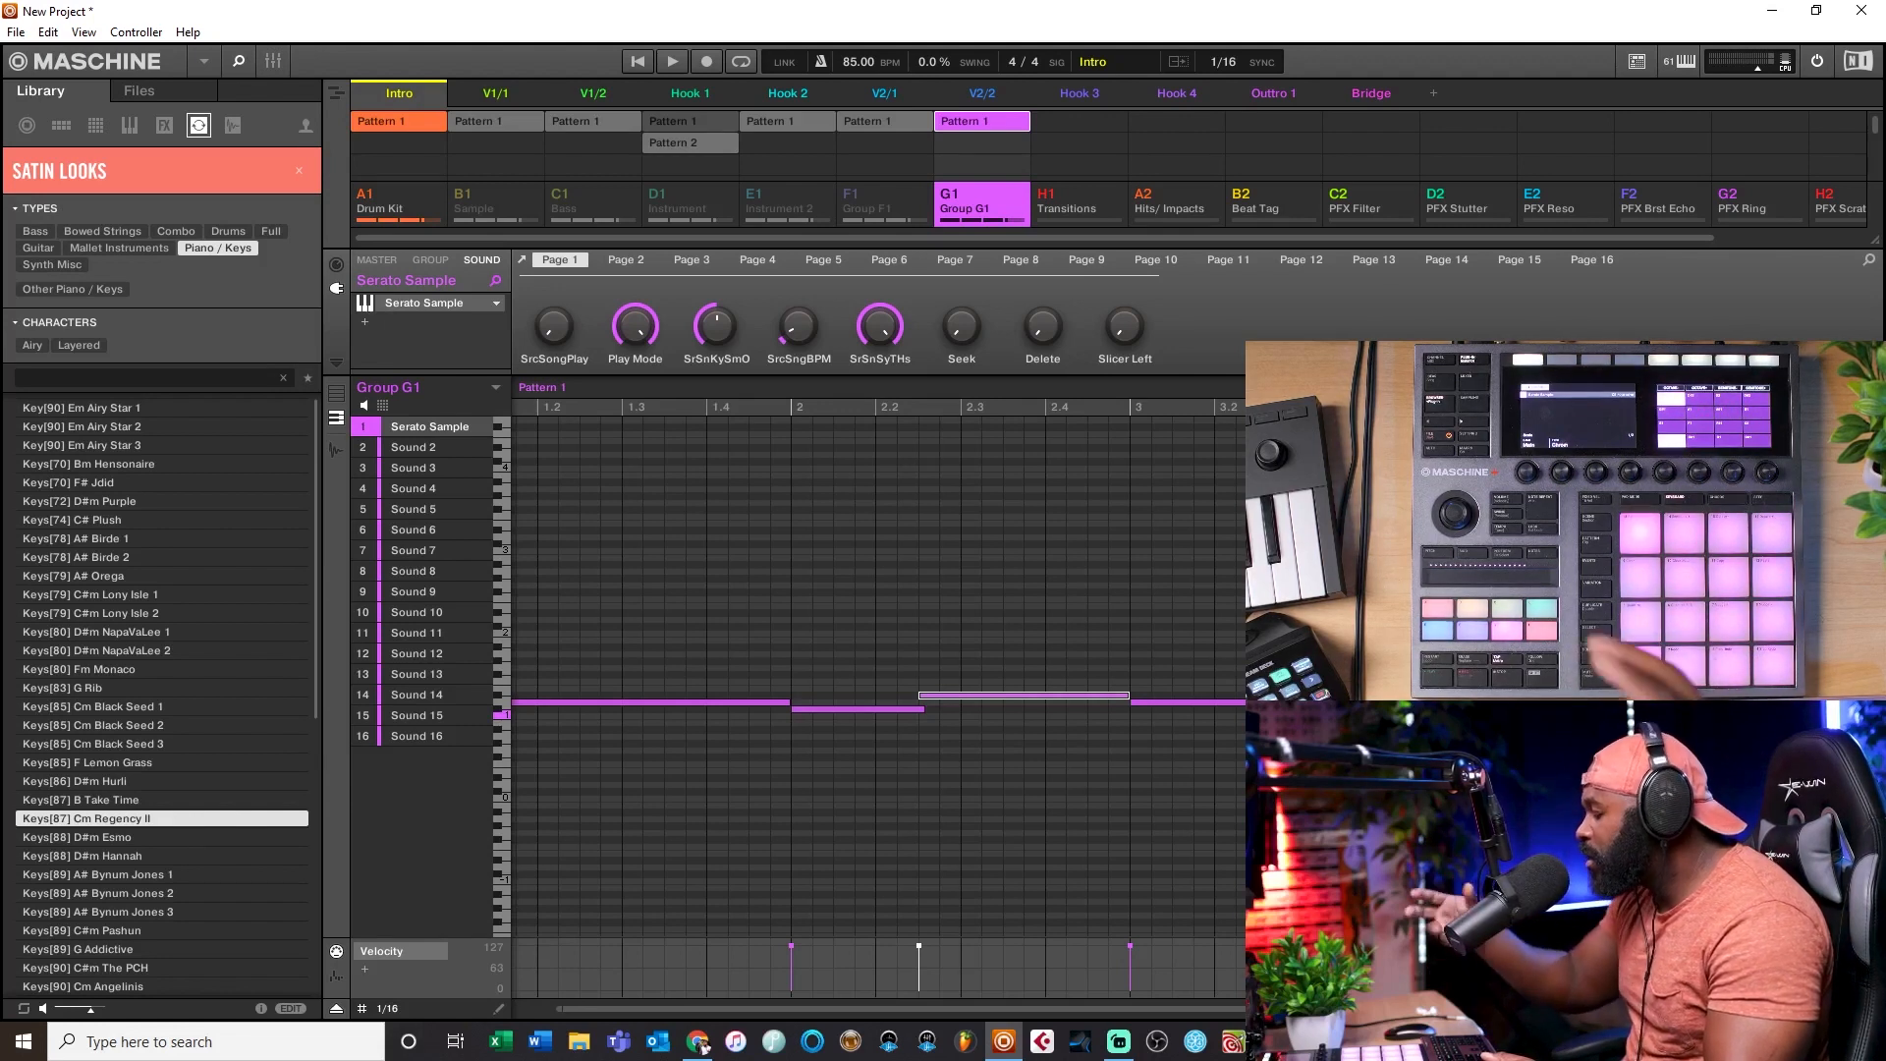
Step: Lengthen all recorded notes together and trim each one to end where the next begins, undoing the accidental deletion of the first note
drag(1243, 629, 787, 859)
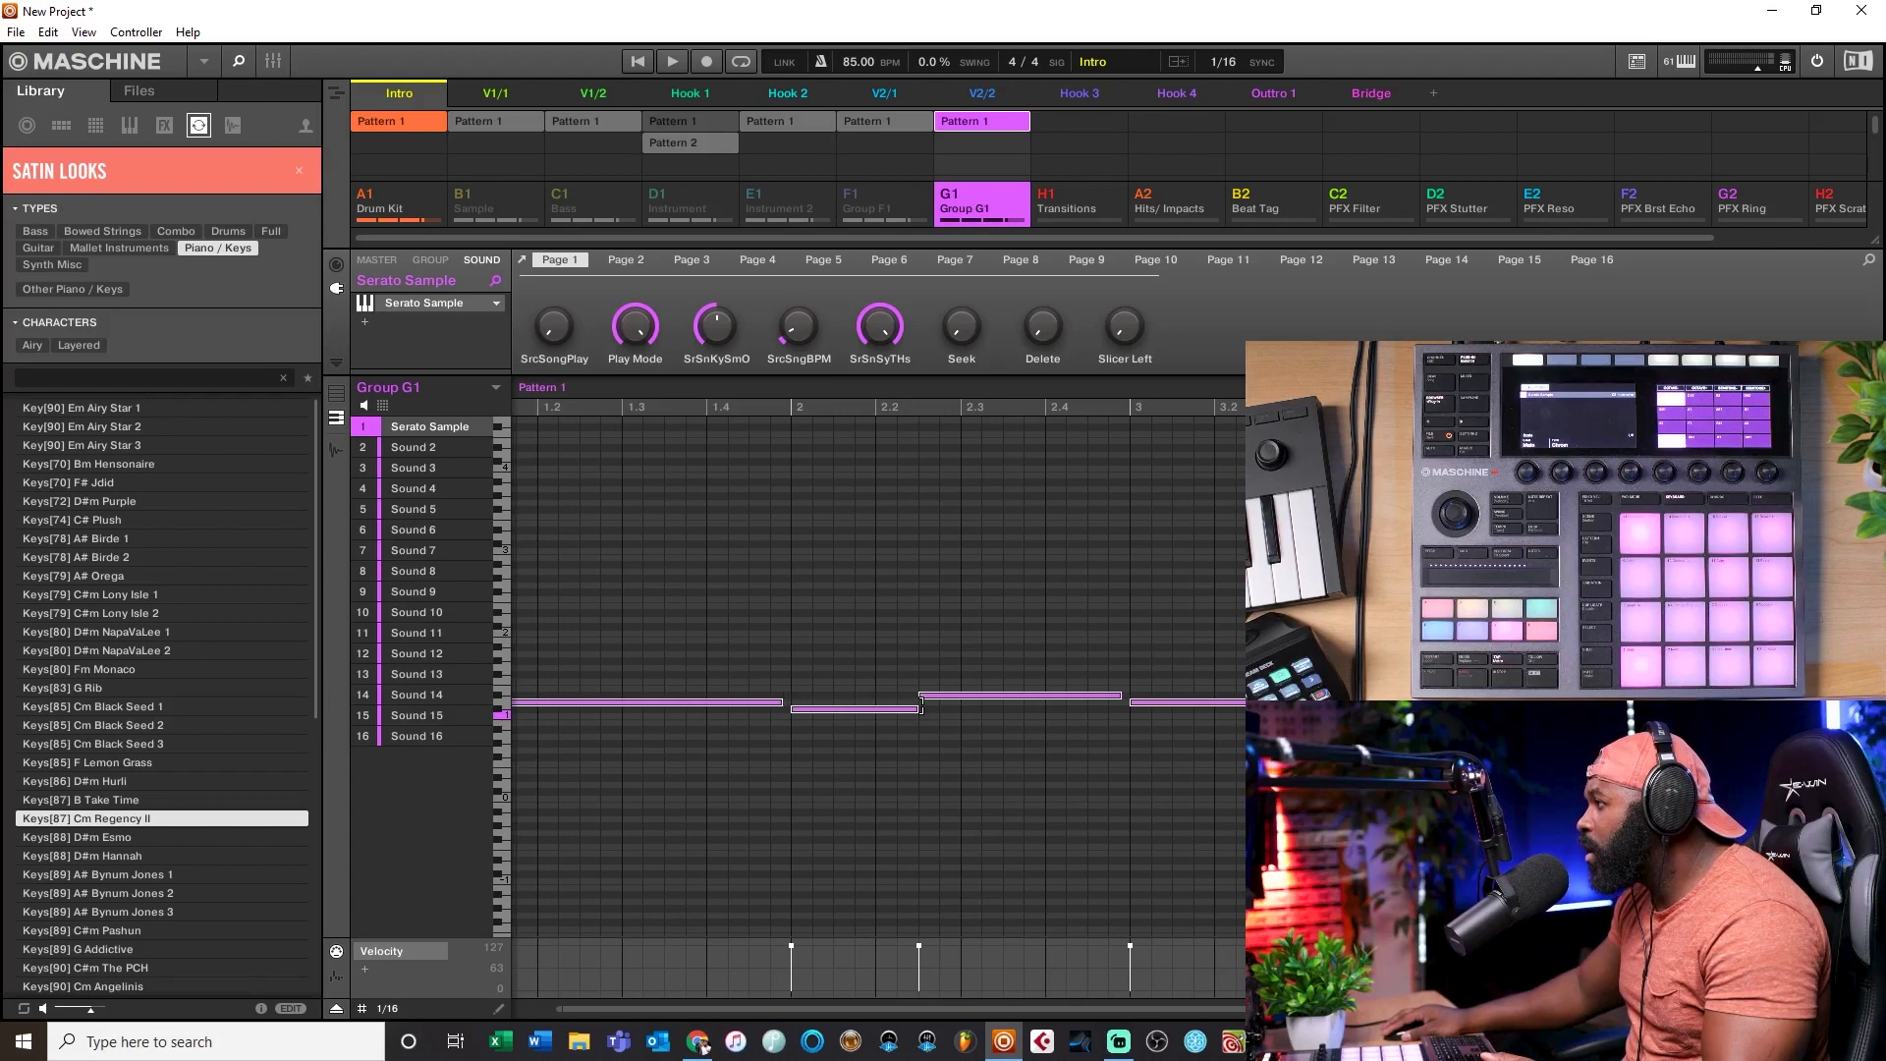
click(947, 739)
click(935, 707)
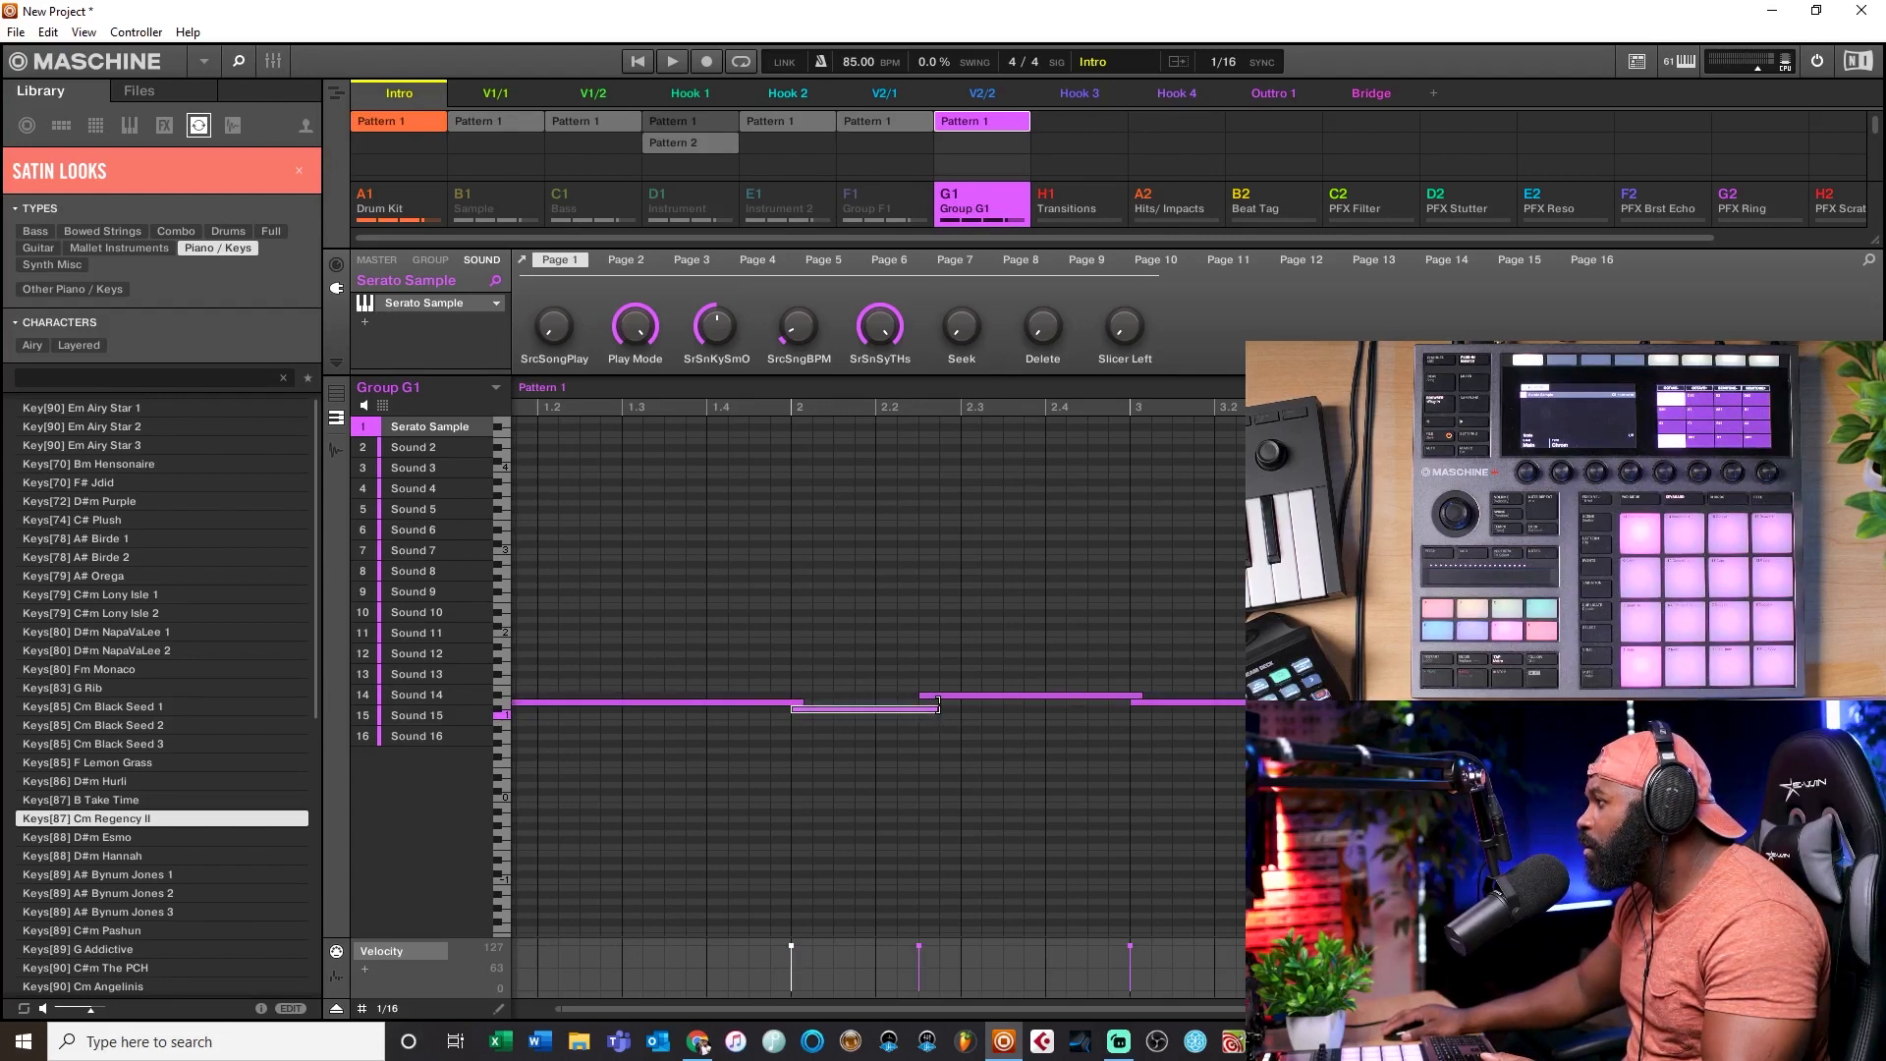
double_click(801, 700)
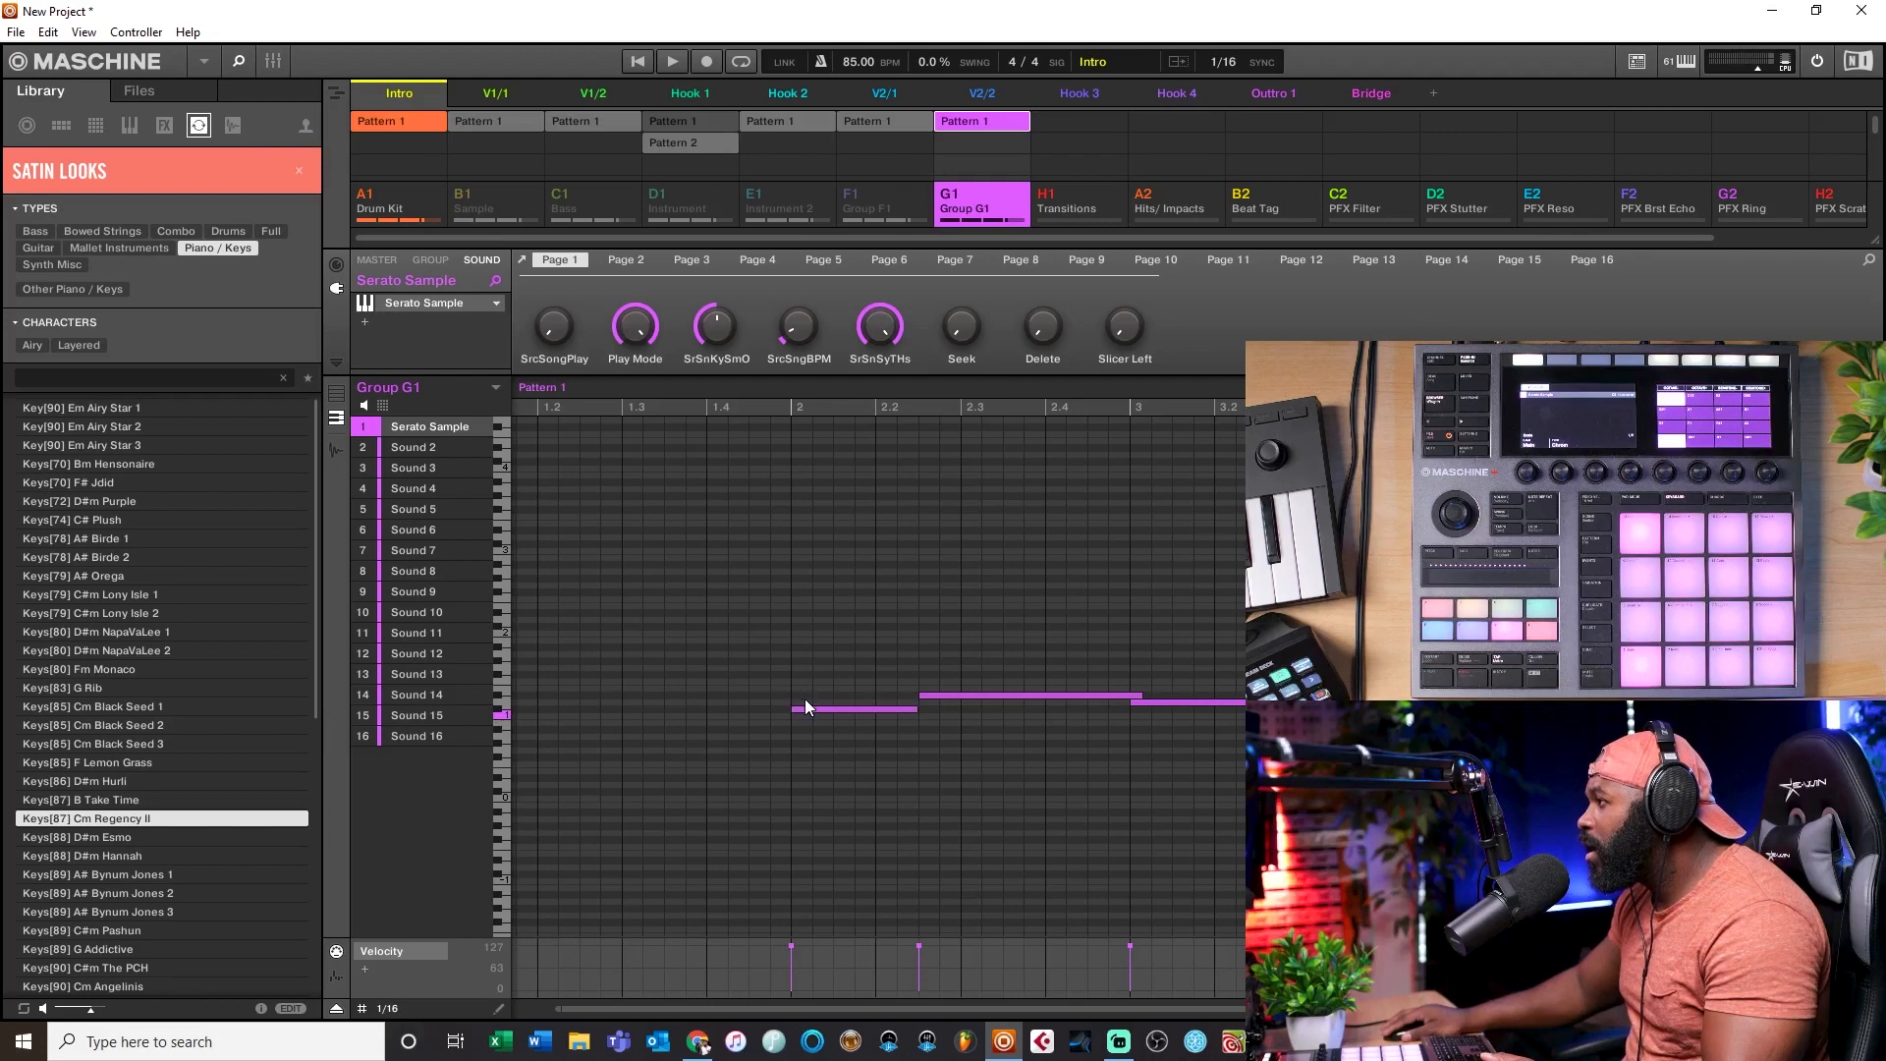
key(ctrl+z)
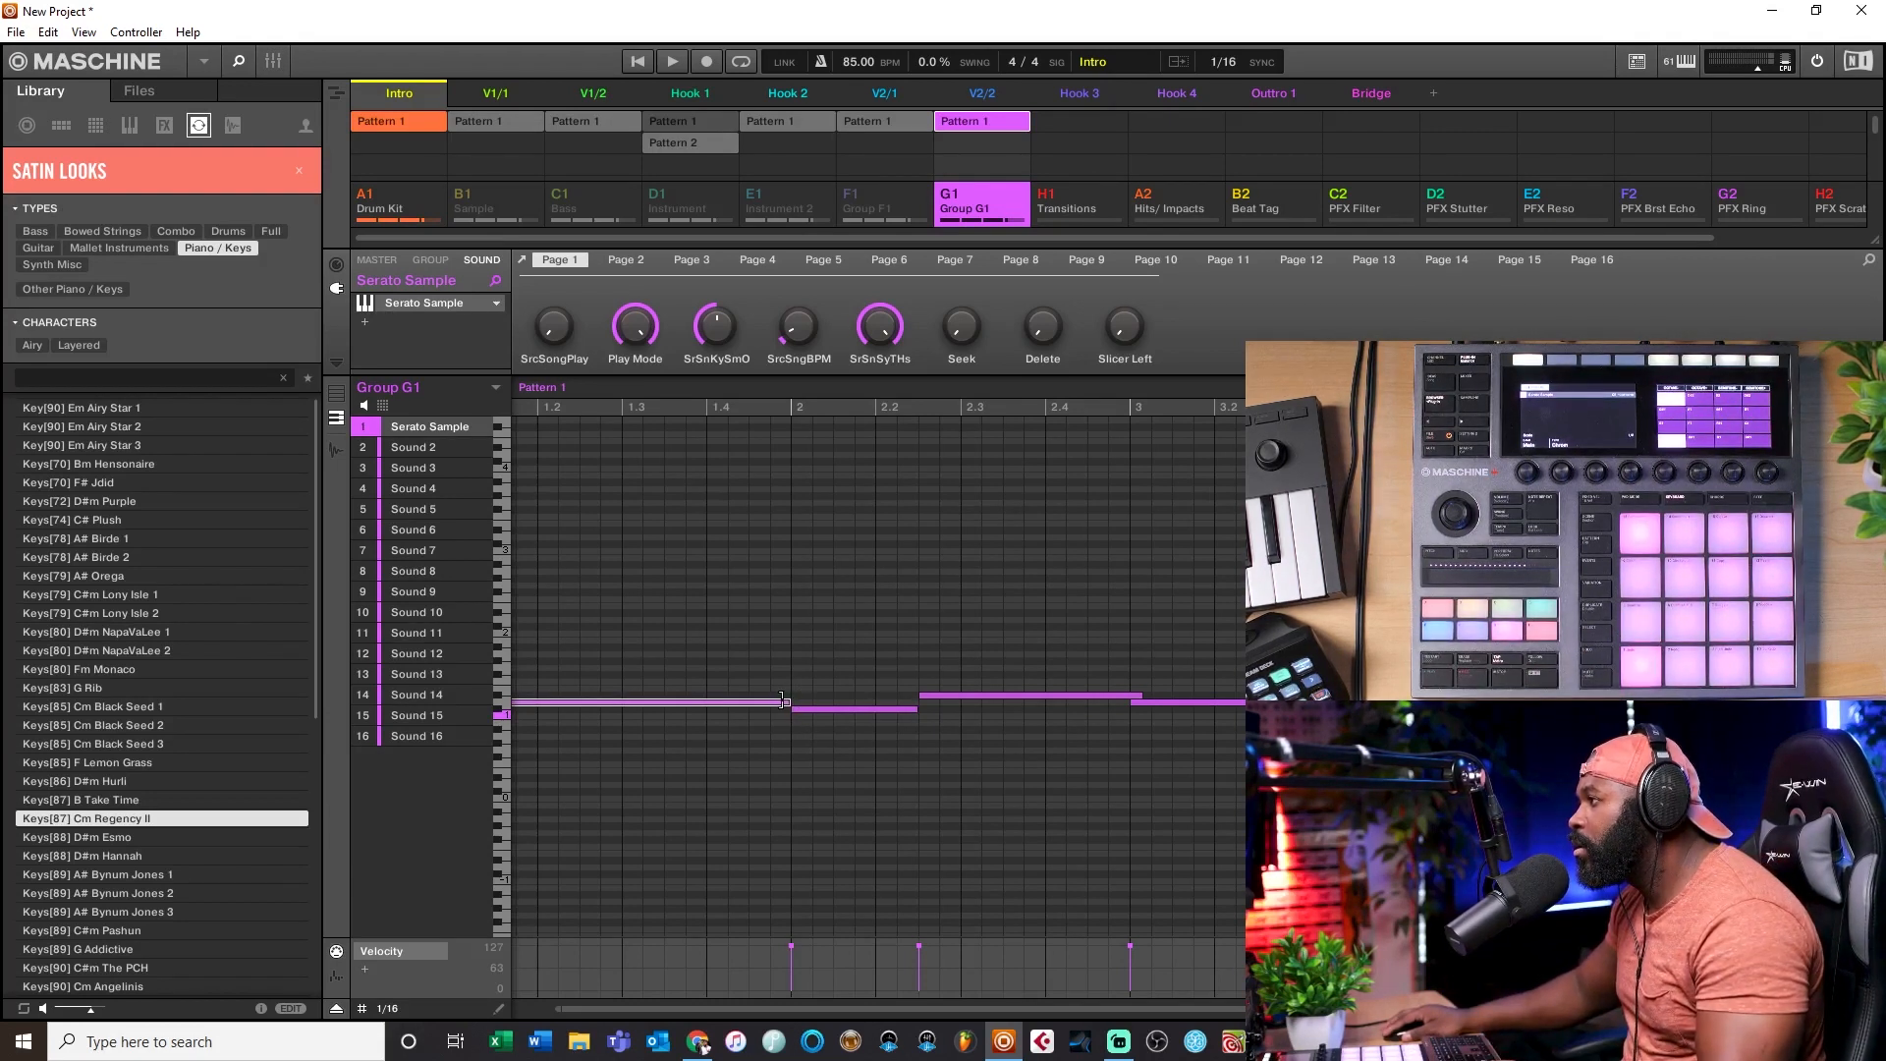
drag(1139, 694, 1130, 694)
click(1219, 703)
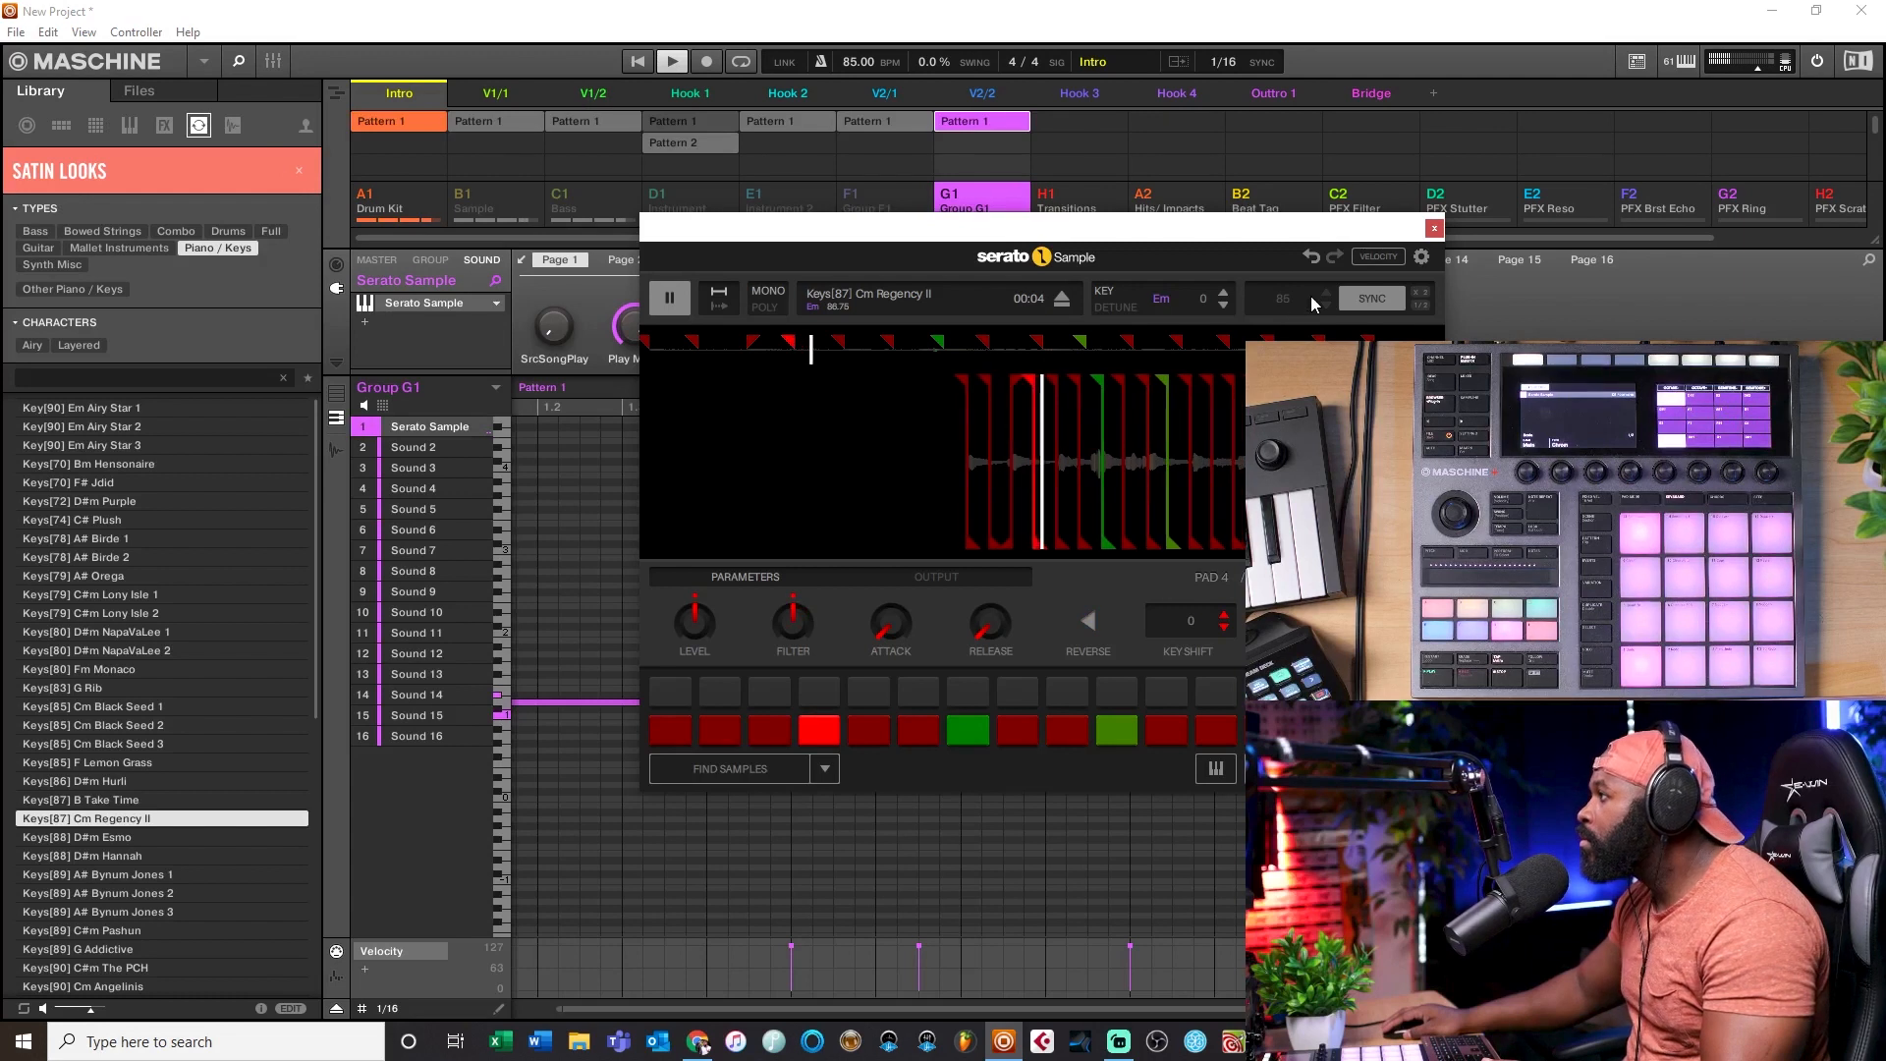
Step: Raise the key of Keys[87] Cm Regency II by three steps to Gm during playback, and stop the project
click(1224, 293)
click(1224, 293)
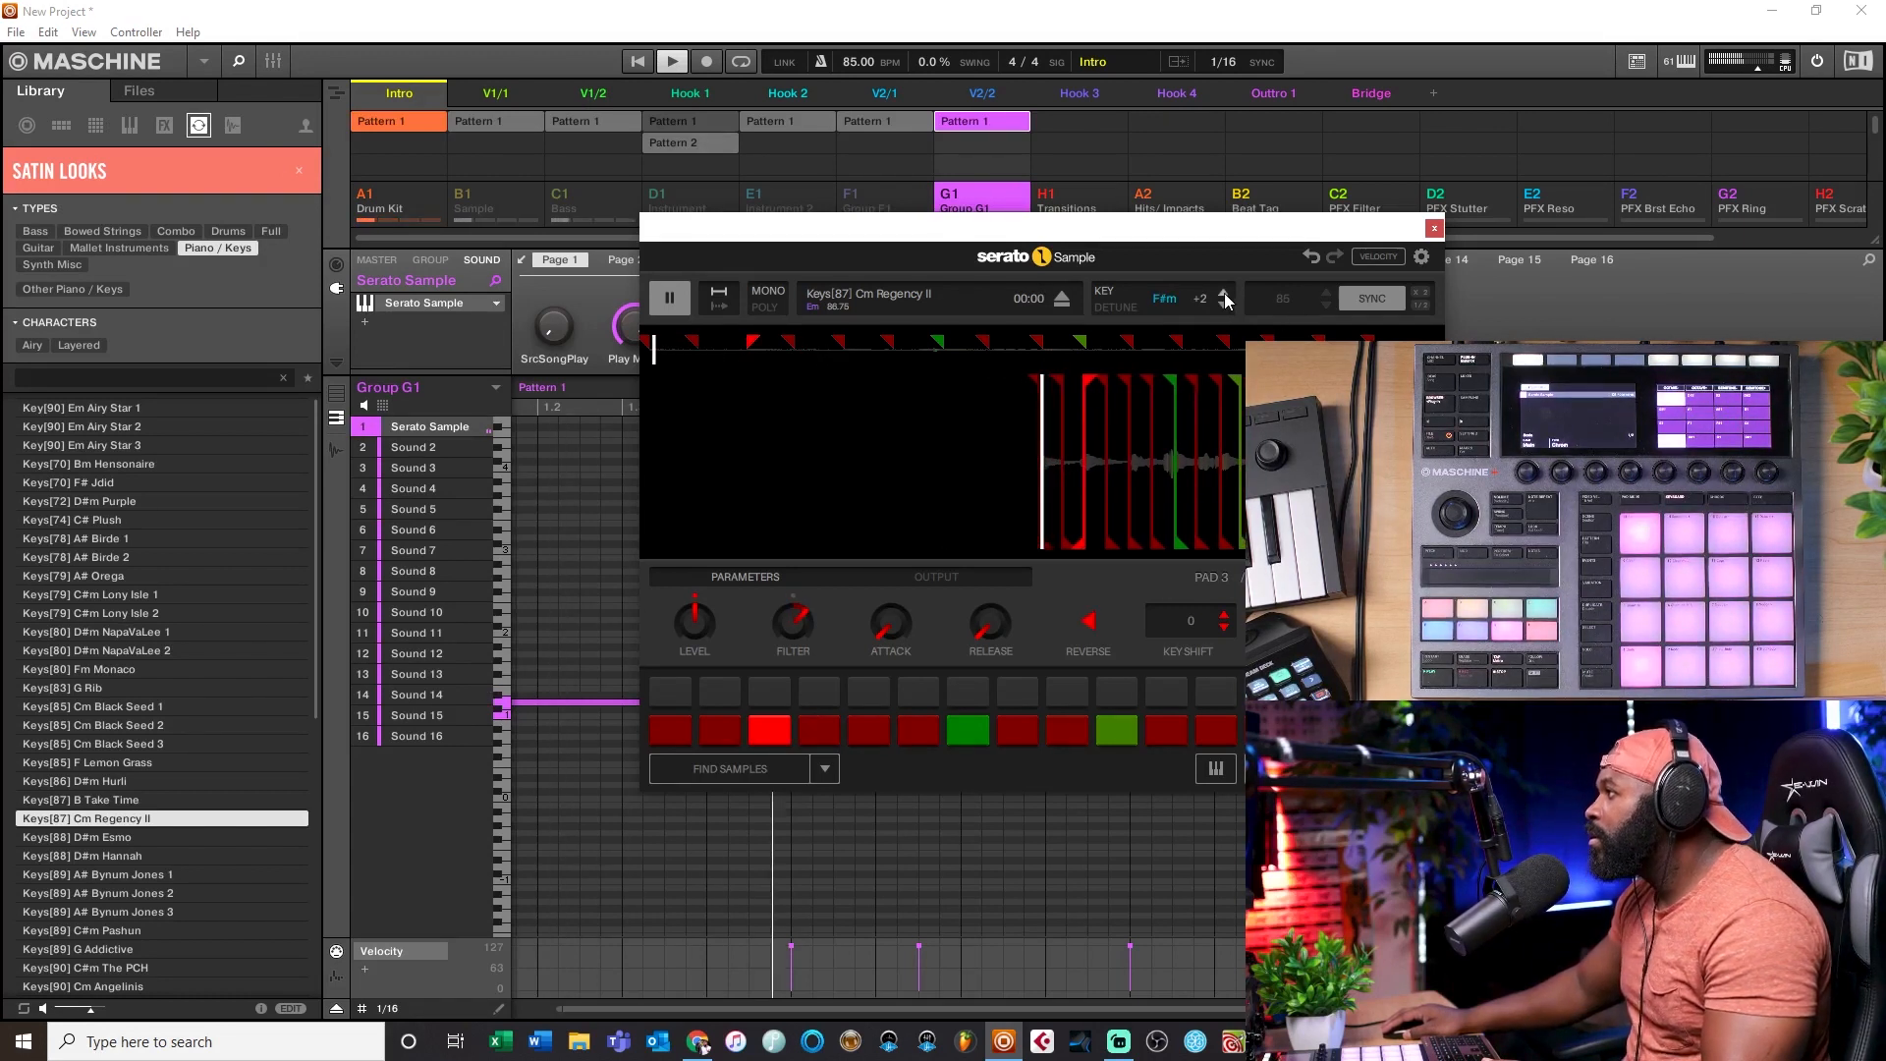
click(1224, 294)
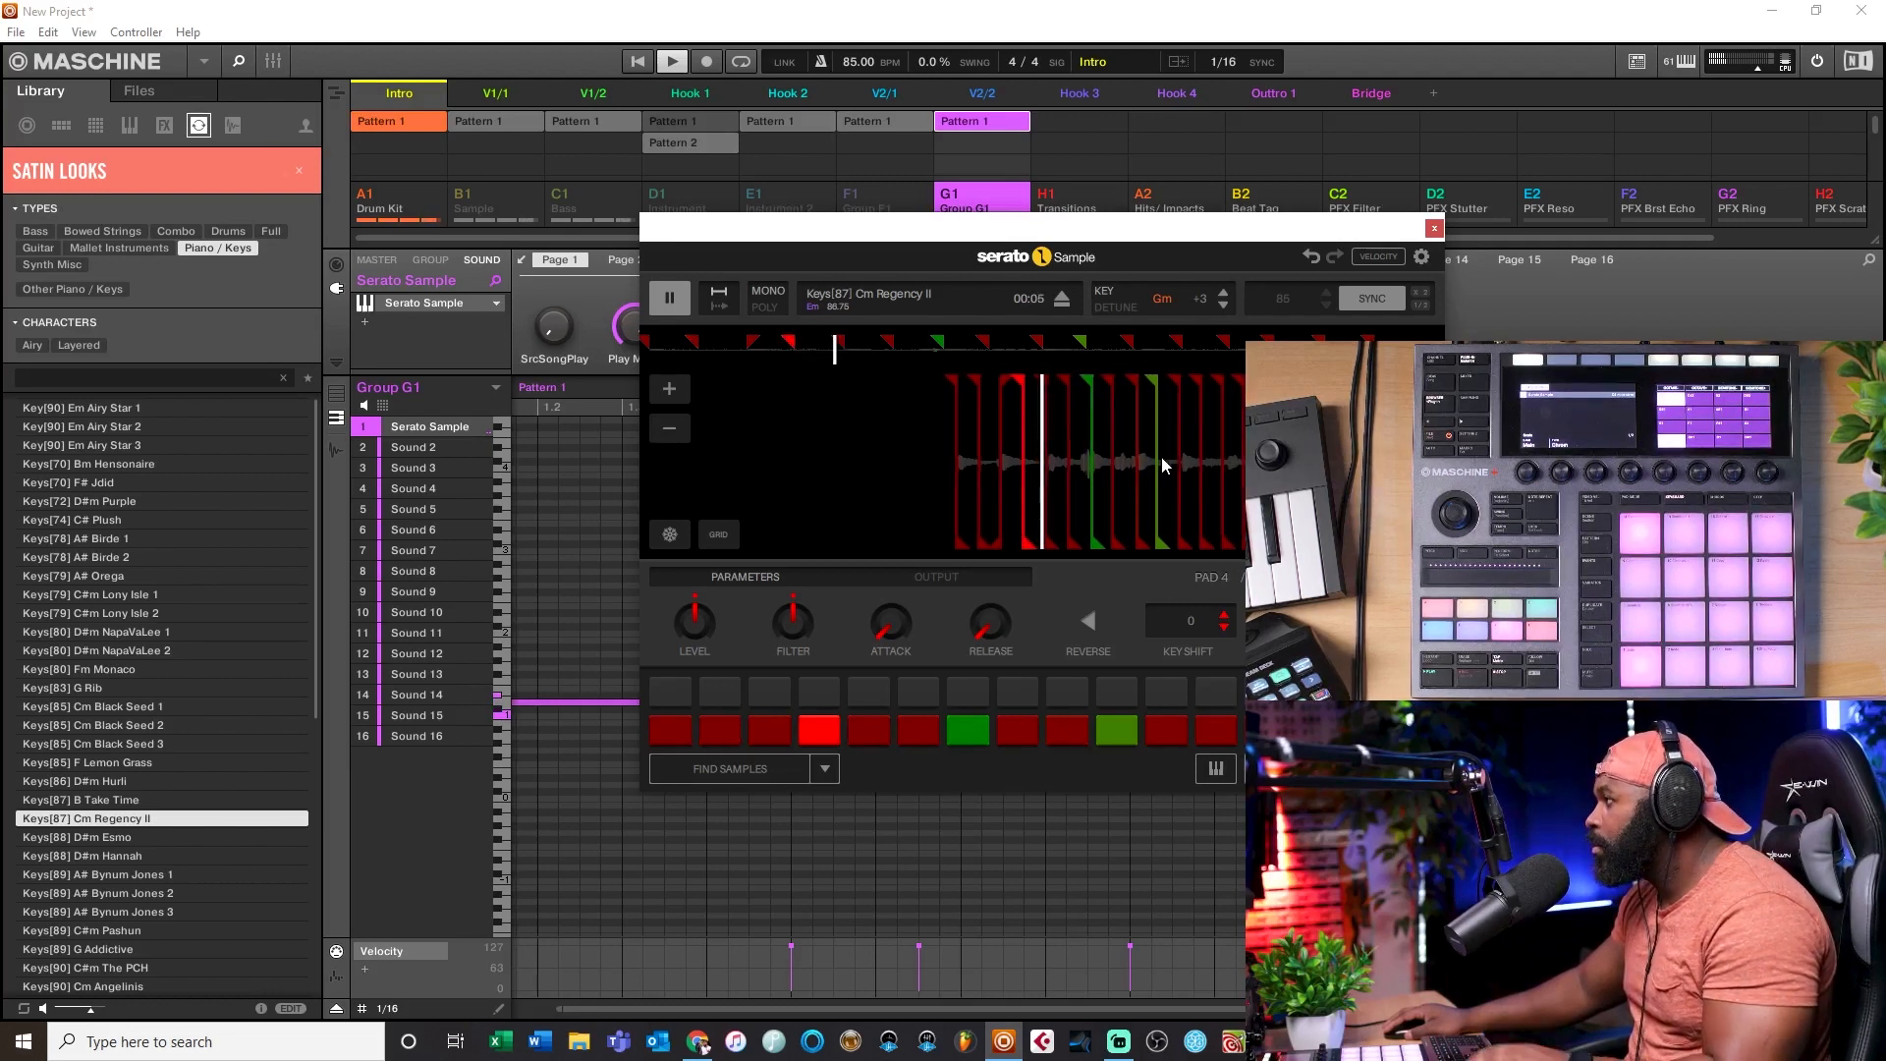
key(space)
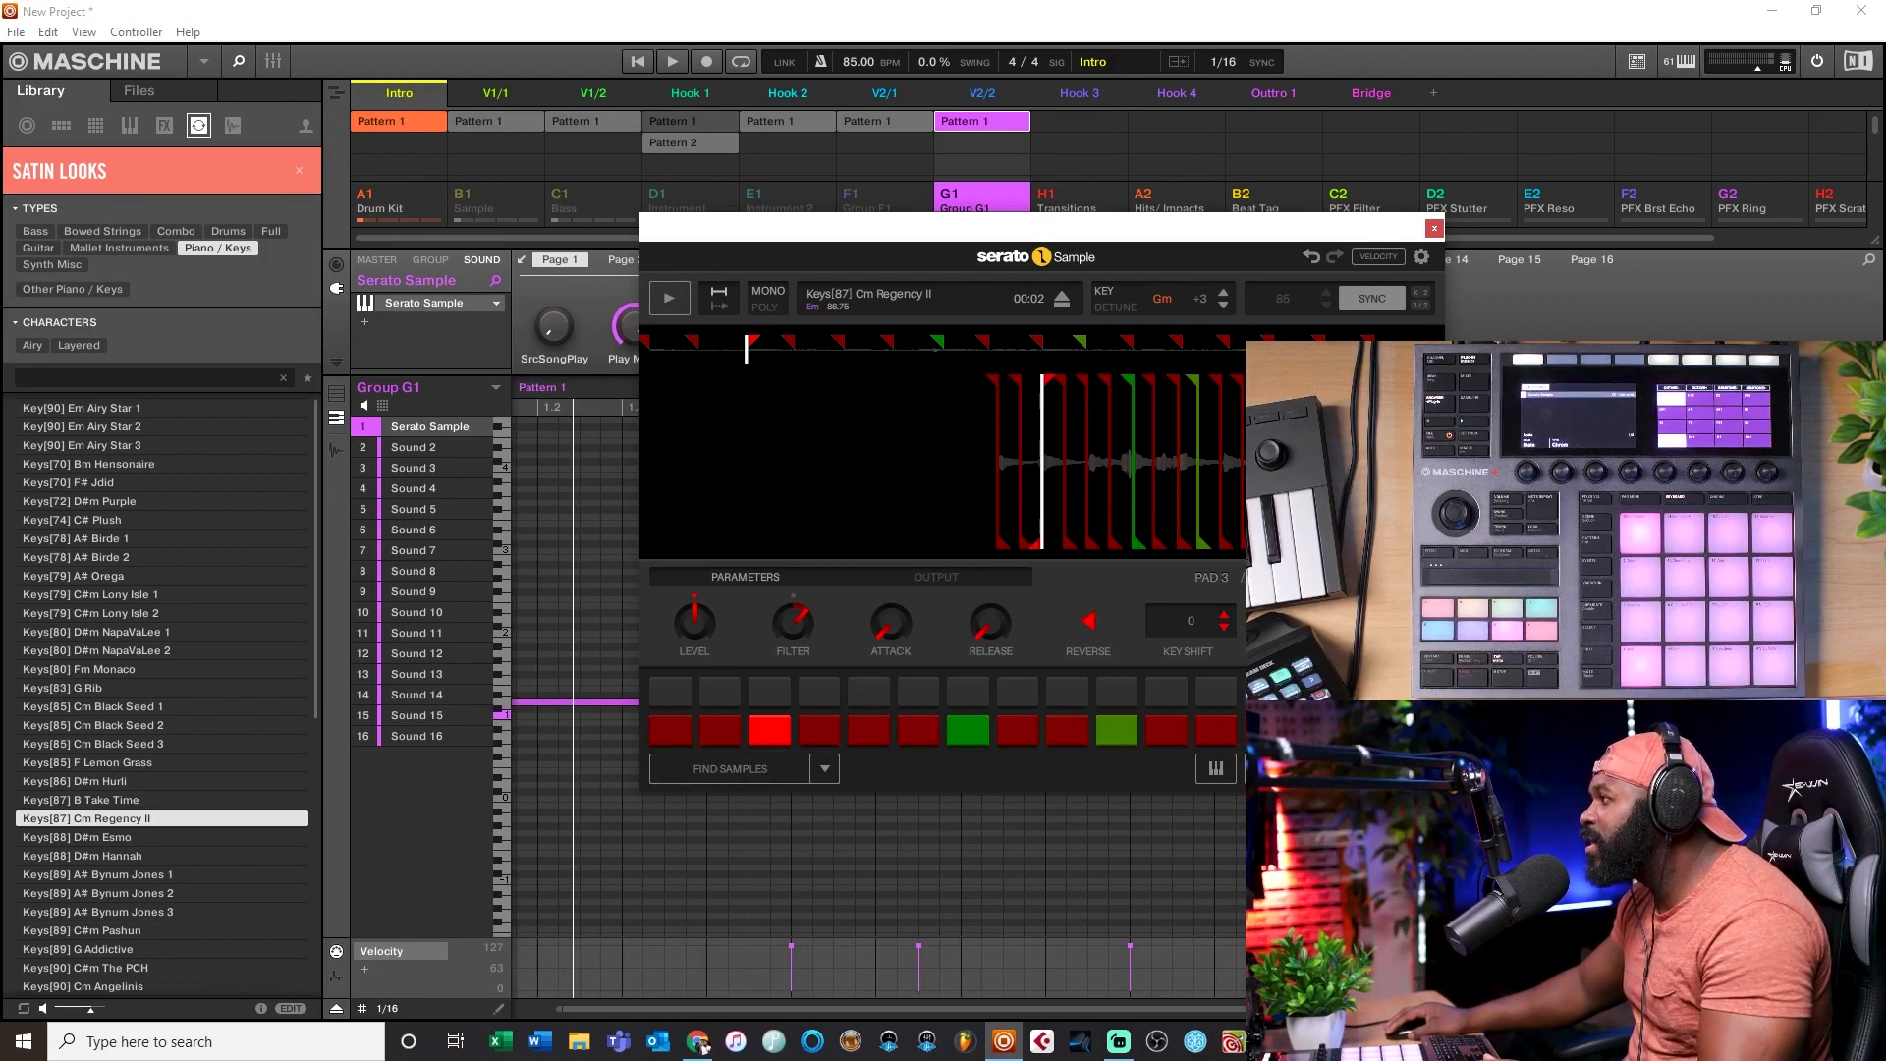
Step: Delete all cue points in Serato Sample, fill both rows of pads using Find Samples, and close the plug-in window
key(ctrl+a)
key(Delete)
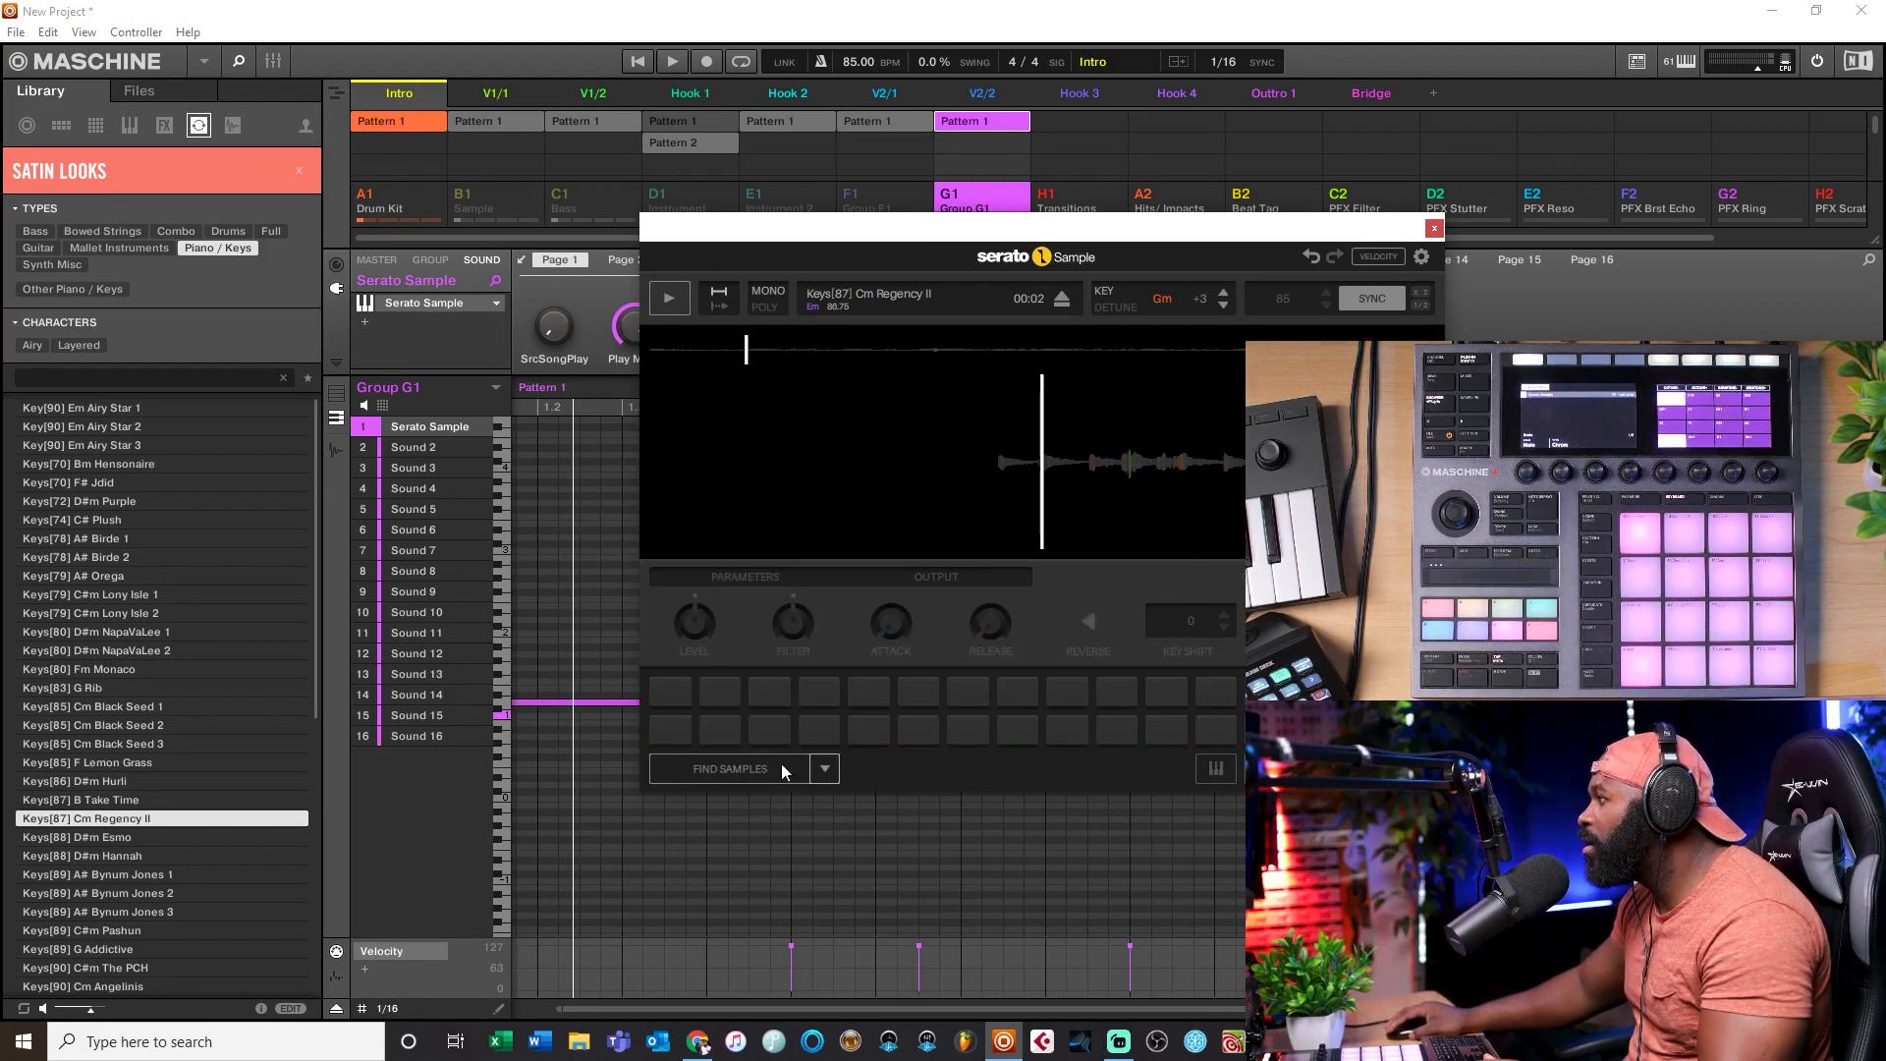
click(721, 769)
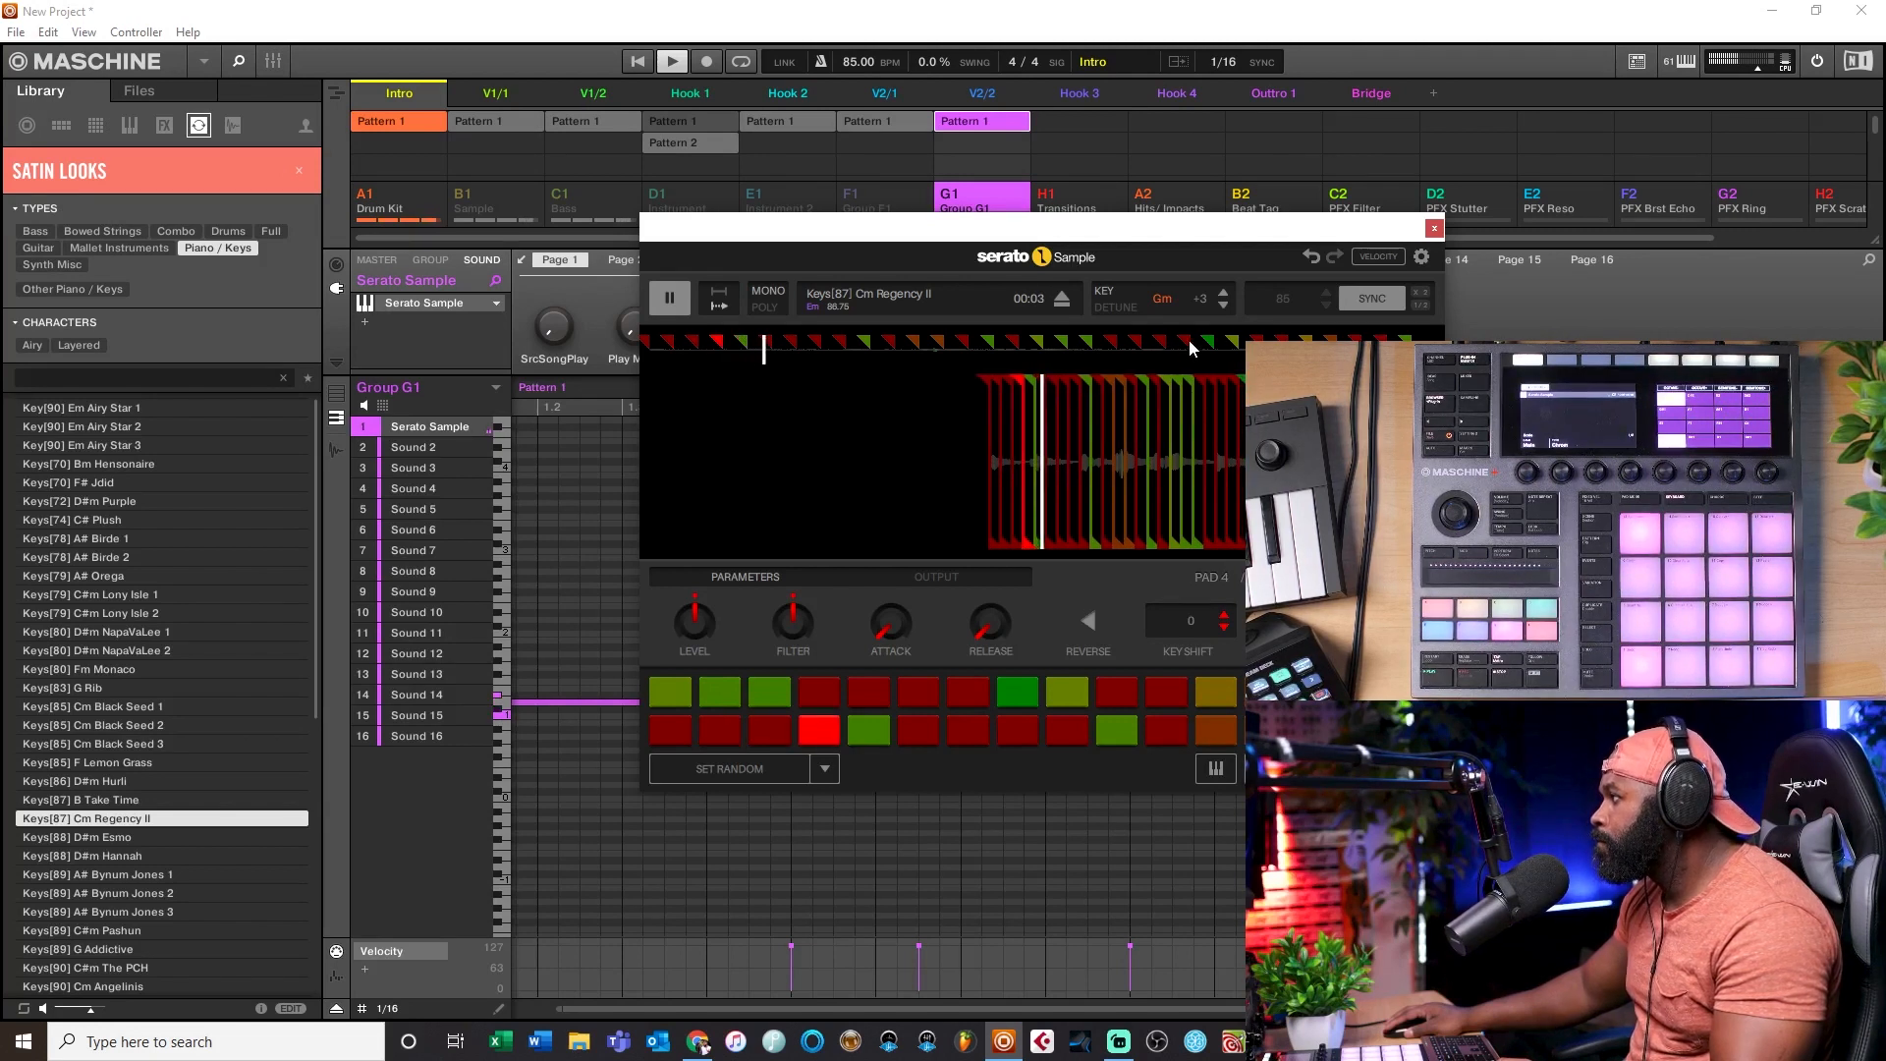
click(1435, 229)
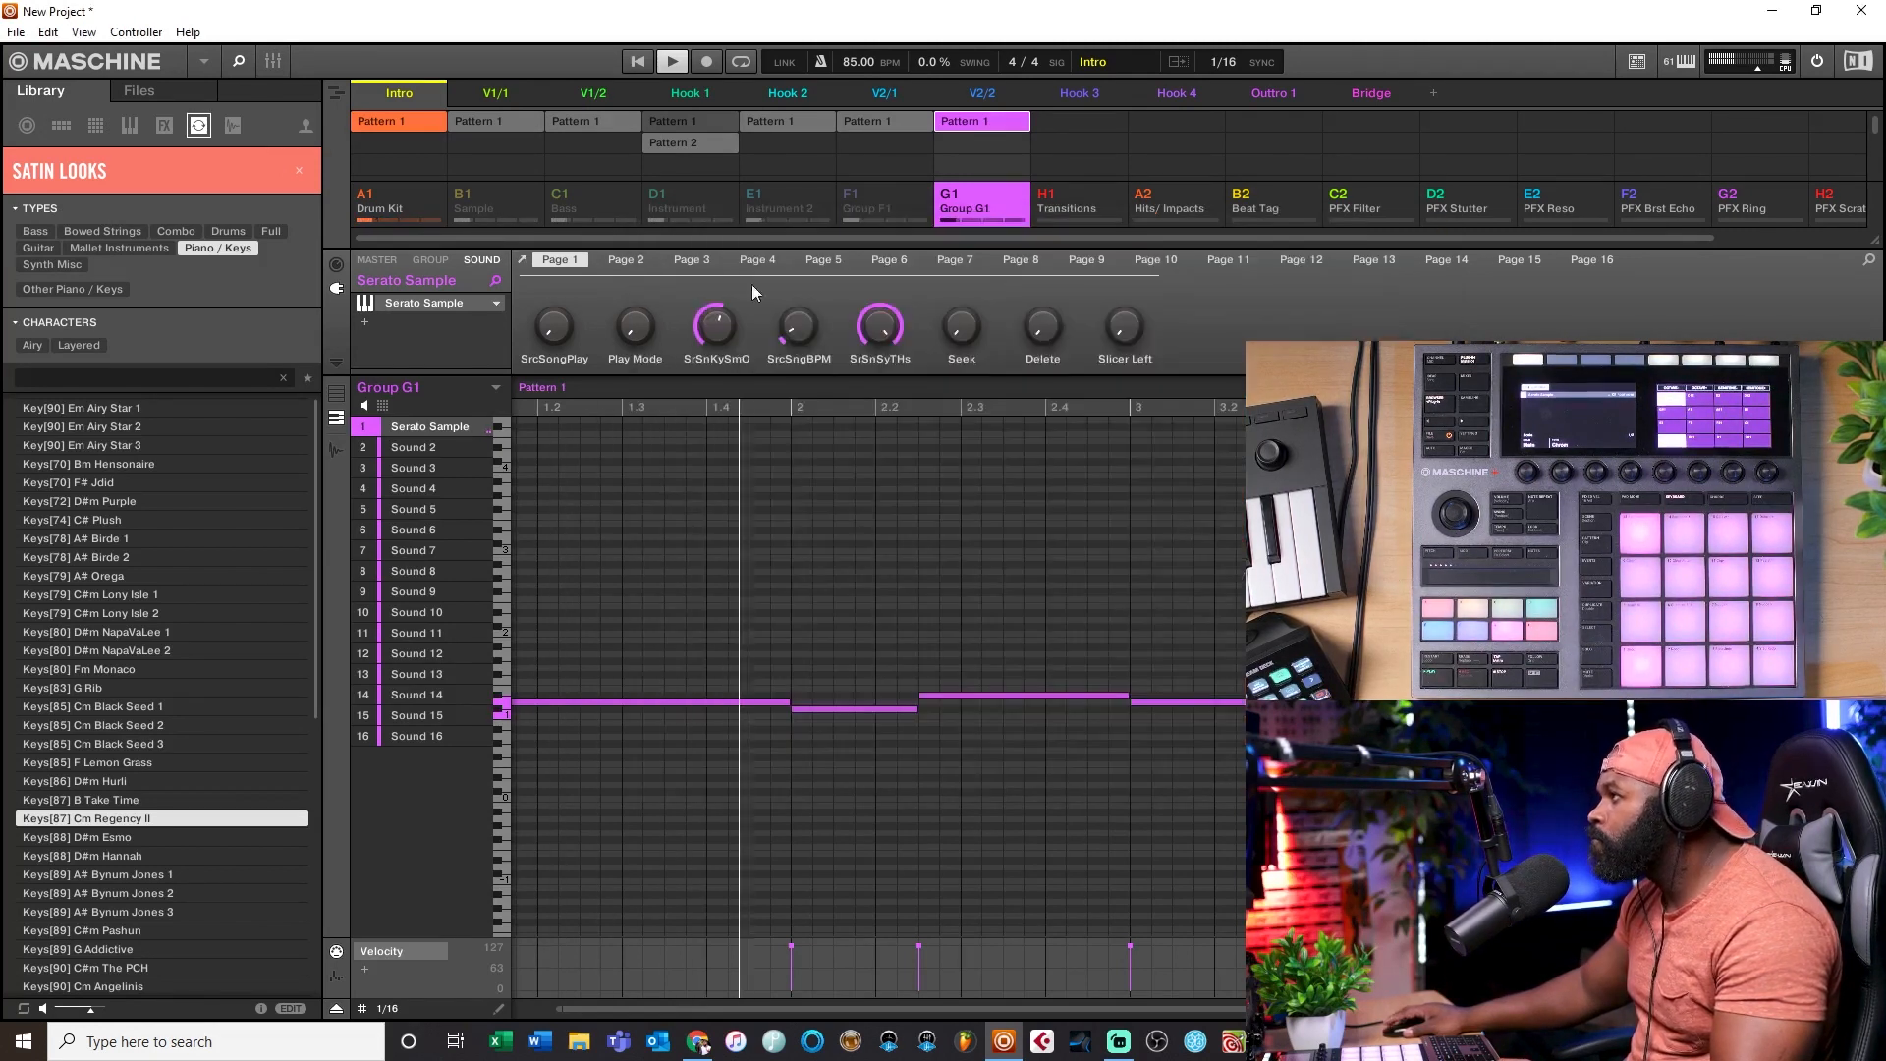
Step: Look through the Drum Kit and Sample groups, including the Hard Rim sound and the sliced Sample pattern
click(434, 216)
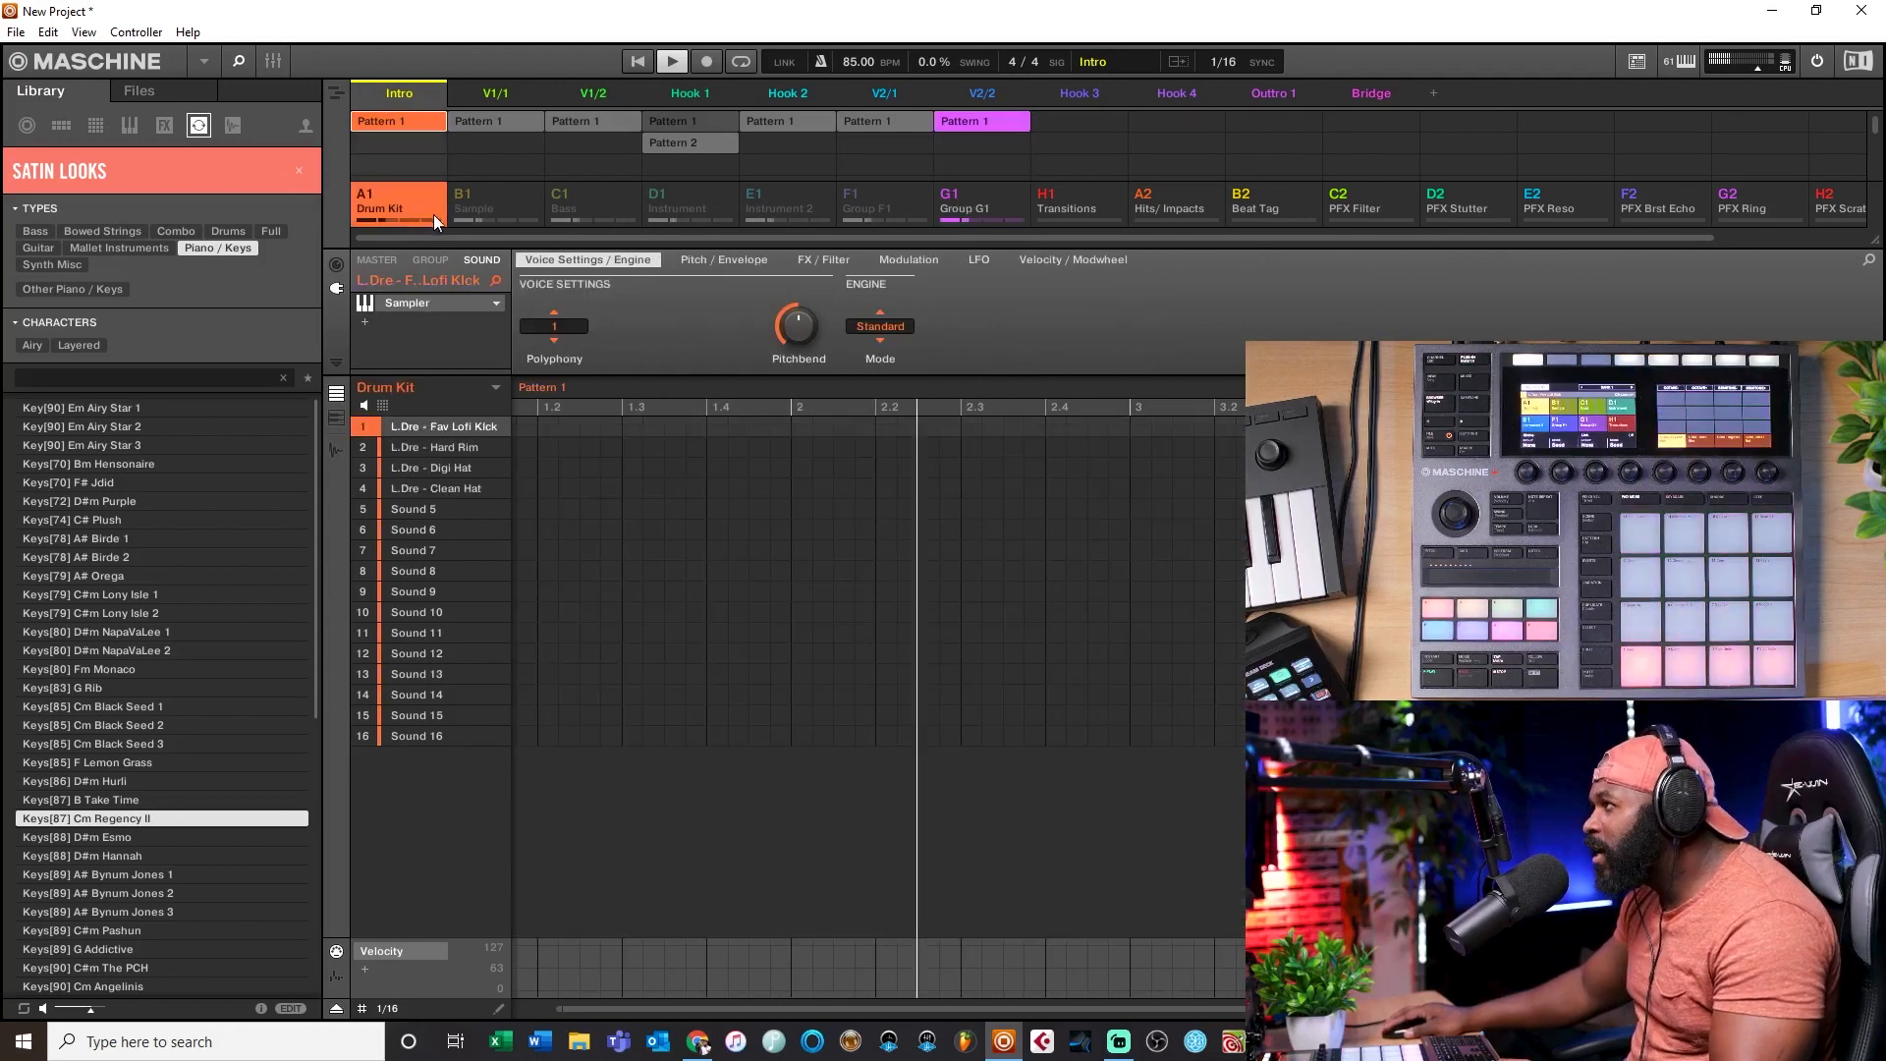
click(425, 447)
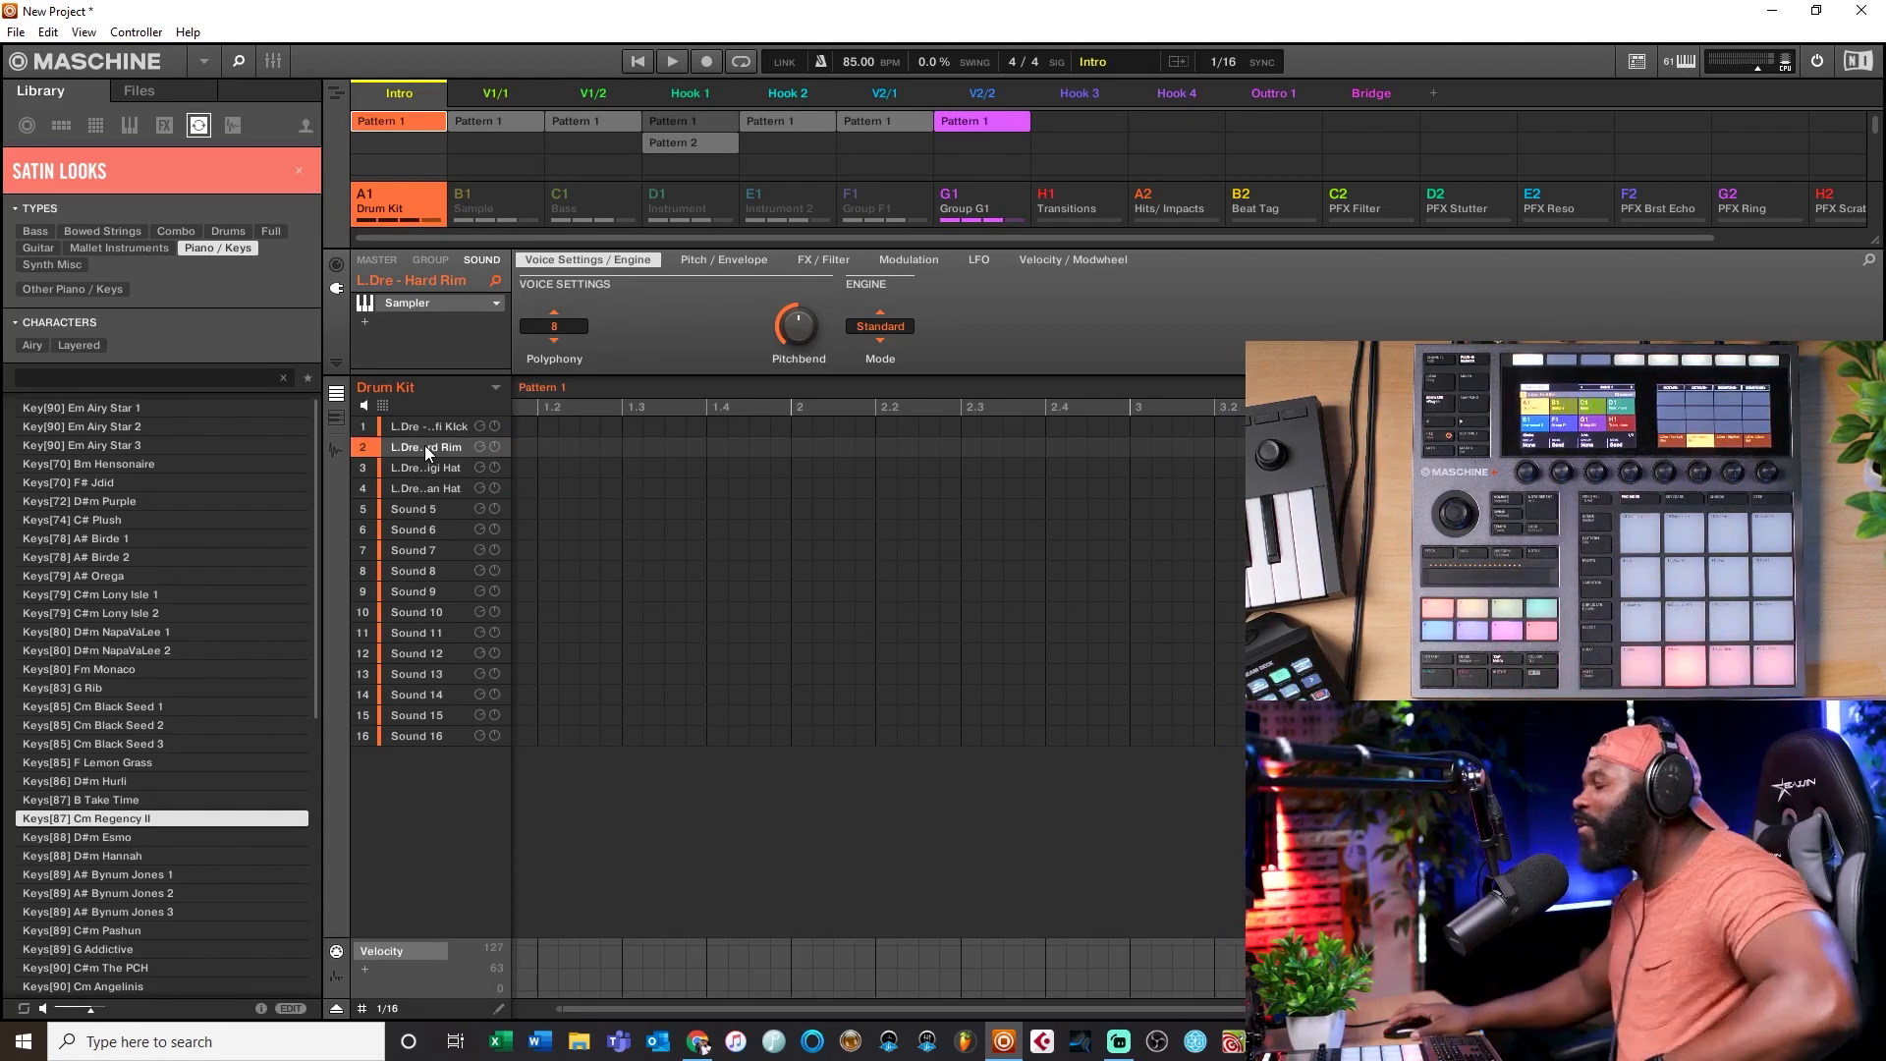
click(496, 204)
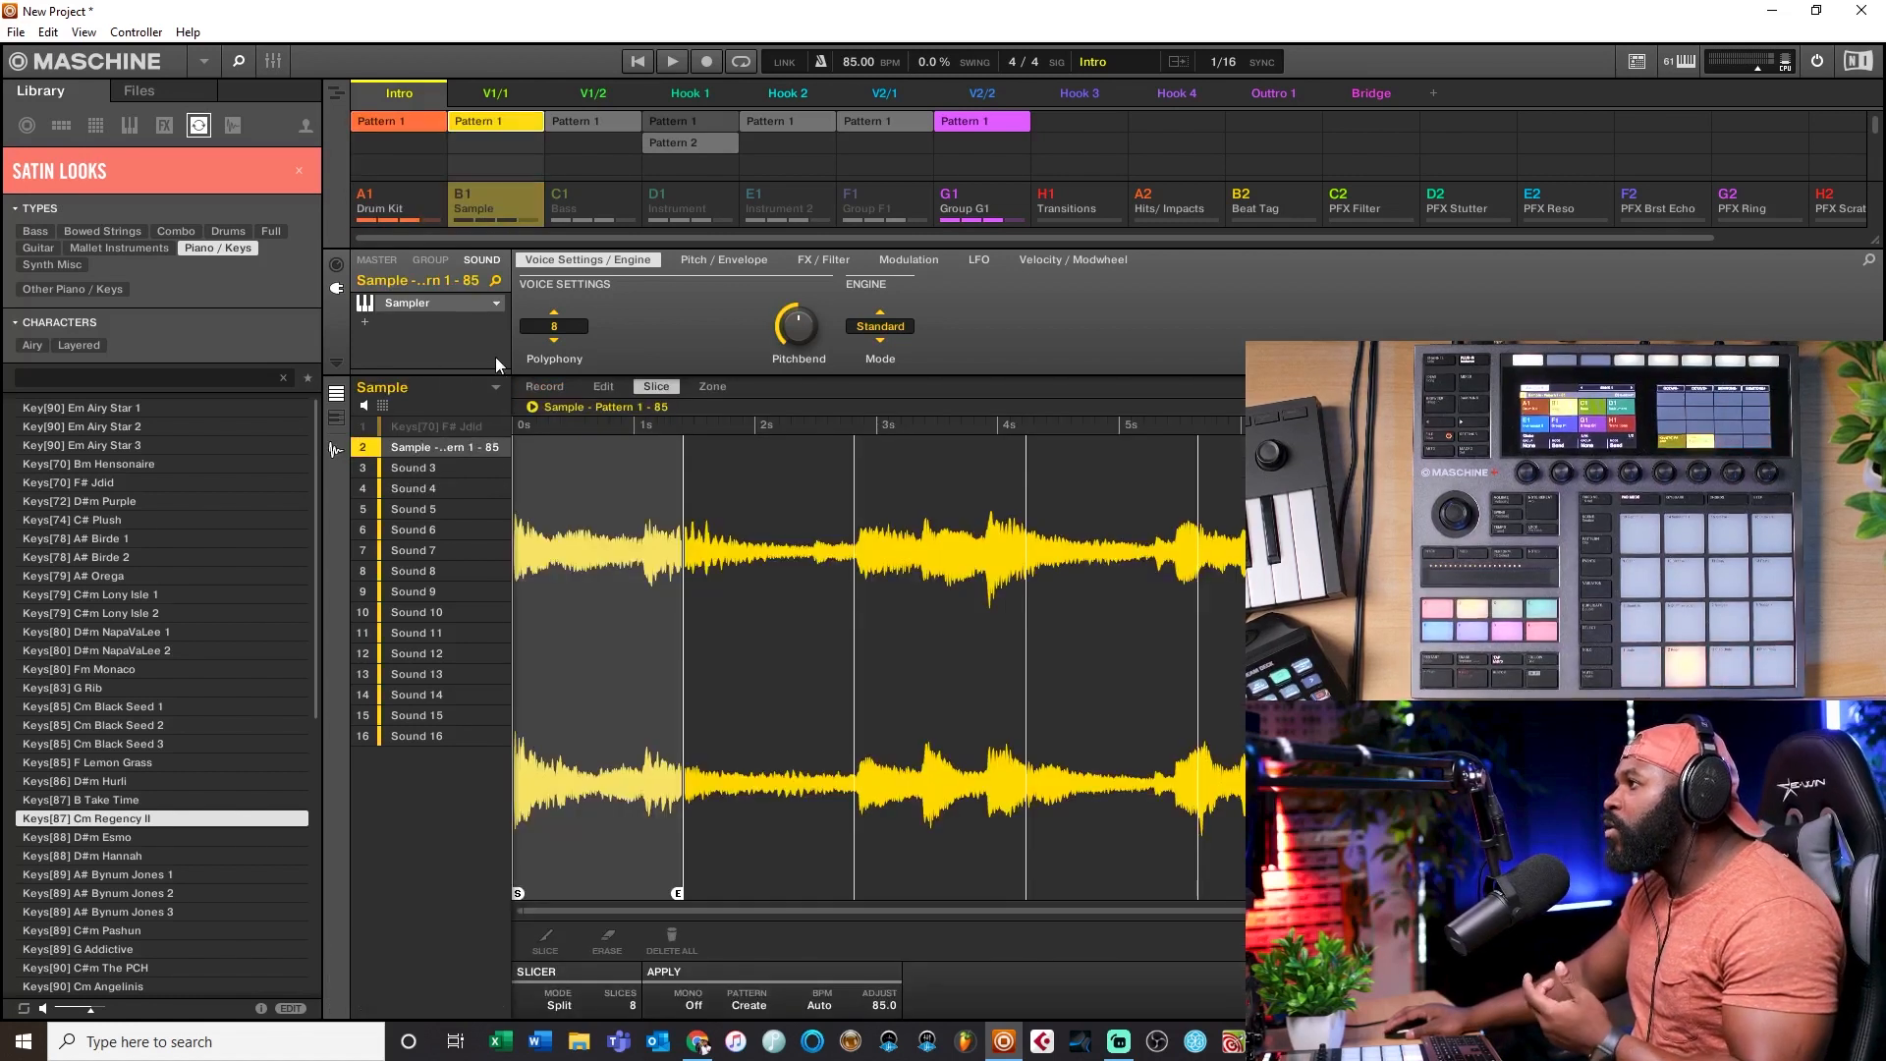
click(417, 210)
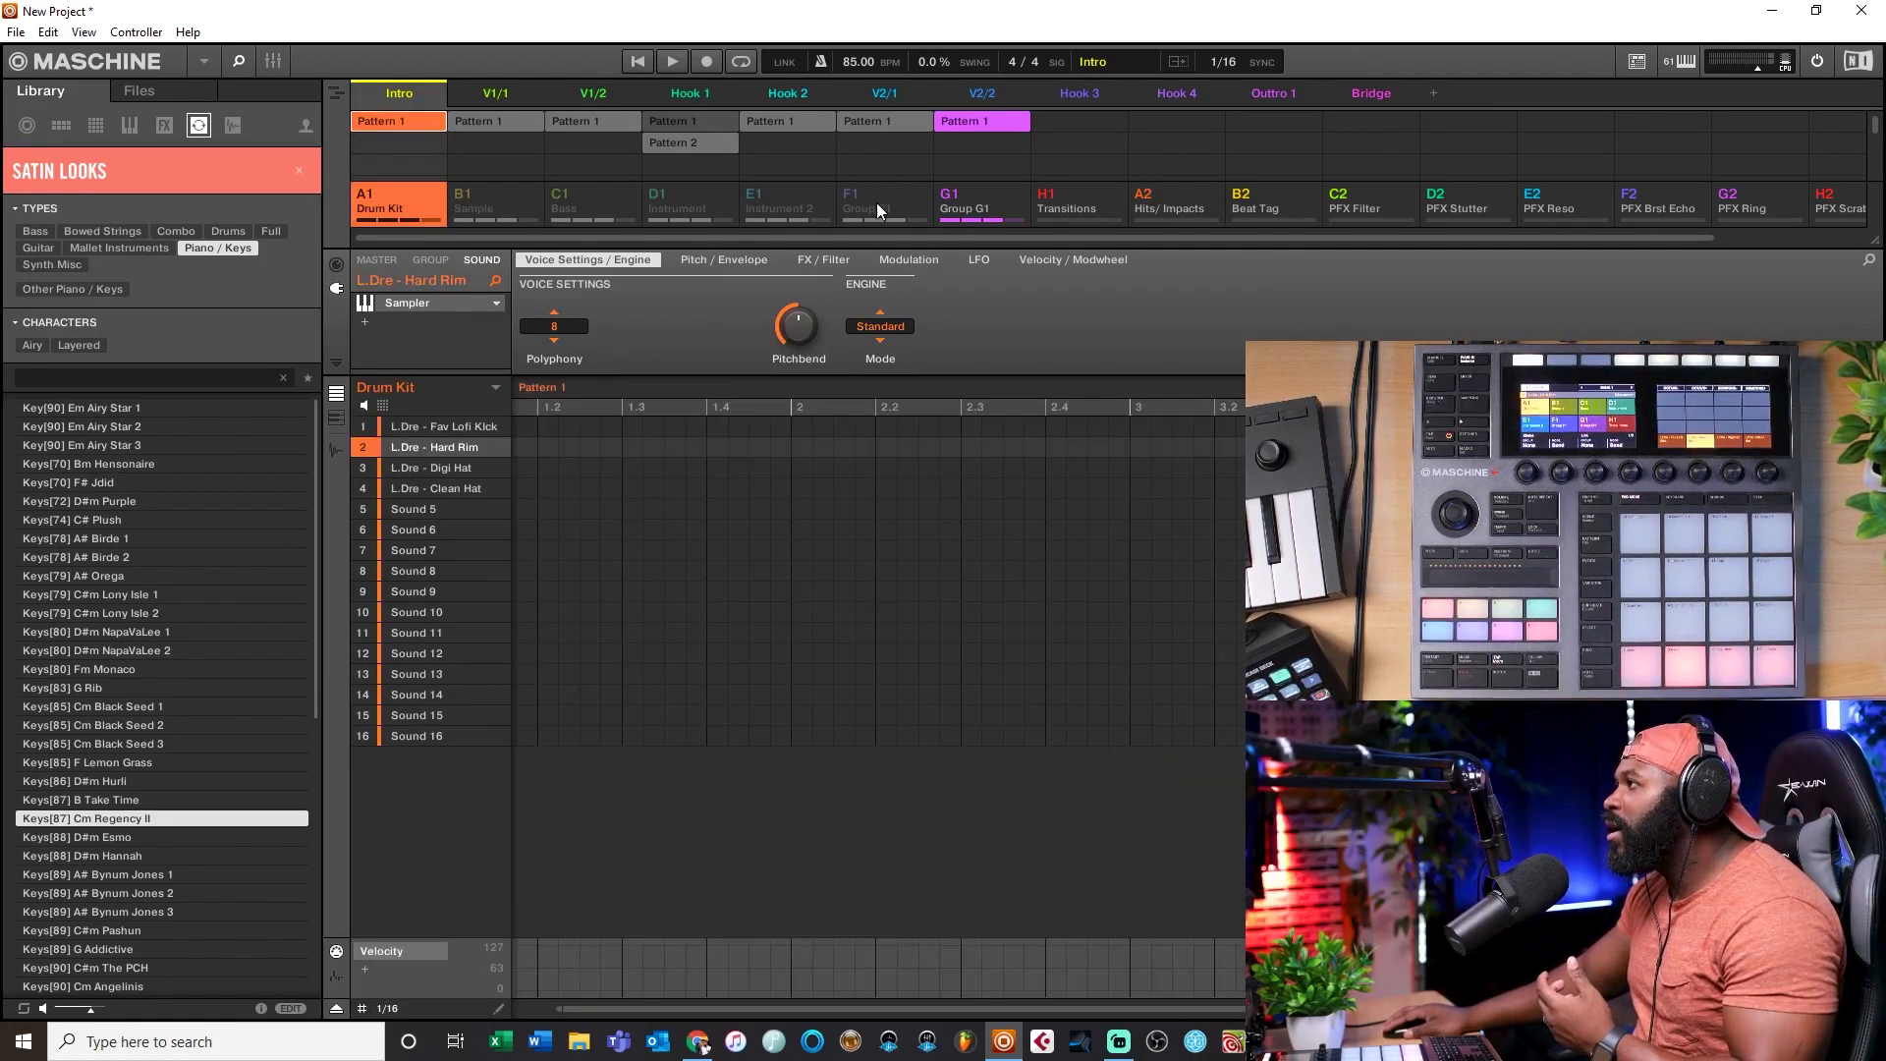
Step: Return to Group G1, reopen its Serato Sample plug-in, and reposition the plug-in window
click(975, 203)
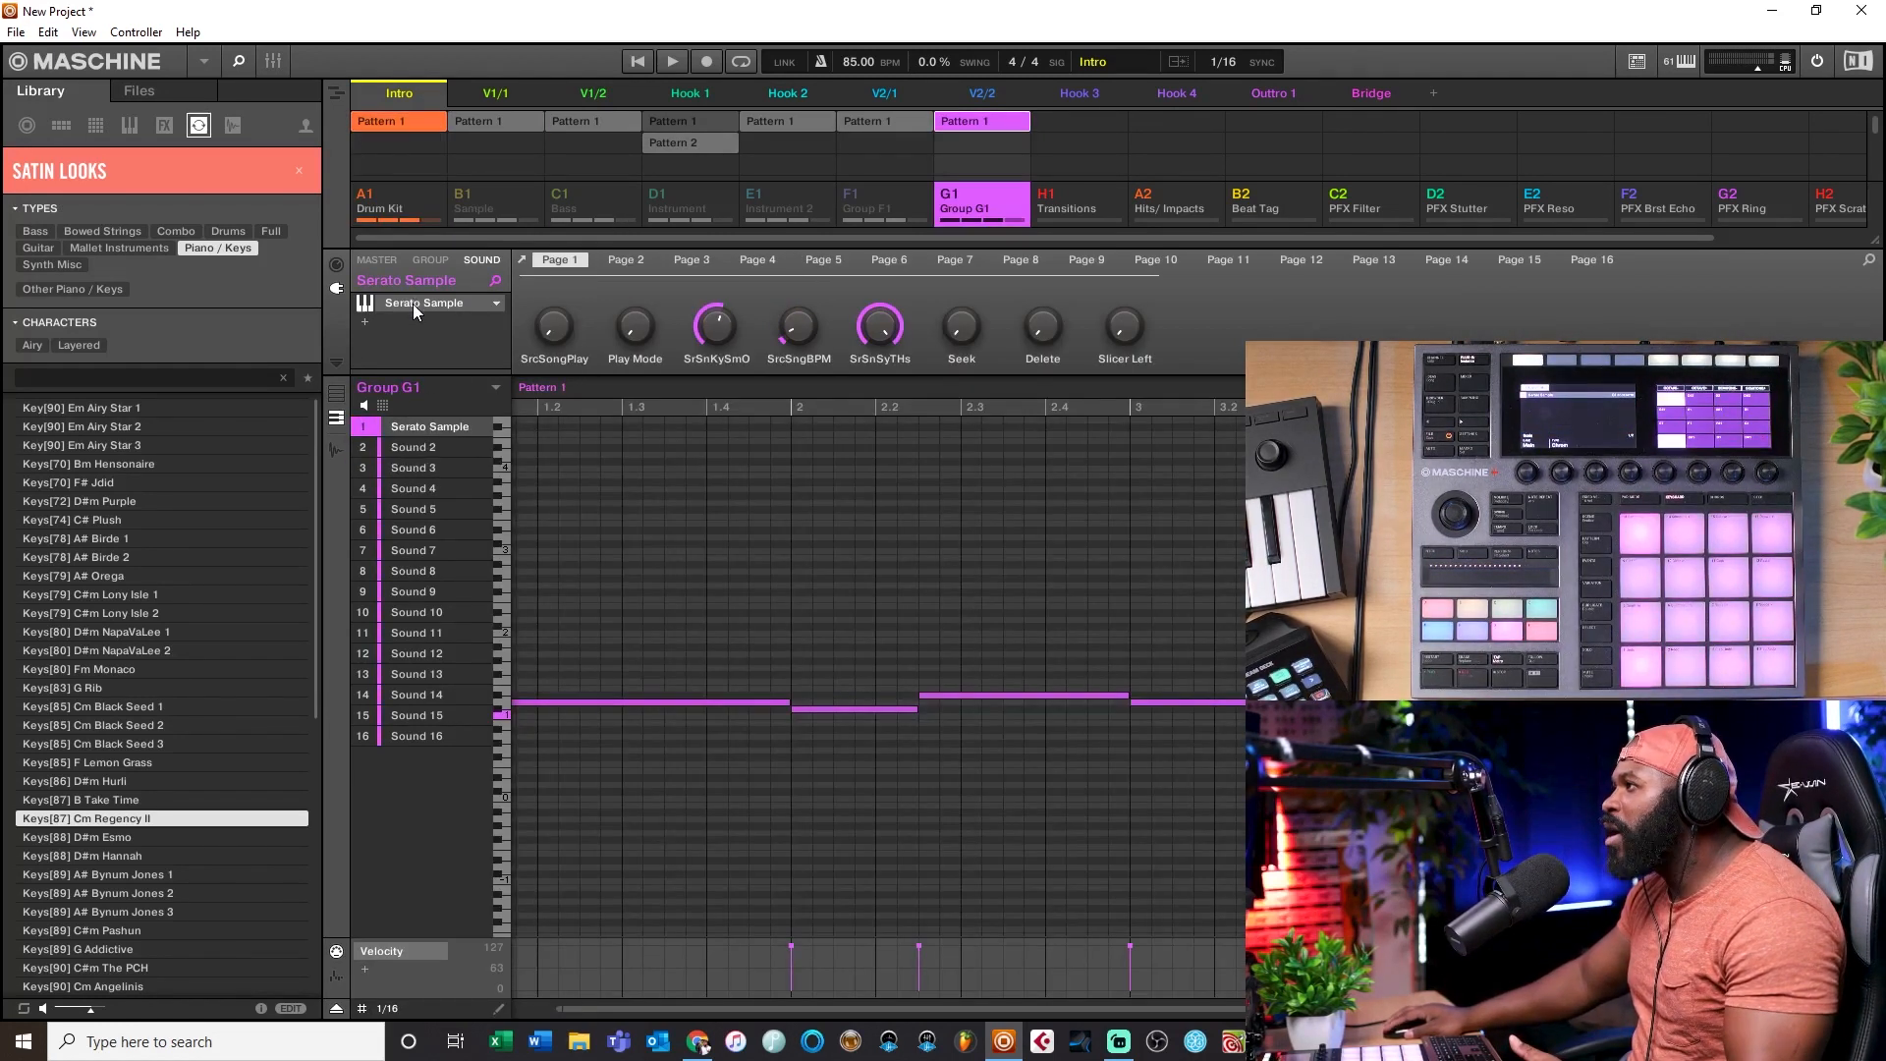
double_click(413, 304)
drag(1022, 246, 925, 261)
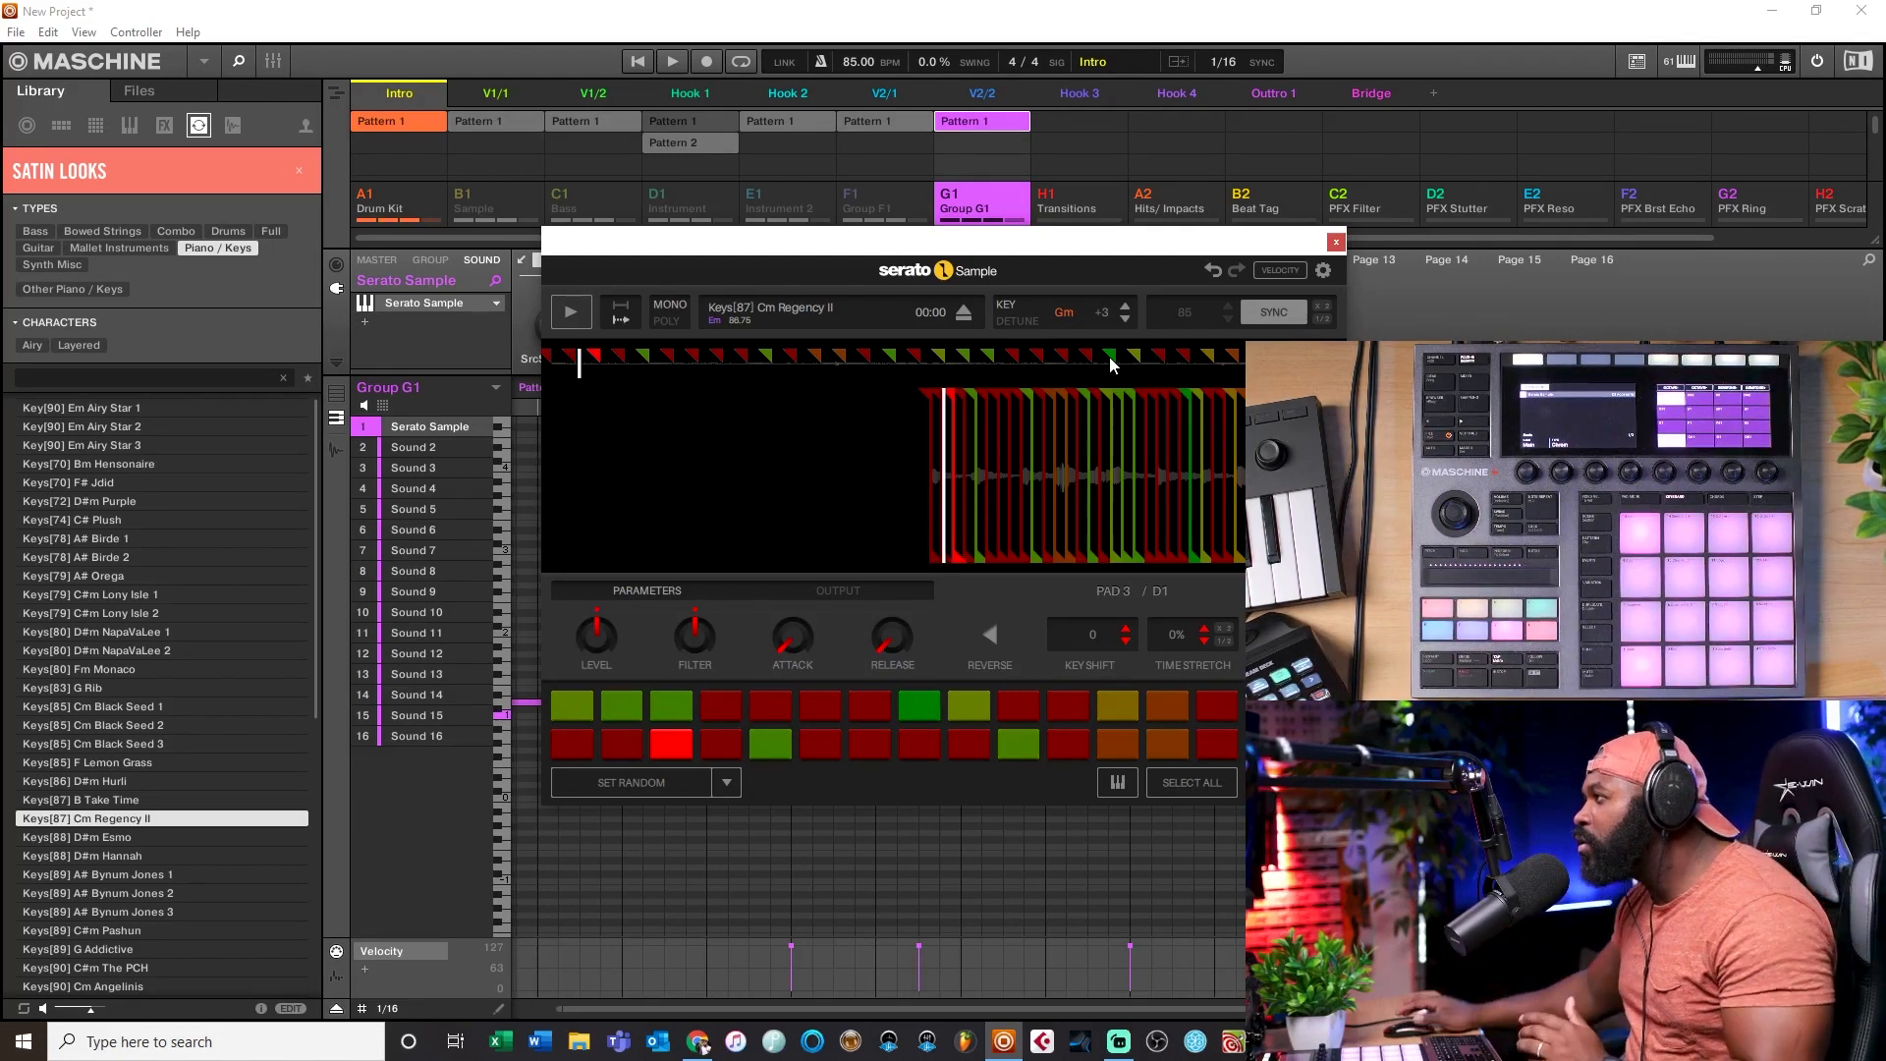
drag(969, 249, 919, 261)
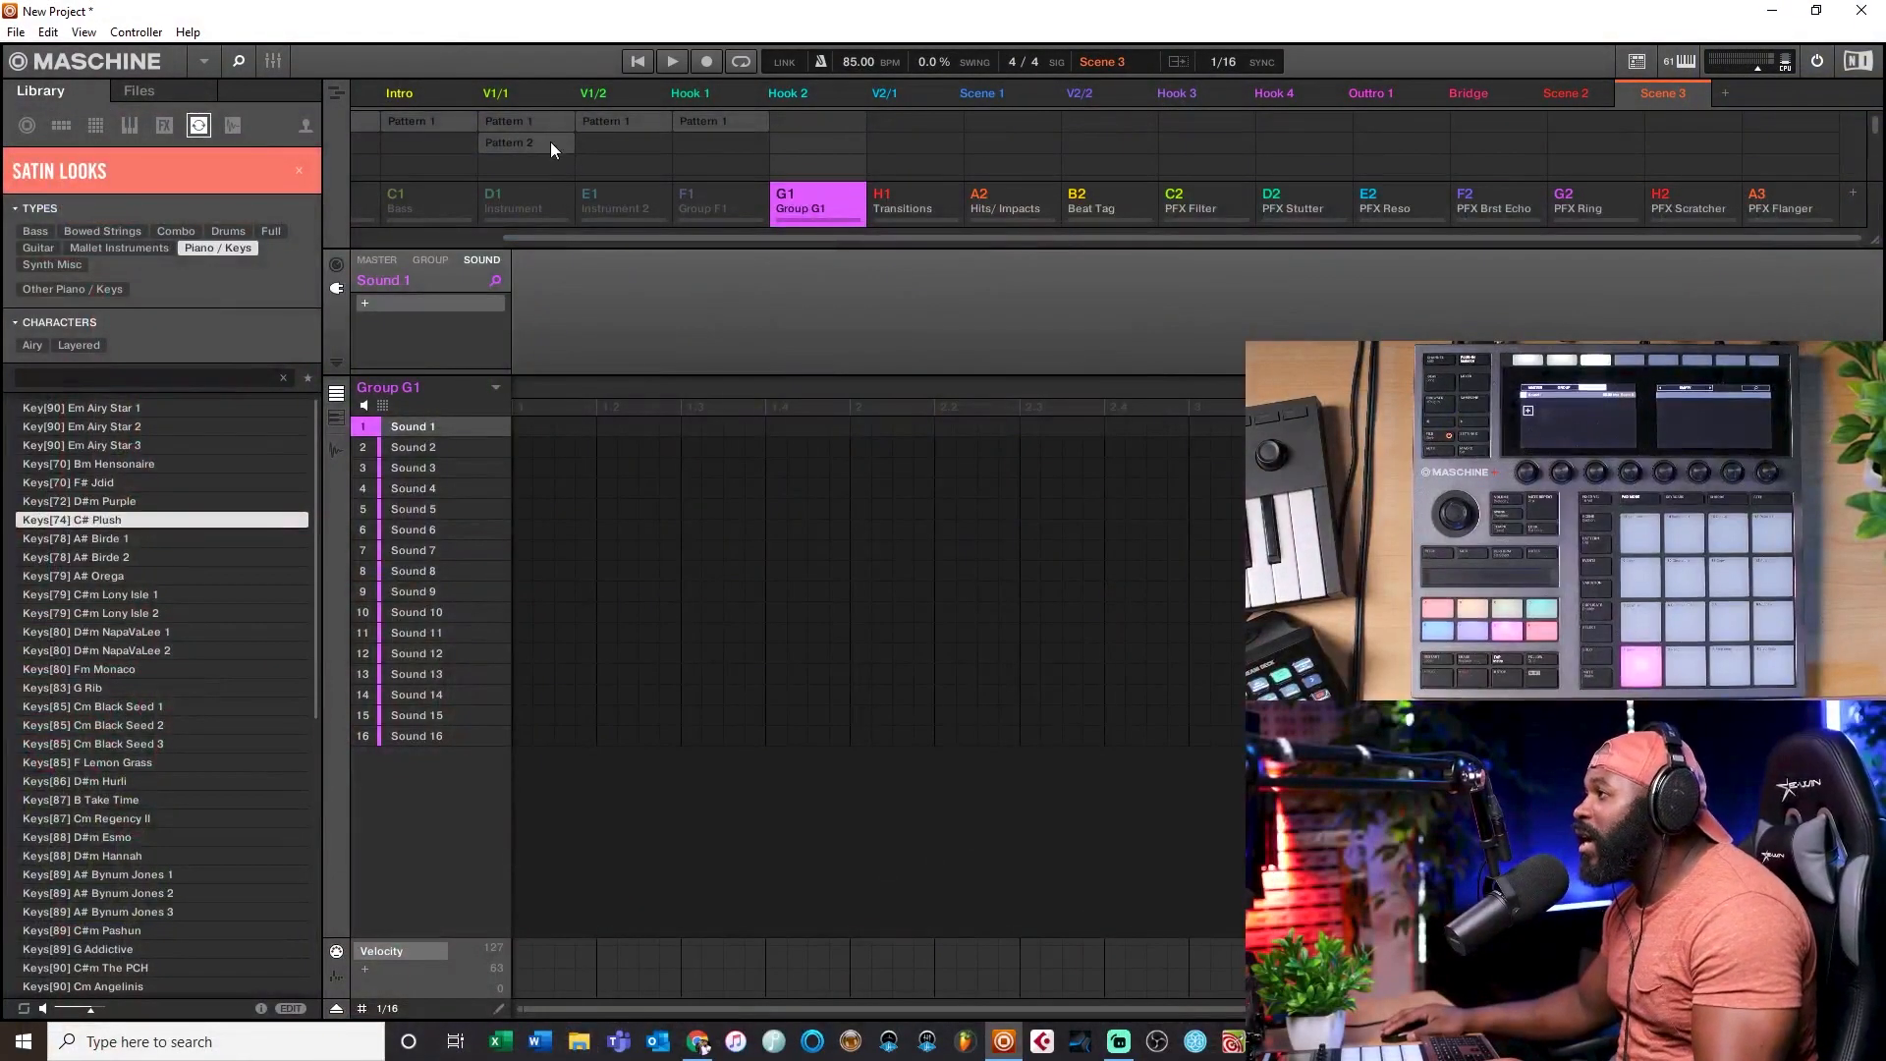
Step: Load the Keys[74] C# Plush loop from the Satin Looks library onto Sound 1 of Group G1
click(79, 540)
click(84, 523)
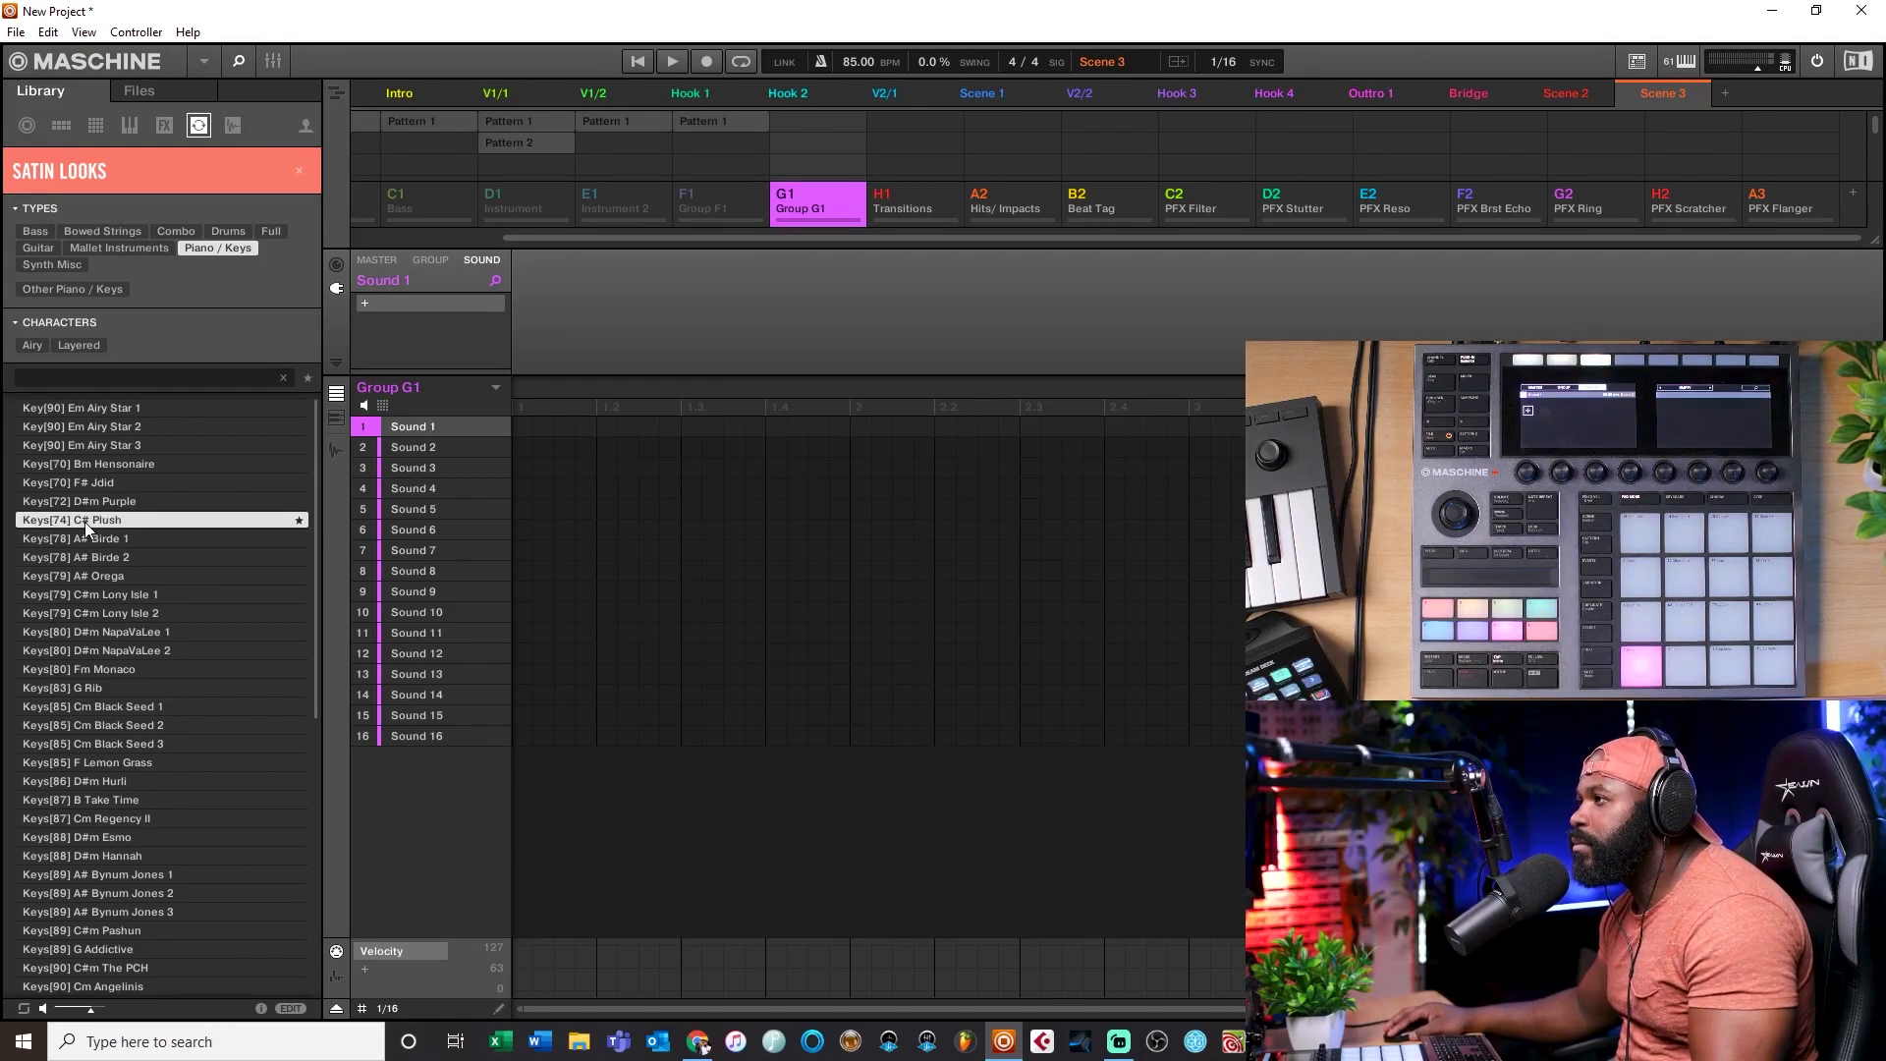
drag(85, 521, 426, 434)
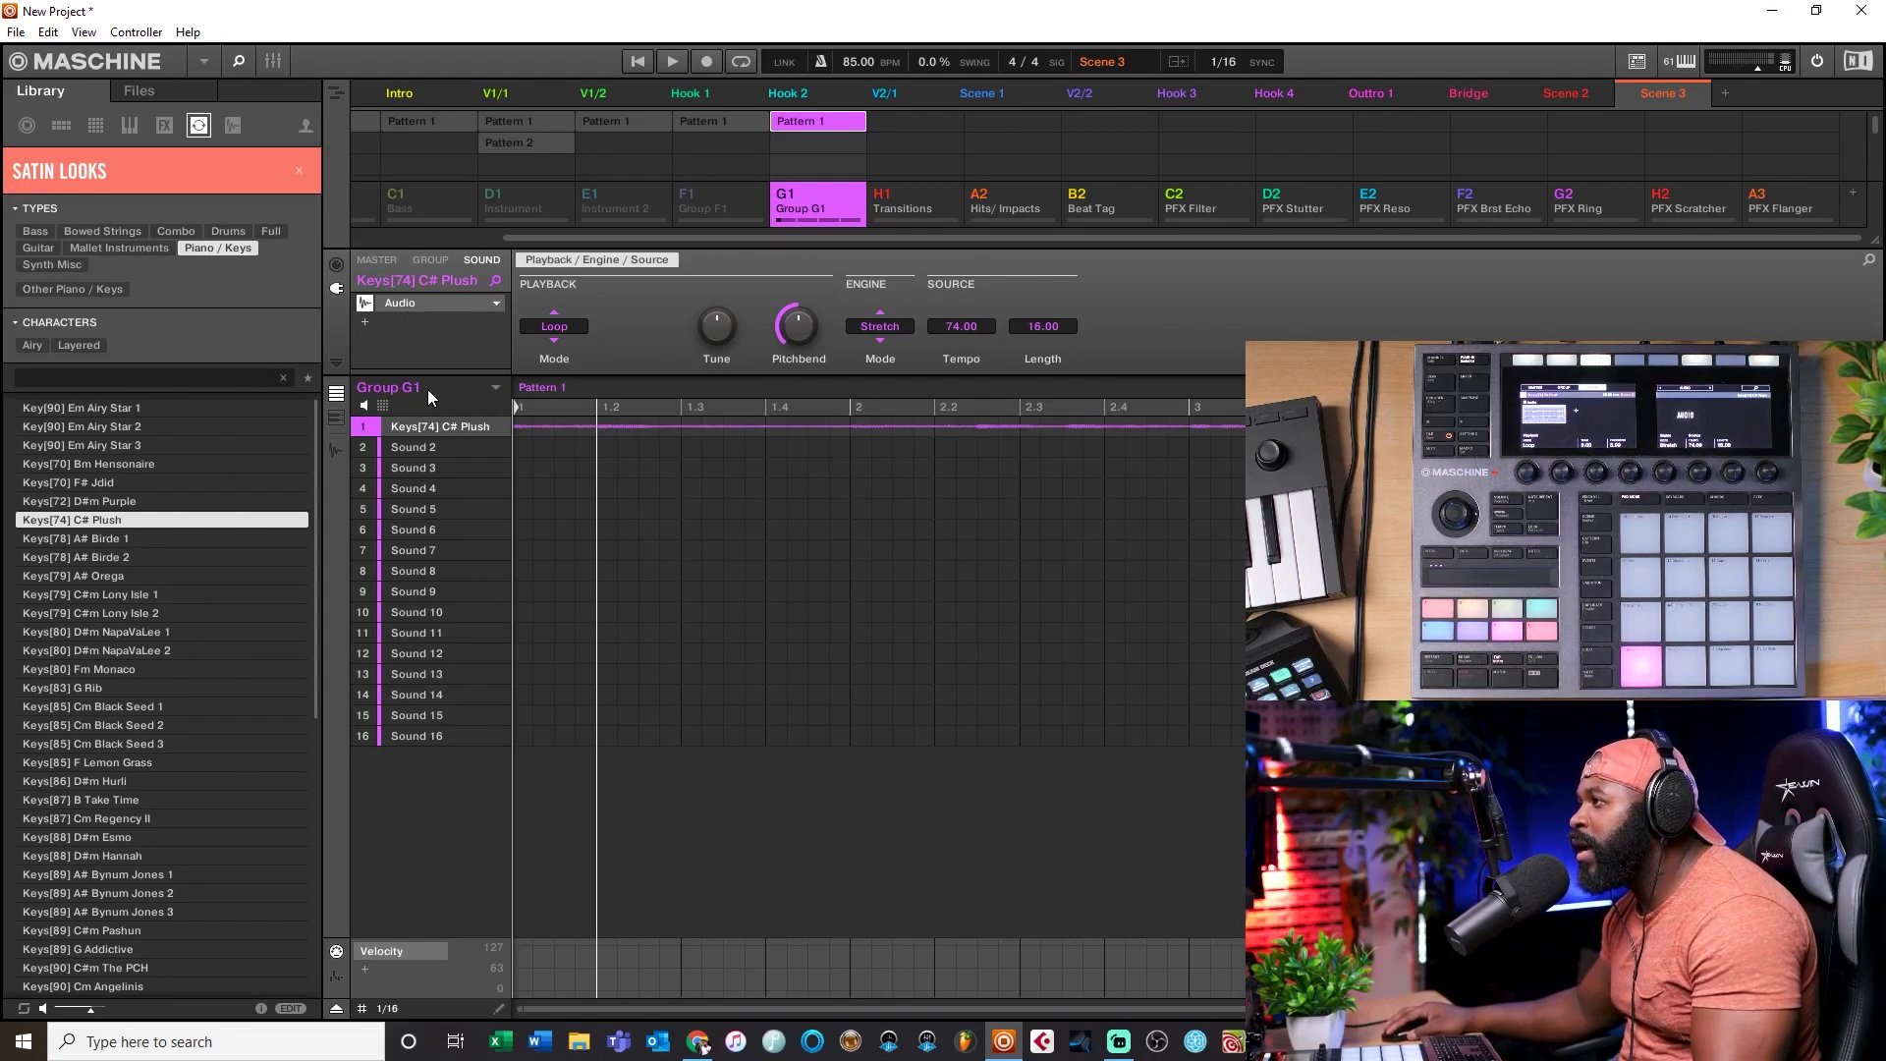
Step: Switch the Keys[74] C# Plush sound from the Audio plug-in to the internal Sampler and show its waveform for editing
click(496, 309)
mouse_move(551, 92)
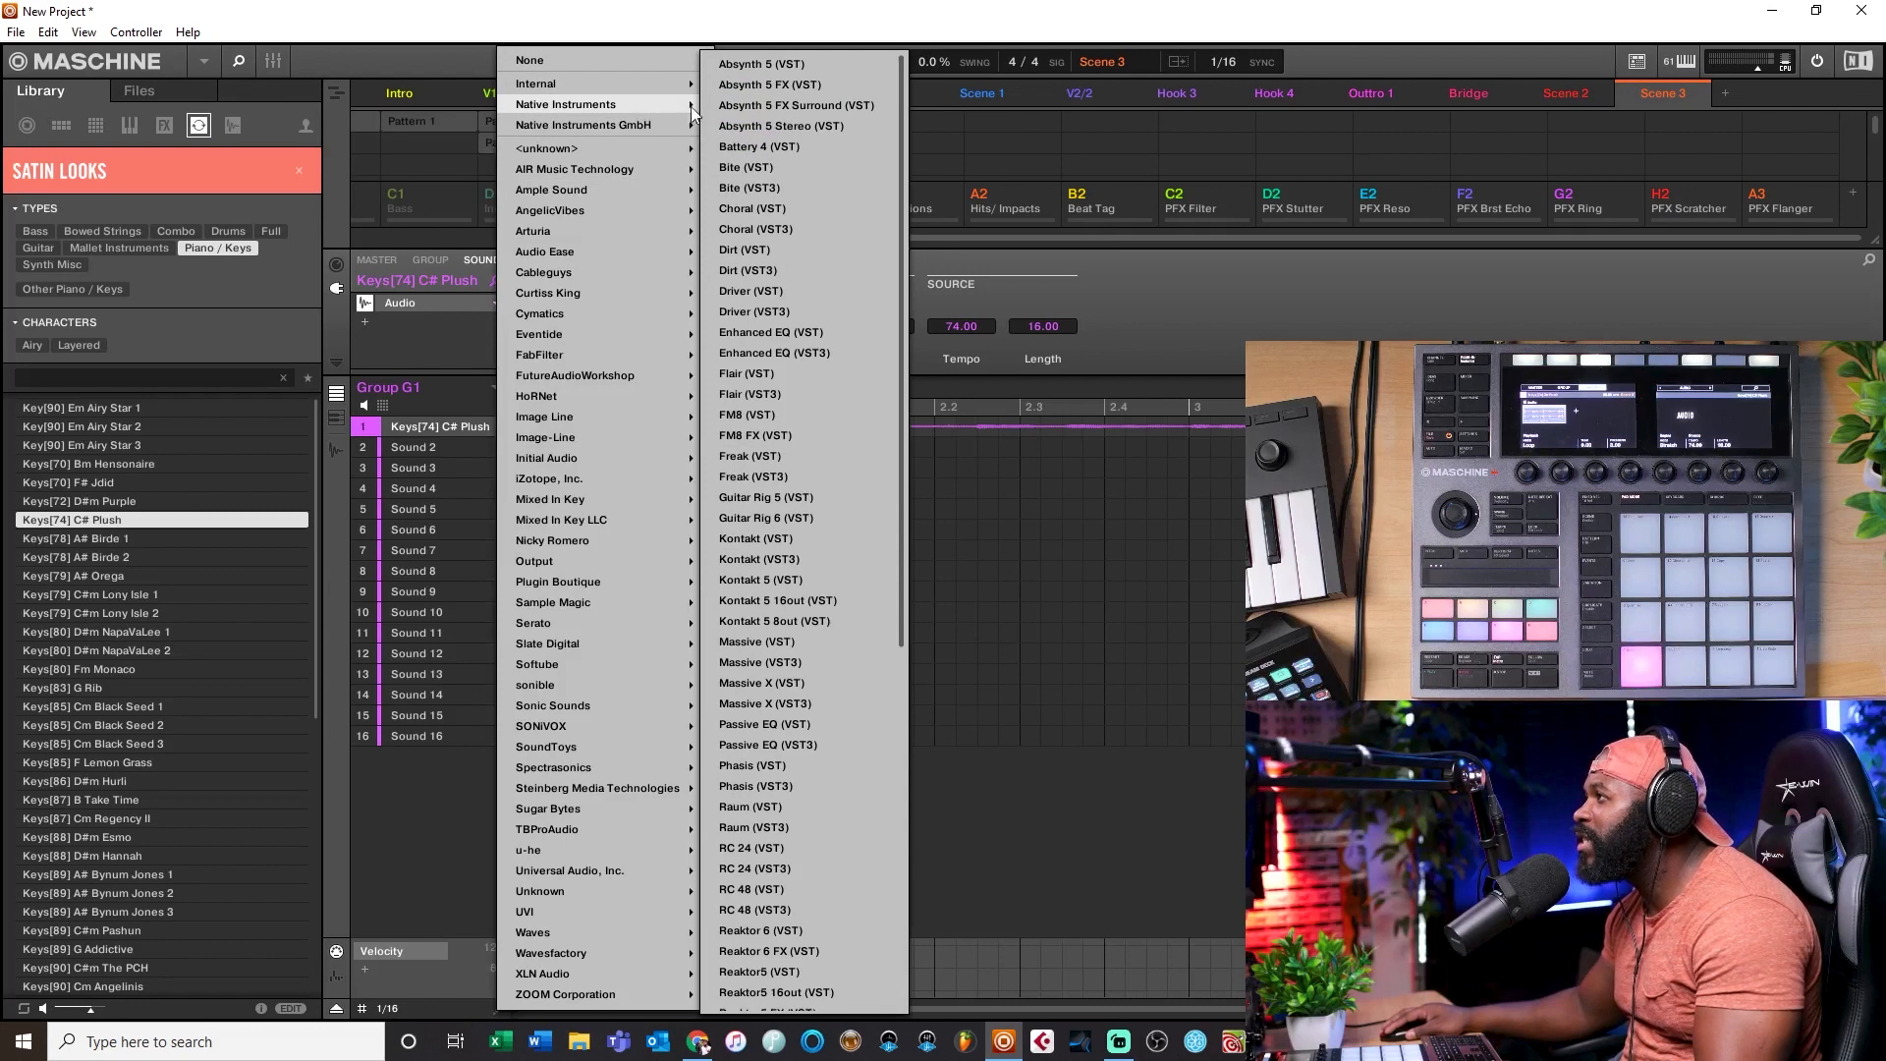
click(761, 103)
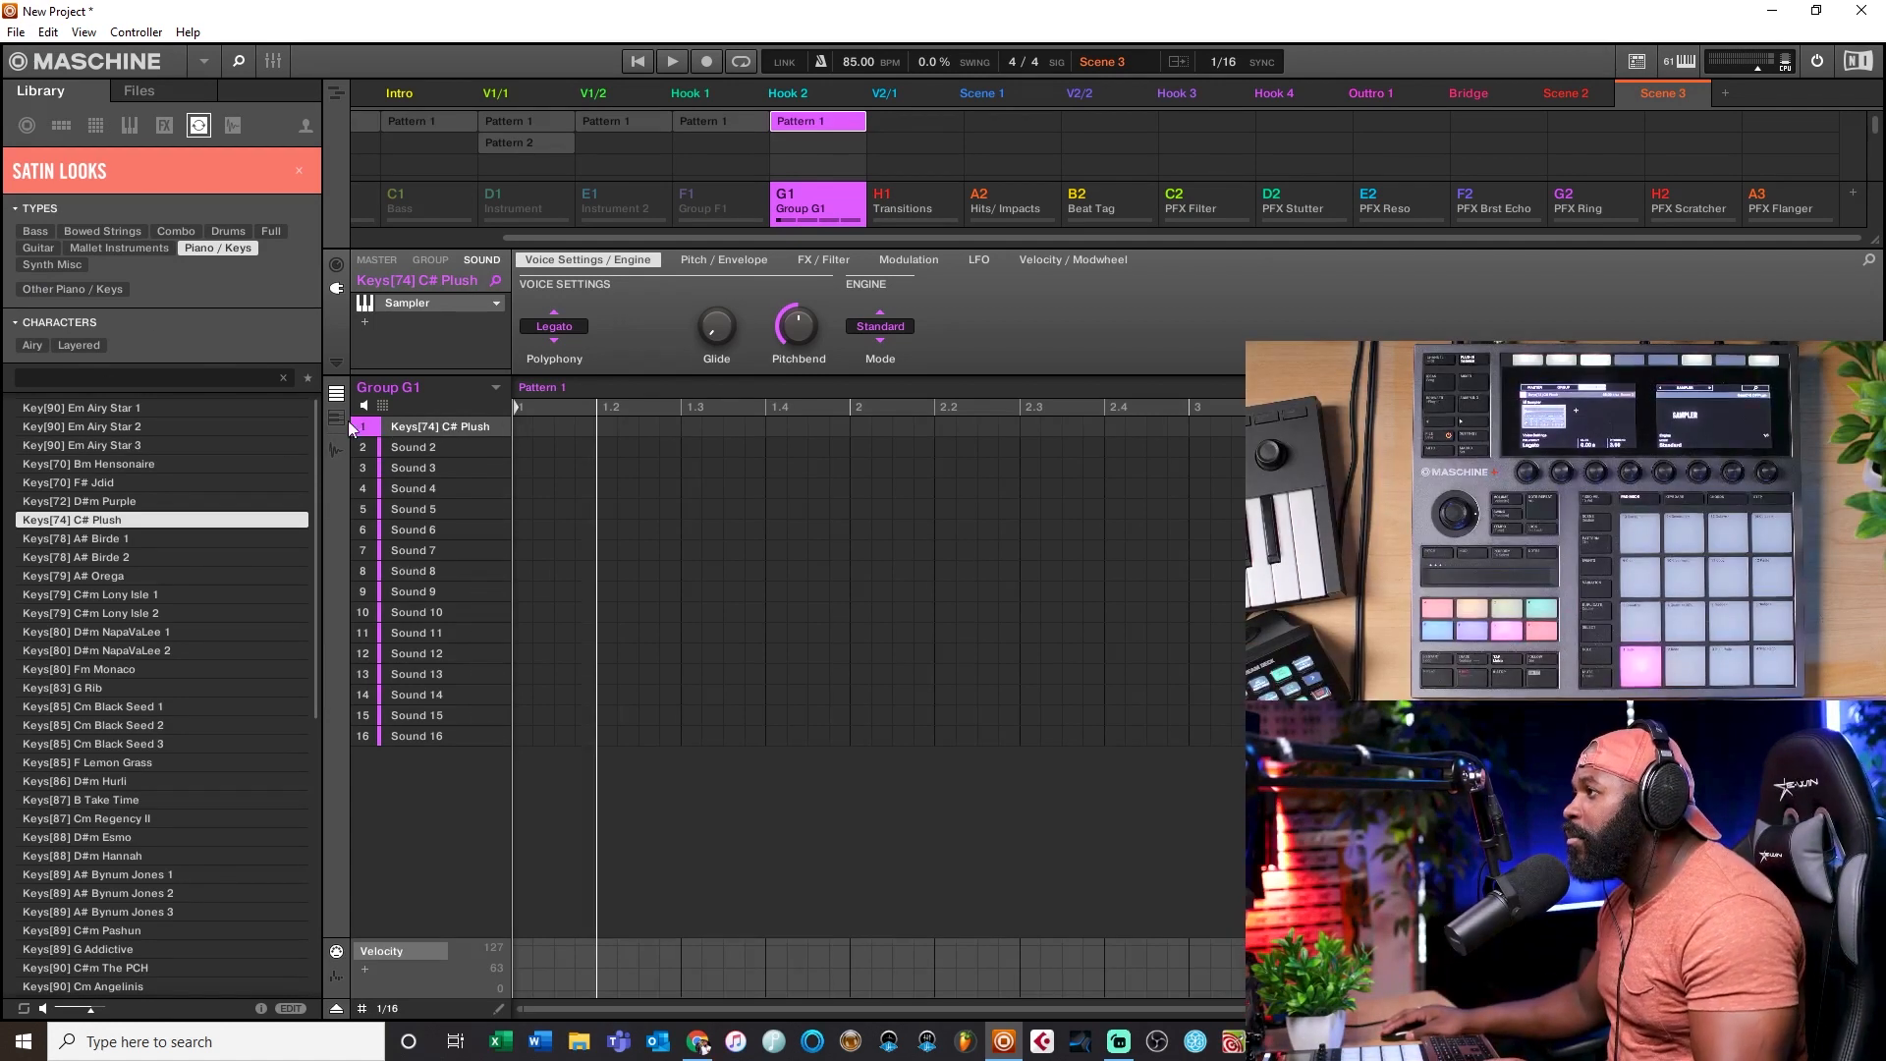
click(336, 452)
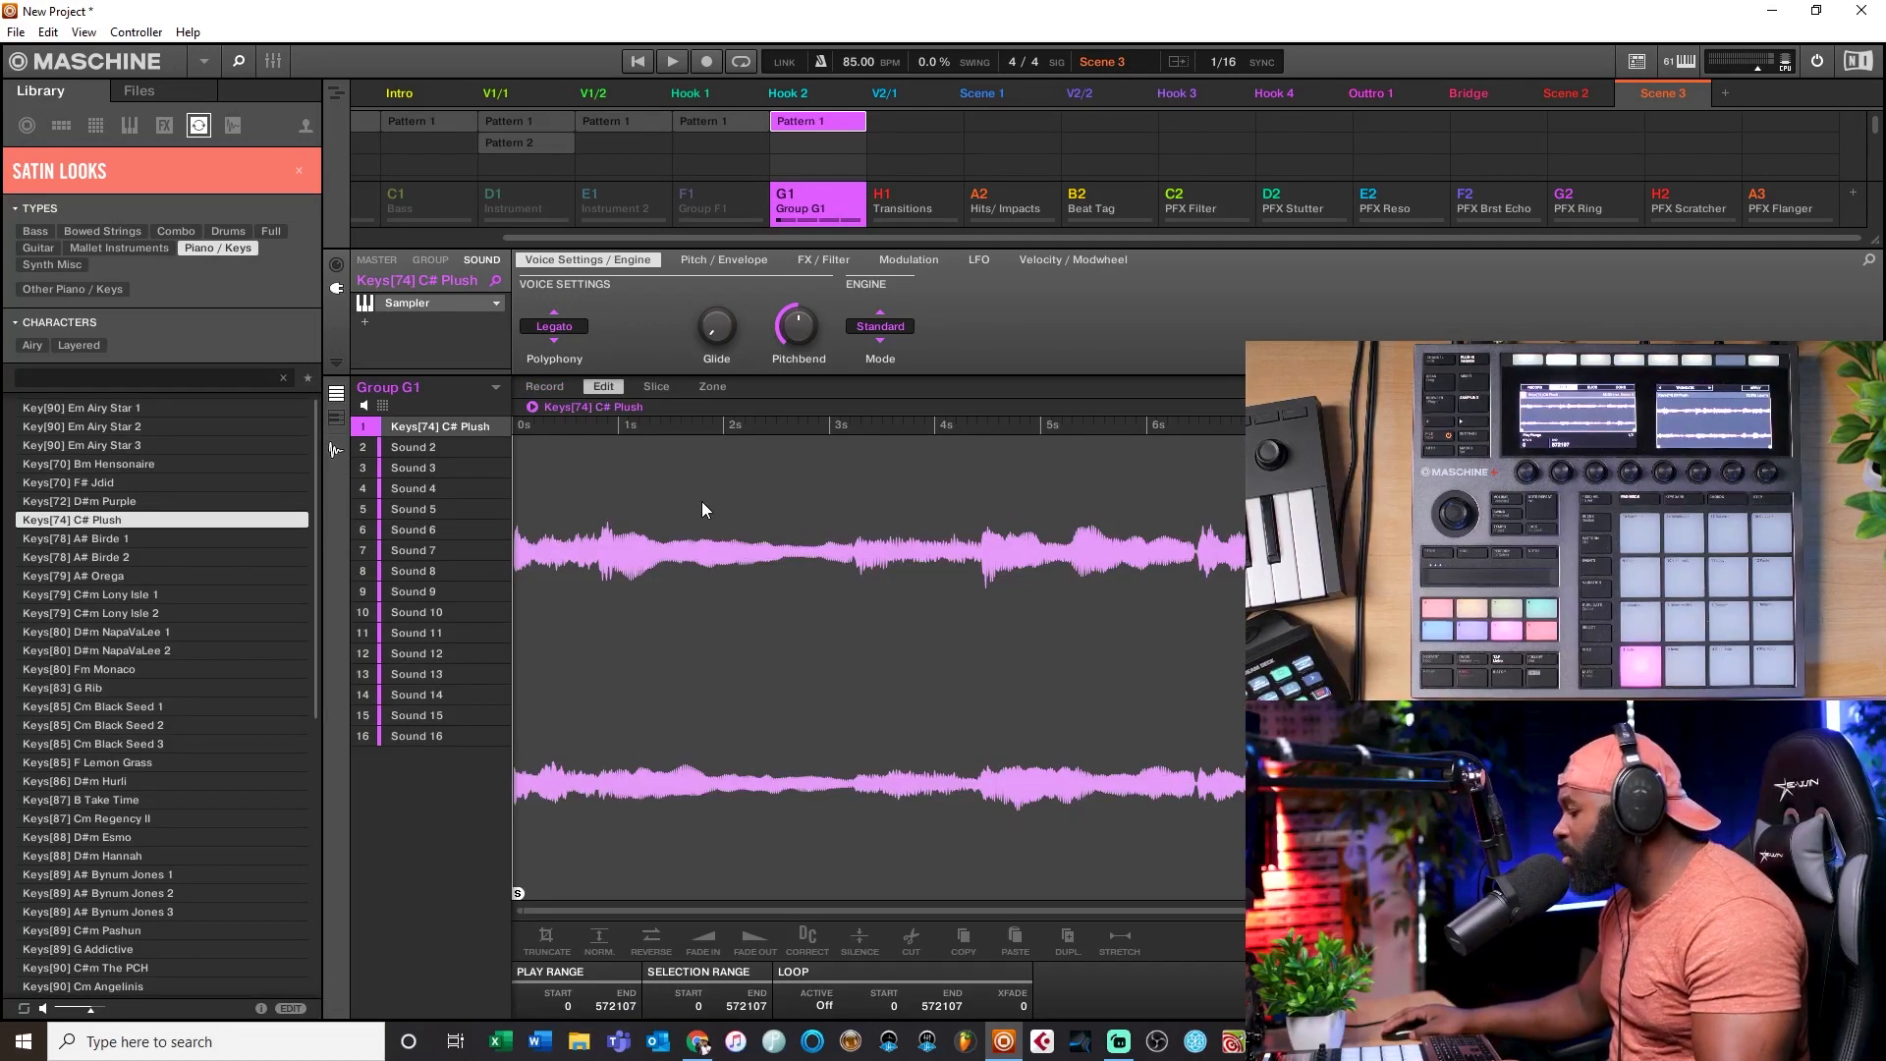
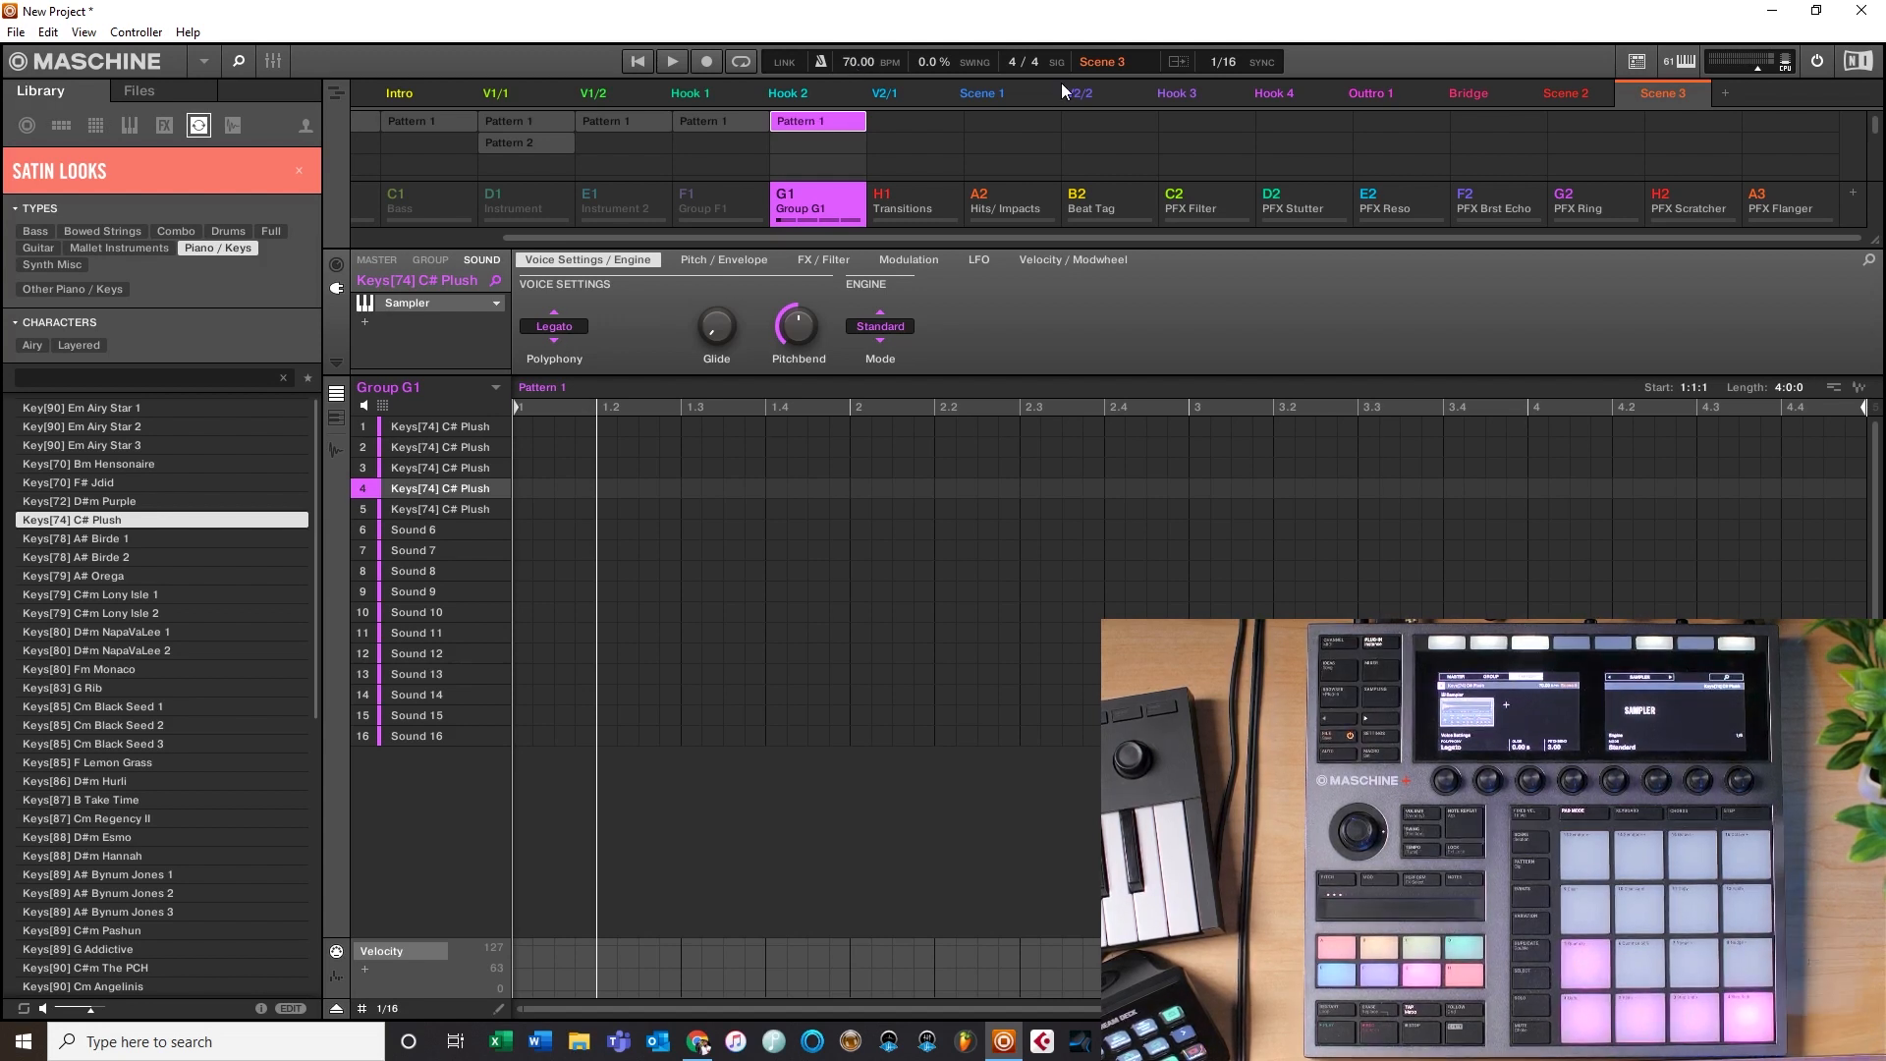
Step: Set the project tempo to 76 BPM and start playback with Group G1's Keys[74] C# Plush chops
double_click(851, 63)
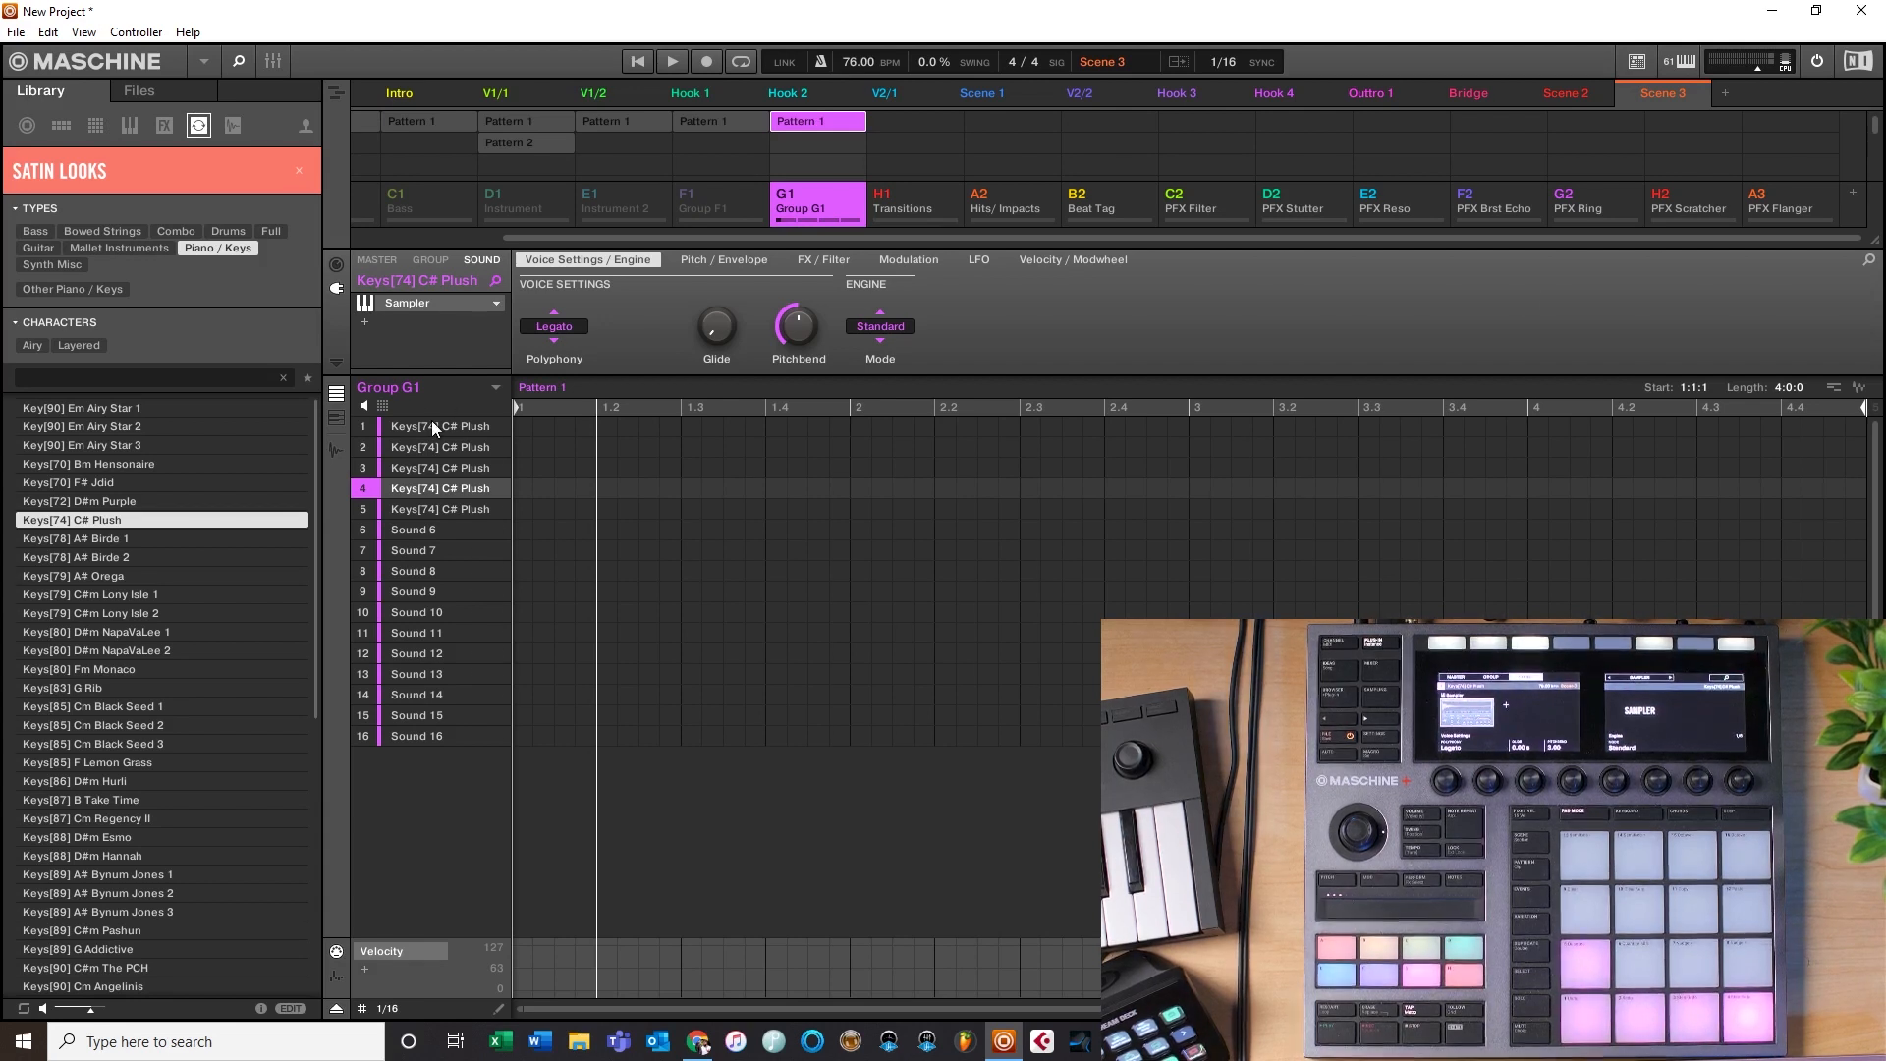
key(space)
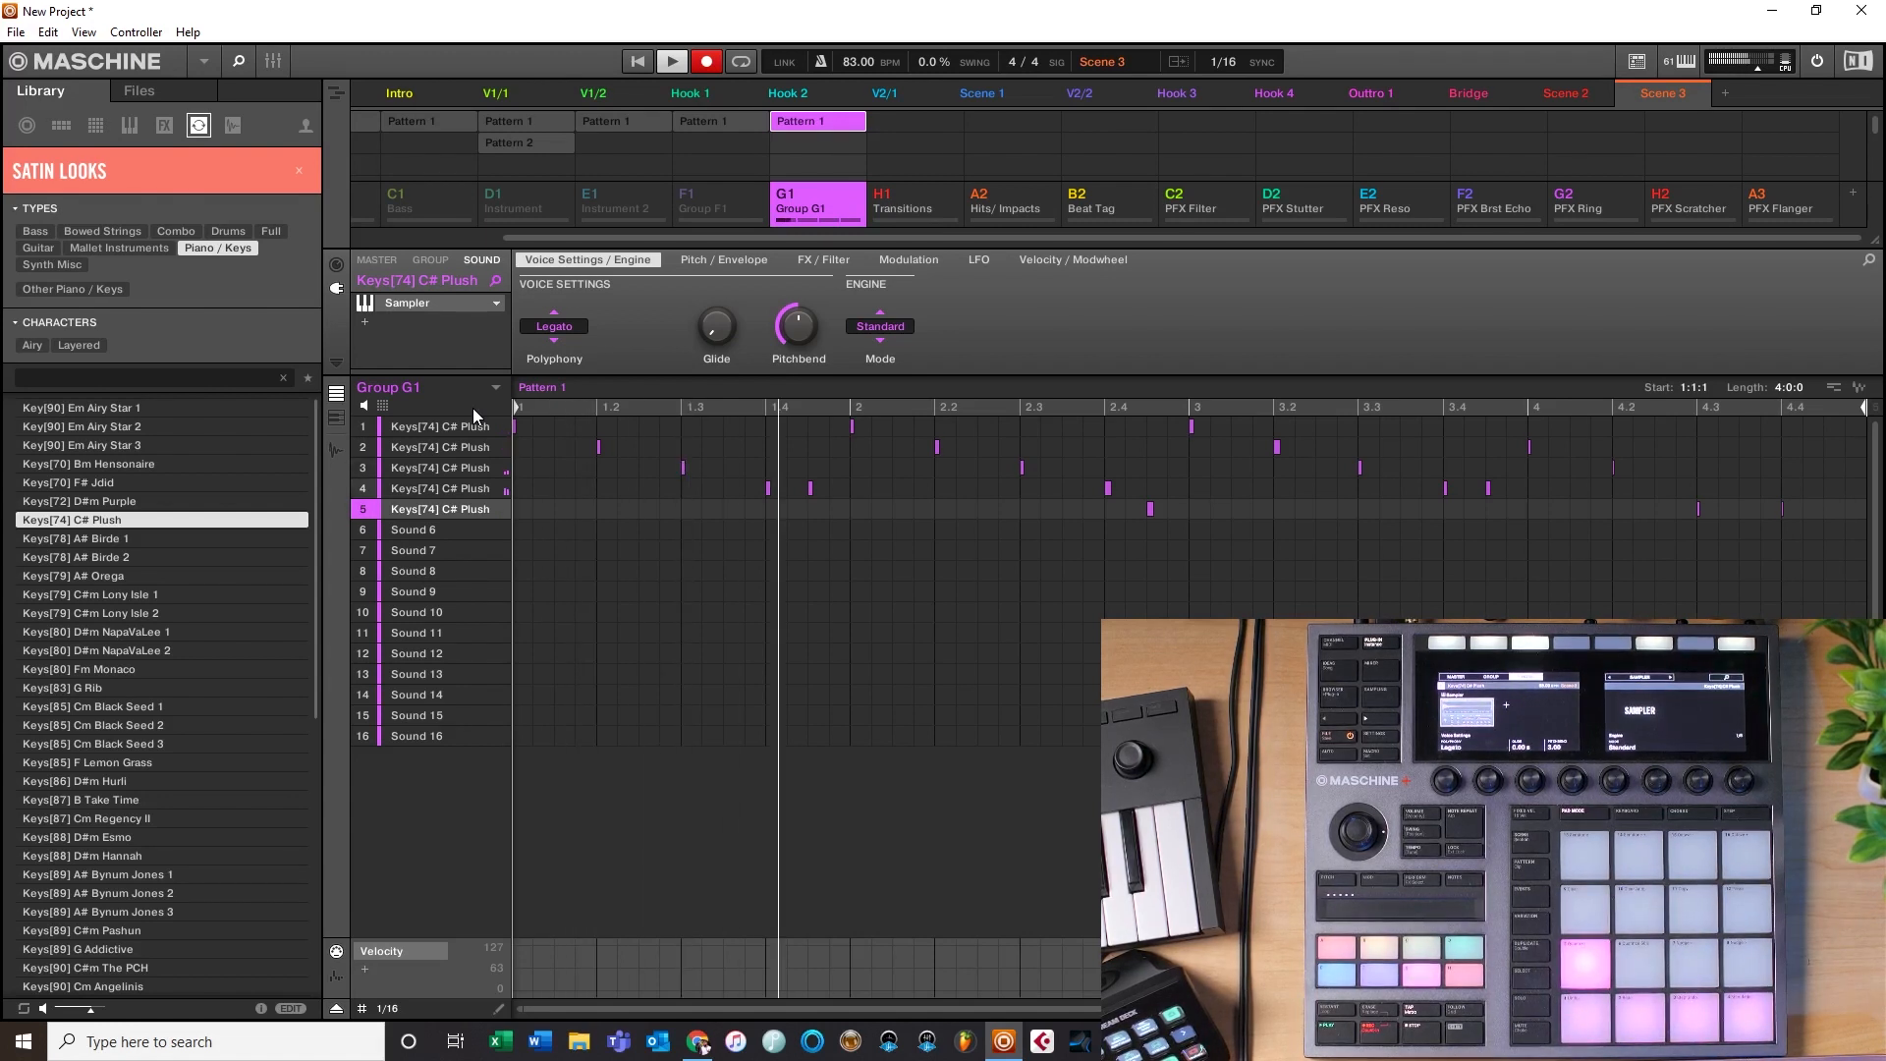
Step: End recording of the Group G1 chop pattern while playback continues, and switch to the Drum Kit group A1
drag(647, 236, 339, 242)
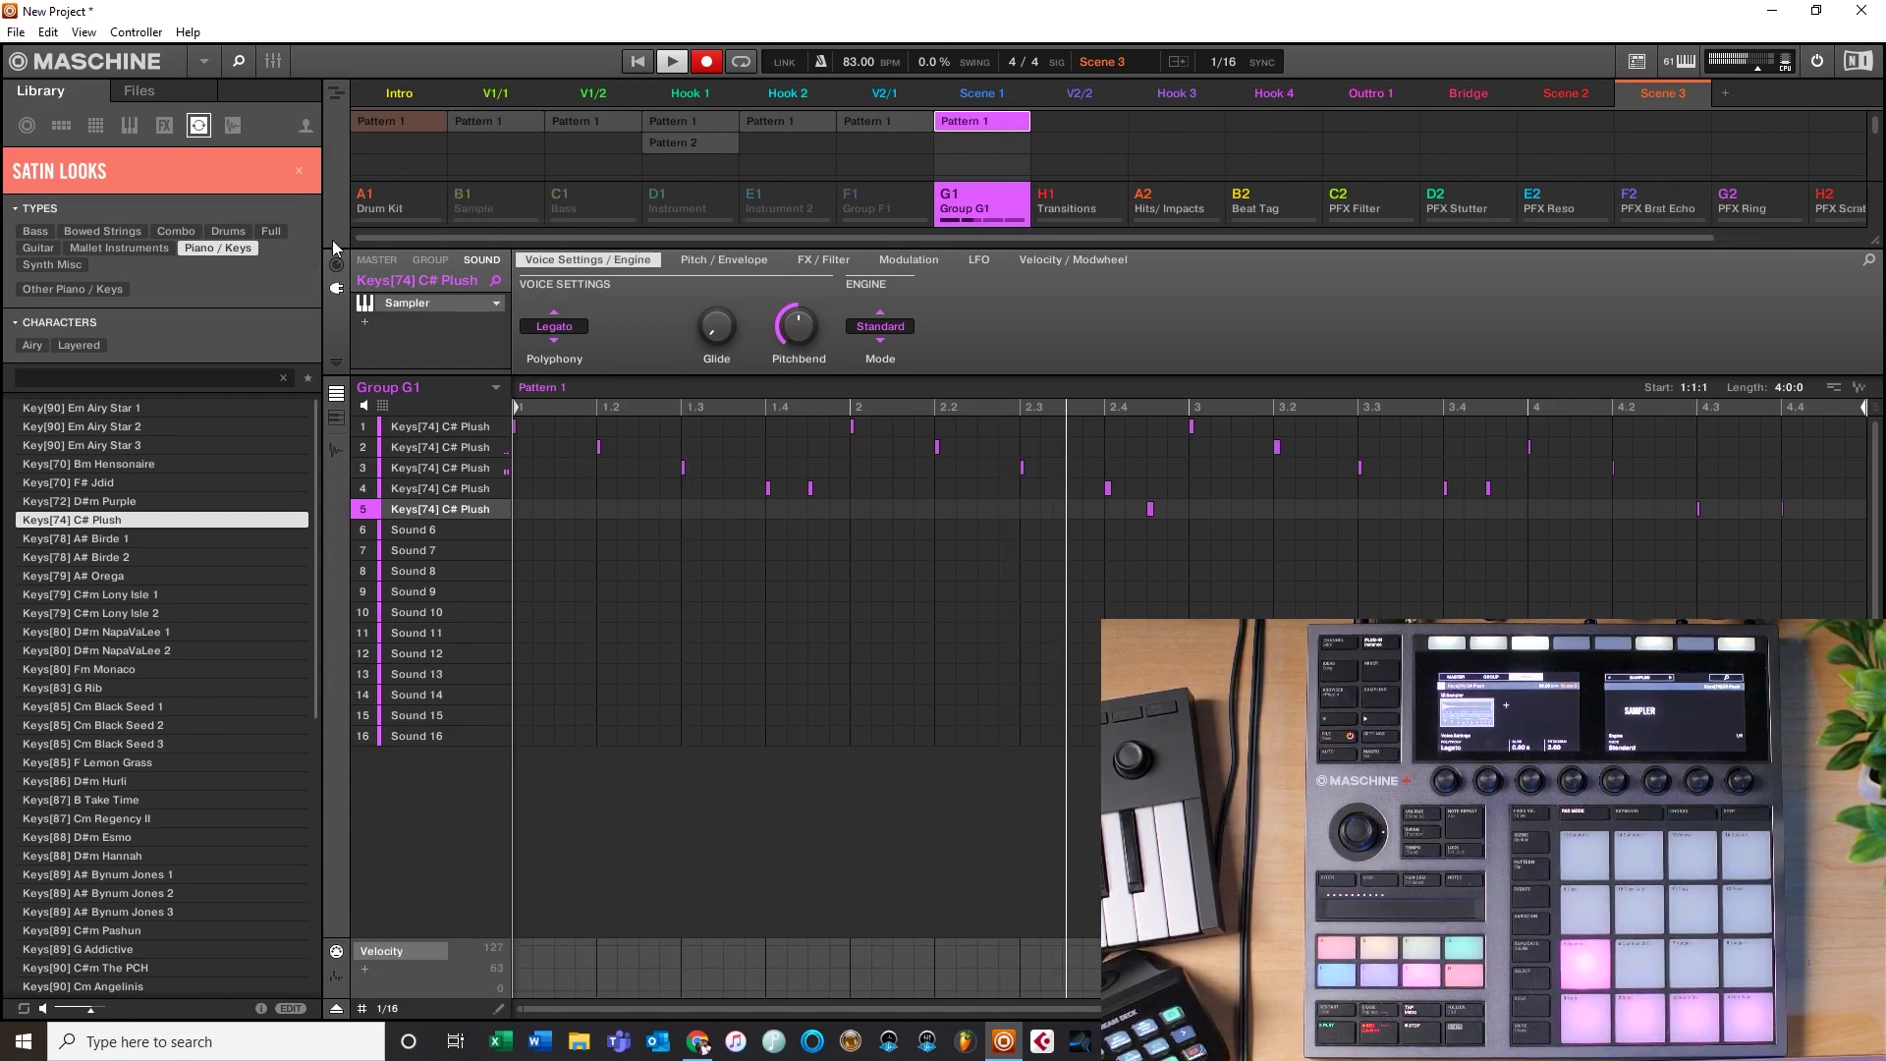
click(706, 61)
click(423, 203)
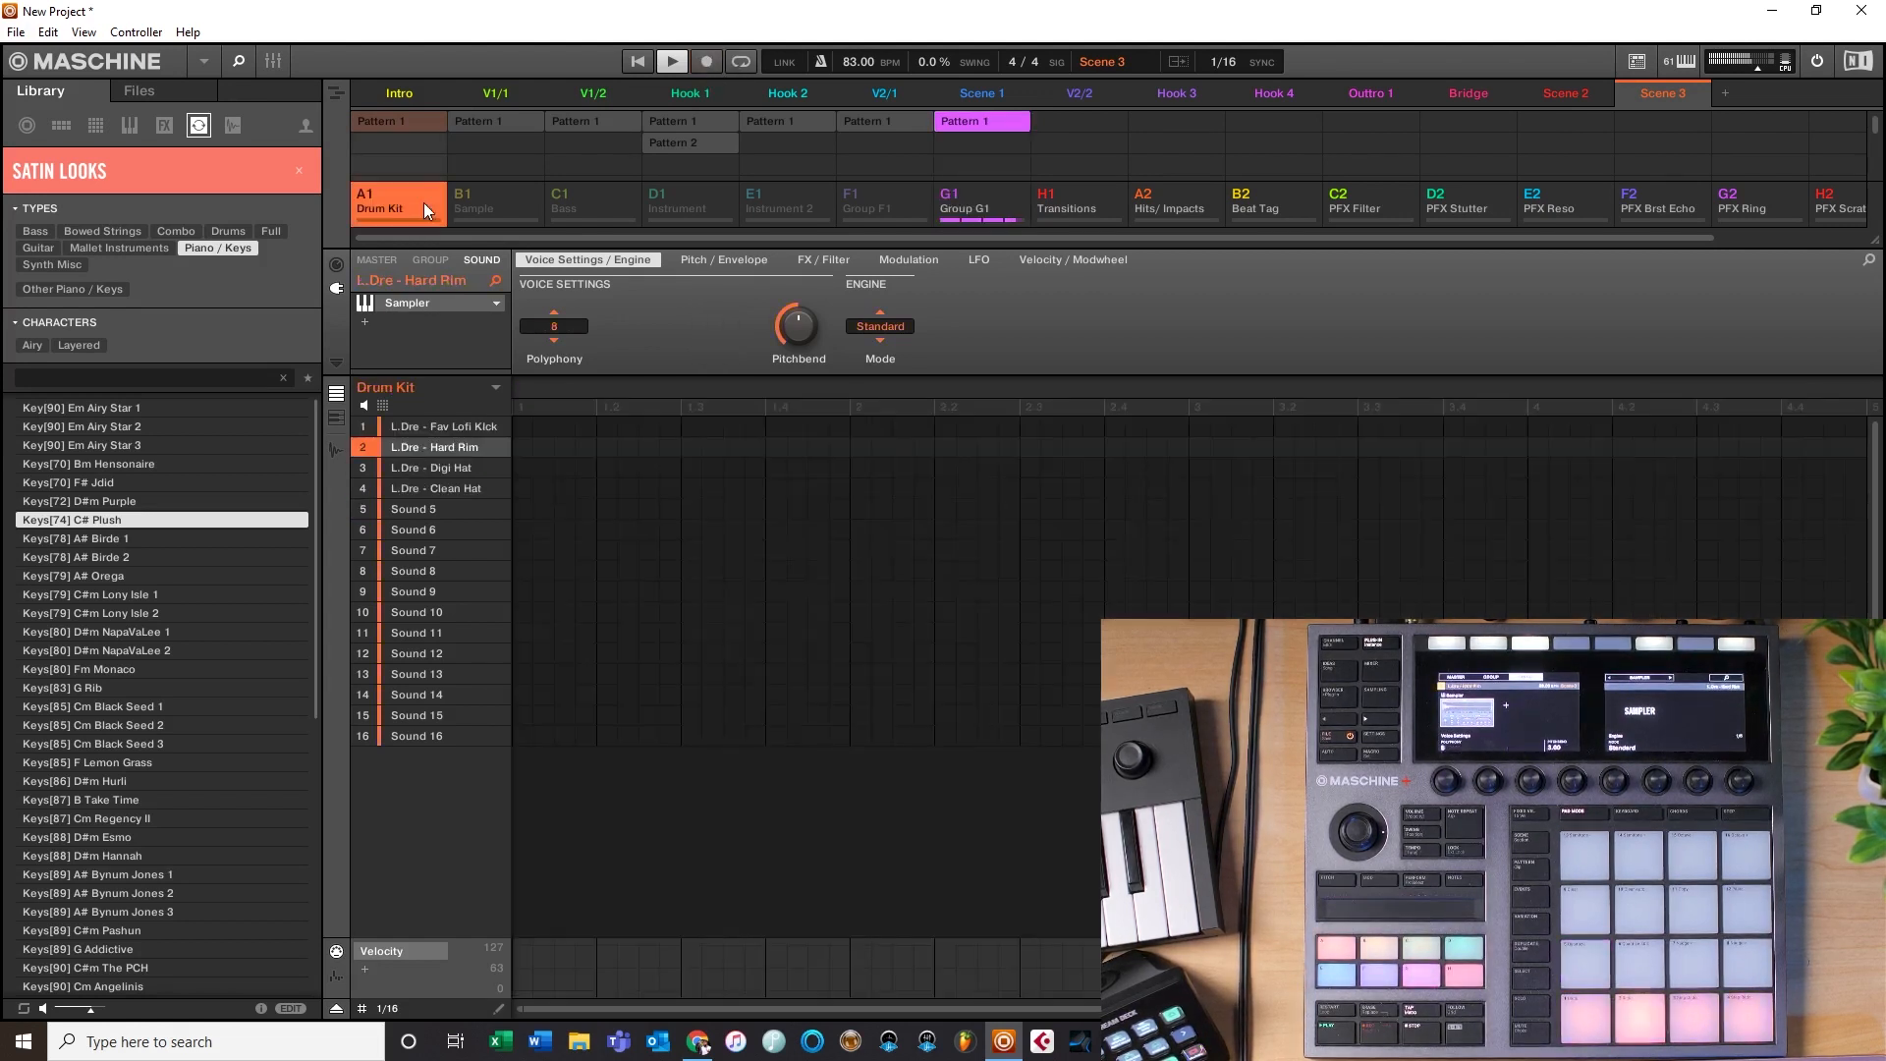